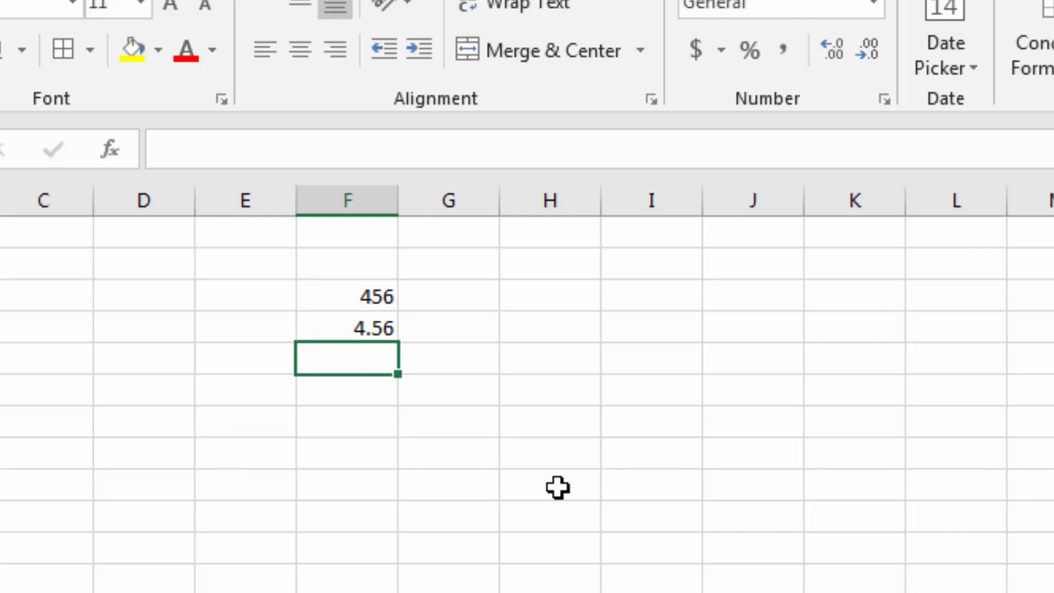
- Enter the date 12-5-2023, the number 459.00 and the time 10:00:00 in consecutive cells of column F below 4.56
text(-5-2023)
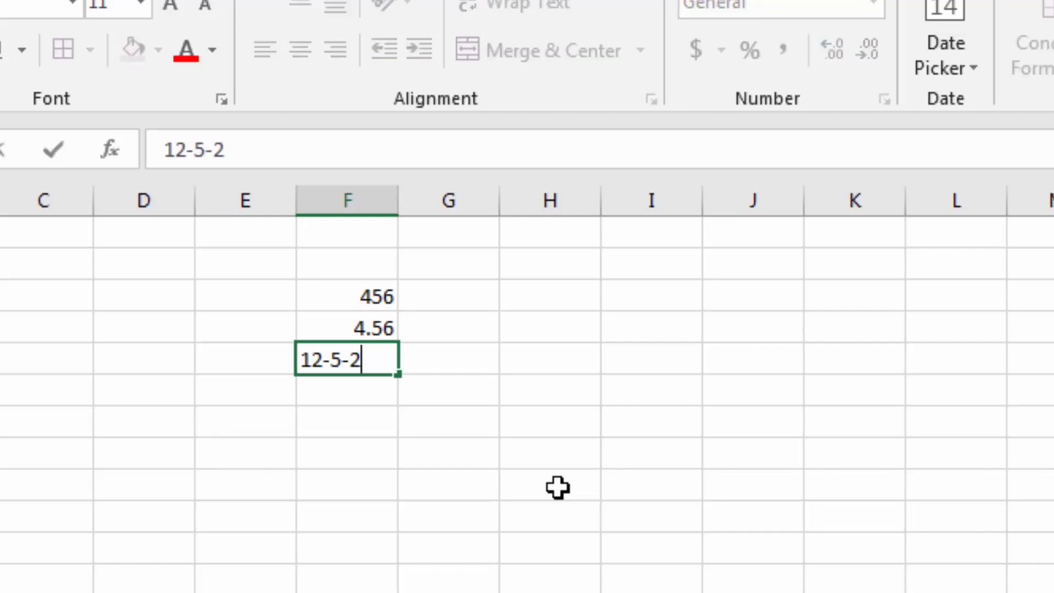
key(ctrl+Return)
key(Return)
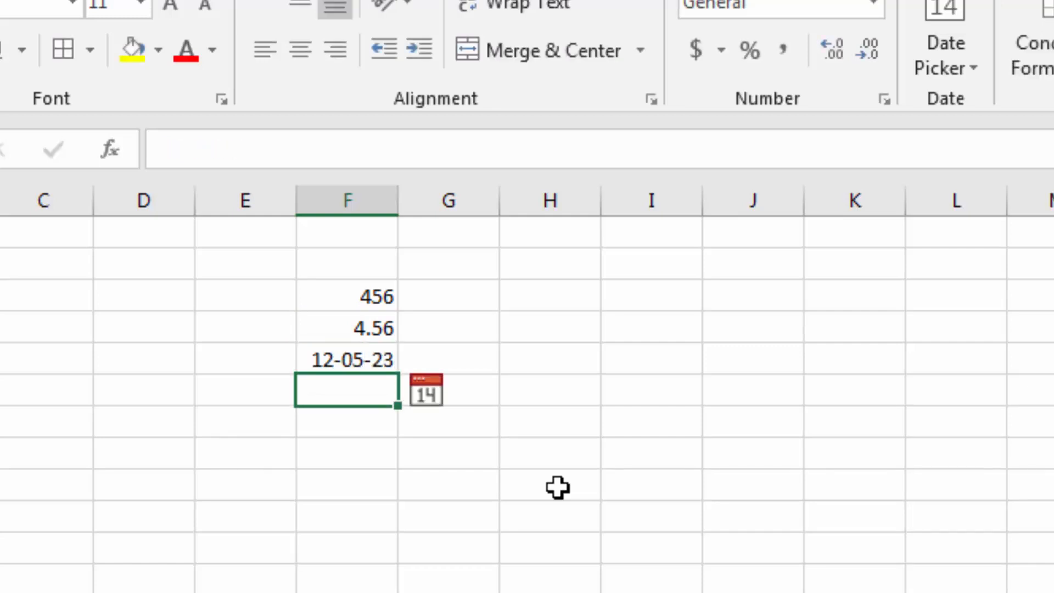
text(459.22)
key(BackSpace)
key(BackSpace)
text(00)
key(Return)
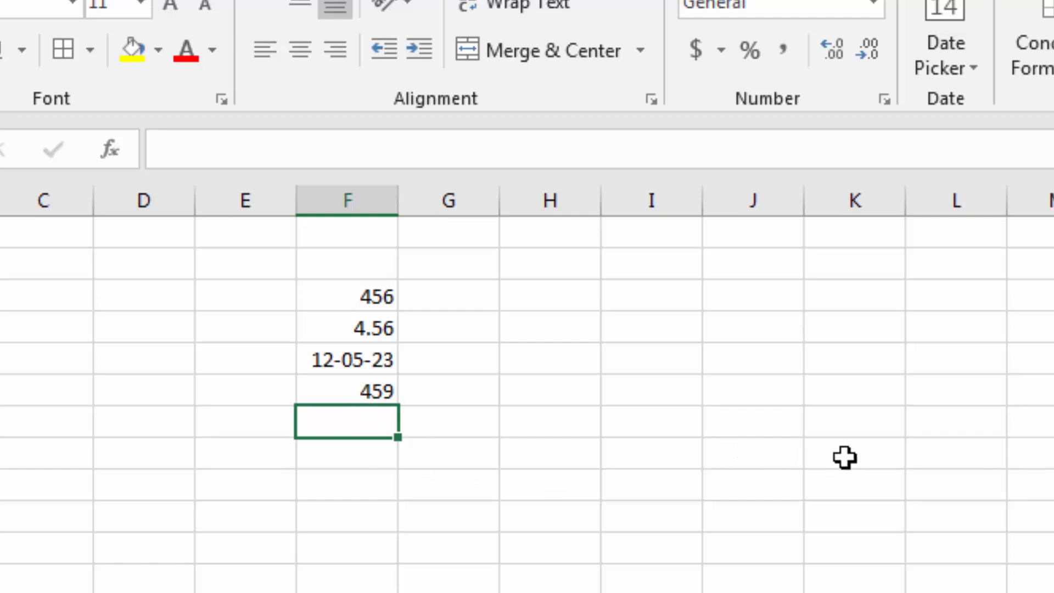
text(10:00)
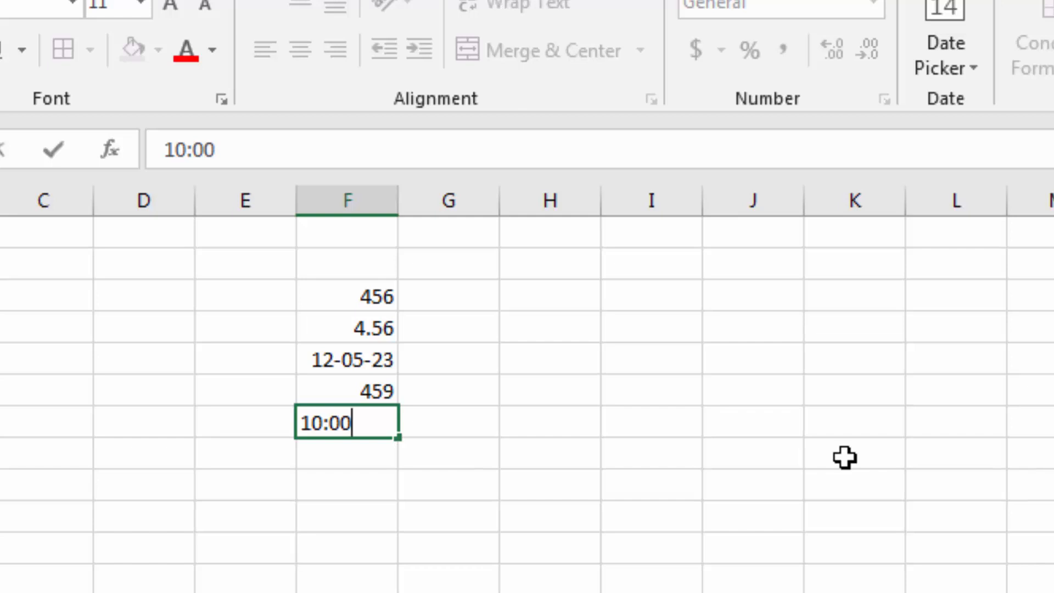
text(:00)
key(Return)
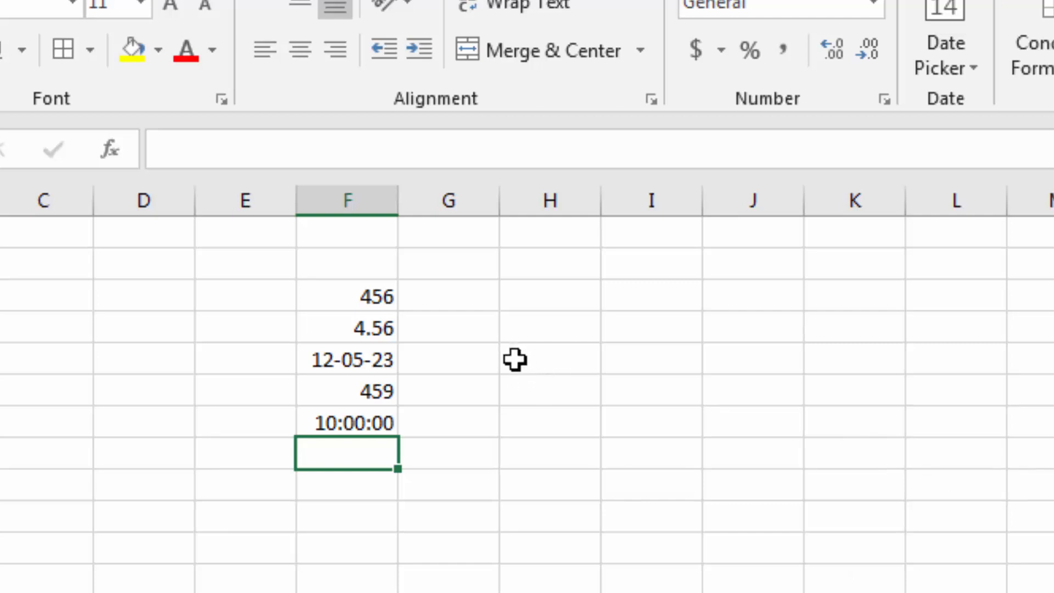
- Review the five sample values in column F and clear them all
click(339, 301)
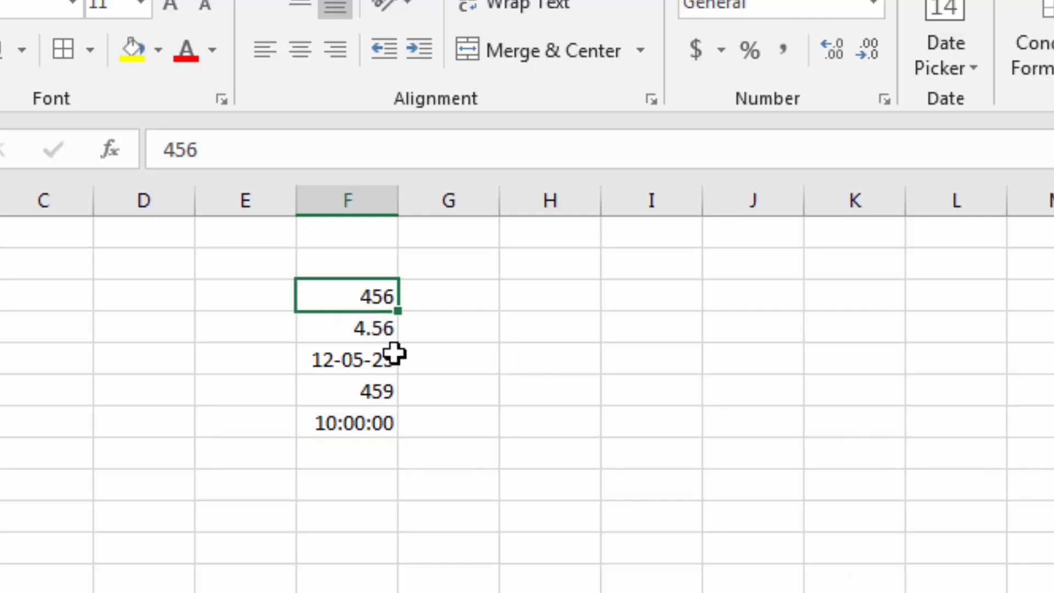
click(341, 331)
click(369, 368)
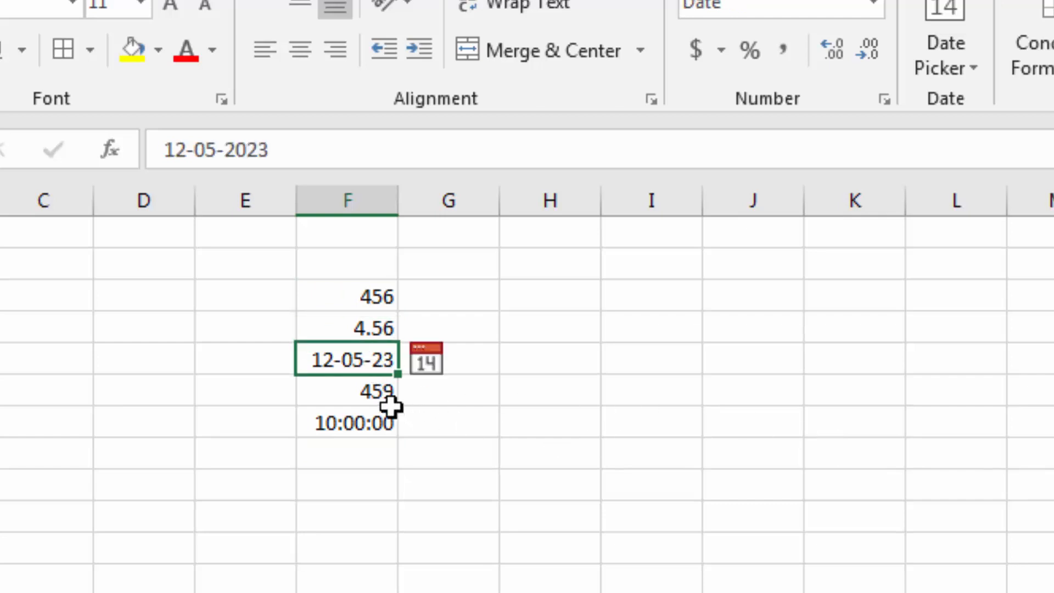
click(368, 394)
click(367, 427)
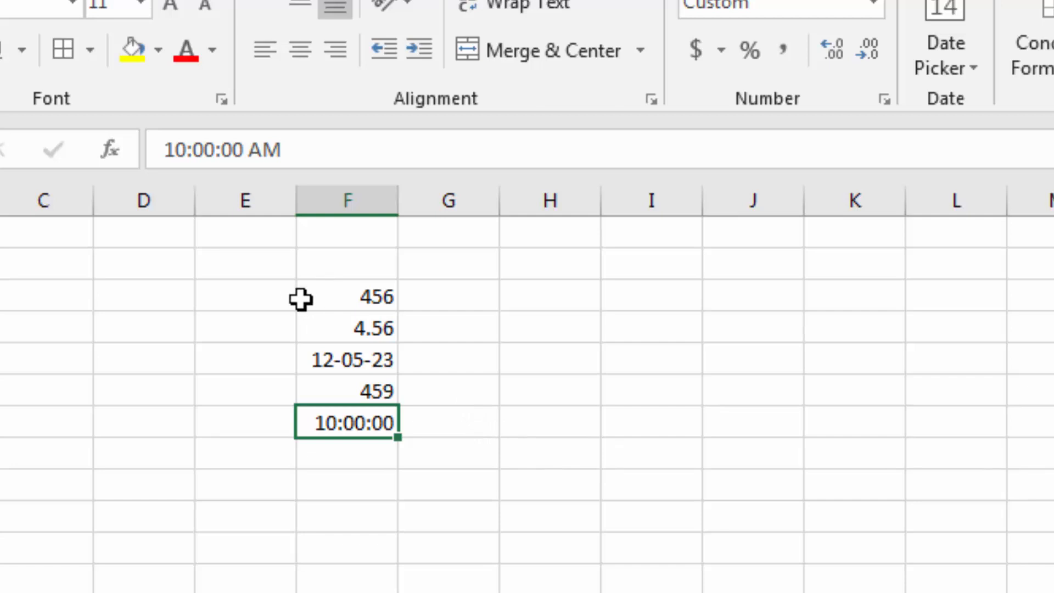
drag(314, 298, 321, 451)
key(Delete)
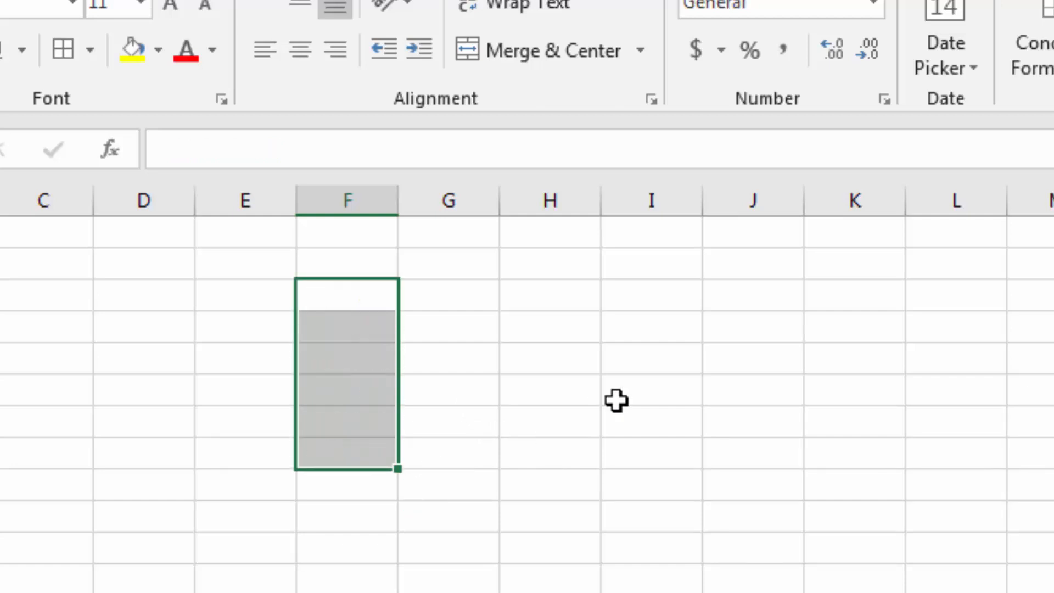
click(617, 399)
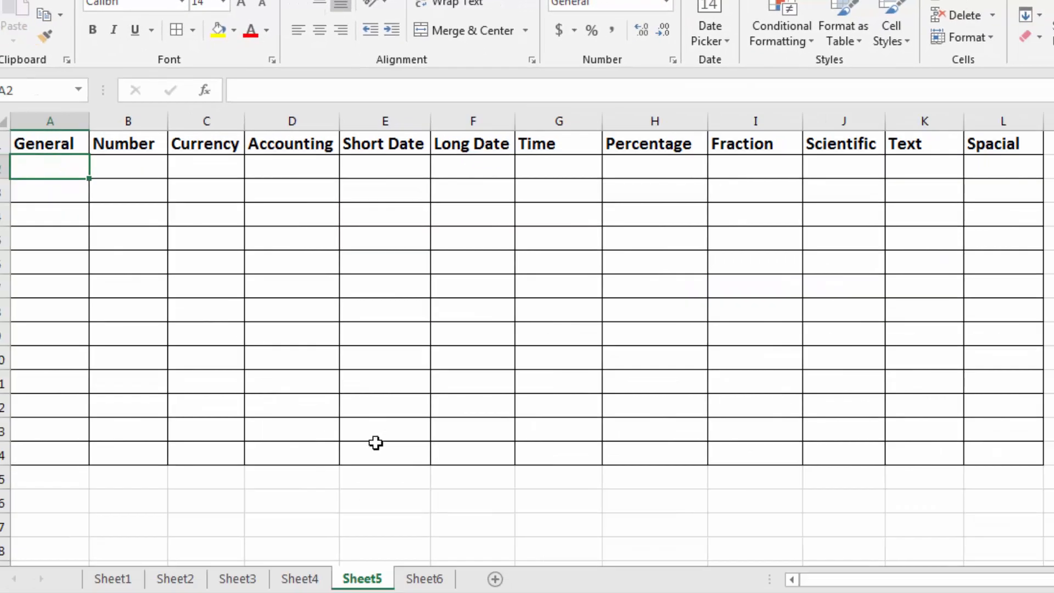
drag(43, 148, 978, 143)
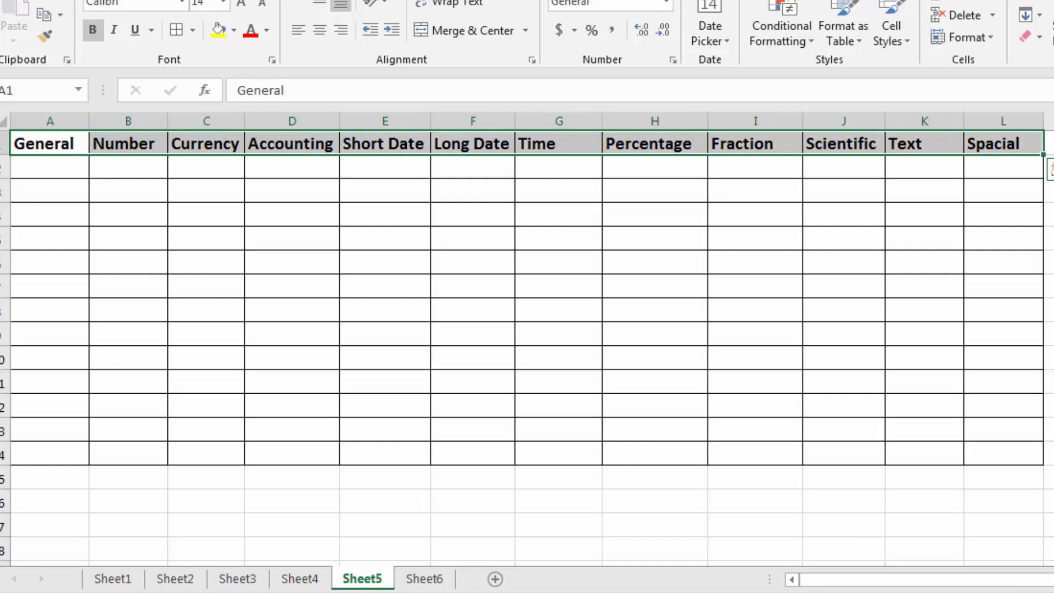
click(1049, 144)
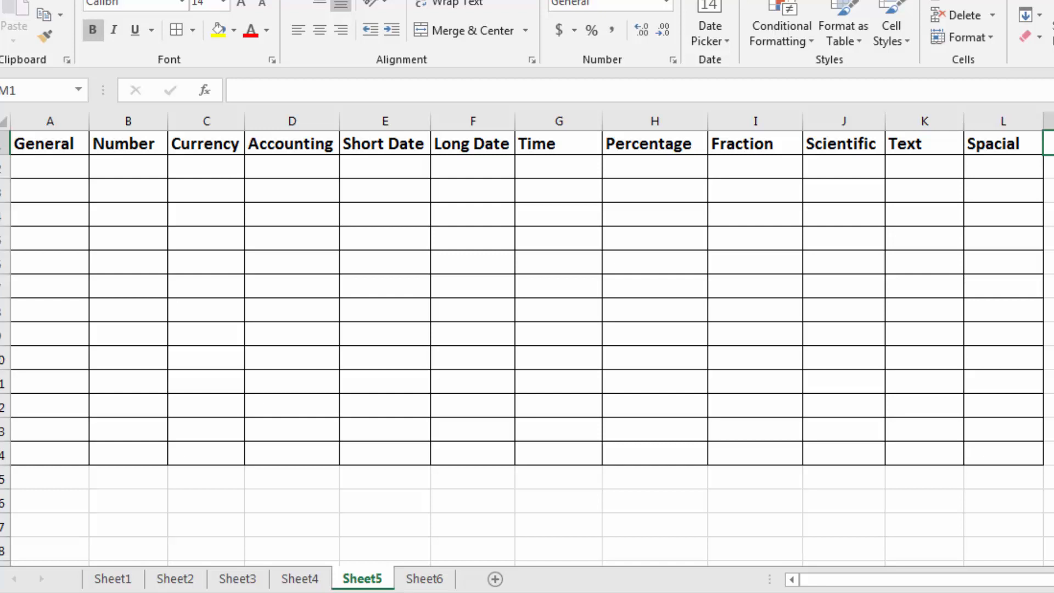
drag(40, 144, 979, 150)
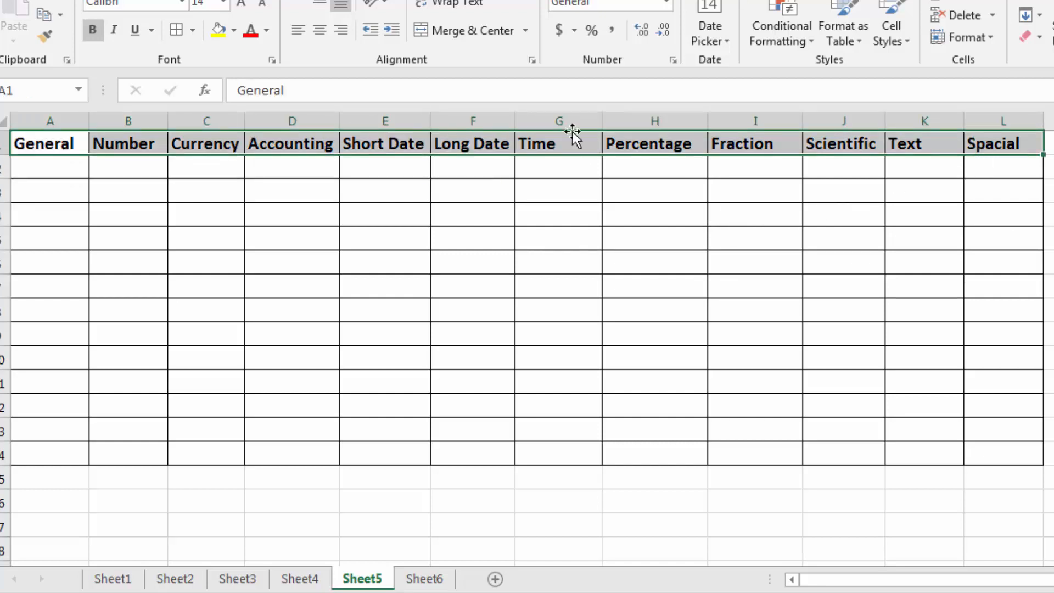
- Insert eight blank columns before the General column on Sheet5
click(69, 174)
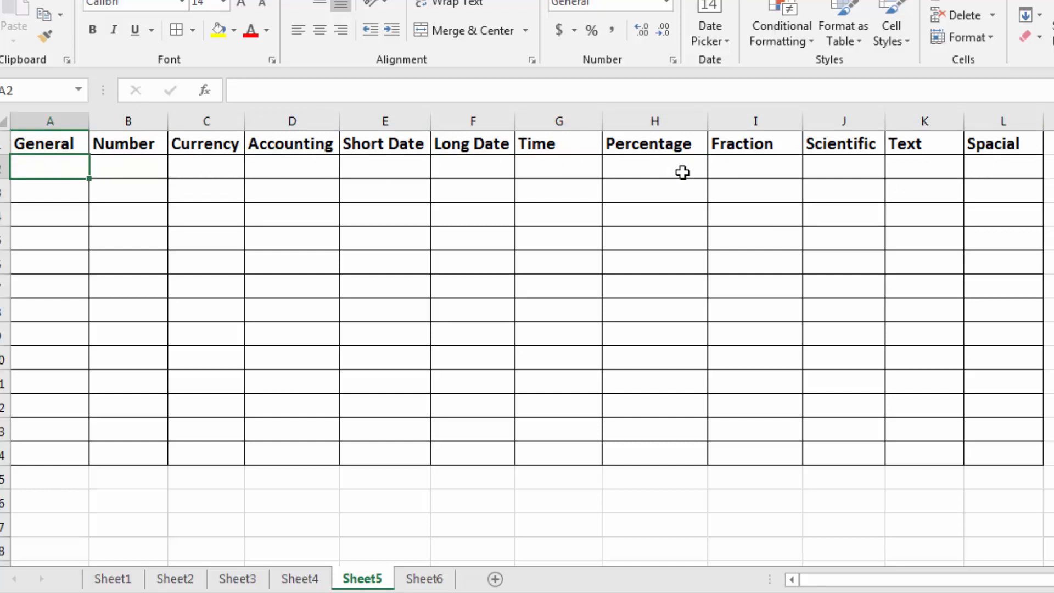
key(alt+i)
key(c)
key(F4)
key(F4)
key(F4)
key(F4)
key(F4)
key(F4)
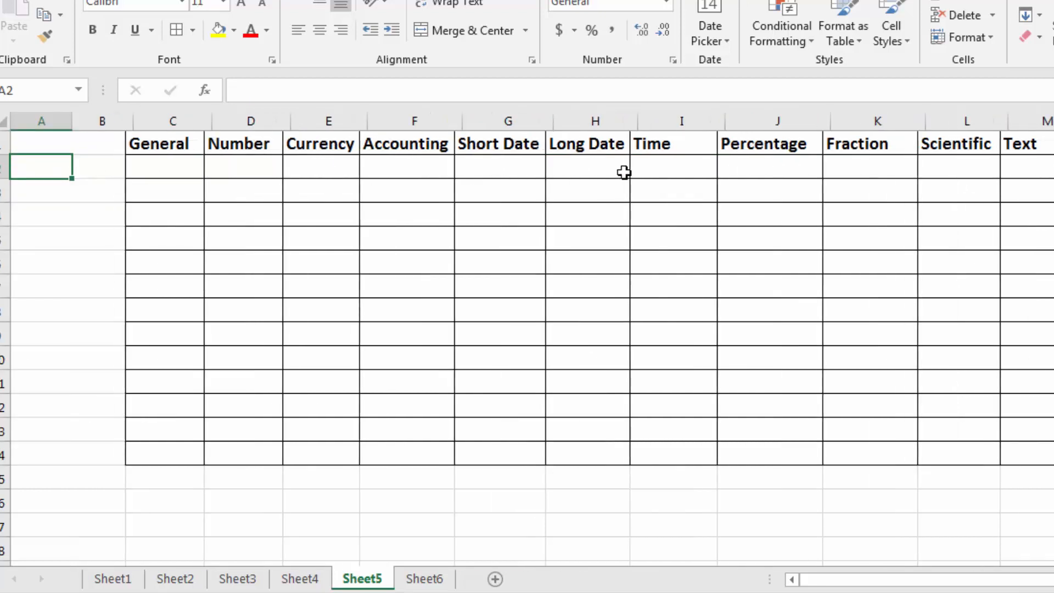
key(F4)
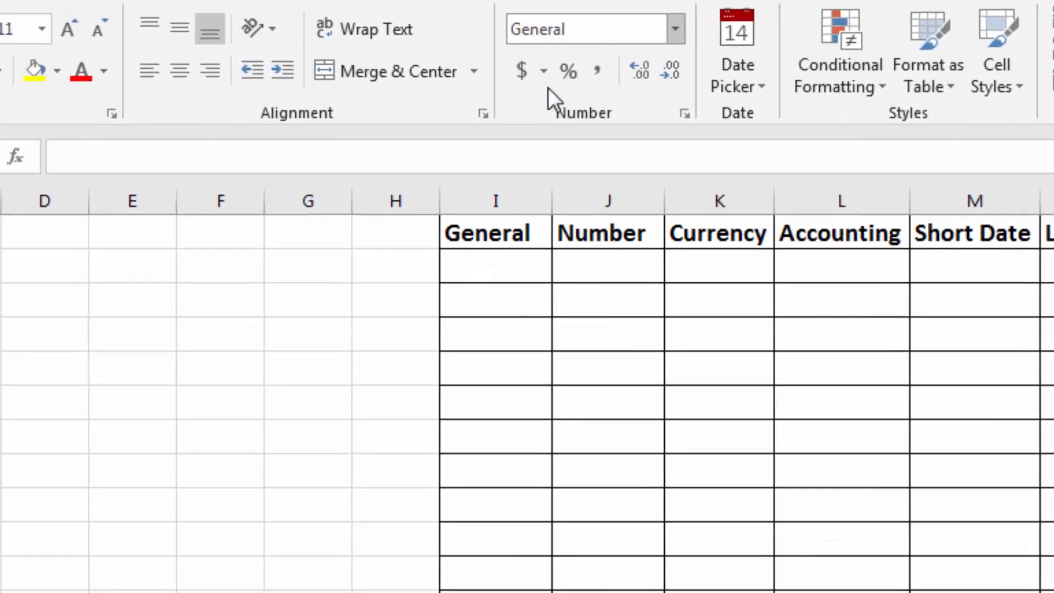
click(501, 260)
click(502, 304)
click(509, 440)
click(412, 394)
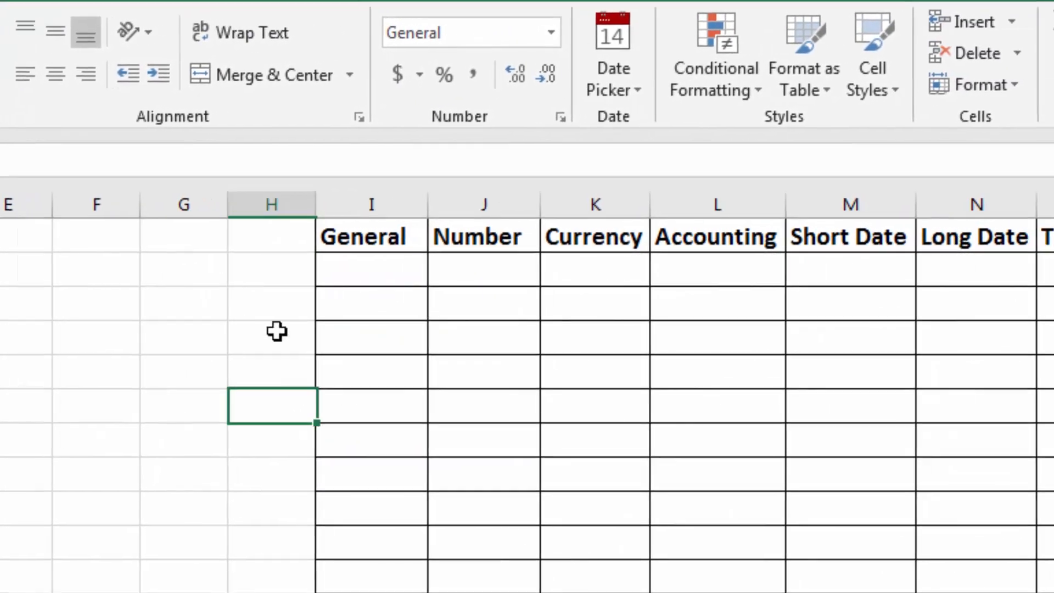
click(382, 305)
click(235, 341)
click(166, 508)
click(330, 509)
click(240, 449)
click(240, 382)
click(240, 315)
- Enter 12345 in the first cell under both the General and Number headings
click(342, 275)
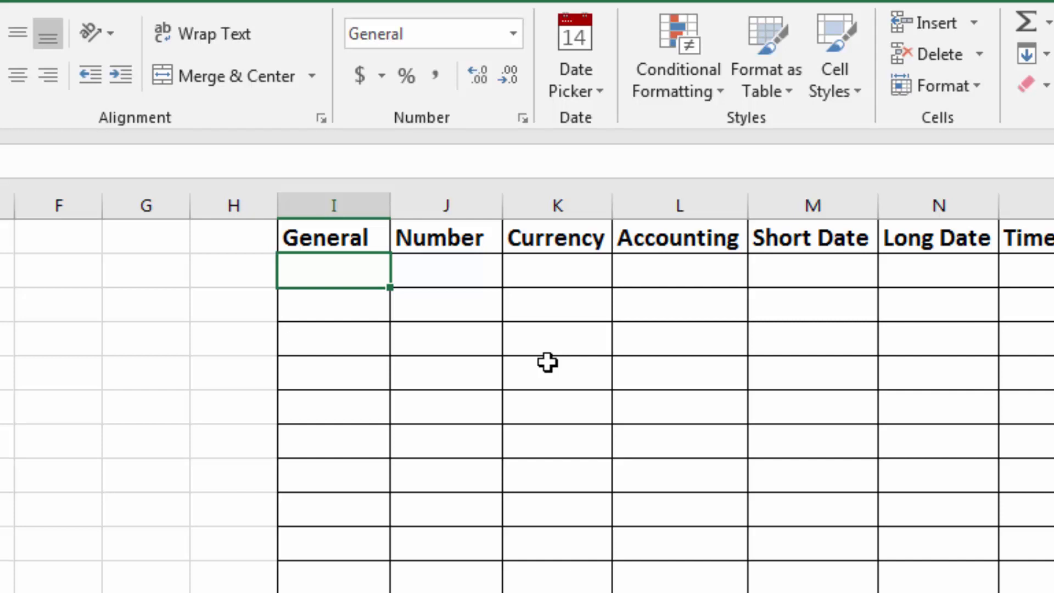
text(12345)
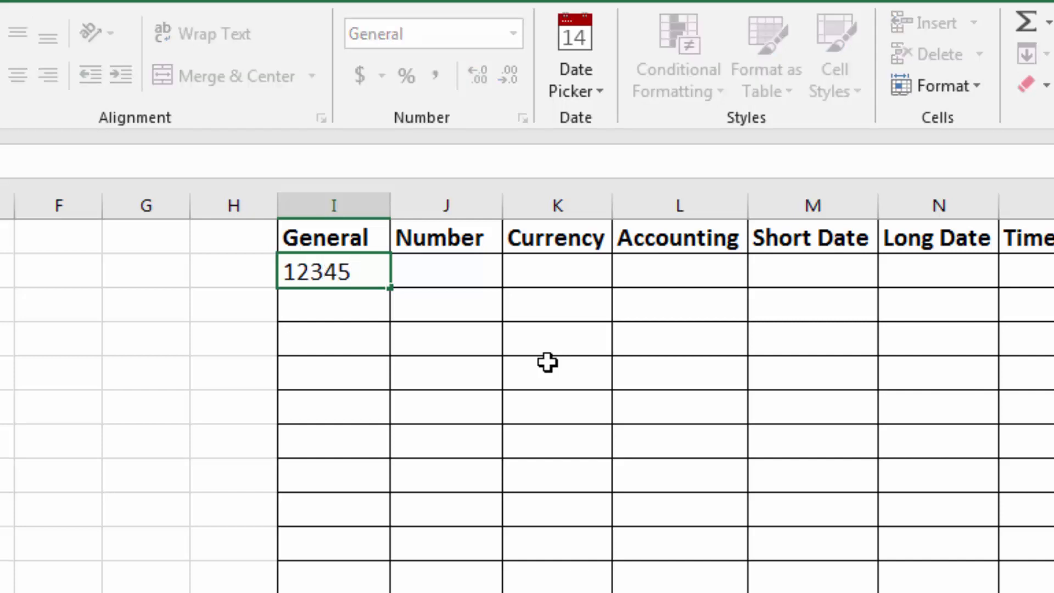
key(Tab)
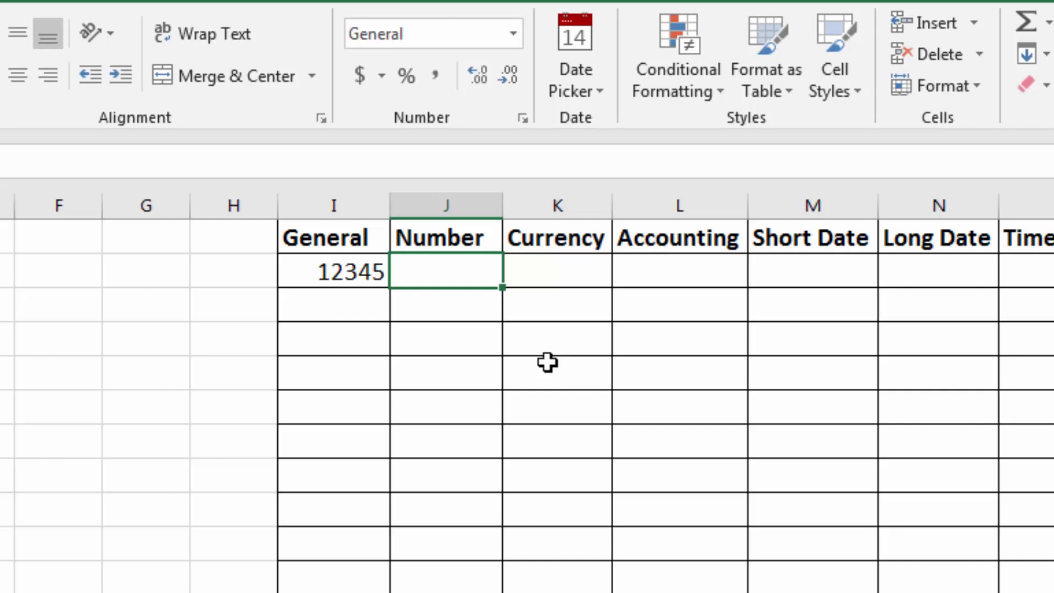
text(12345)
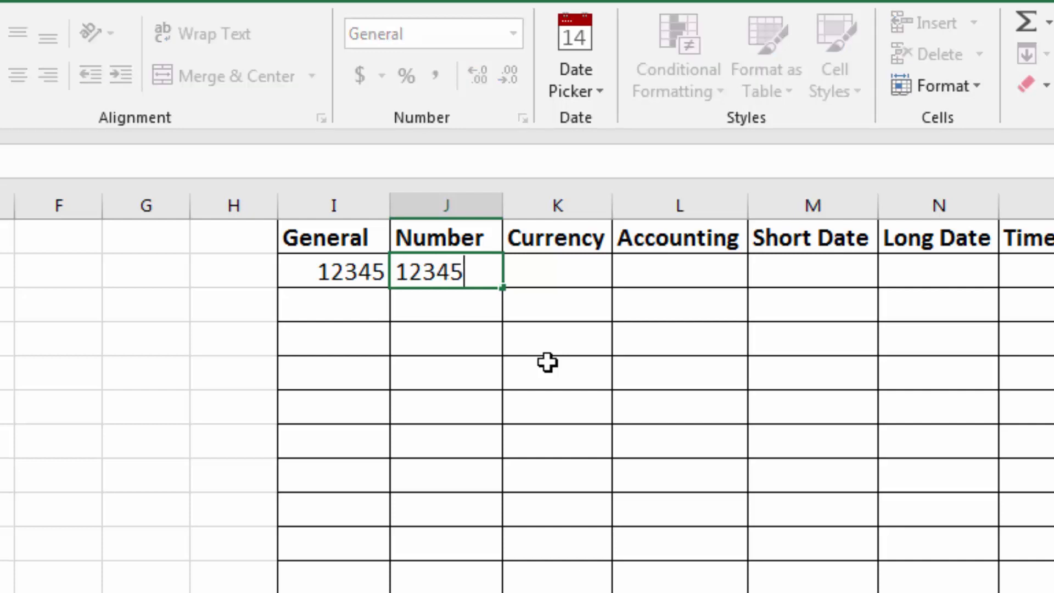
key(Tab)
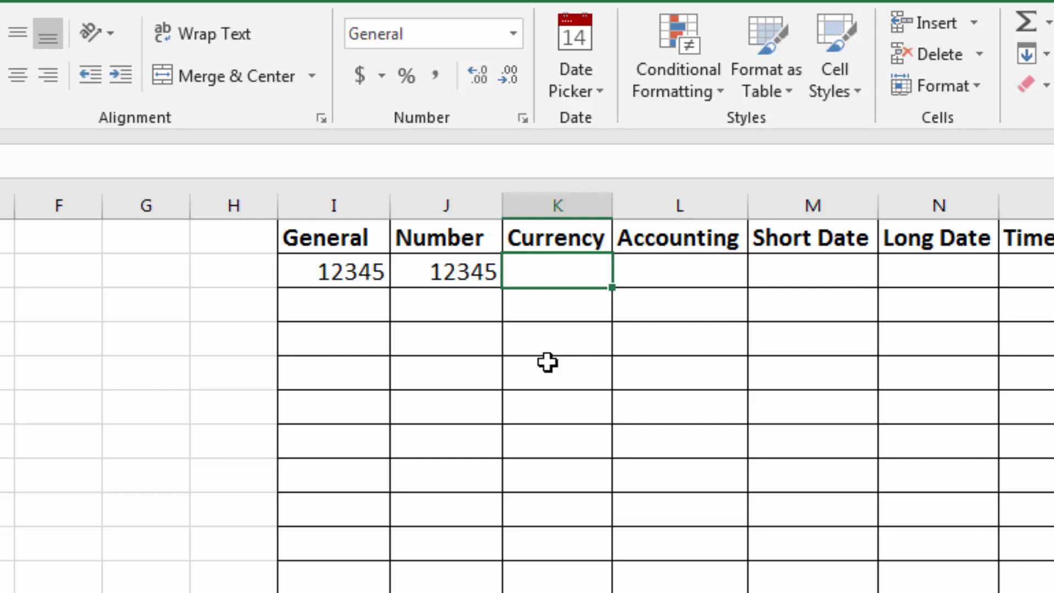
- Enter the date 10-4-2022 in the first cell under Short Date, and clear that cell again
key(Tab)
key(Tab)
key(Tab)
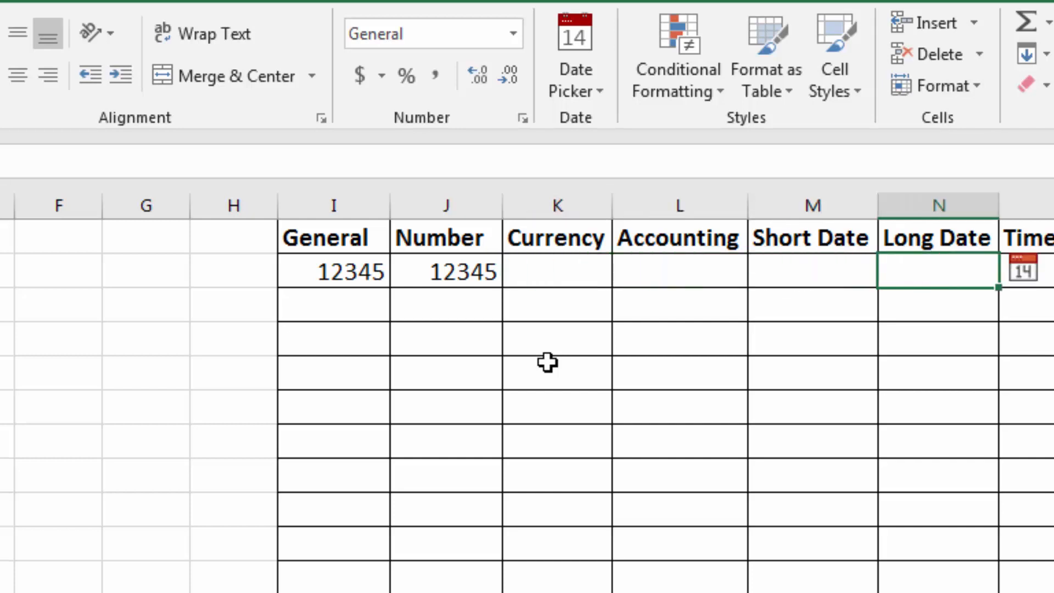
key(shift+Tab)
text(10)
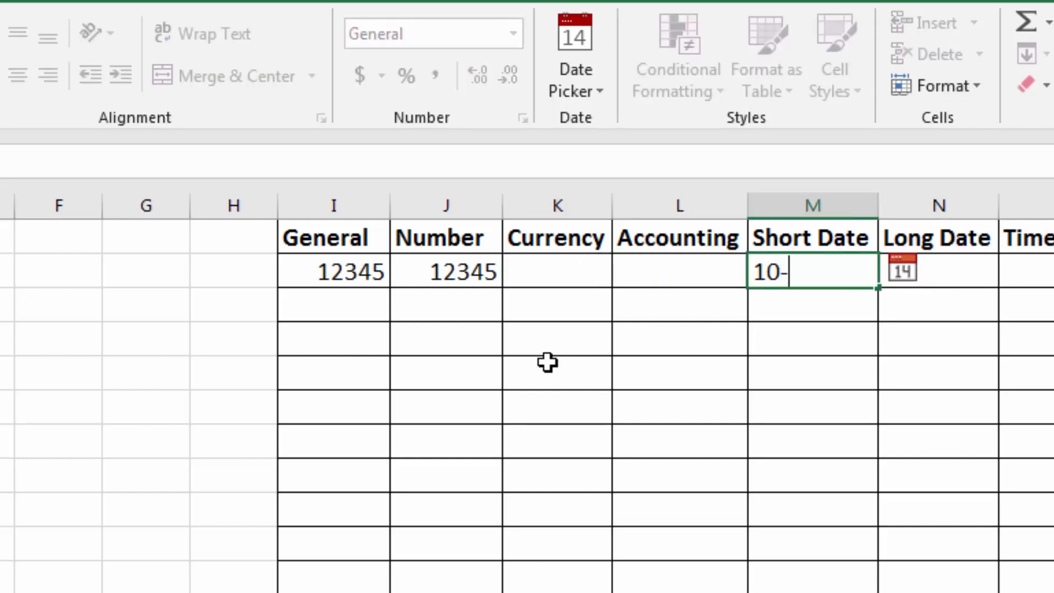
text(-4-2022)
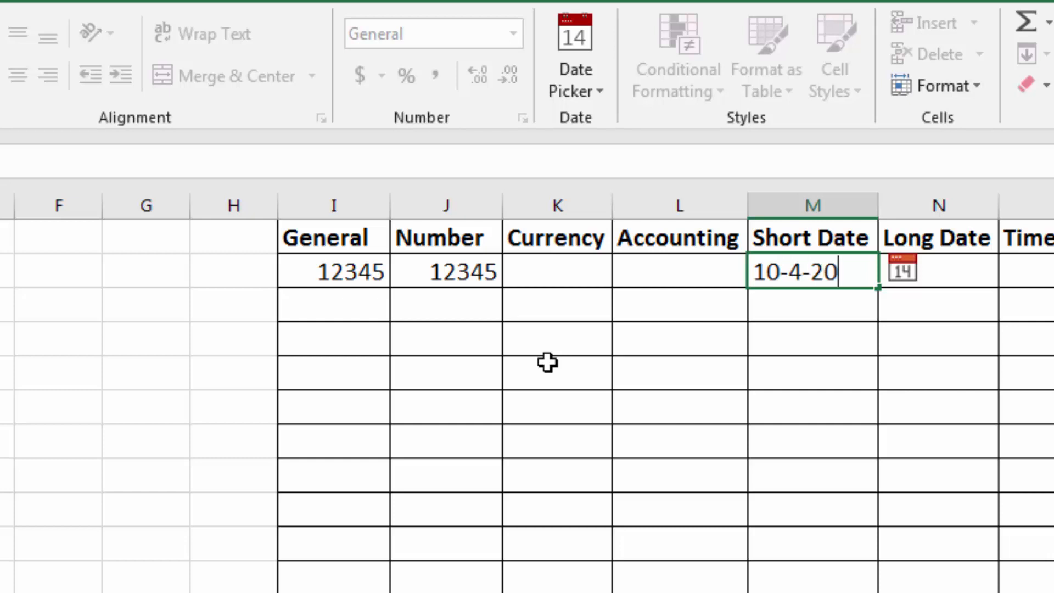
key(Return)
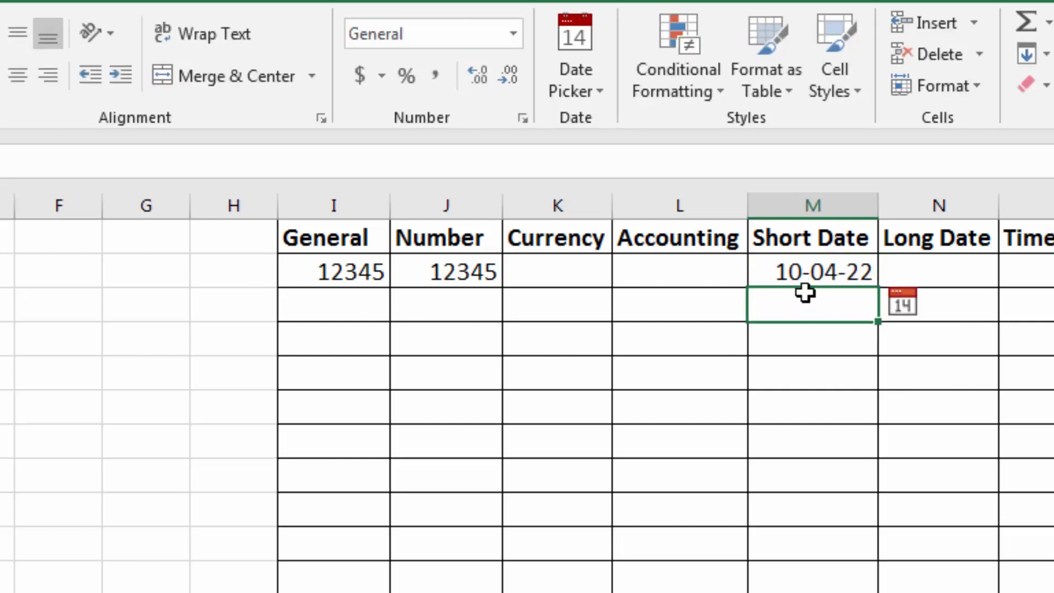
click(788, 273)
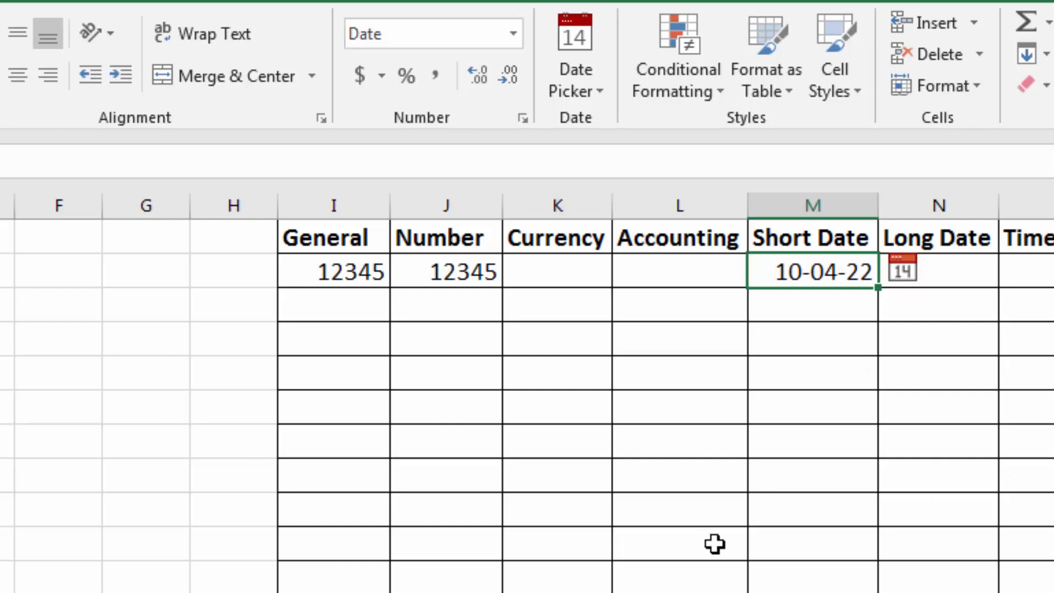
key(Delete)
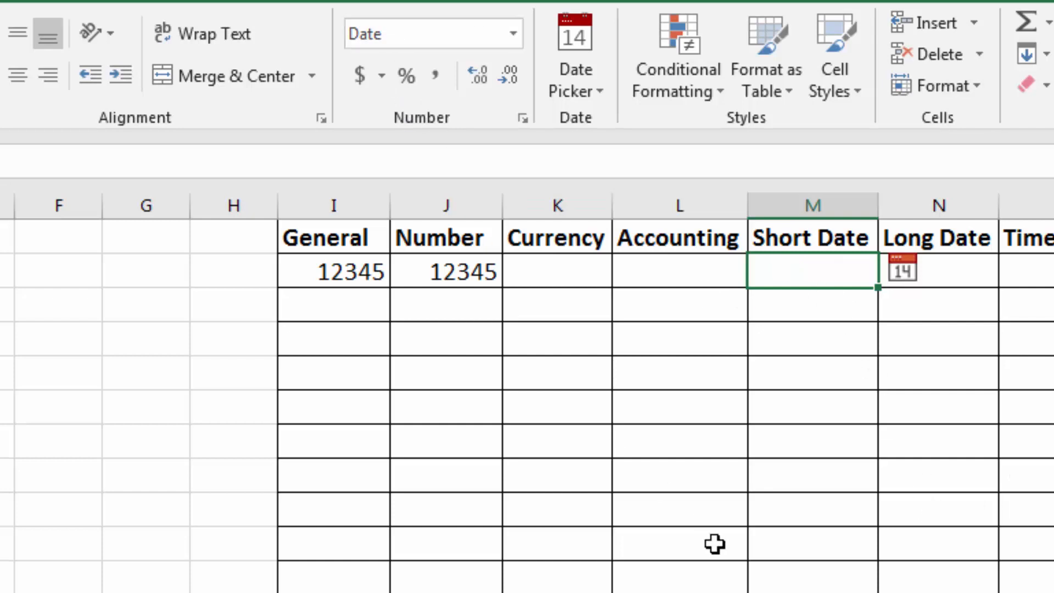
- Enter a person's first name in the second cell under the General heading
click(442, 271)
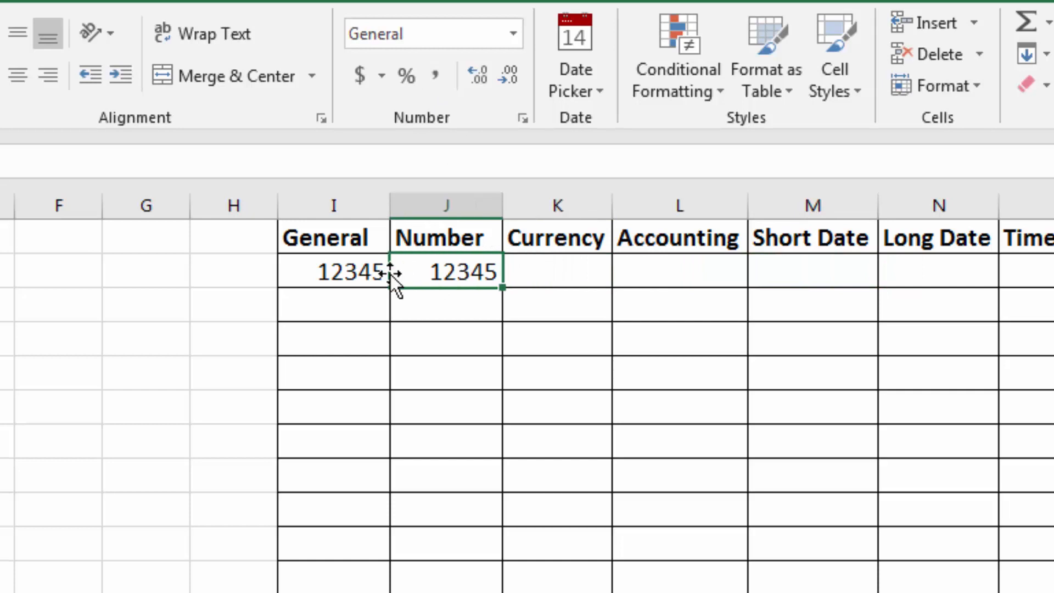
click(370, 273)
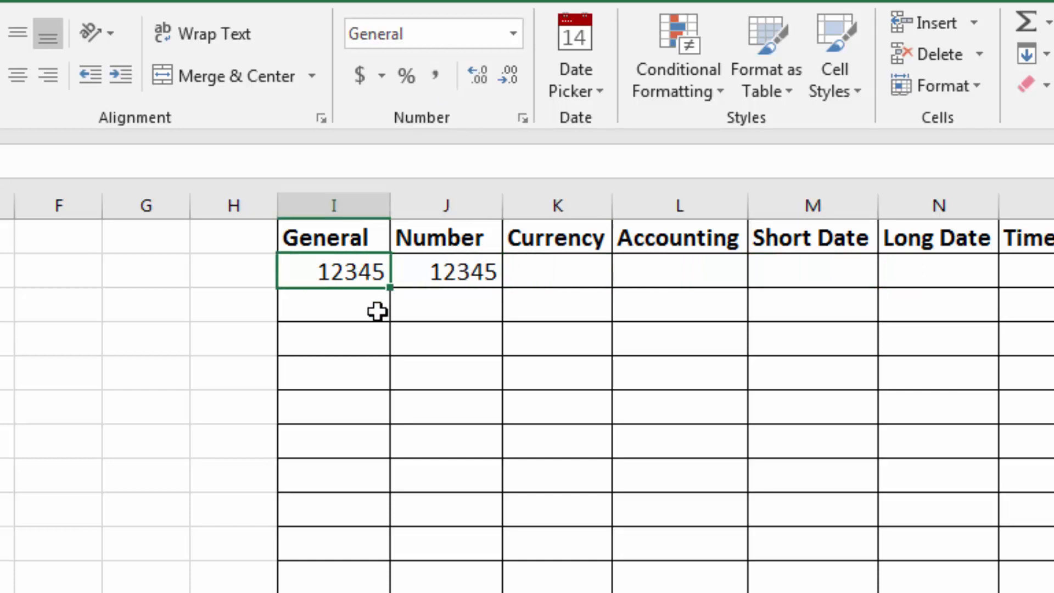
click(360, 317)
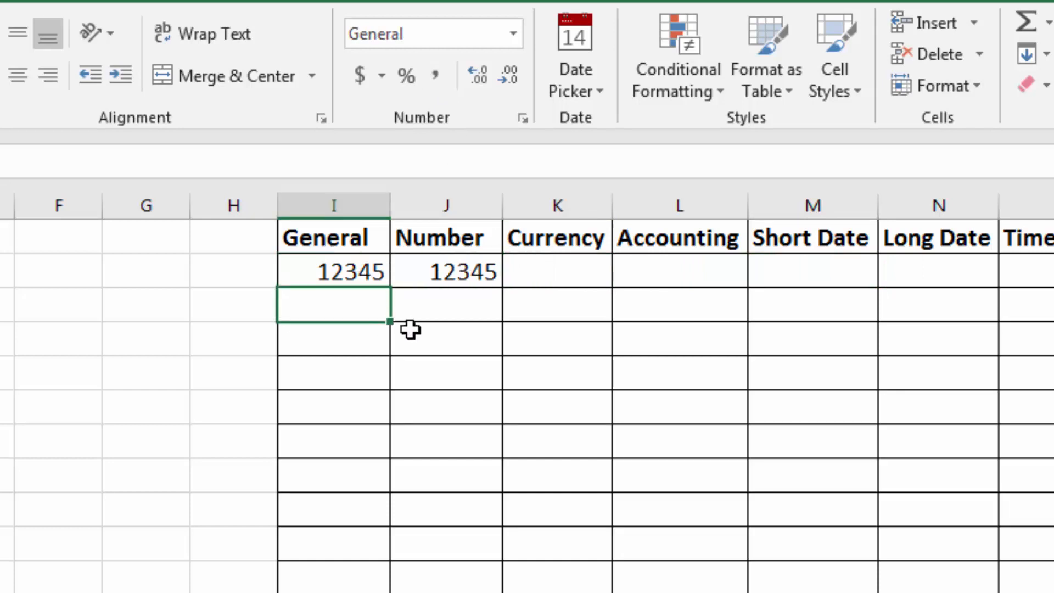
text(Manoj)
key(Return)
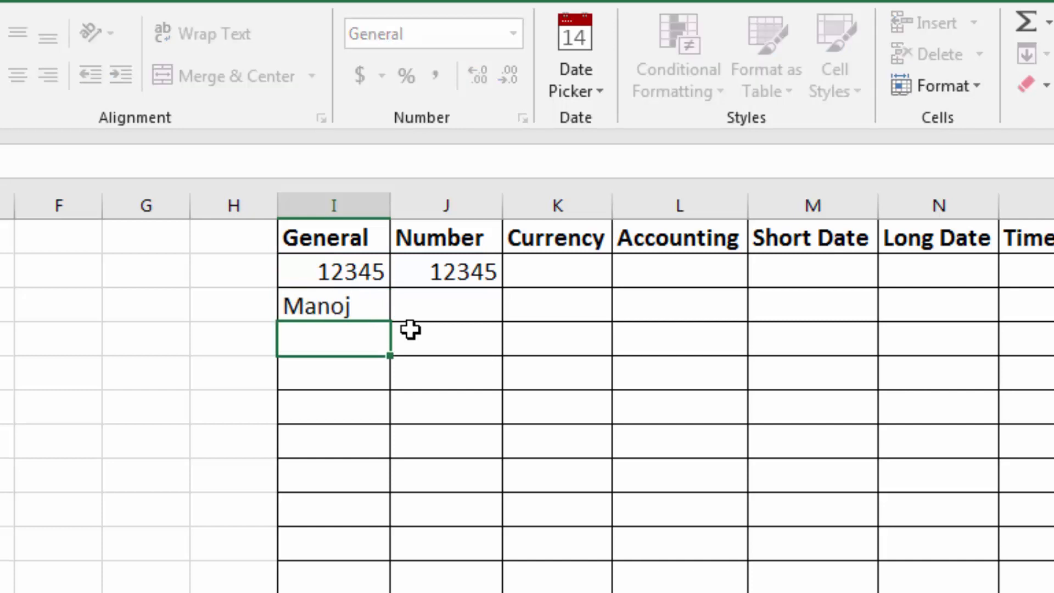
key(Up)
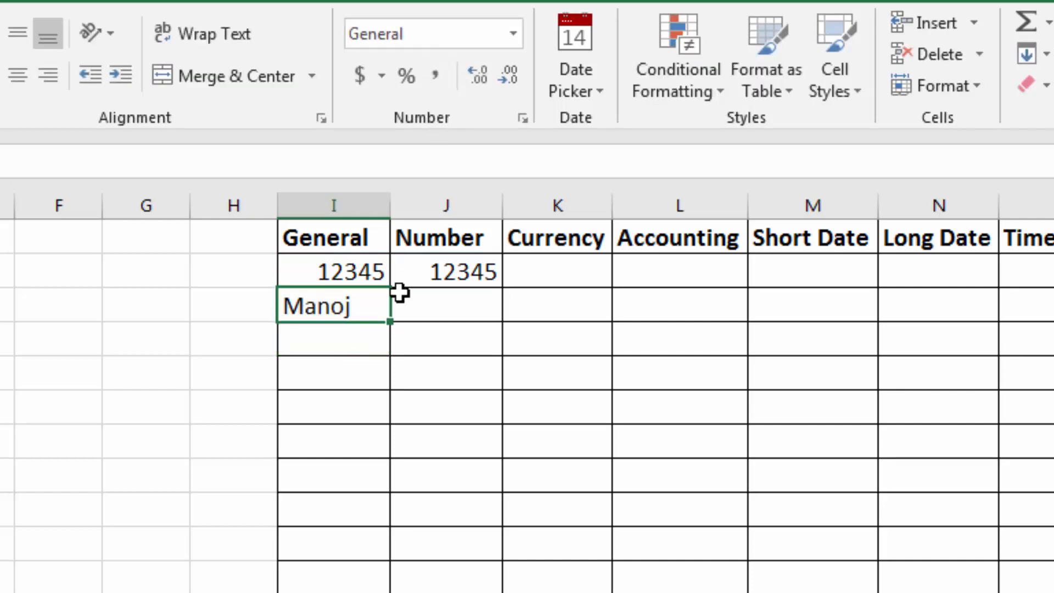
click(330, 273)
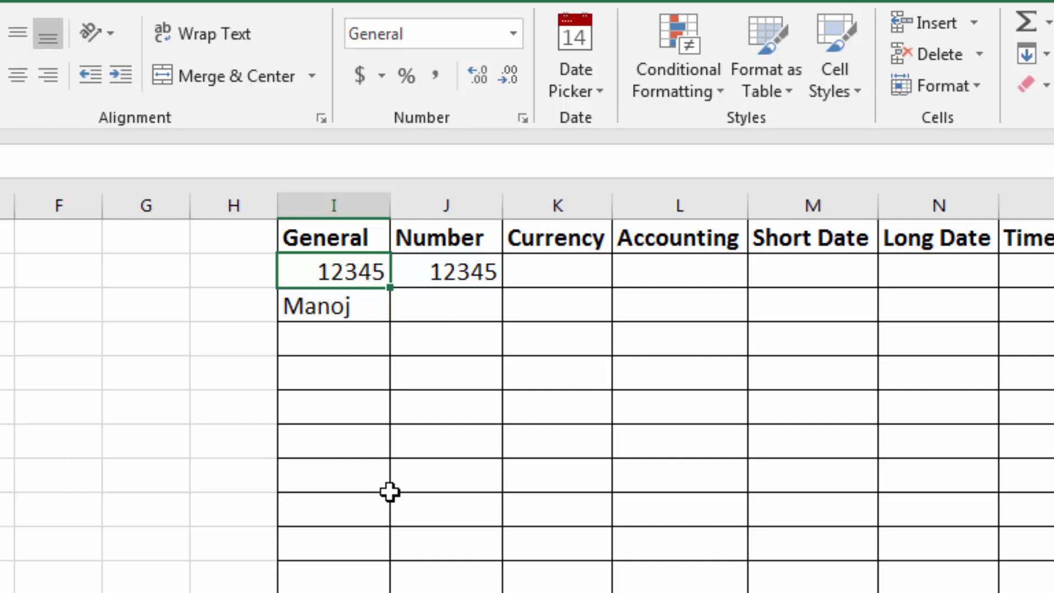
click(341, 306)
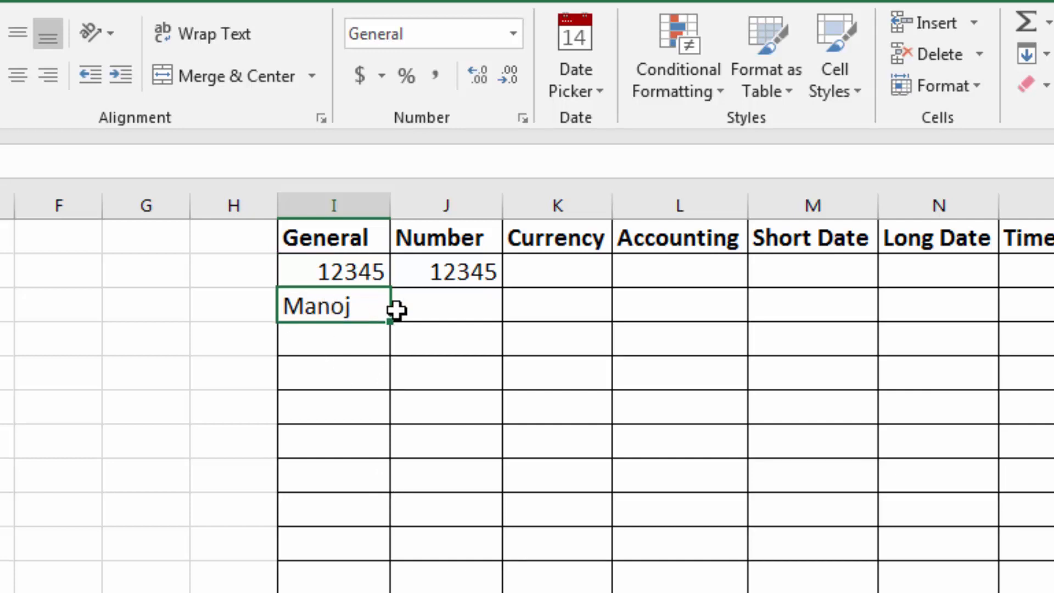
- Right-align the first name in the second cell under General, and undo that alignment
click(49, 74)
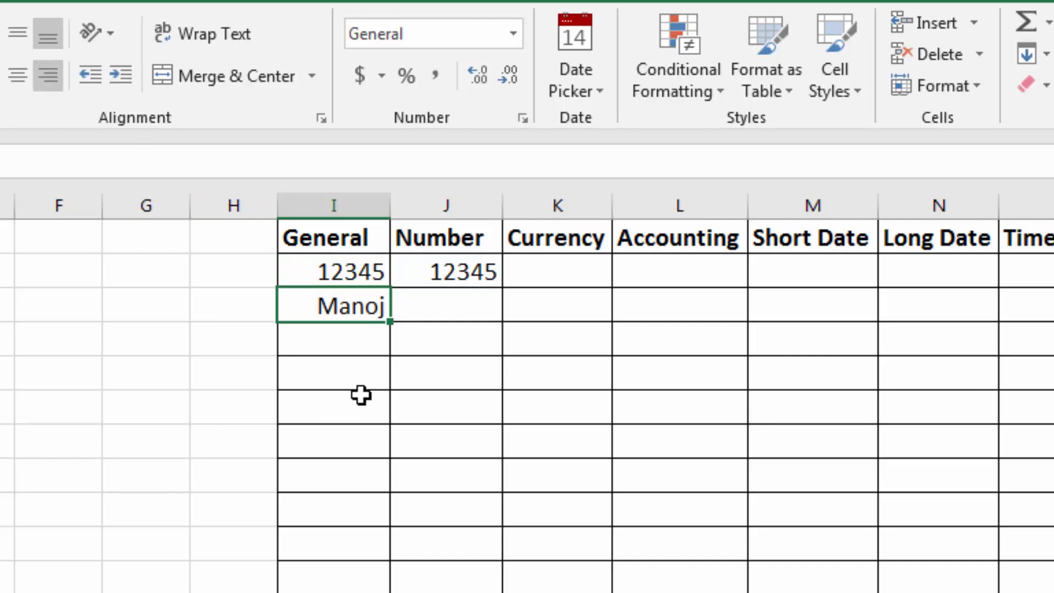
key(ctrl+z)
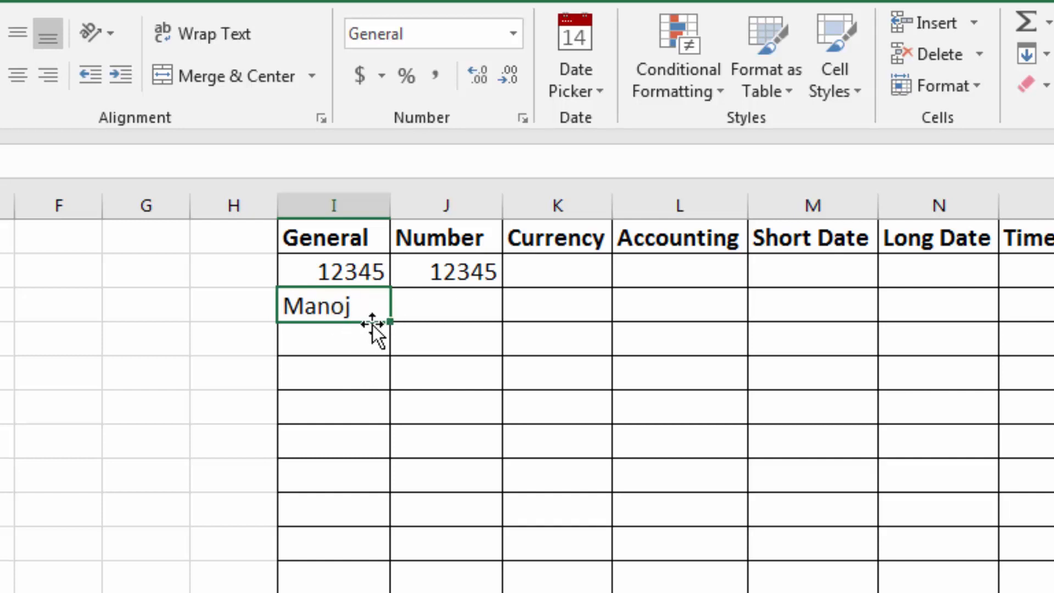
- Enter 12345 as text, using a leading apostrophe, in the third cell under General, and clear that cell again
click(351, 332)
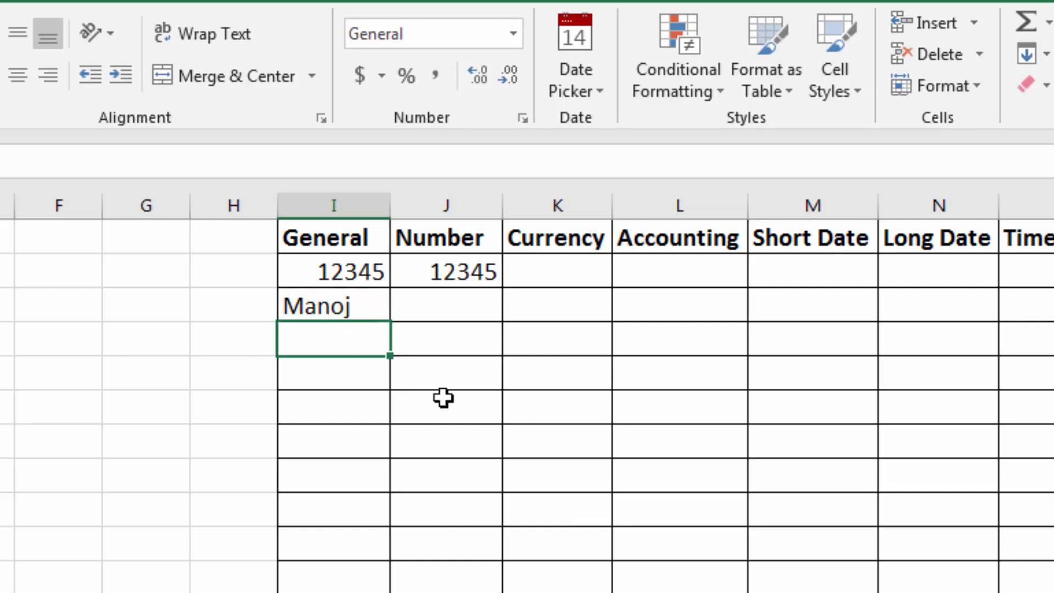
text('12345)
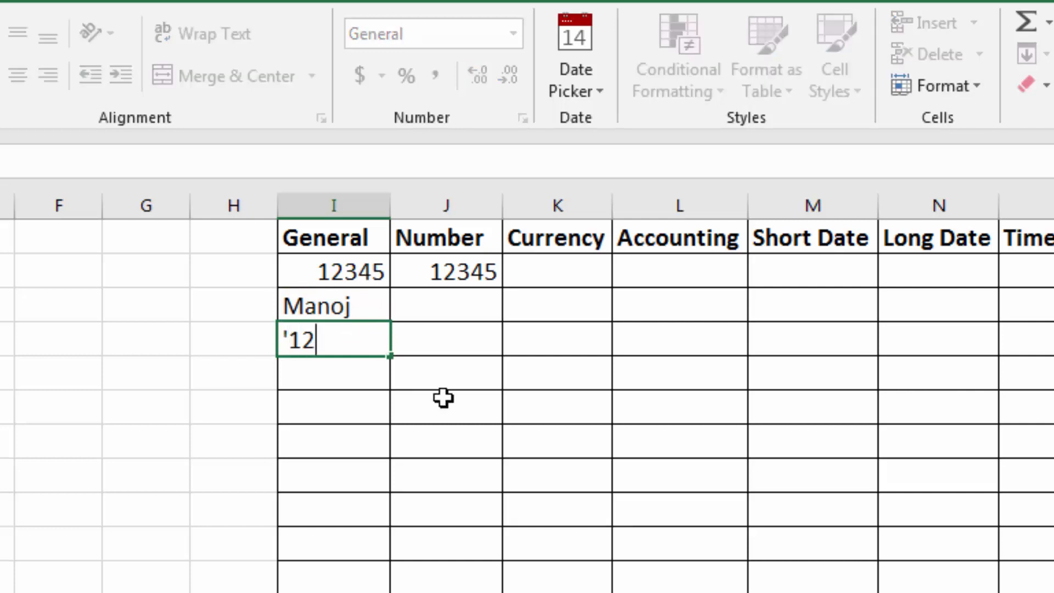
key(Return)
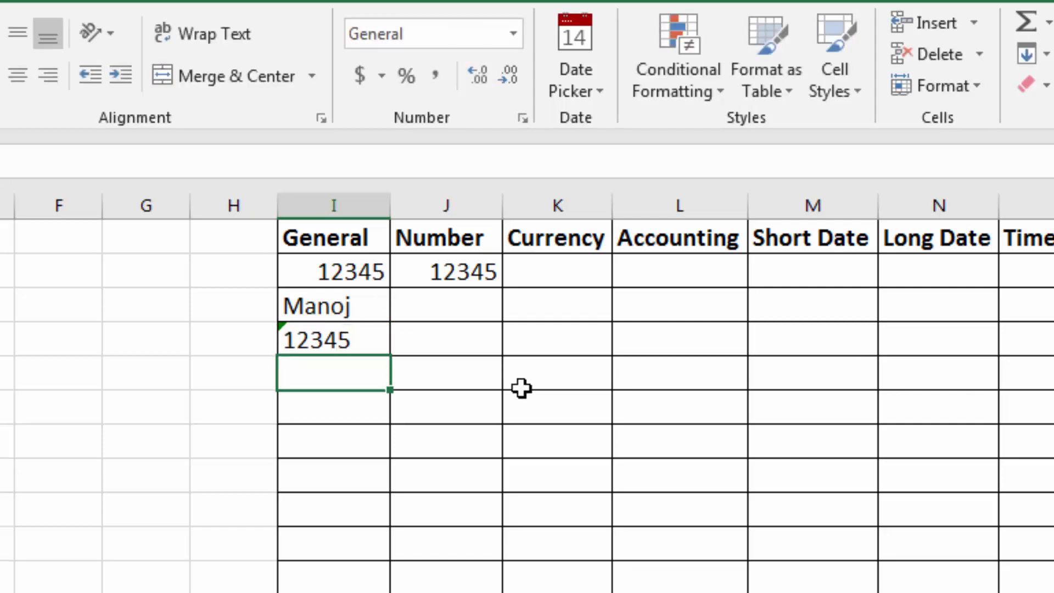
click(520, 381)
click(423, 477)
click(348, 341)
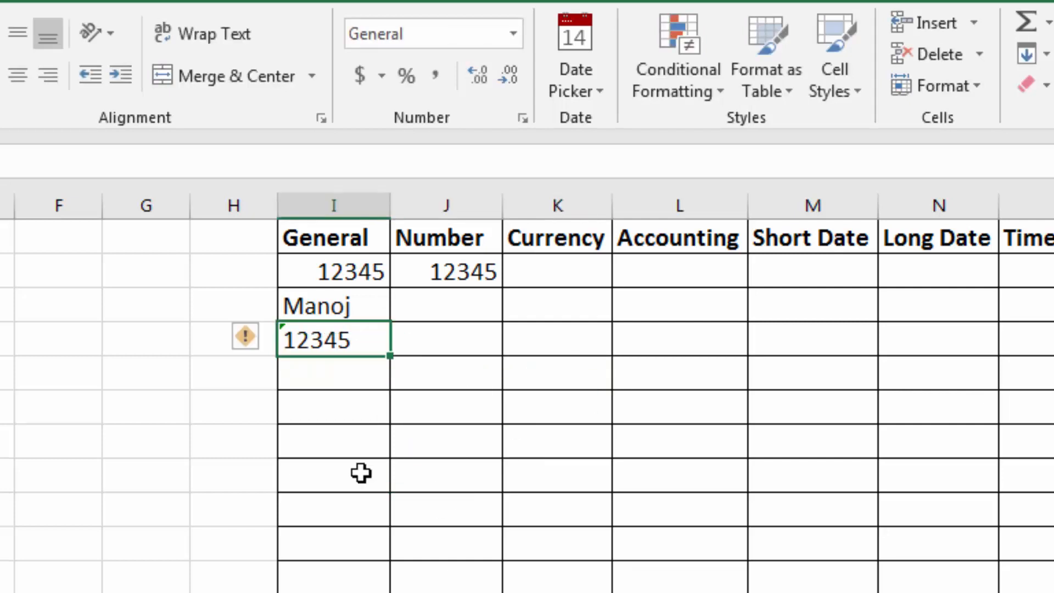
click(361, 473)
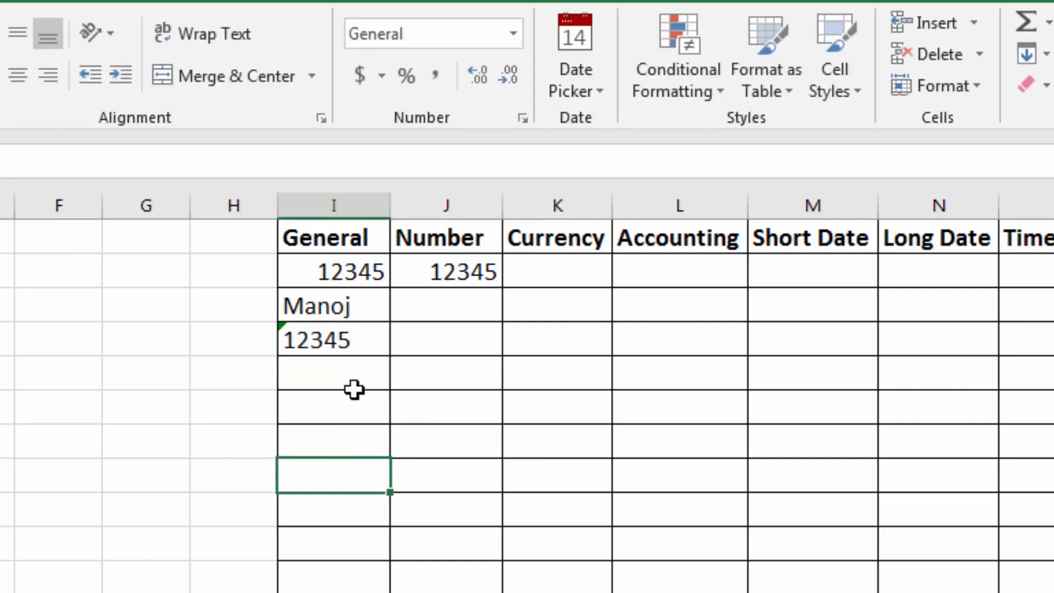
click(364, 346)
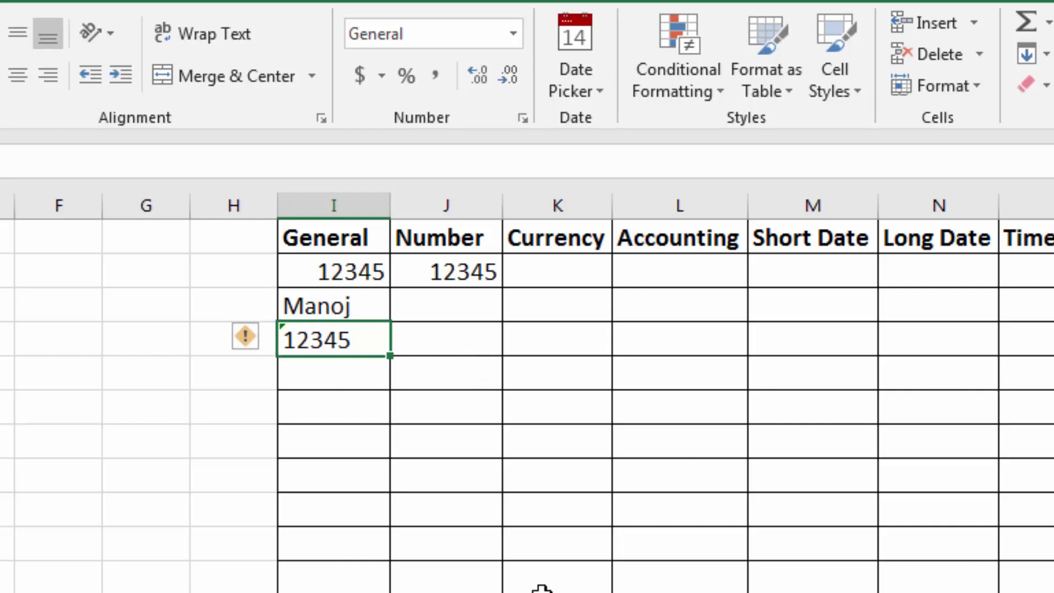
key(Delete)
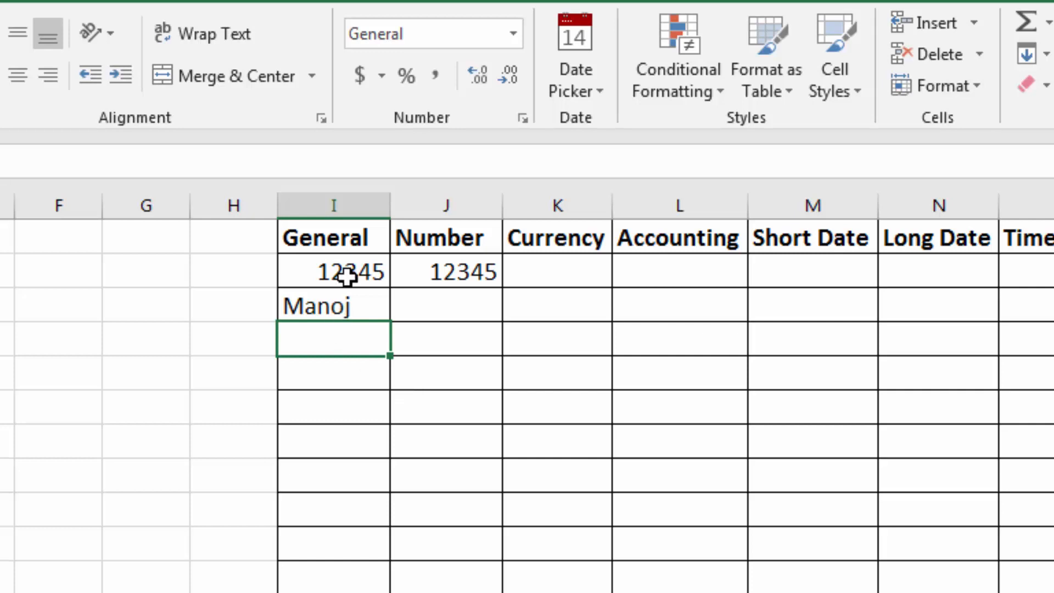
drag(340, 305, 353, 484)
click(451, 282)
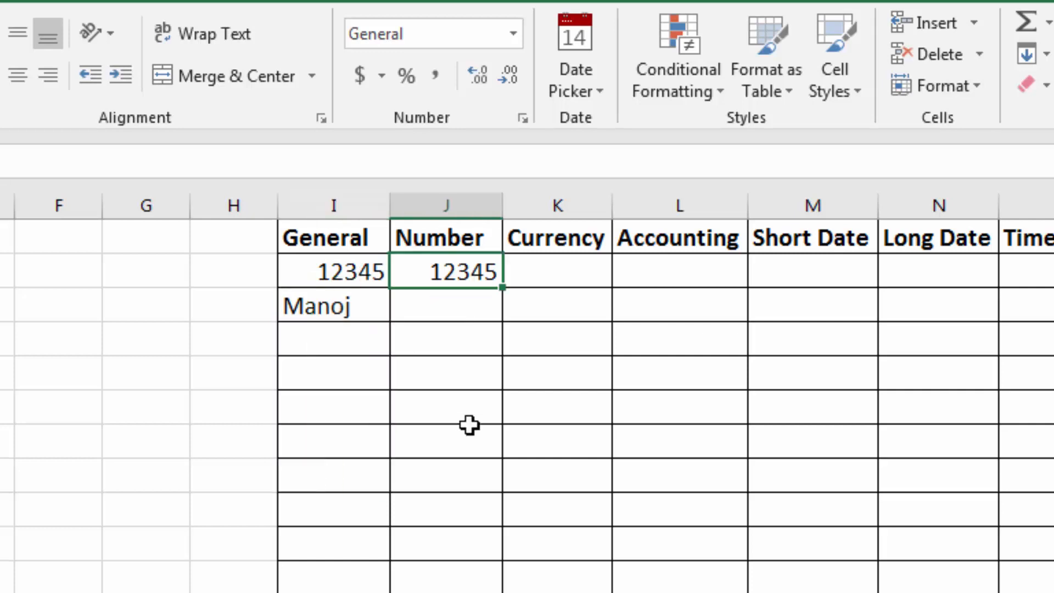
click(356, 279)
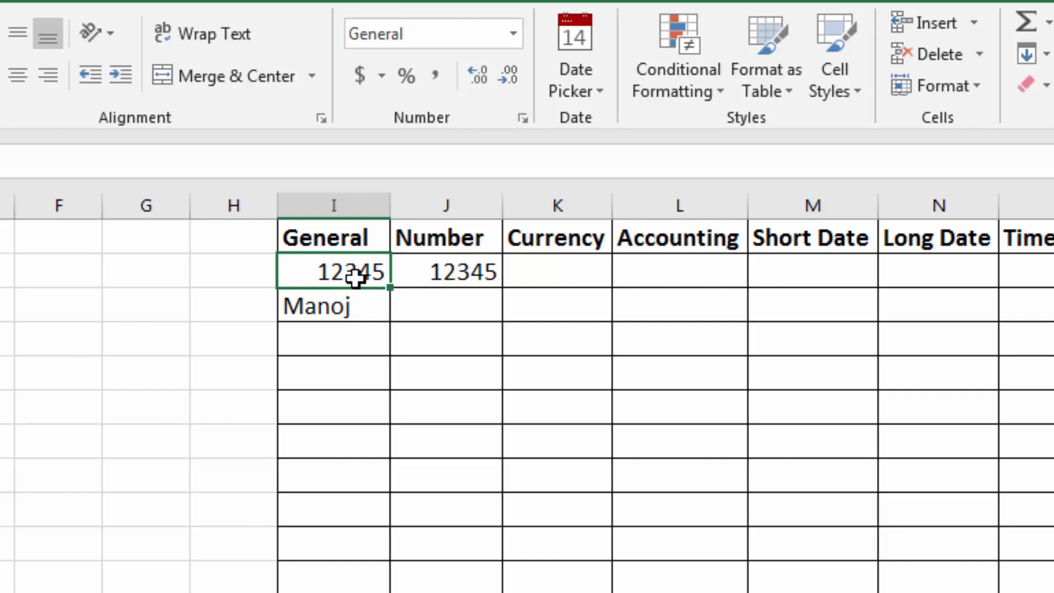
- Apply the Number format to the 12345 under the Number heading, and try fewer and more decimals, ending at two decimal places
click(477, 270)
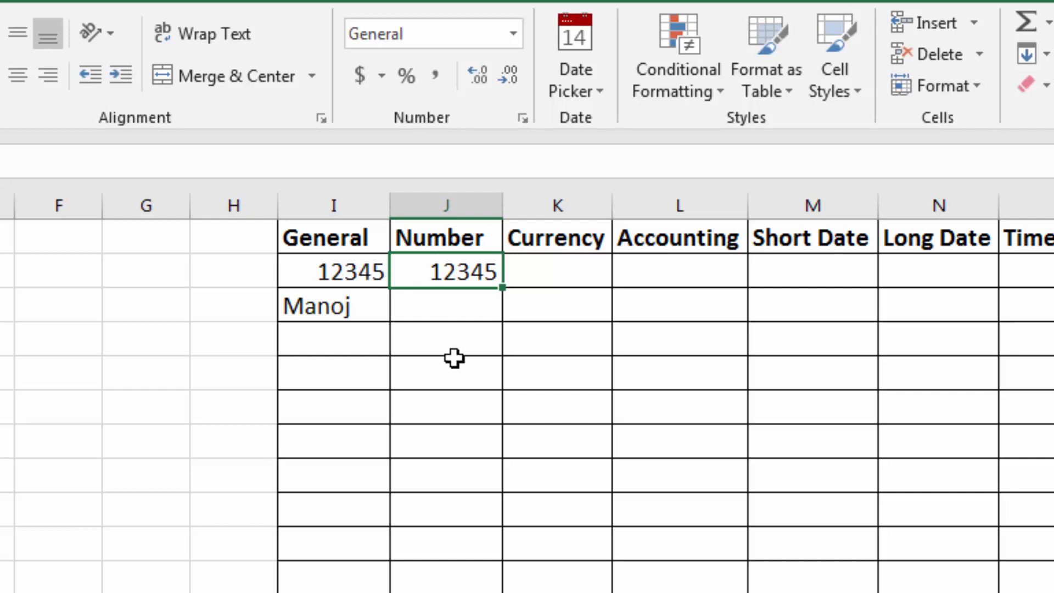
click(515, 34)
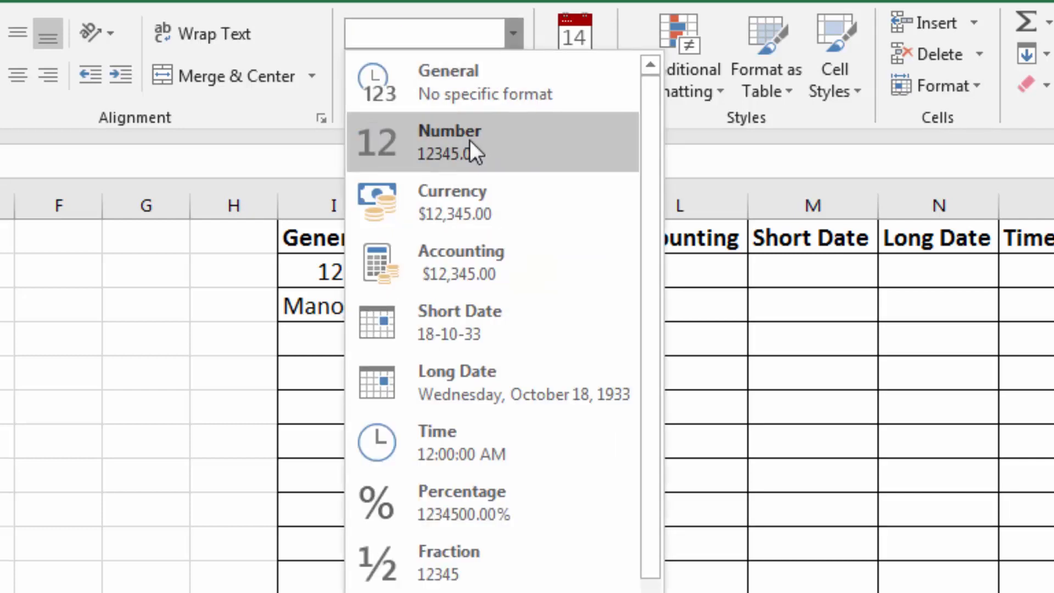
click(470, 140)
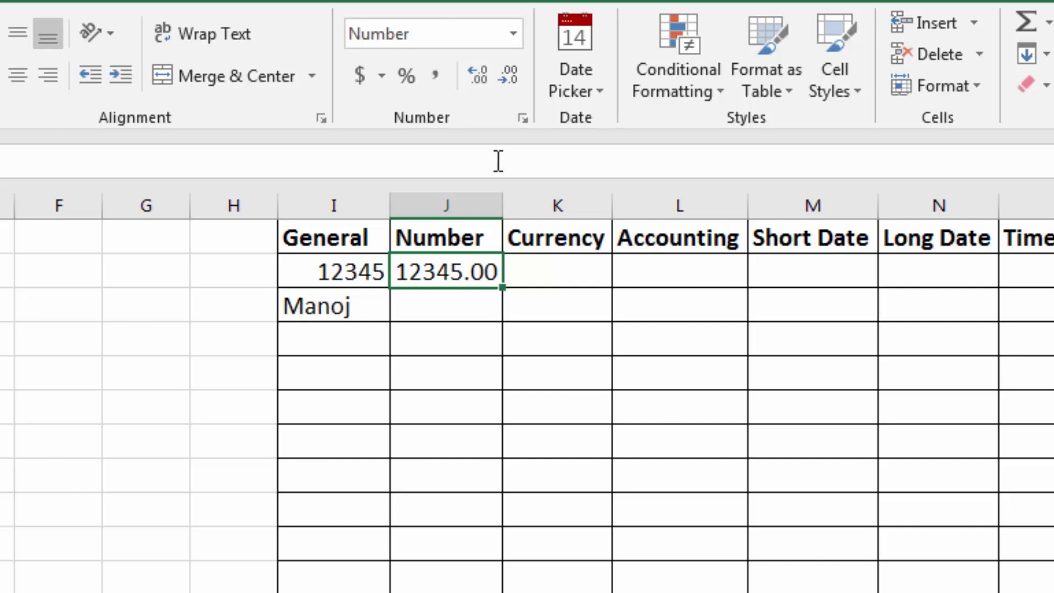
click(470, 78)
click(506, 78)
click(507, 78)
click(506, 78)
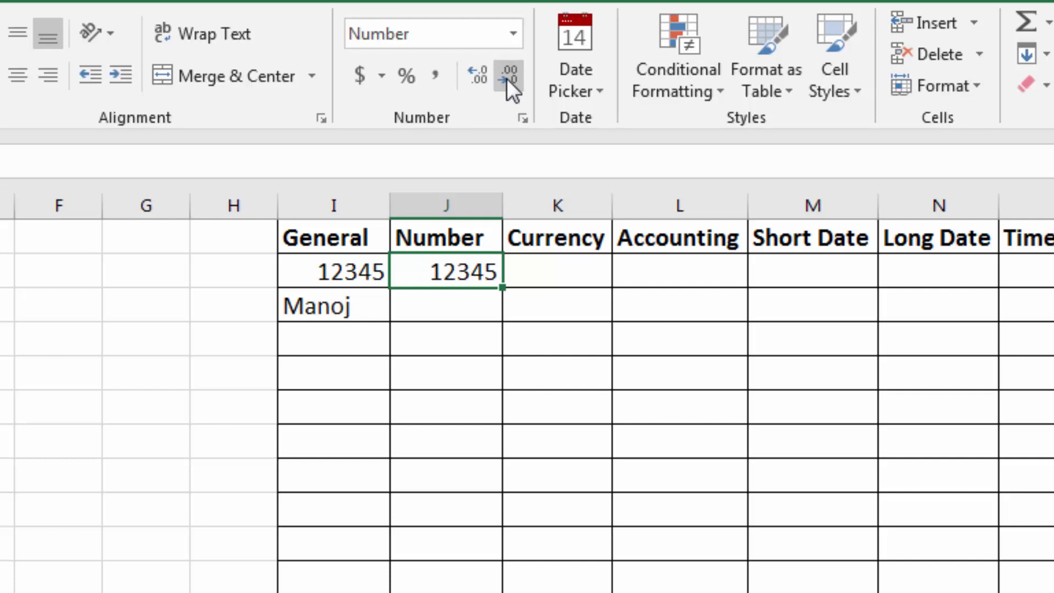
click(479, 76)
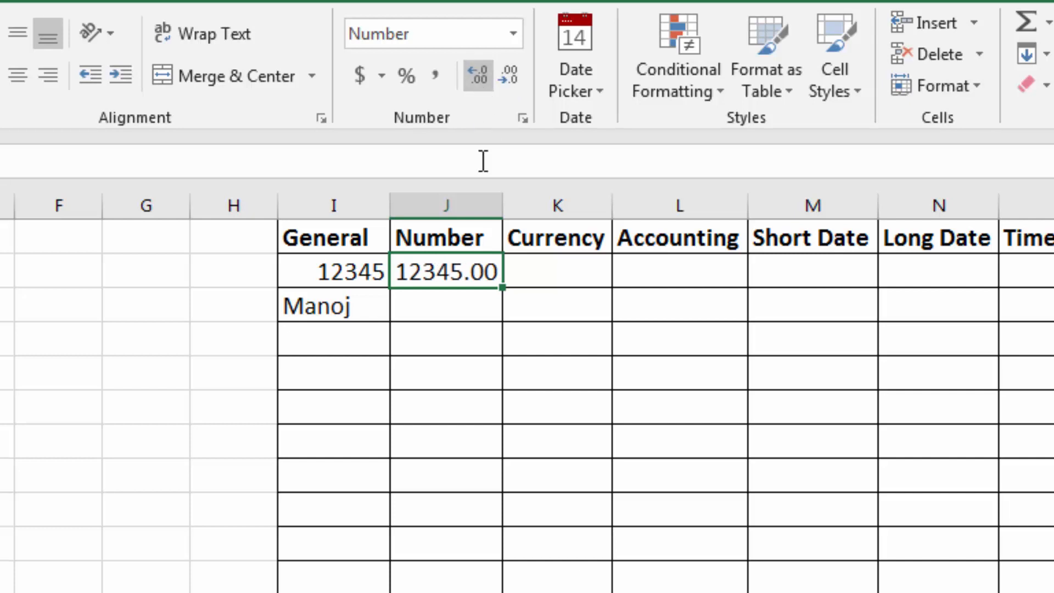
- Add two decimal places to the 12345 under General, remove them again, and set the cell back to the General format
click(358, 273)
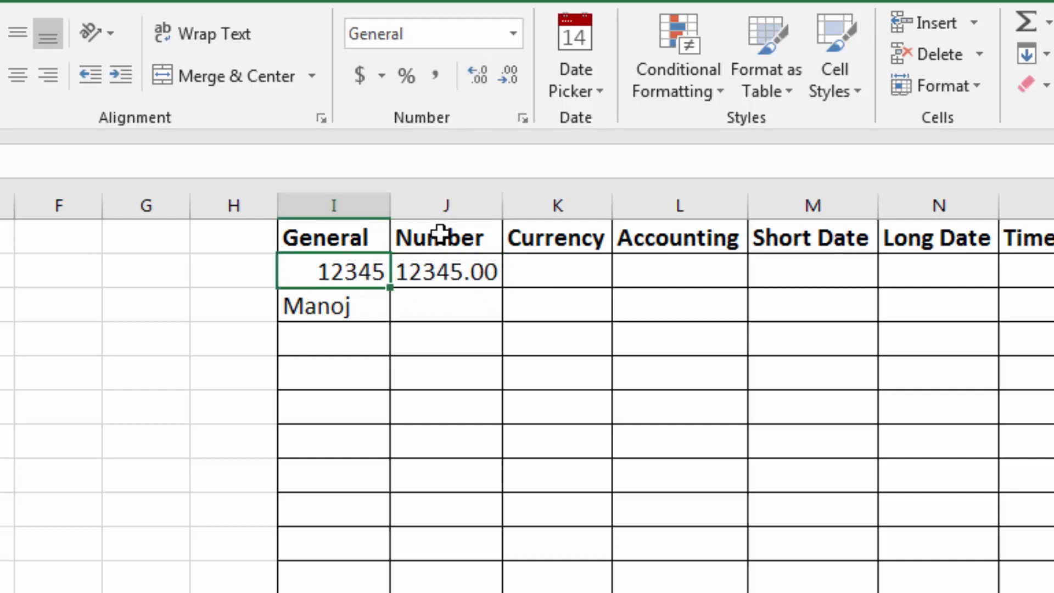
click(482, 74)
click(482, 74)
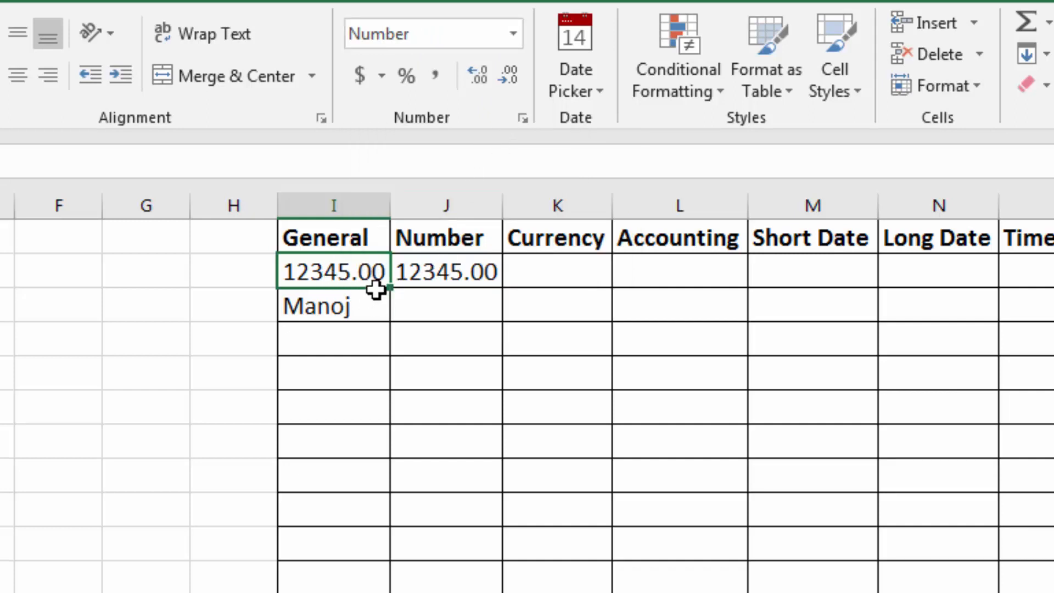
click(509, 77)
click(509, 80)
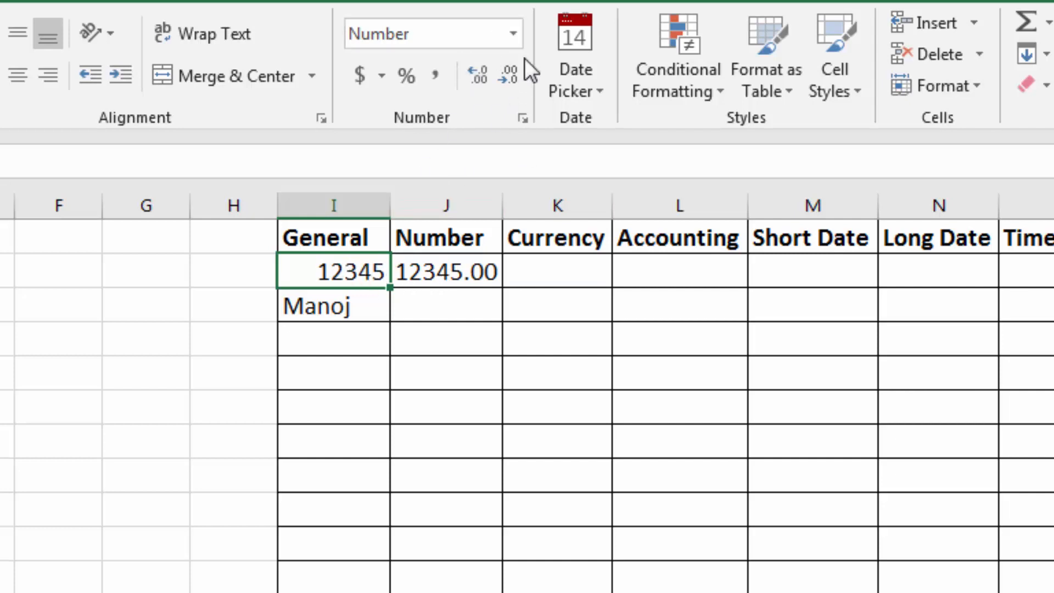
click(514, 34)
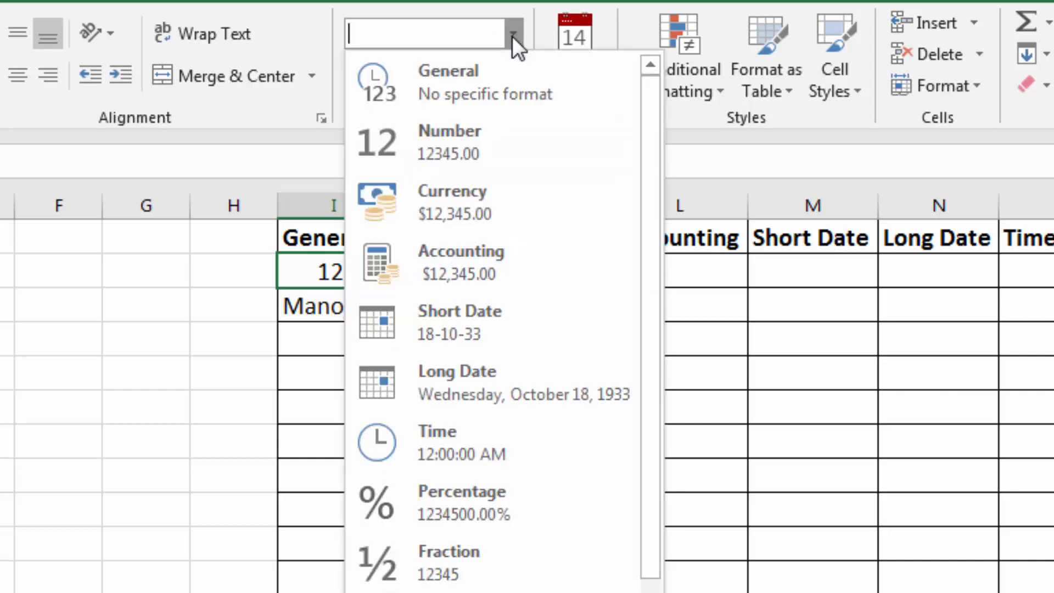
click(461, 70)
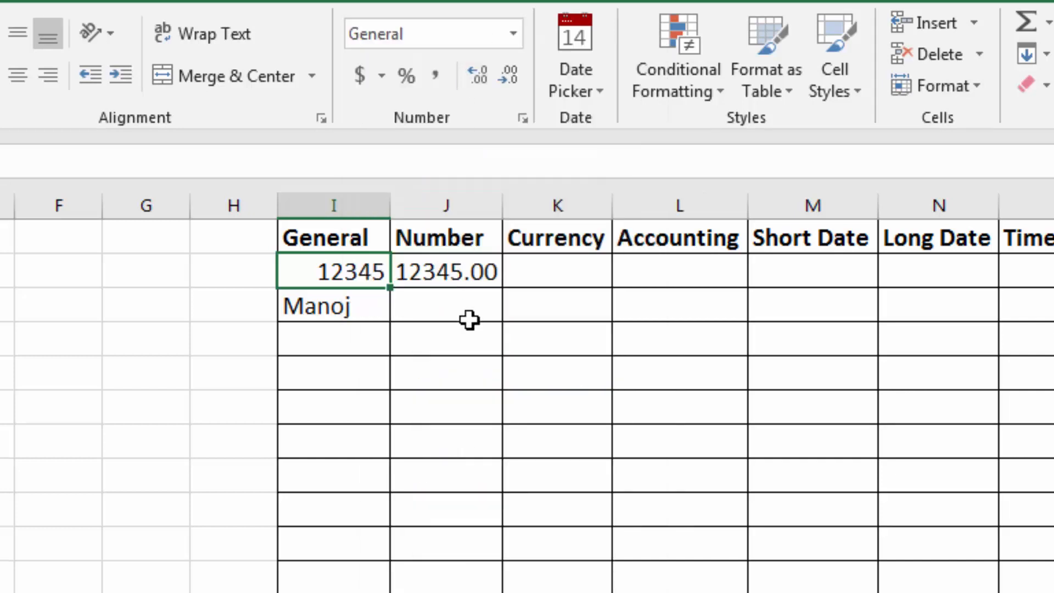
- Set the first cell under the Number heading back to the General format
click(455, 273)
click(513, 35)
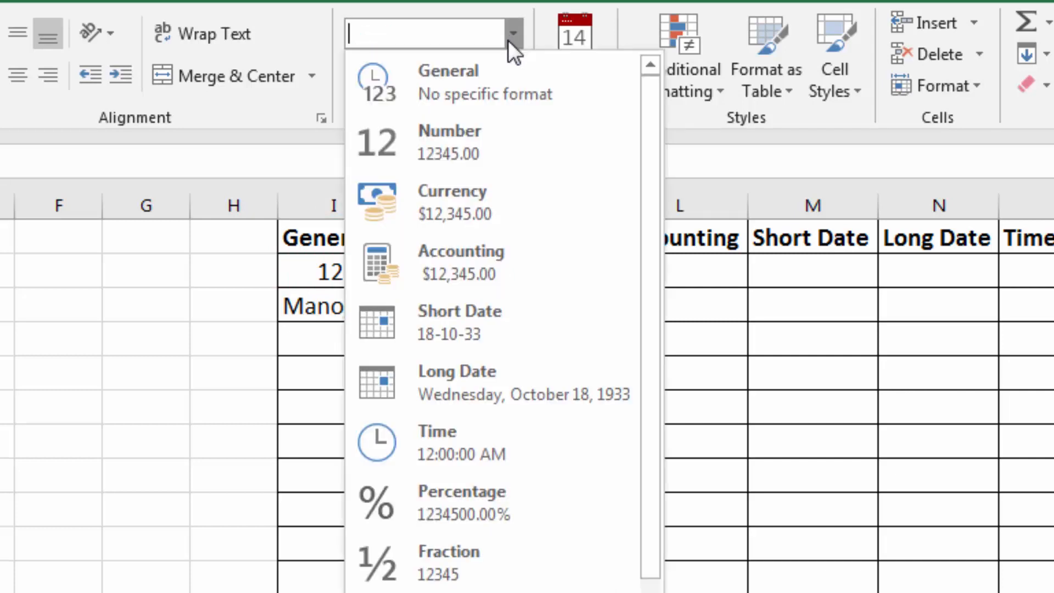
click(476, 70)
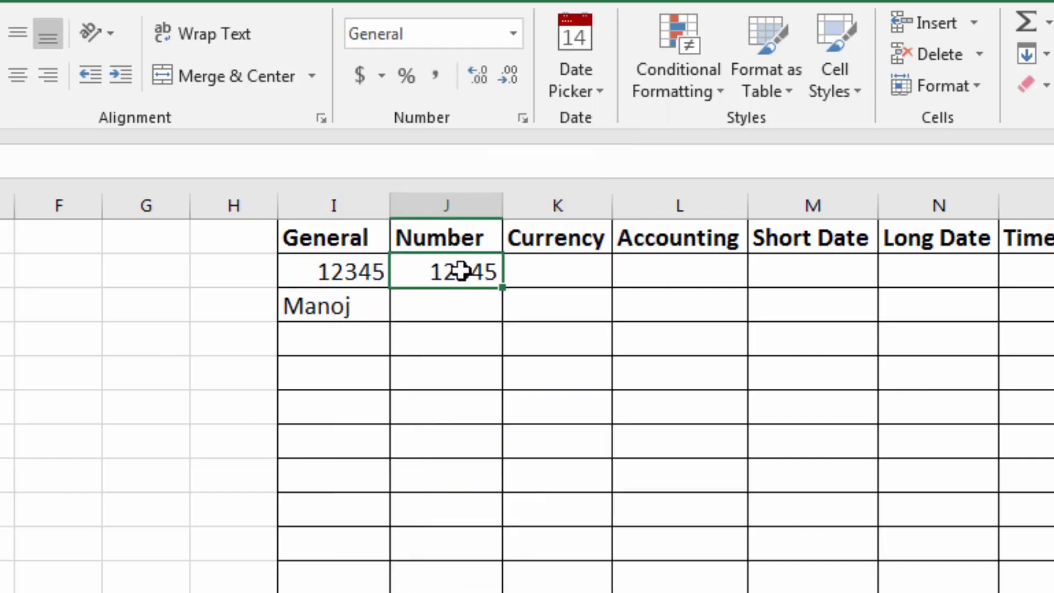
drag(388, 212, 339, 212)
drag(453, 212, 563, 212)
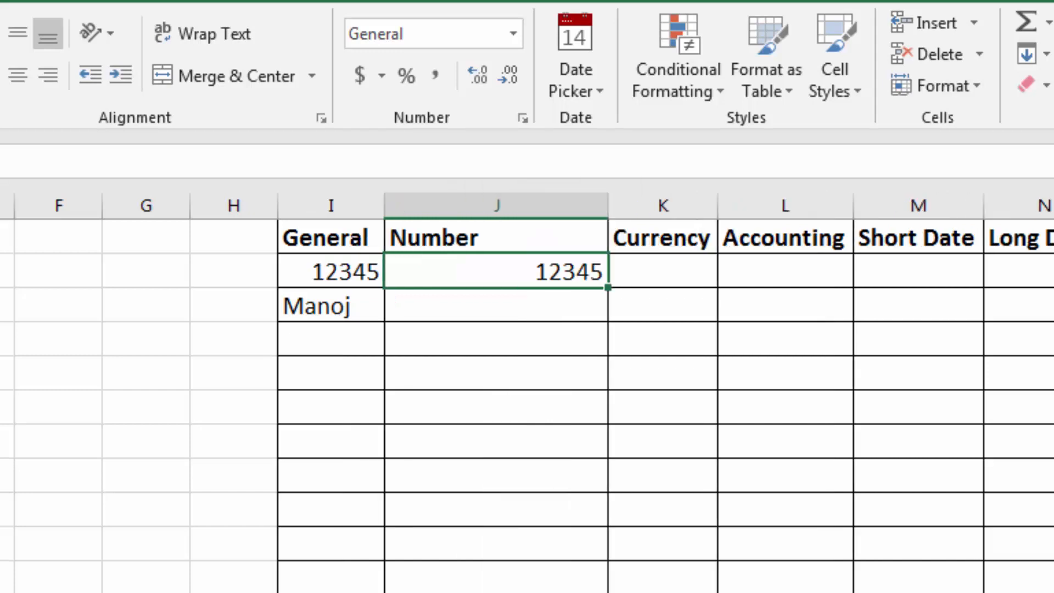
text(1234567890)
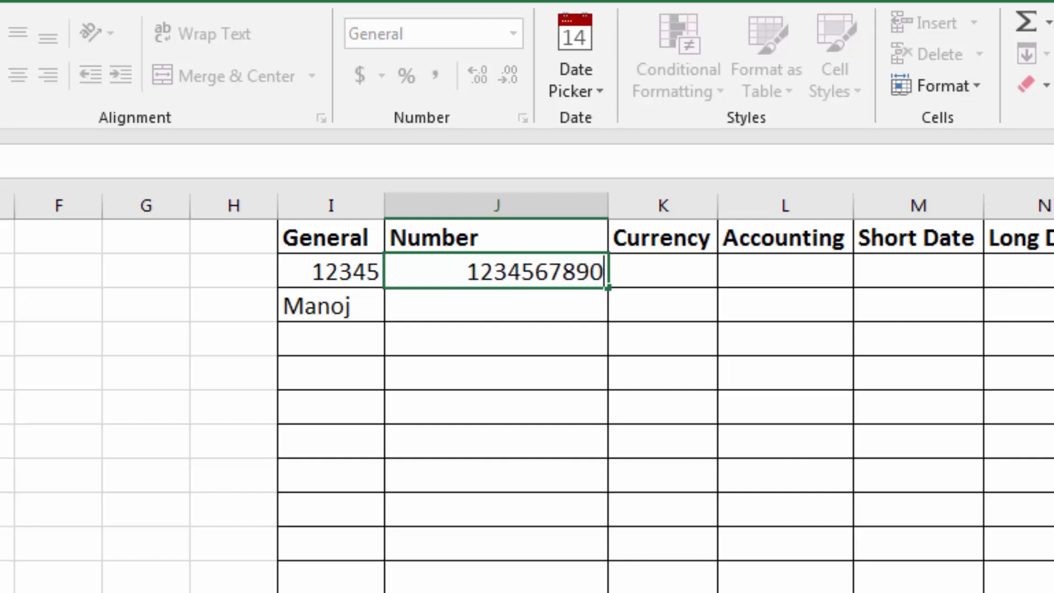
key(Return)
key(Up)
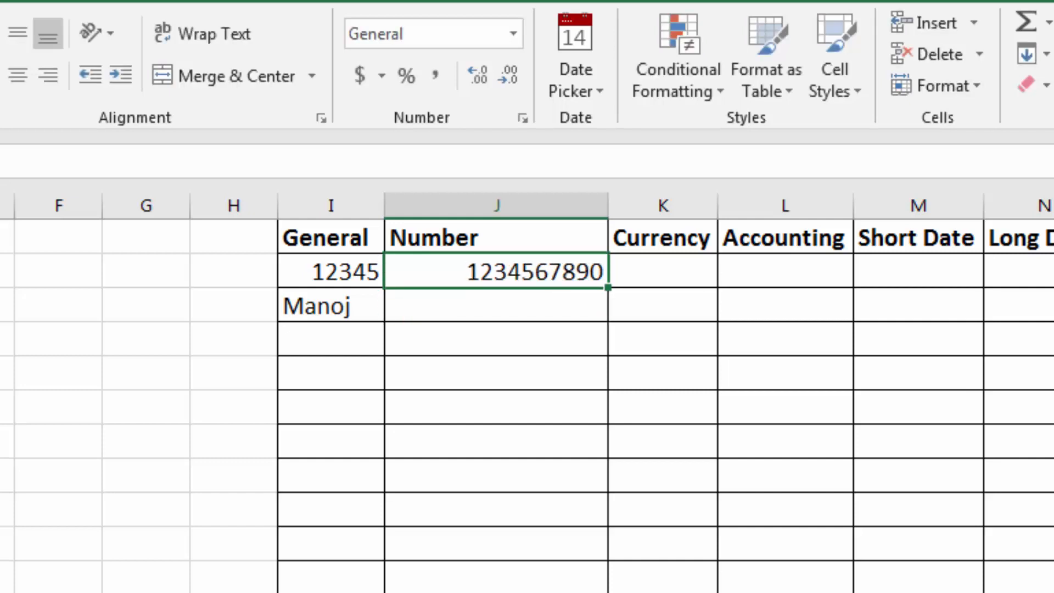
key(F2)
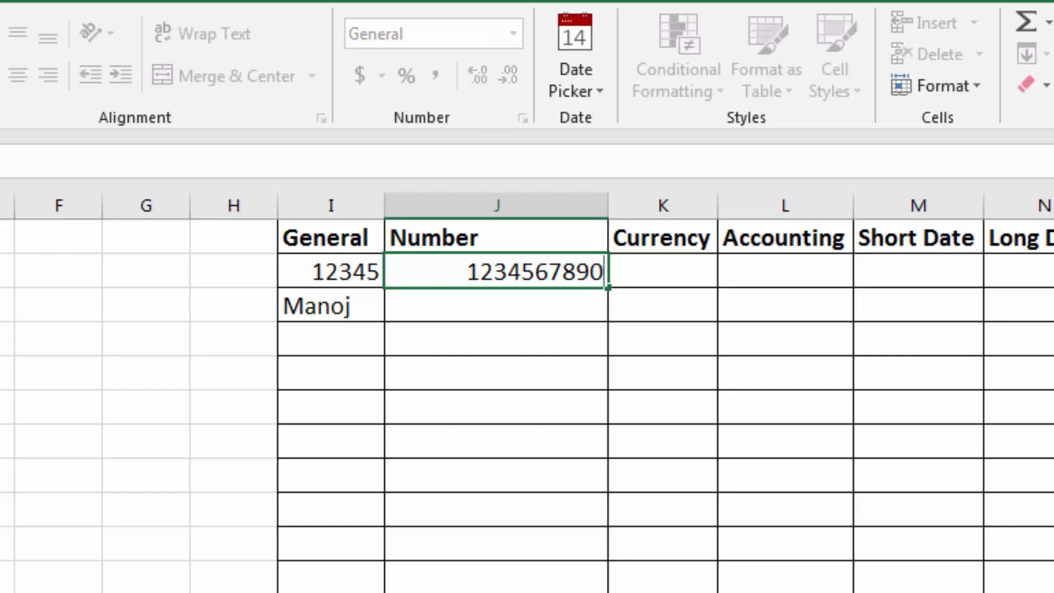
text(12)
key(Return)
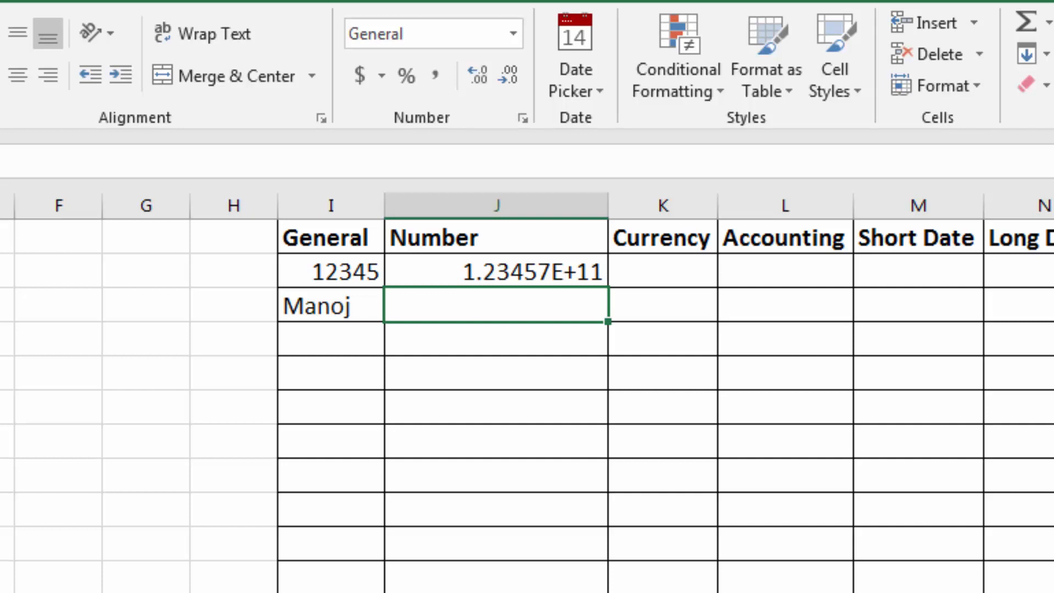
- Apply the Number format to the long value in the first cell under the Number heading
key(Up)
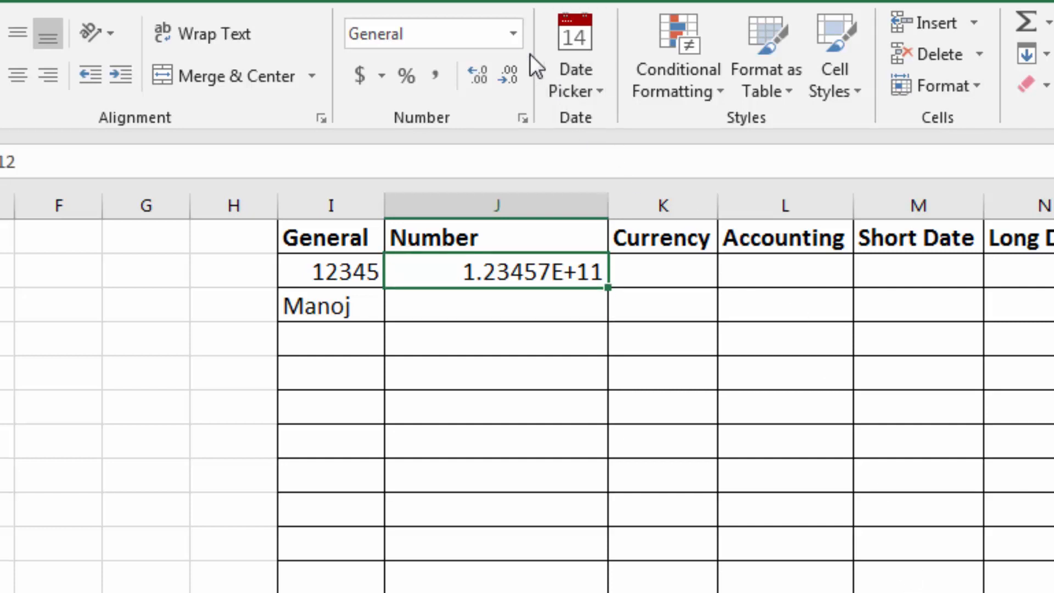
click(514, 36)
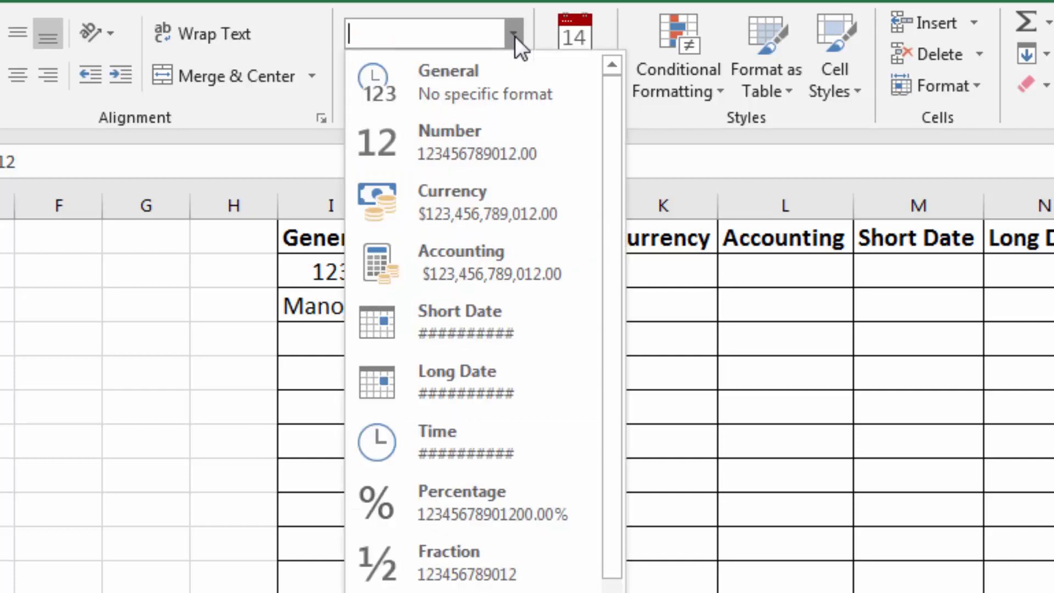
click(482, 144)
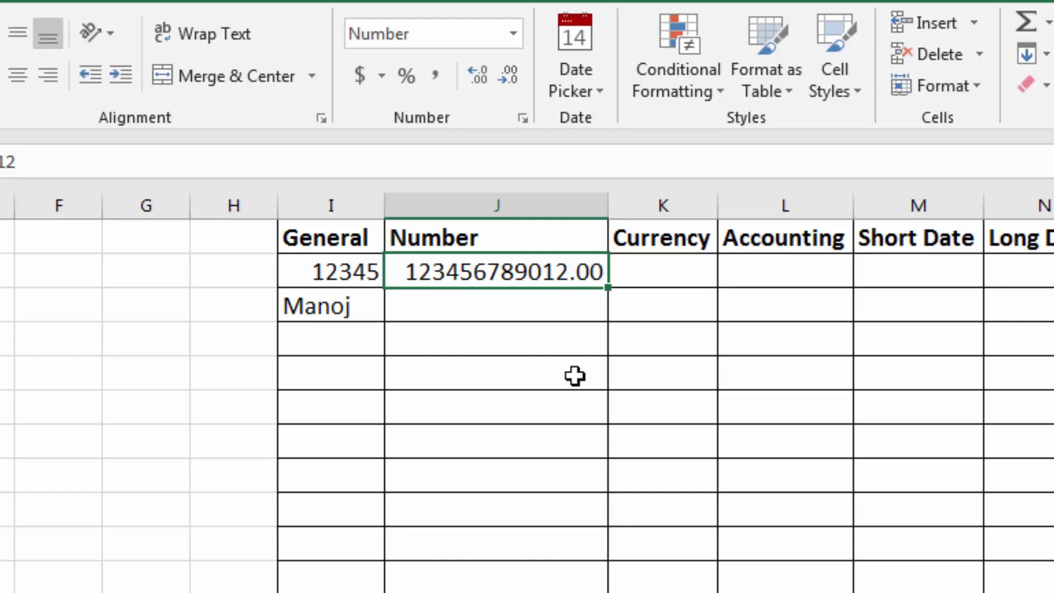
key(F2)
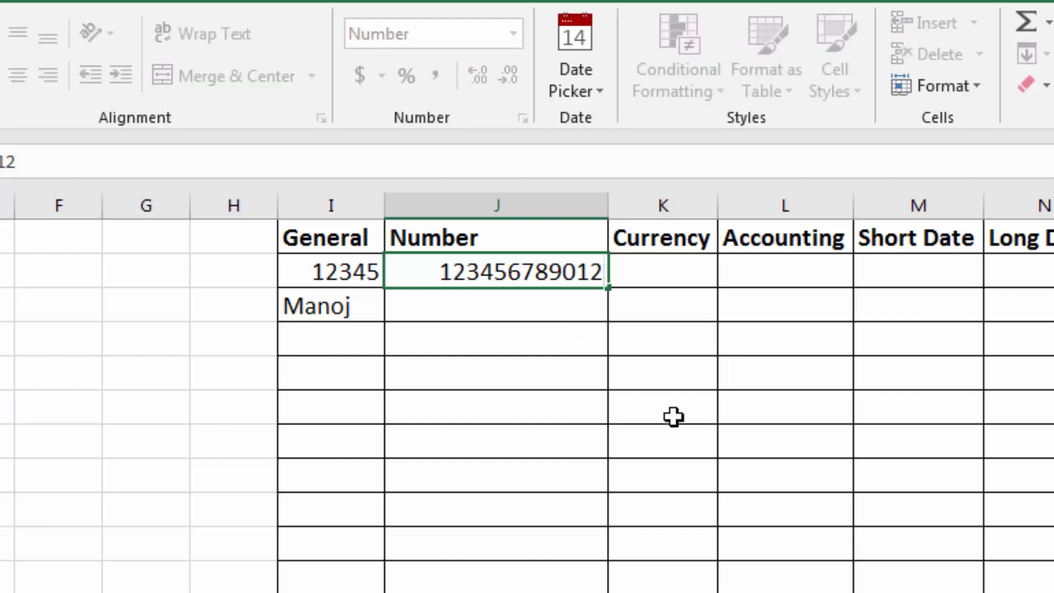
text(3456)
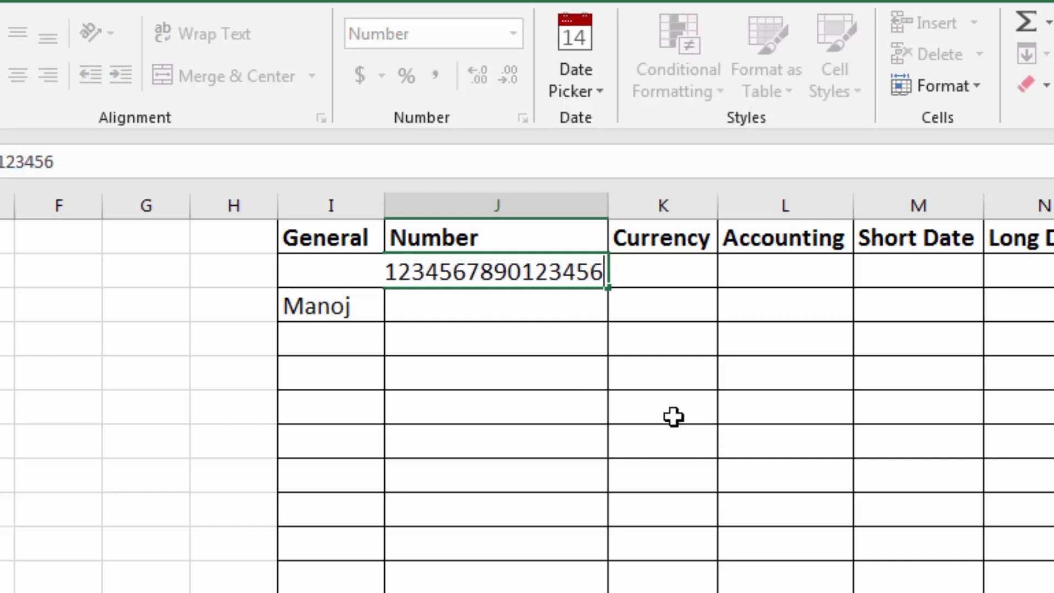
key(Return)
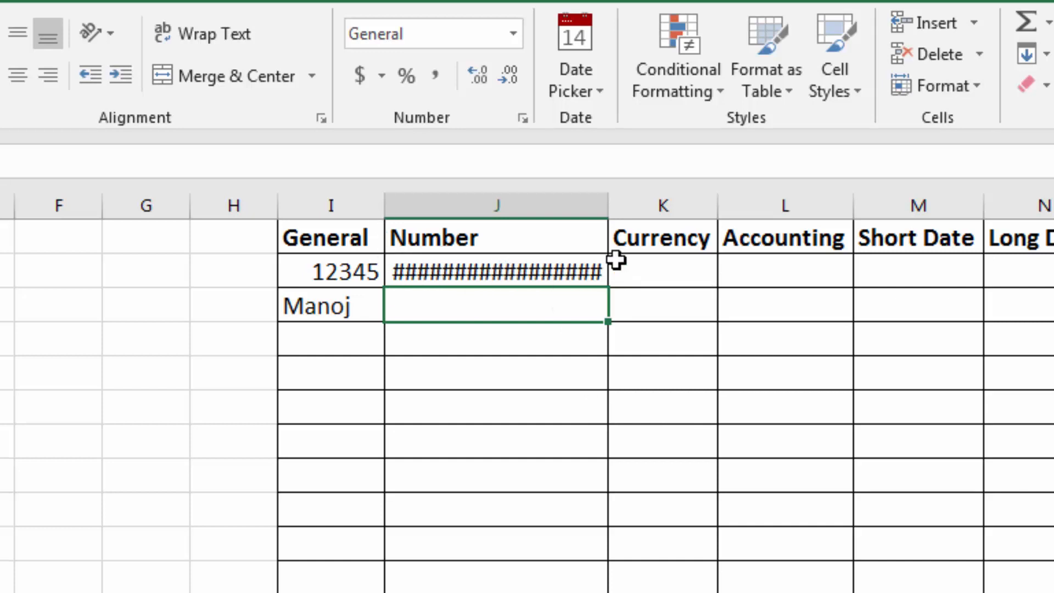
drag(609, 207, 669, 209)
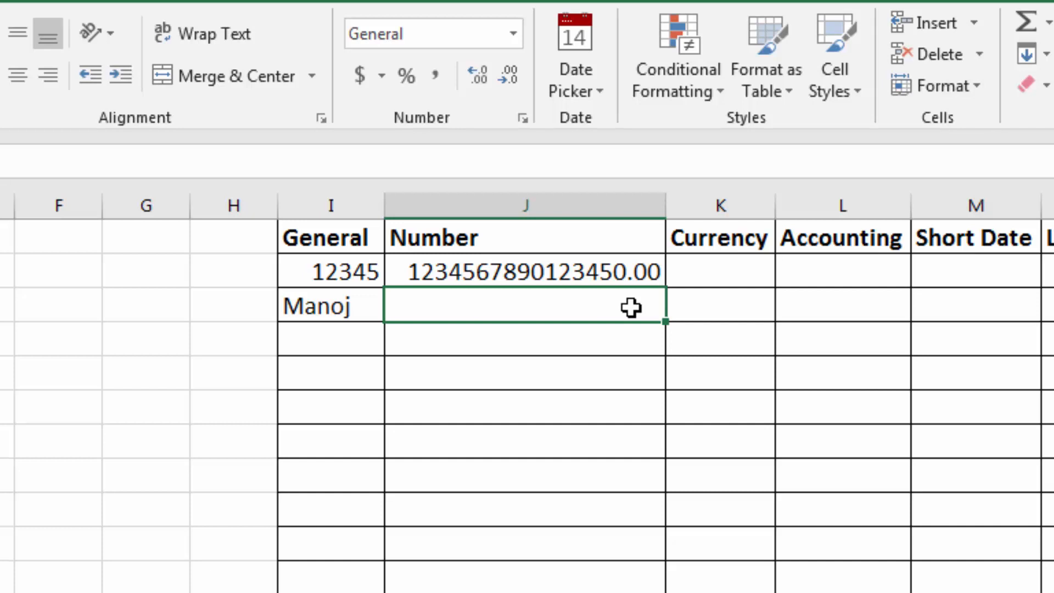
click(576, 271)
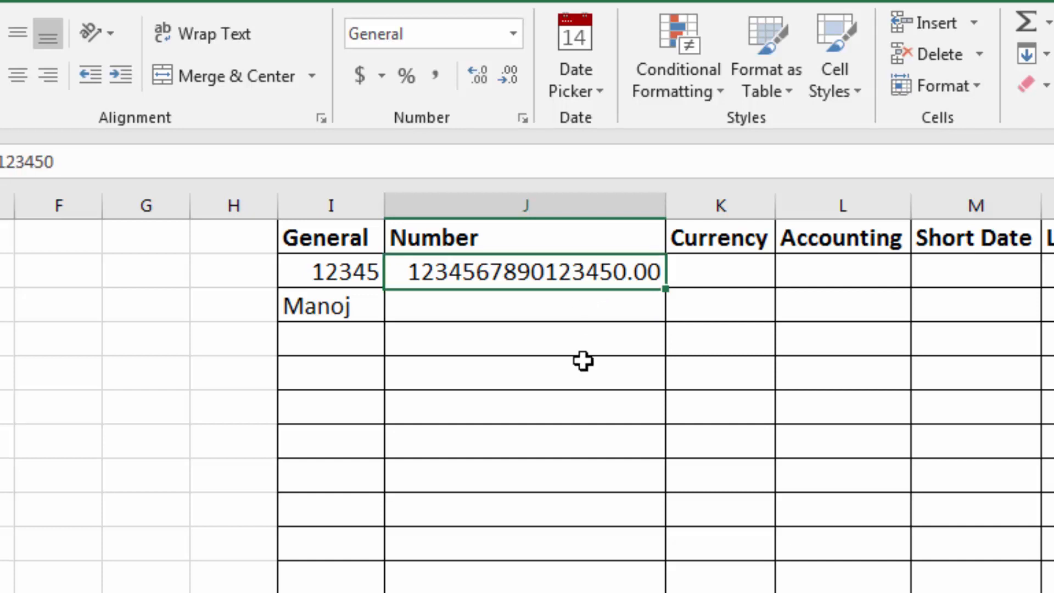
click(566, 309)
click(513, 34)
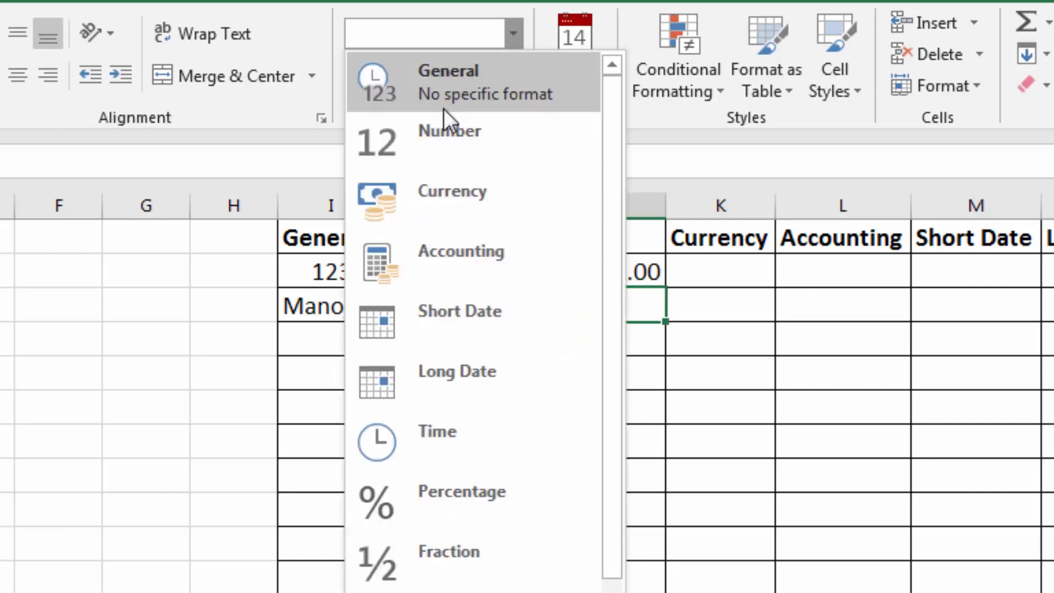
click(443, 143)
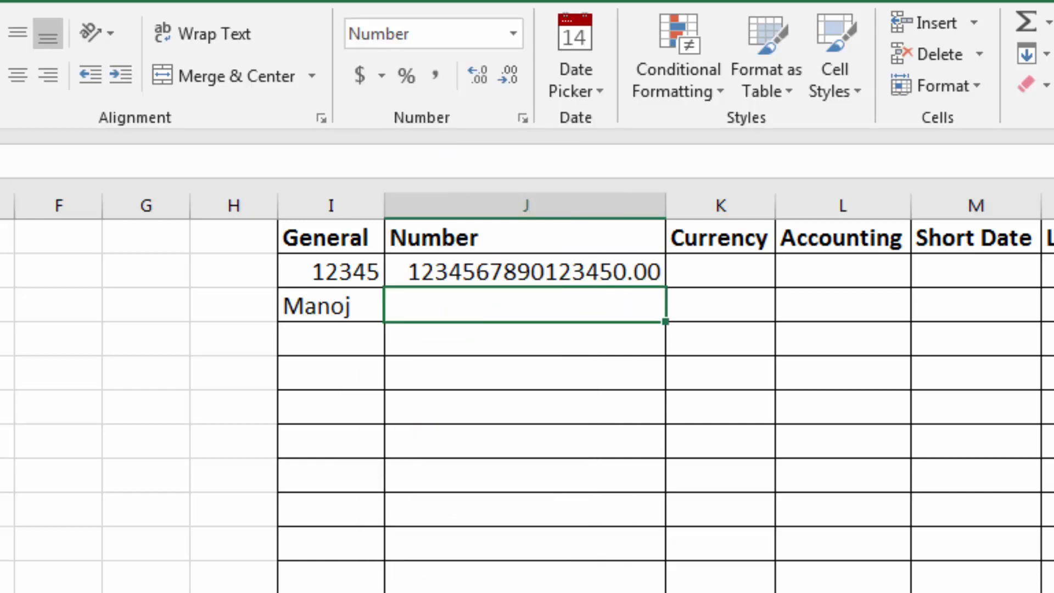
text(123456)
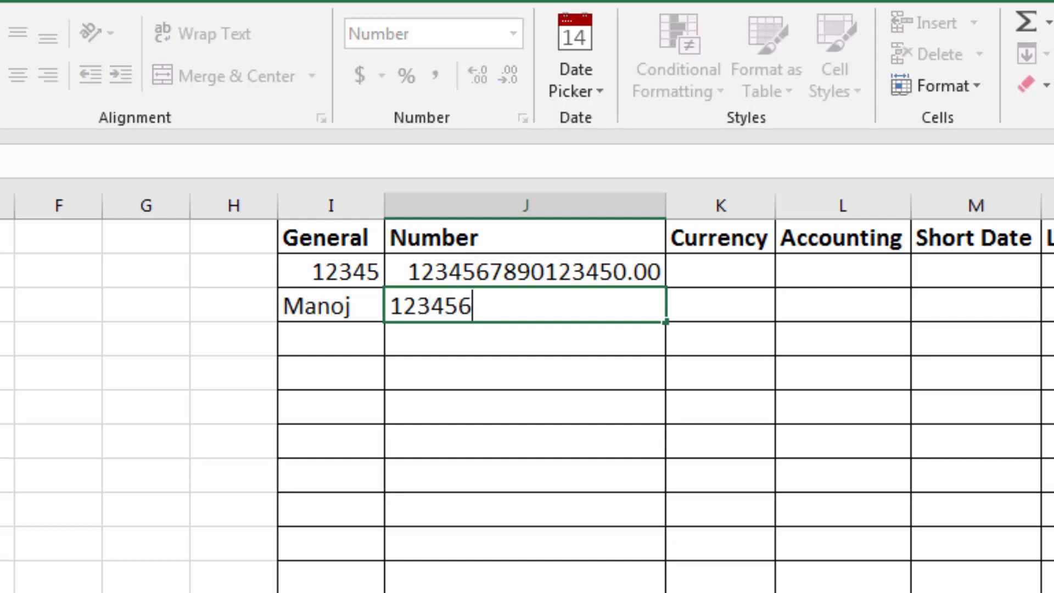
text(789)
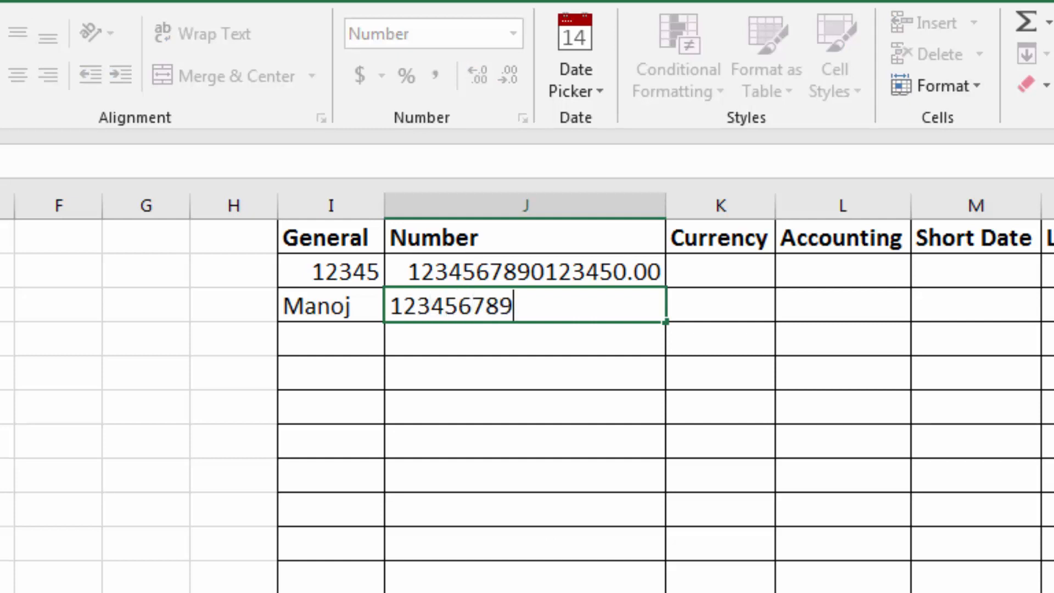
text(0123)
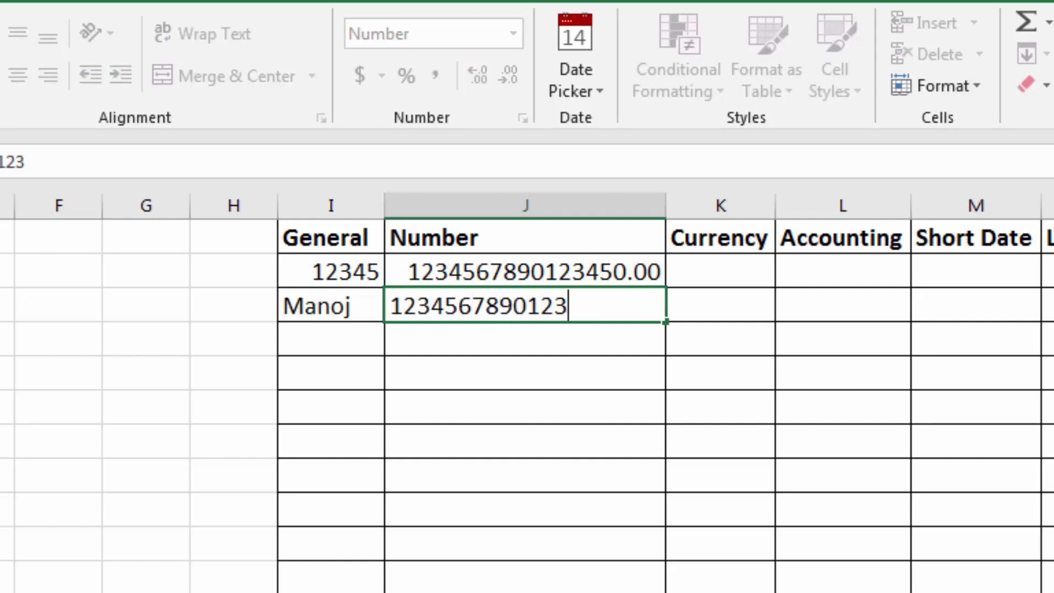
text(456)
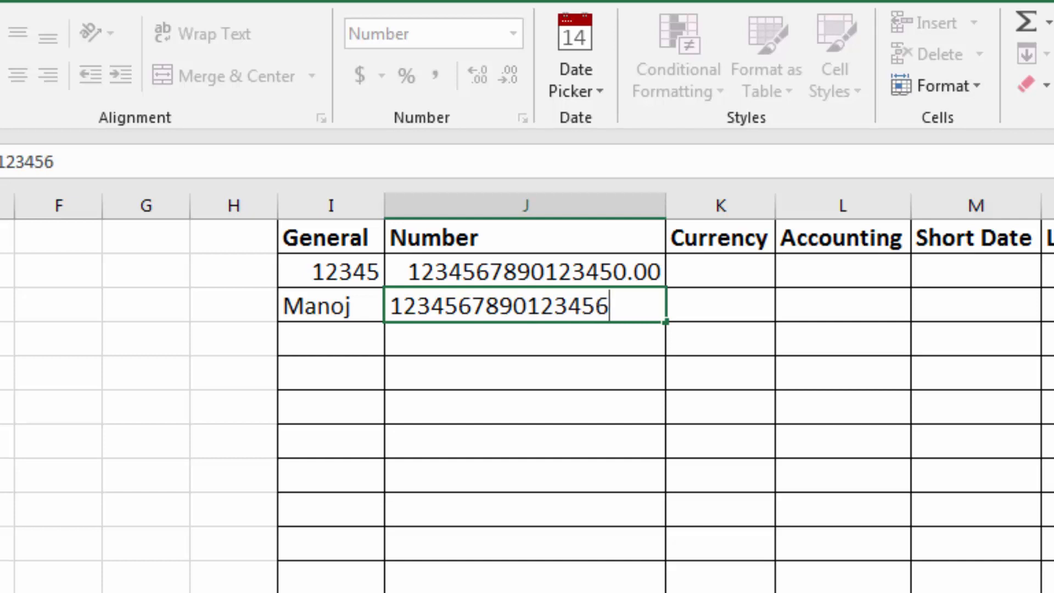
key(Return)
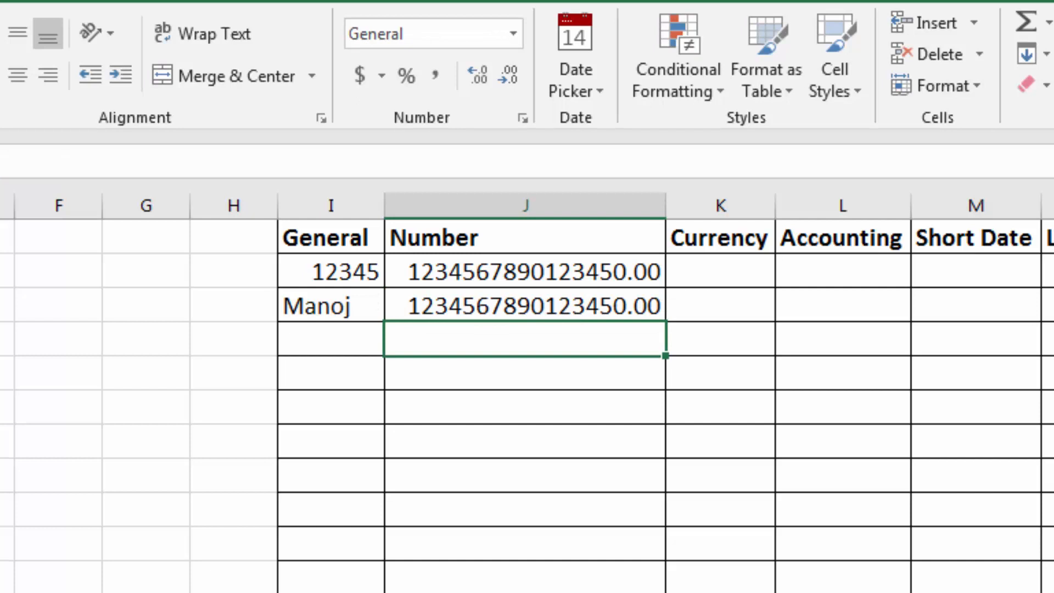
click(518, 42)
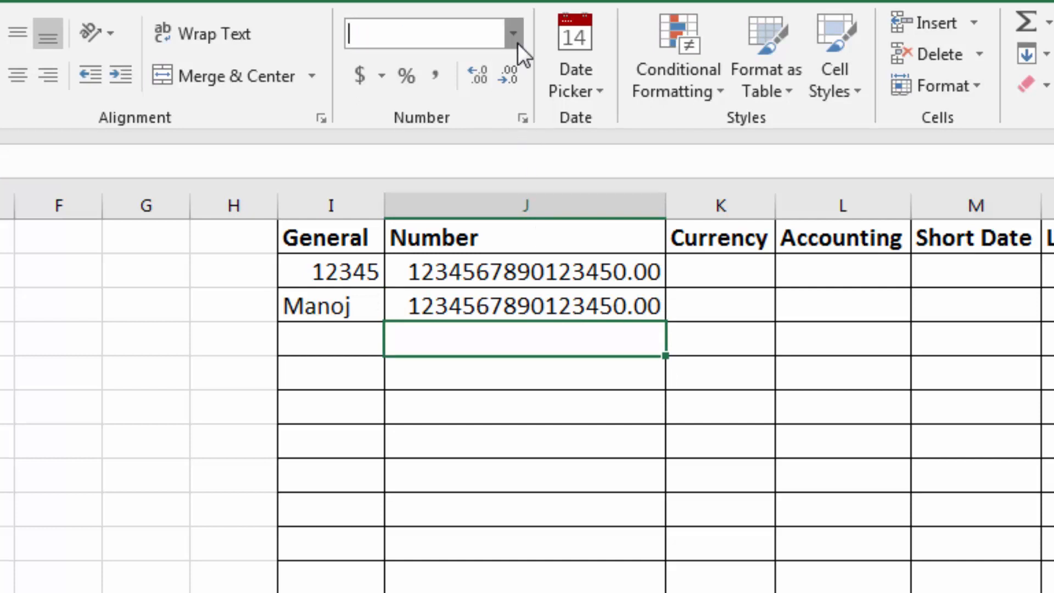
drag(611, 186, 615, 368)
click(521, 592)
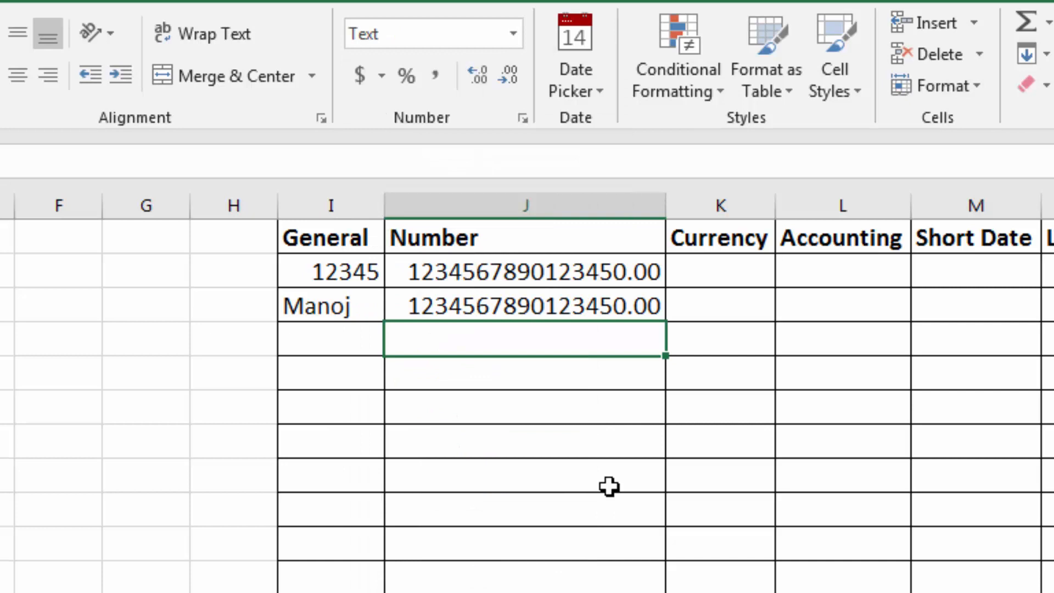
text(1234567890123456)
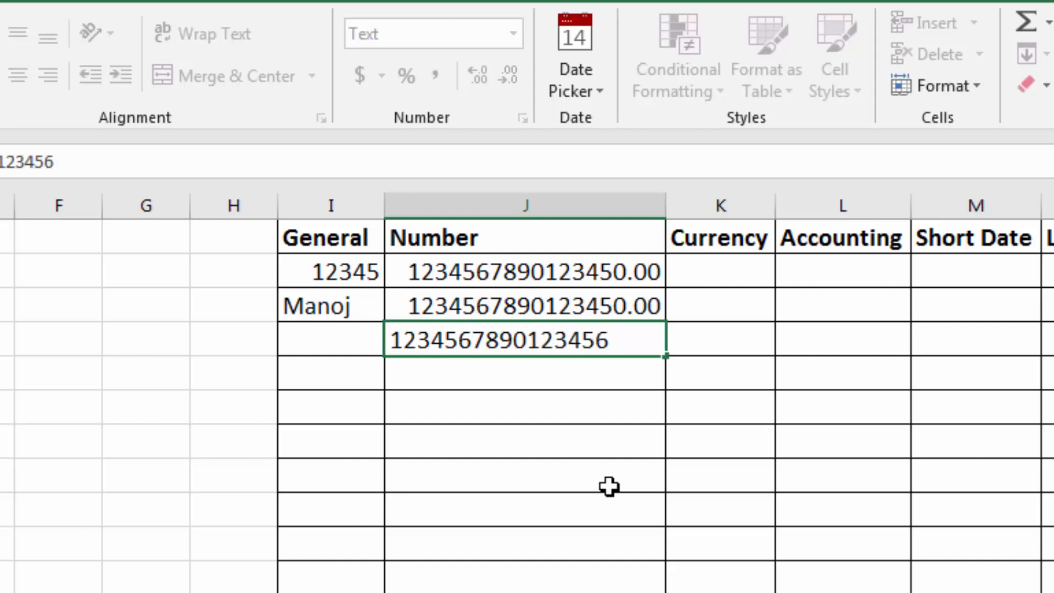
key(Return)
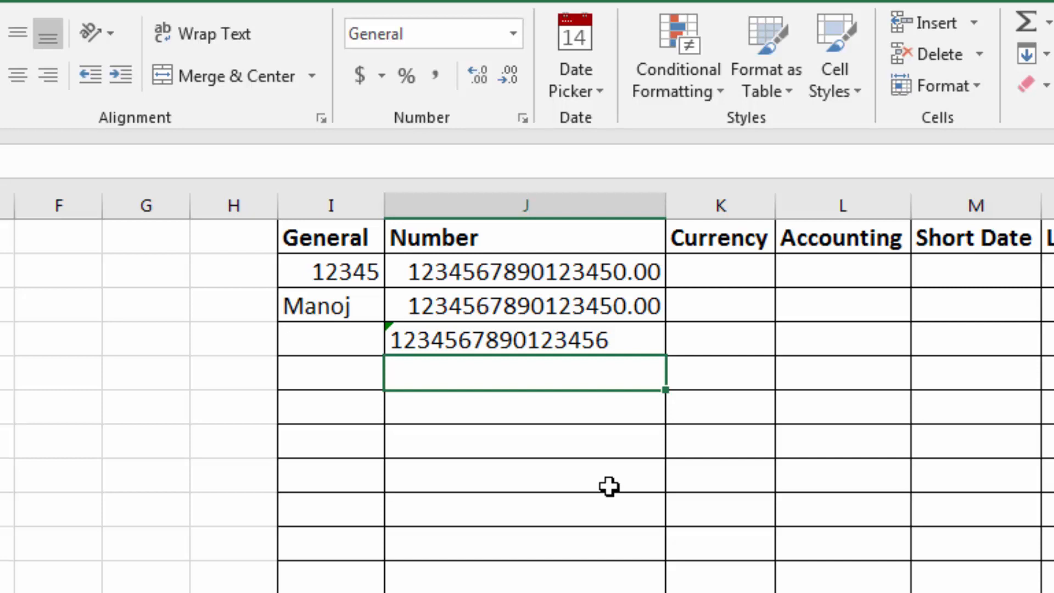
key(Up)
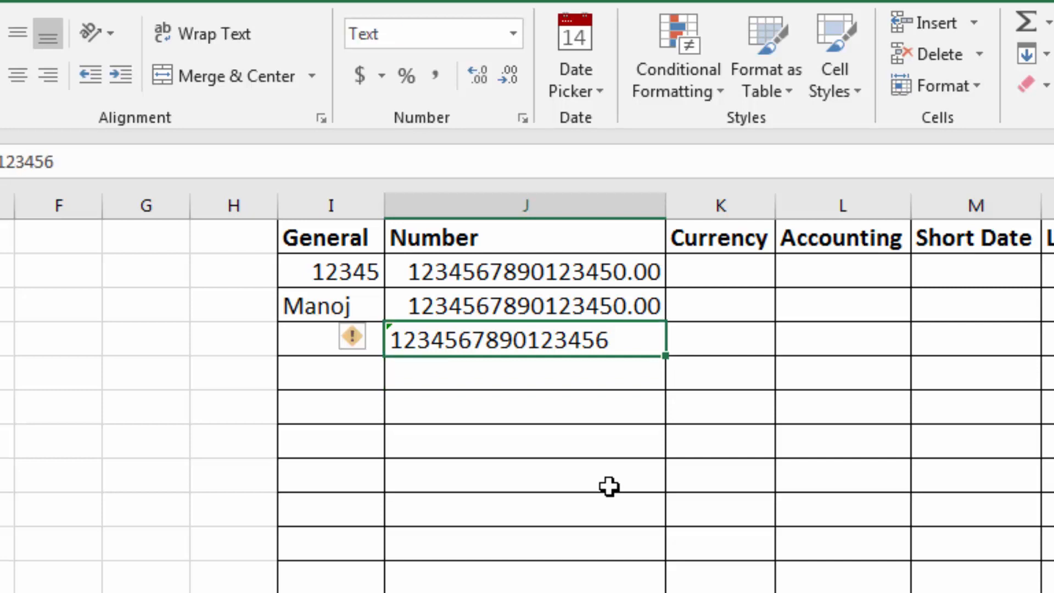
click(514, 35)
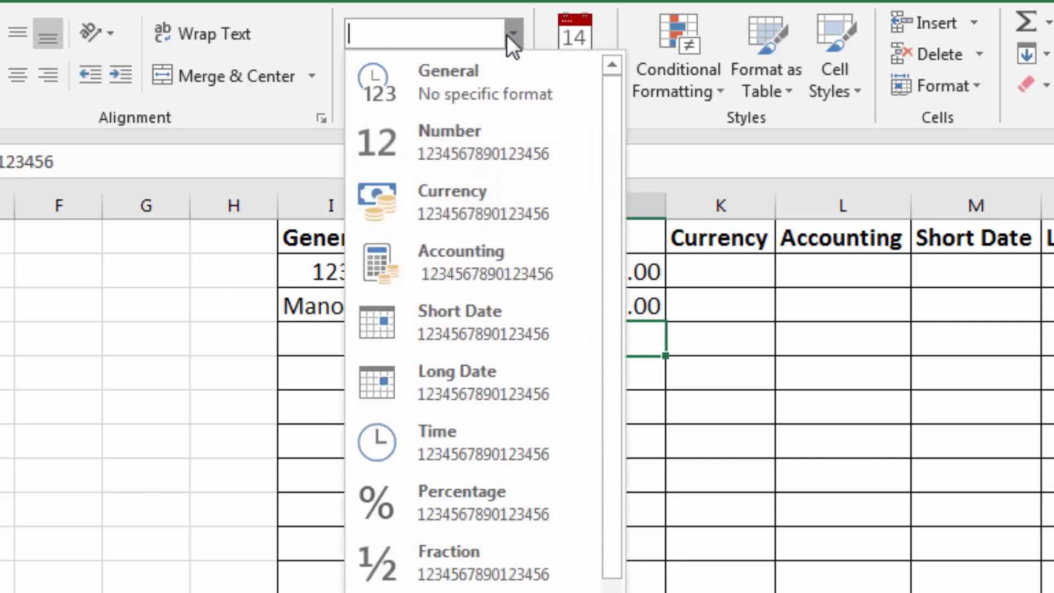
click(464, 64)
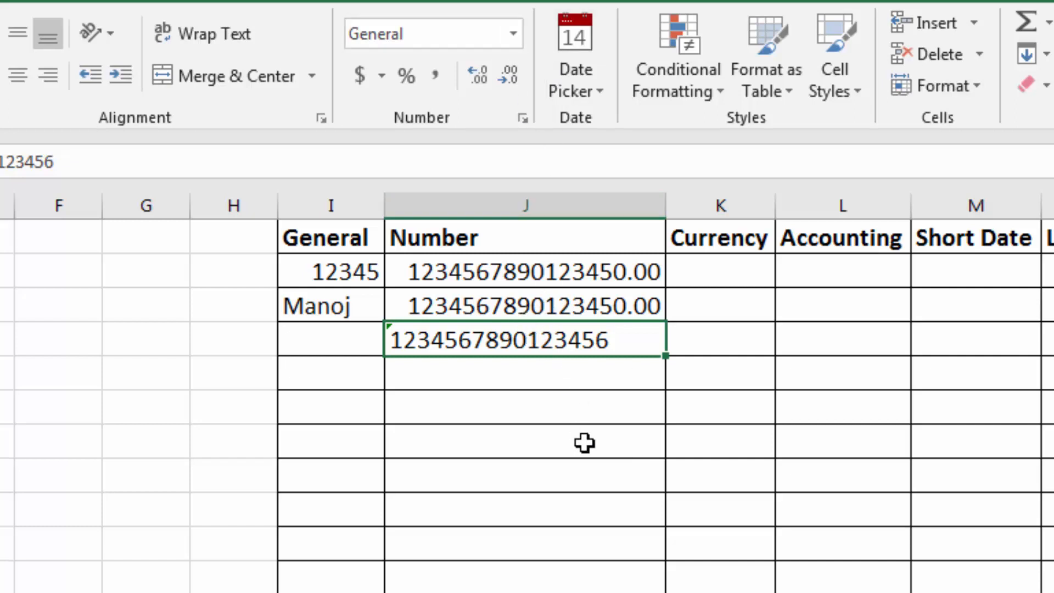
key(Delete)
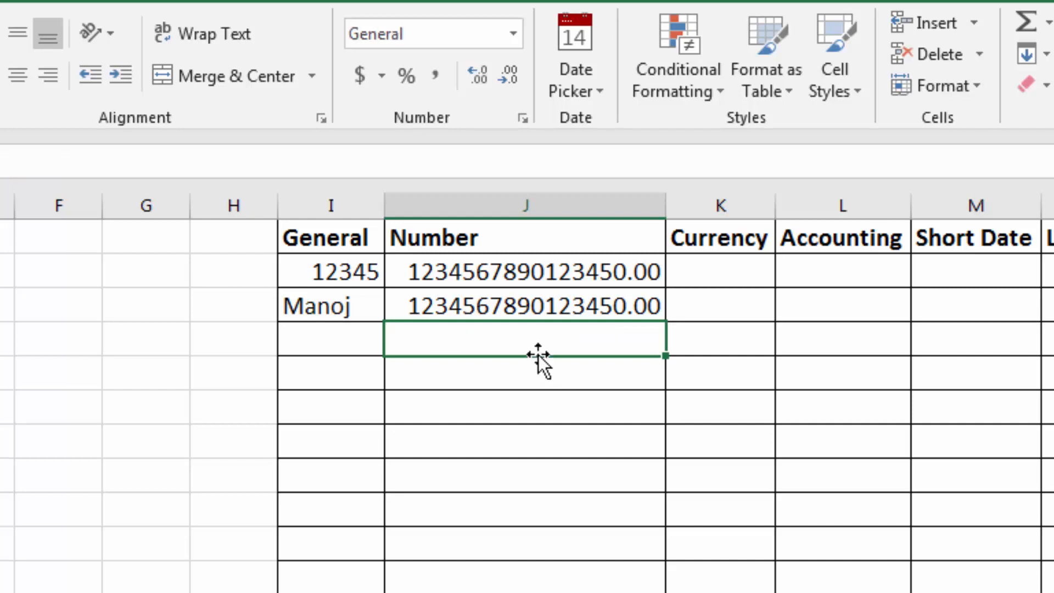
text(1)
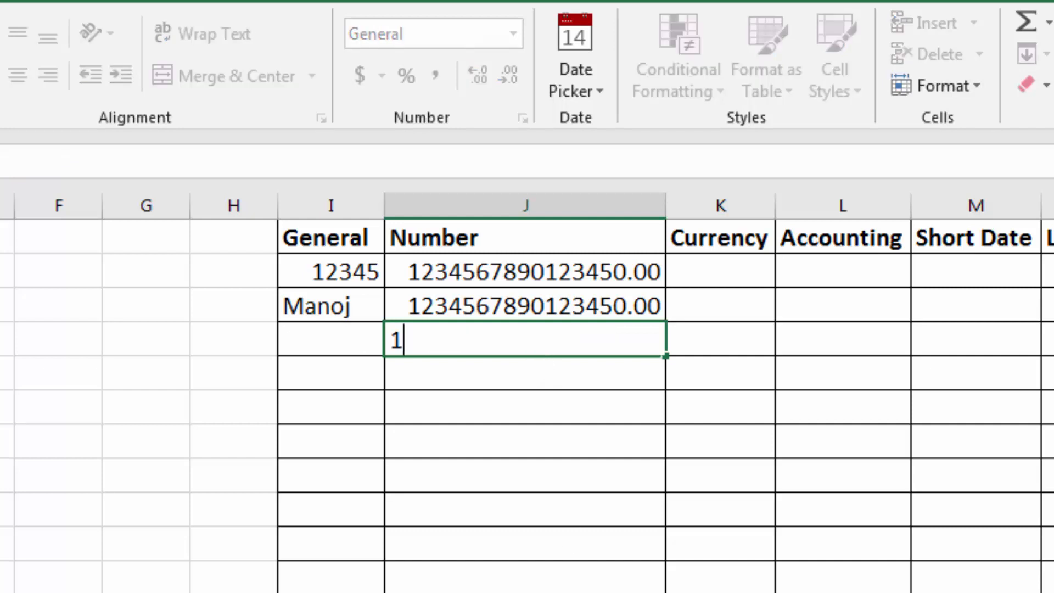
text(234567890123456)
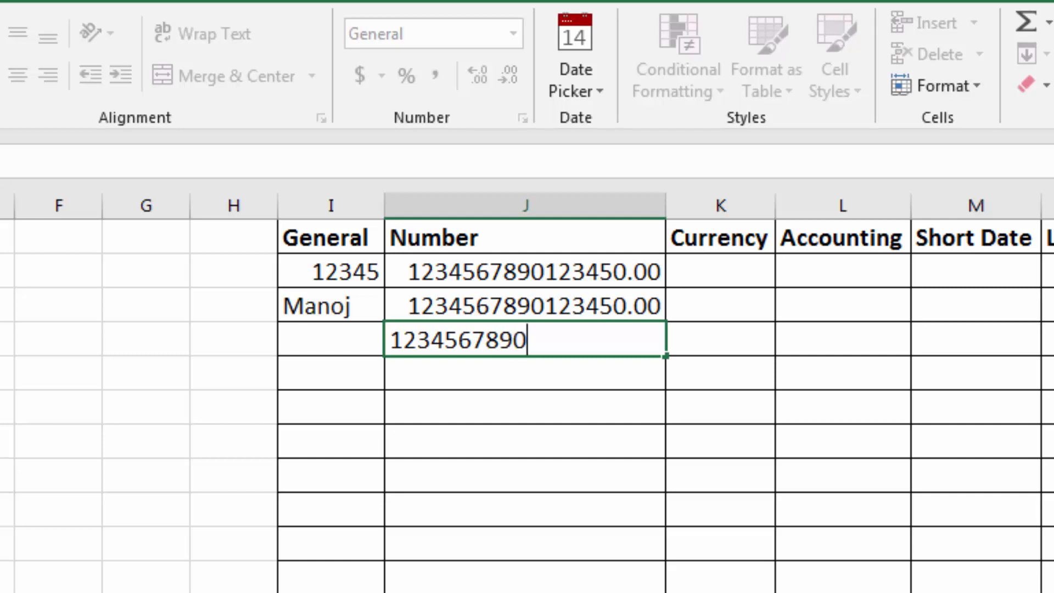
key(Return)
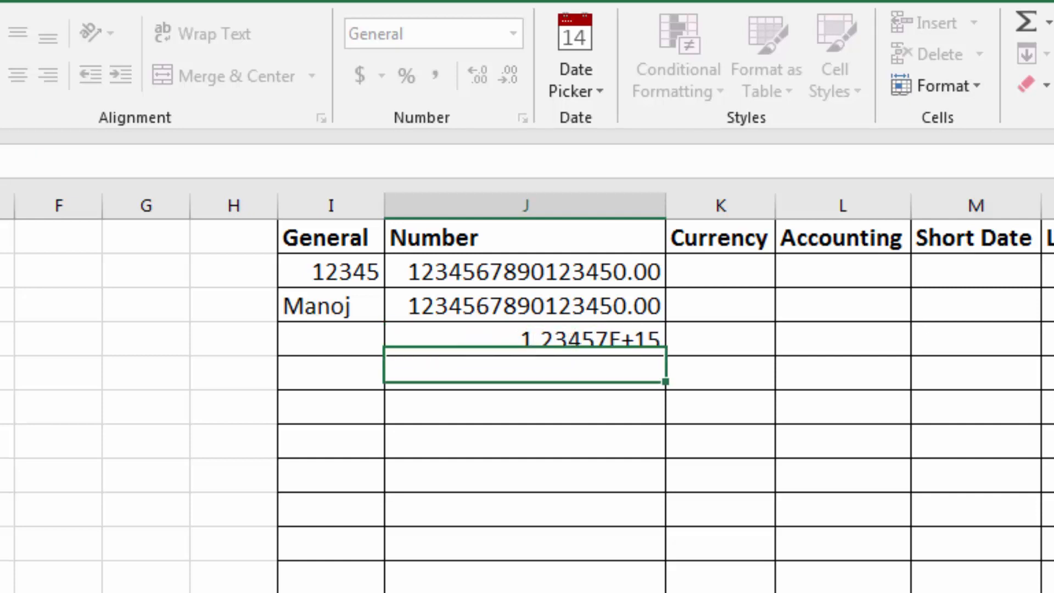
- Review the entries under General and Number, the Text column, and the number formats offered for the third Number value
click(581, 346)
drag(336, 272, 345, 405)
drag(548, 280, 527, 414)
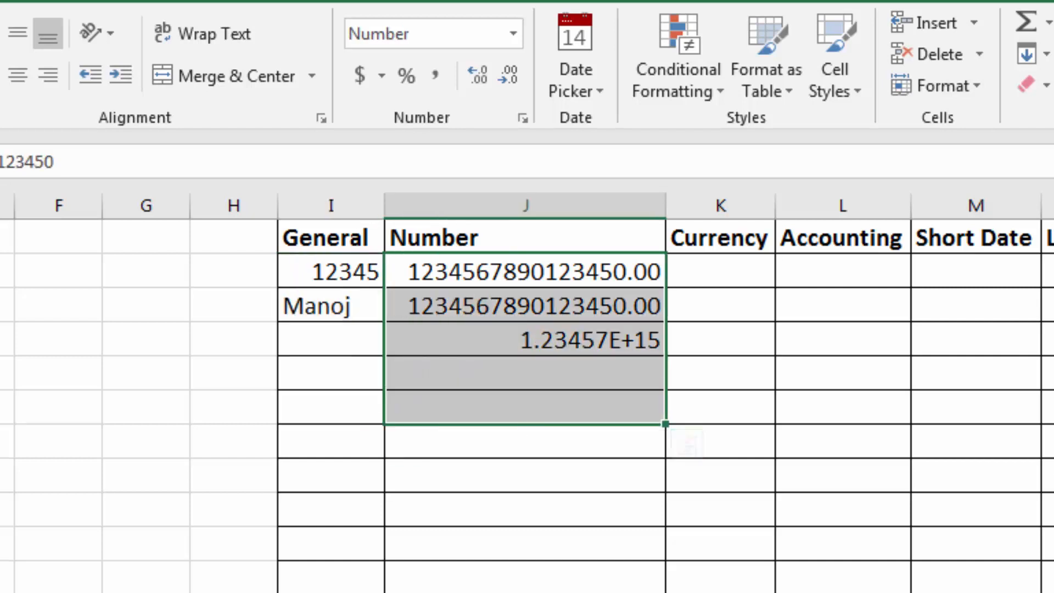
scroll(527, 393, right, 5)
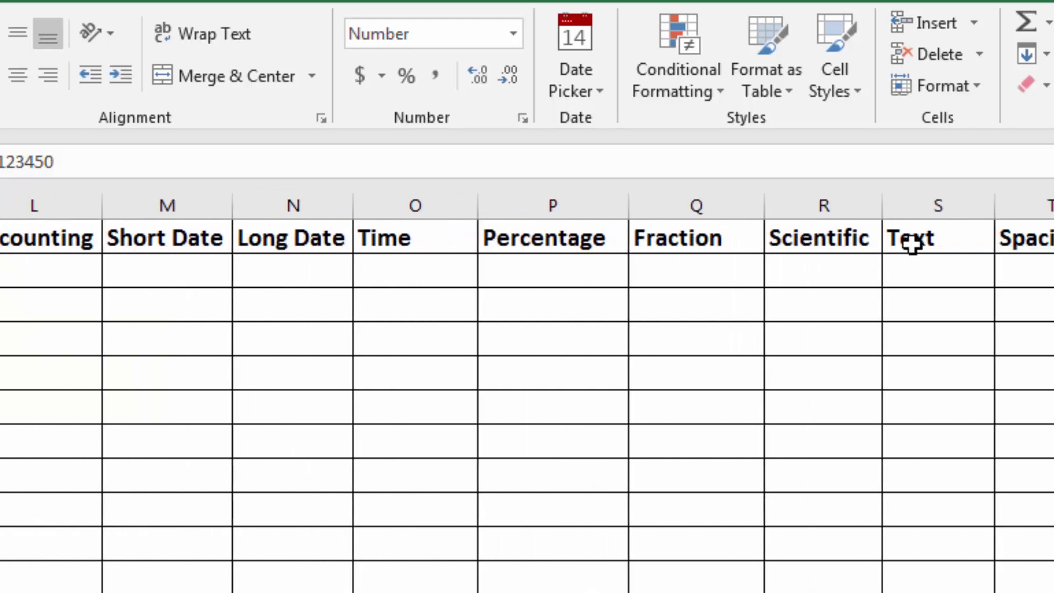
click(932, 269)
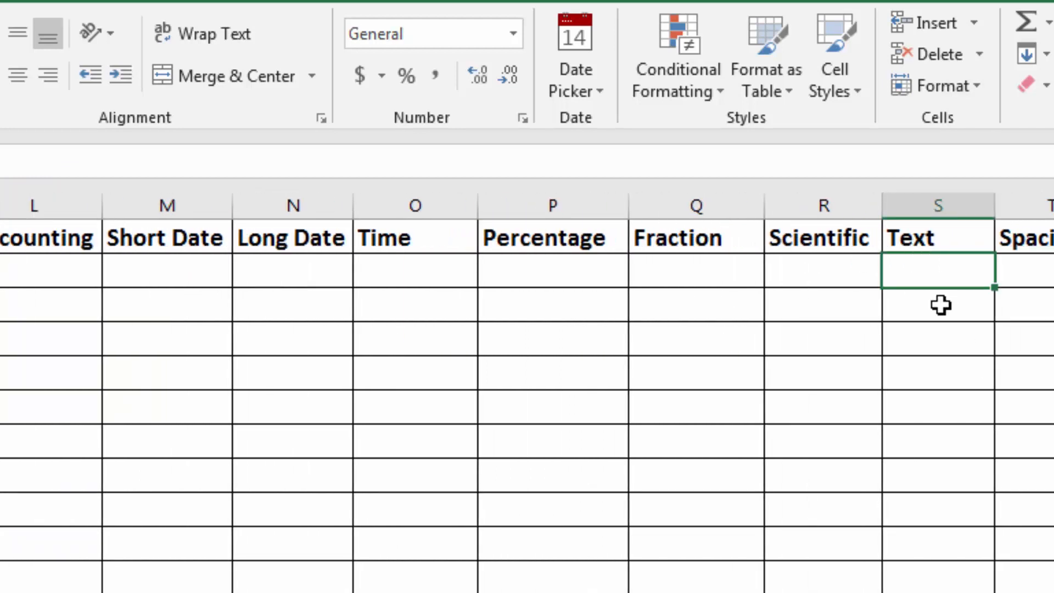
scroll(591, 541, left, 5)
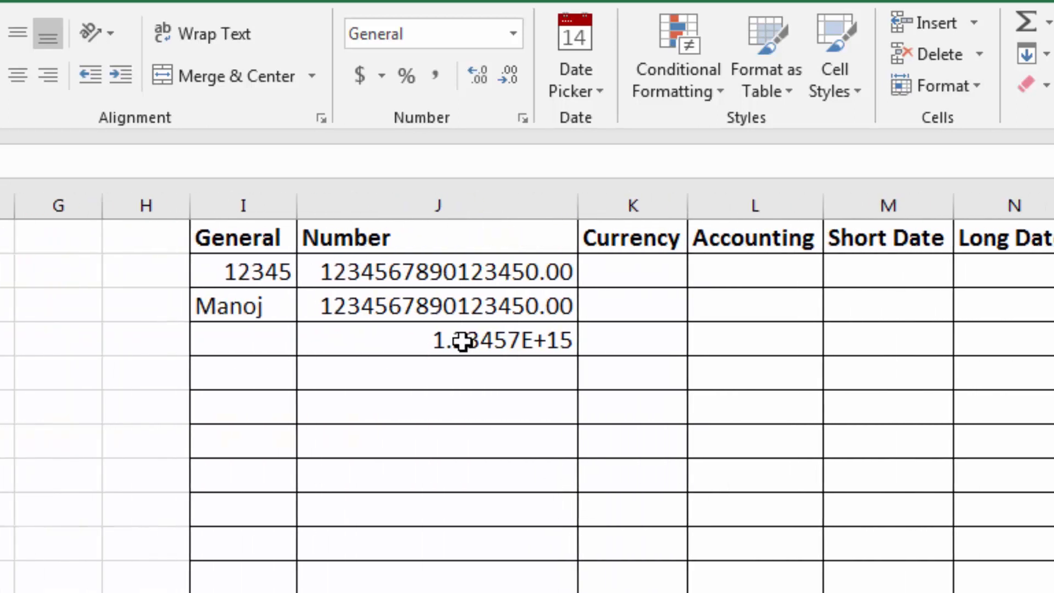
click(470, 340)
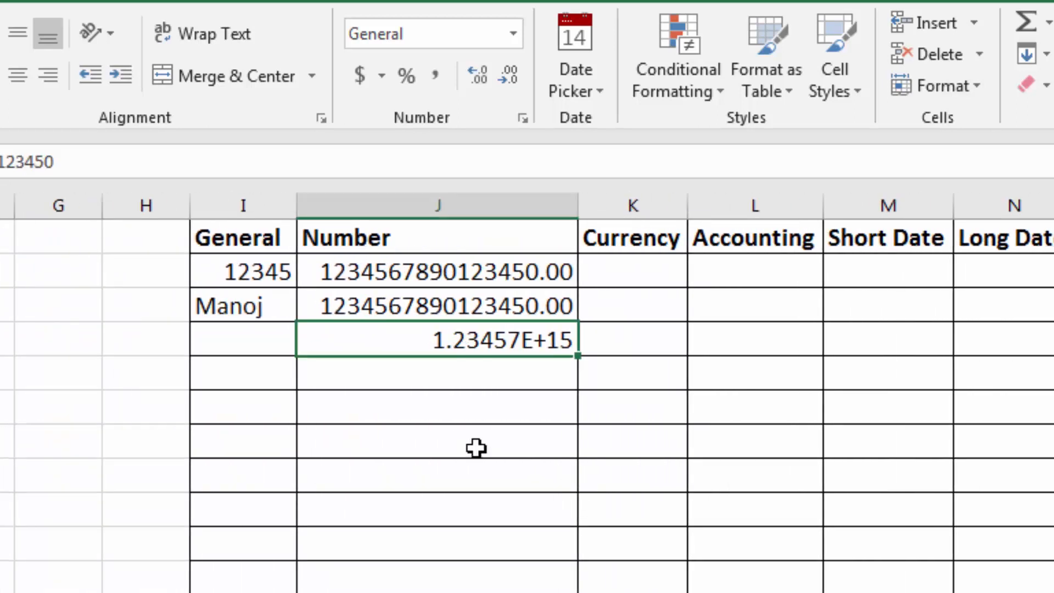
click(512, 34)
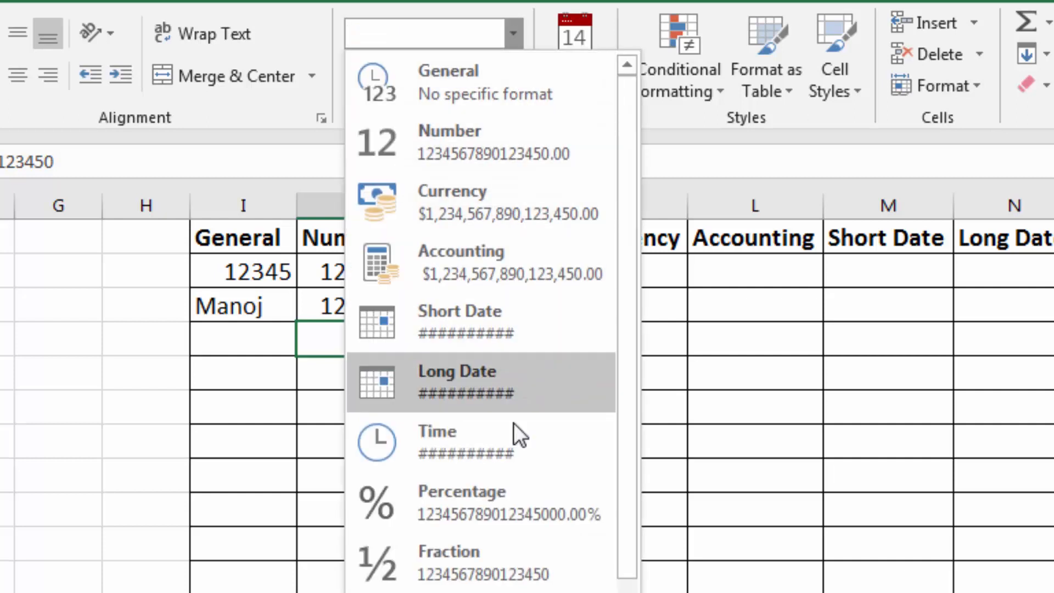
click(516, 31)
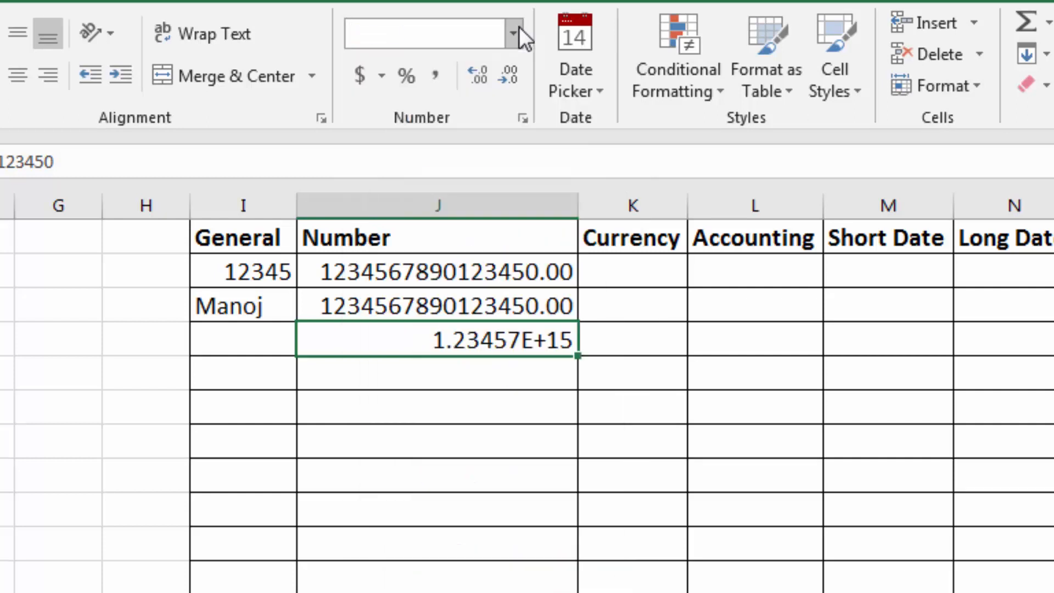
- Enter 456 in the first cell under both the Currency and Accounting headings
scroll(260, 381, right, 3)
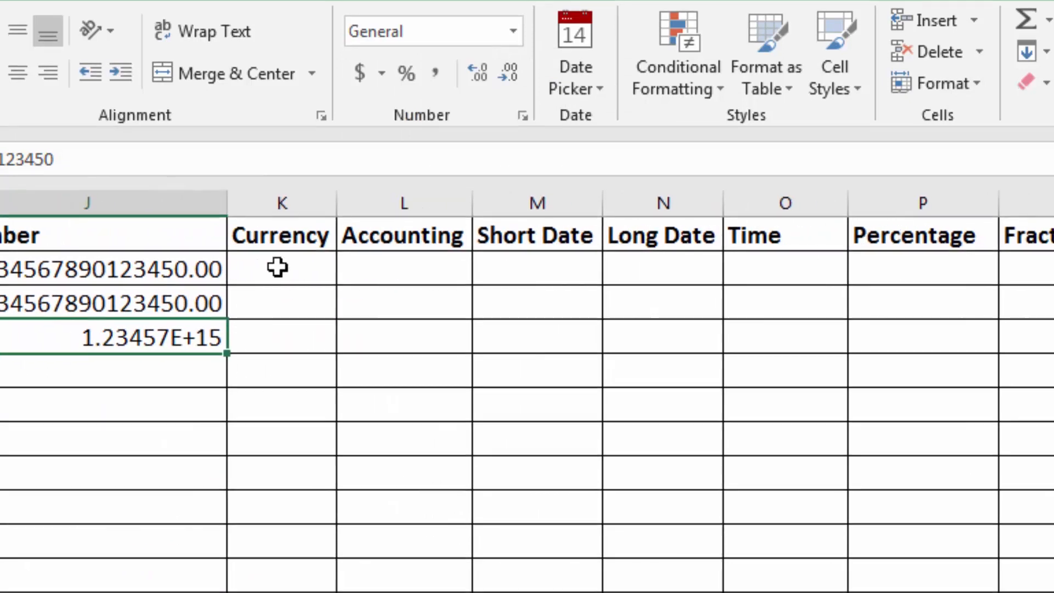
click(276, 270)
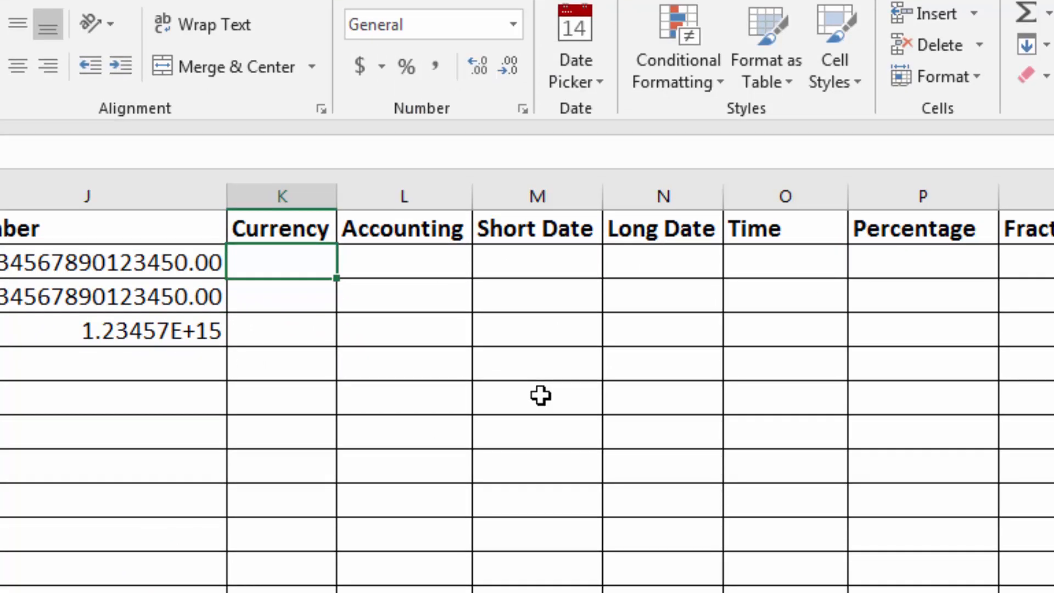
text(456)
key(Return)
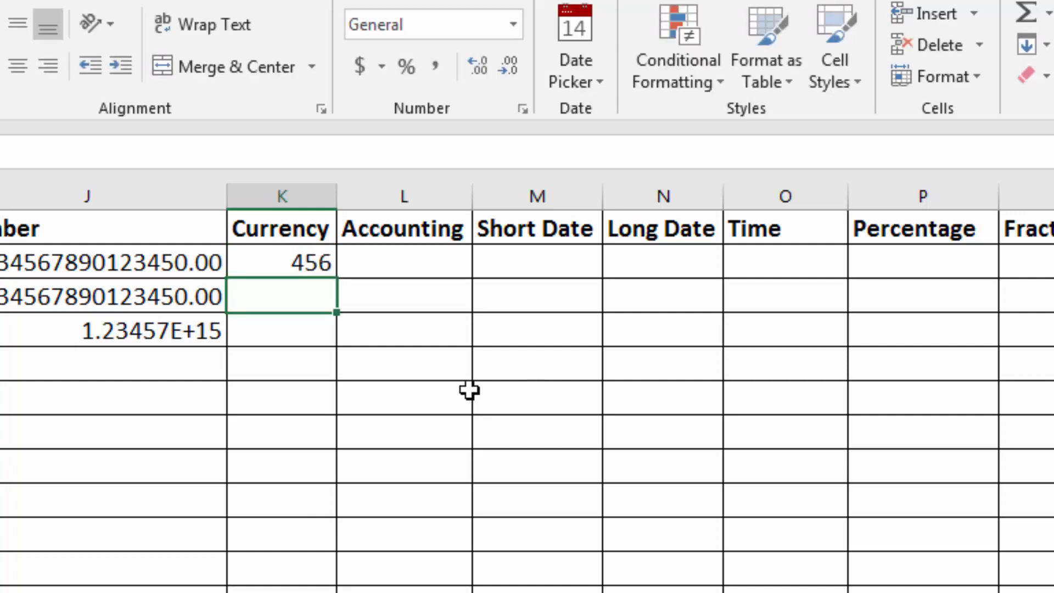
click(425, 263)
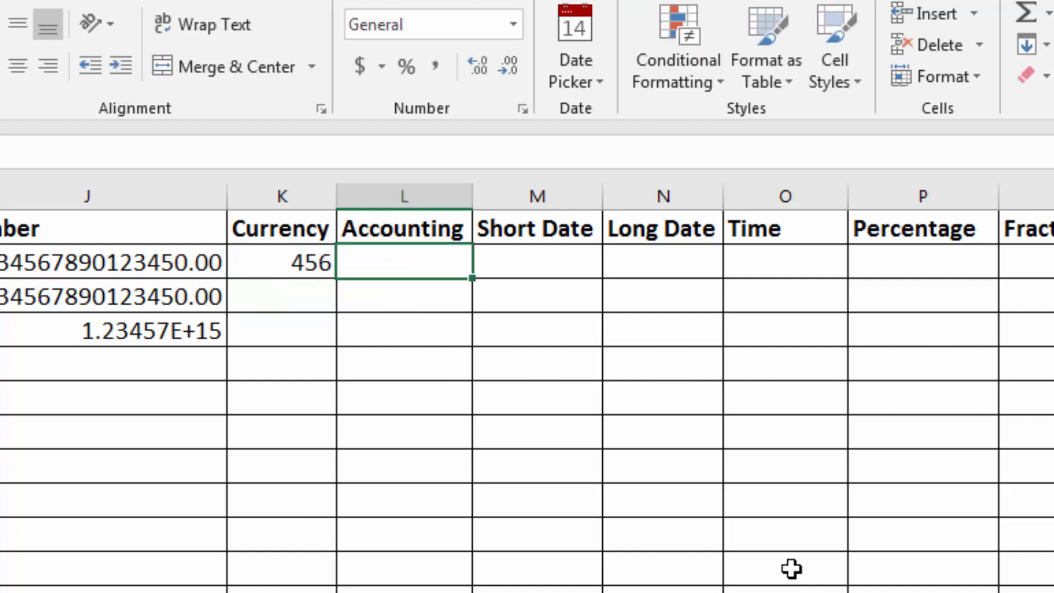
text(456)
key(Return)
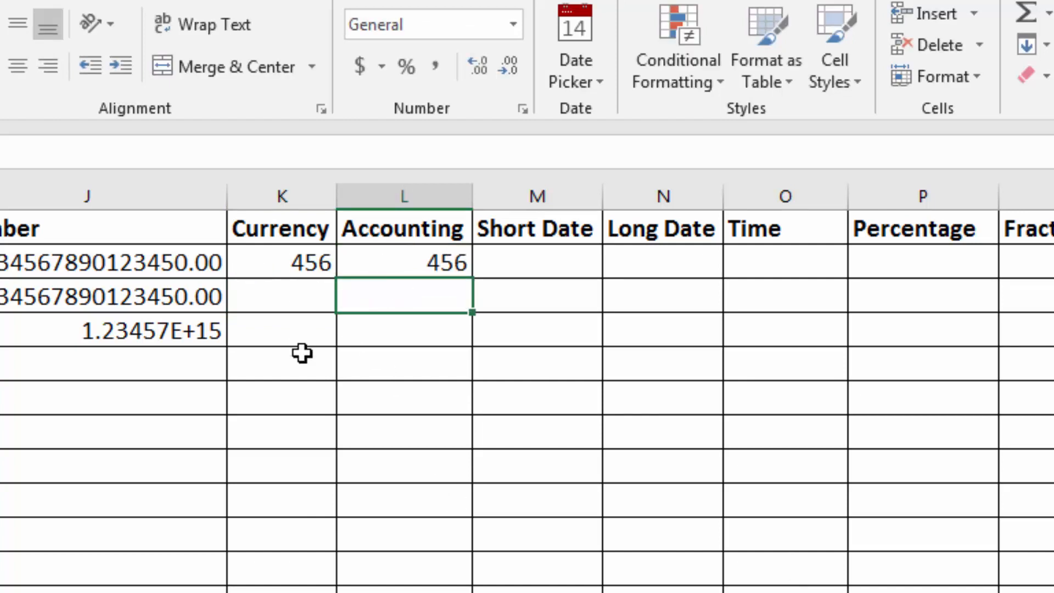
click(283, 264)
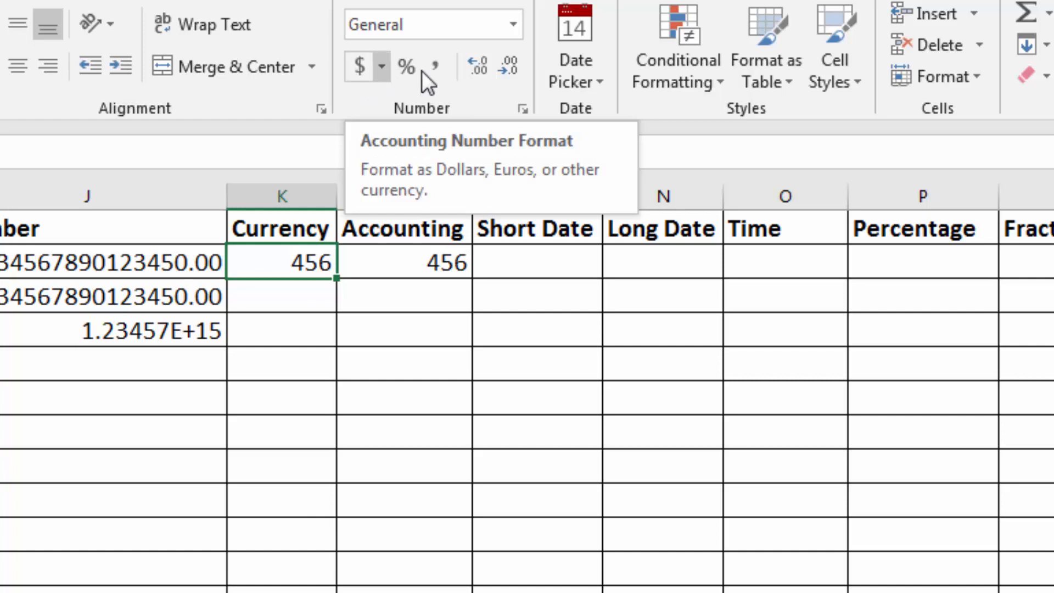
click(515, 24)
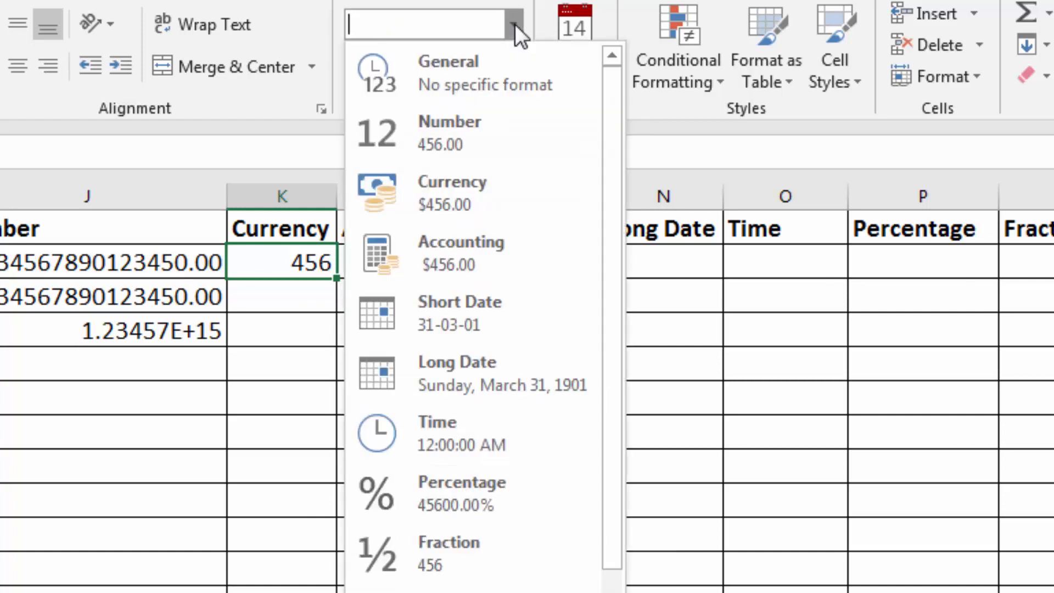
click(515, 24)
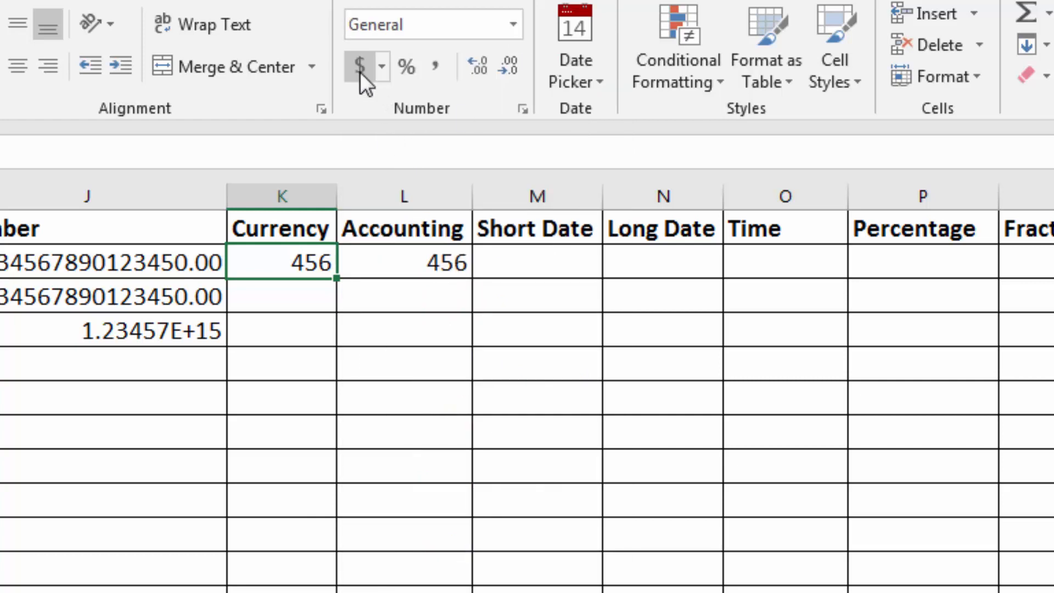
click(513, 26)
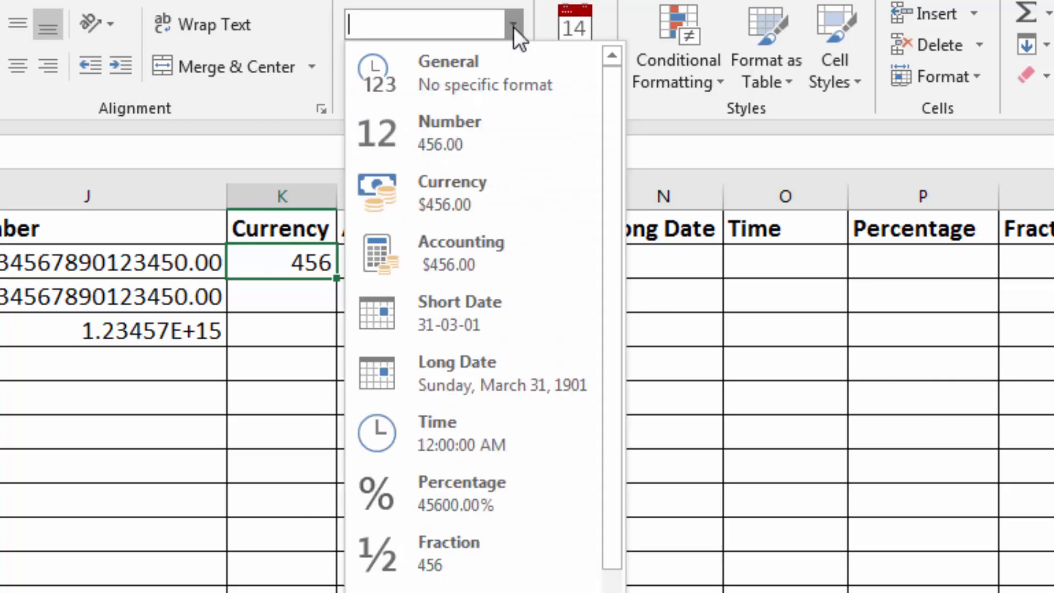
click(295, 423)
- Apply the Accounting number format to the first value under the Accounting heading
click(423, 263)
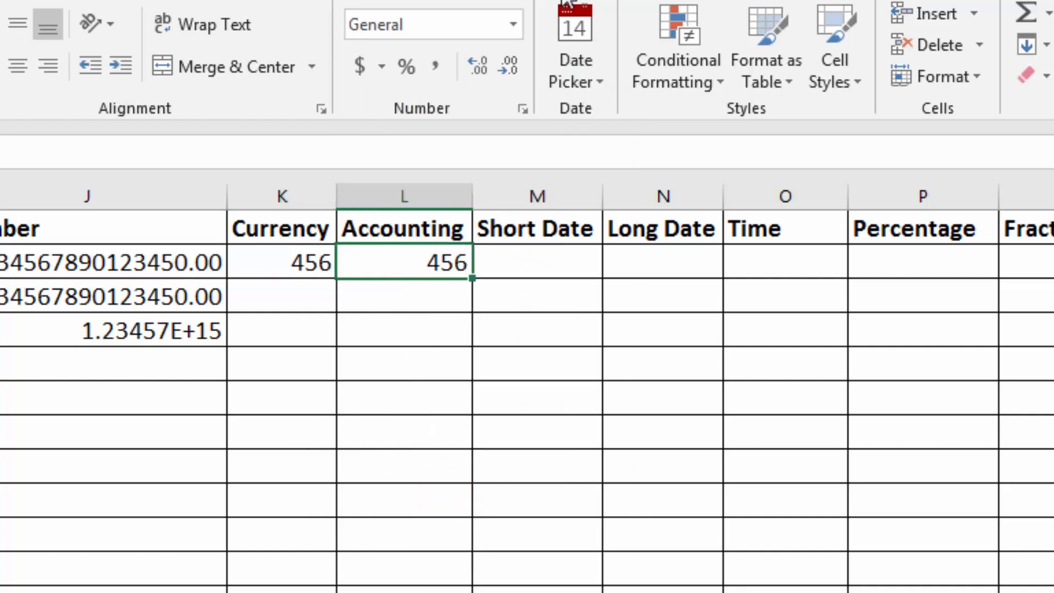
click(511, 24)
click(471, 252)
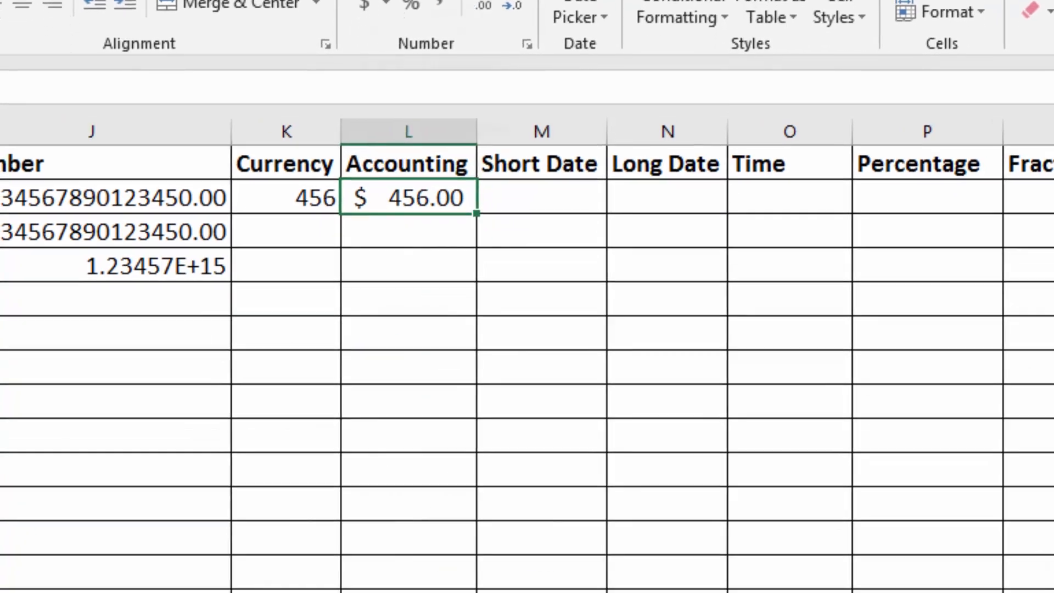
- Set the currency symbol of the first Accounting value to ₹ Hindi in its detailed number format settings
click(518, 0)
scroll(460, 236, down, 1)
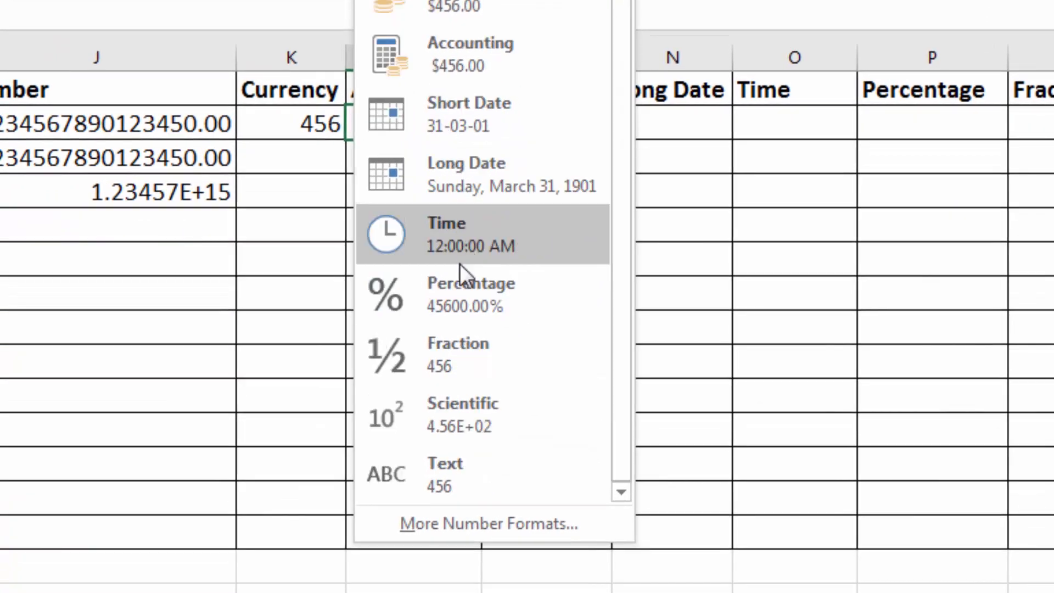
click(486, 526)
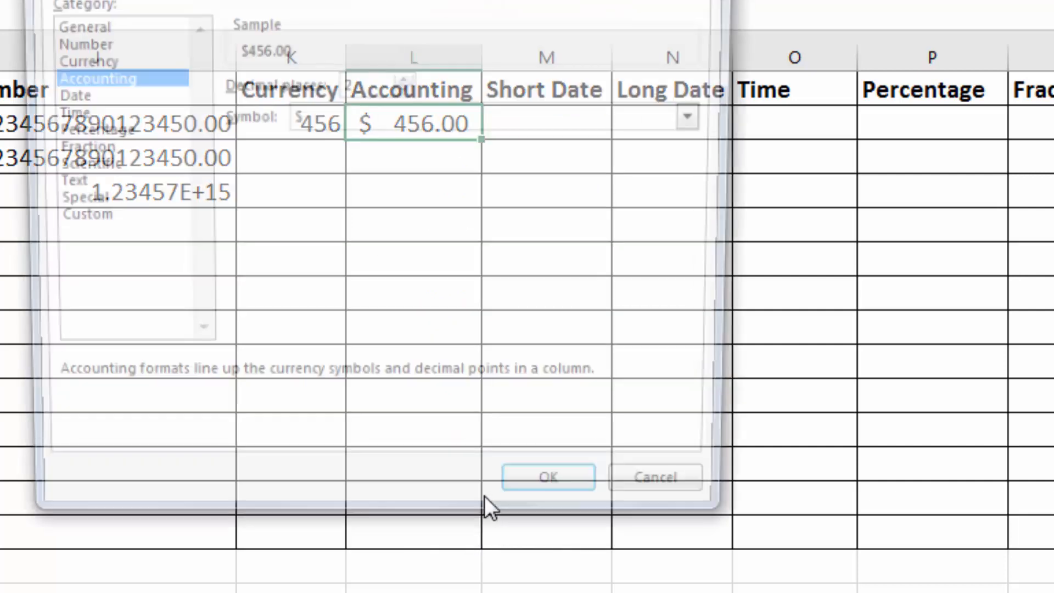
click(625, 117)
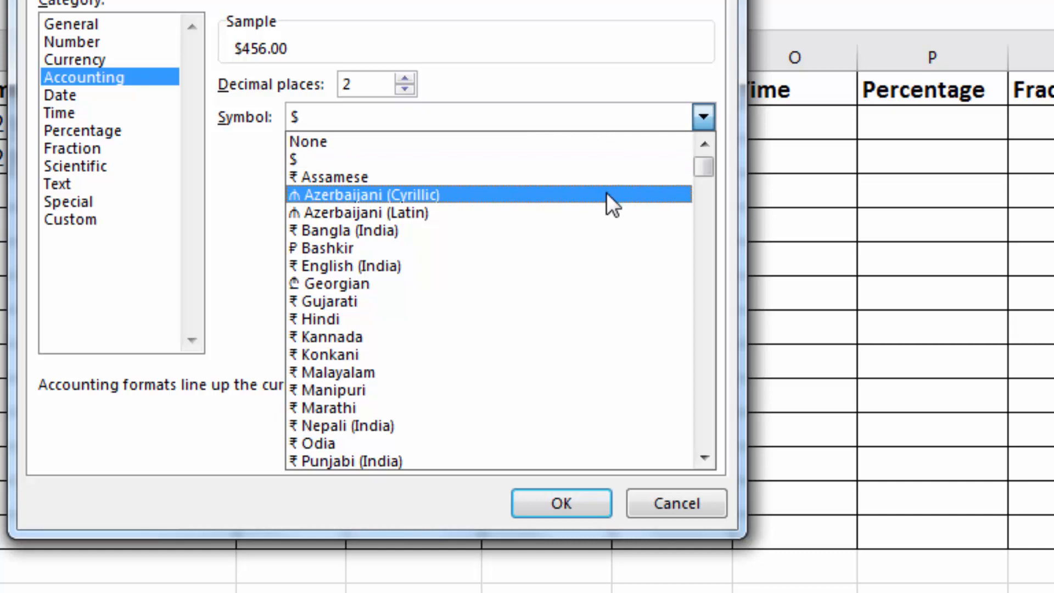
click(387, 318)
click(572, 493)
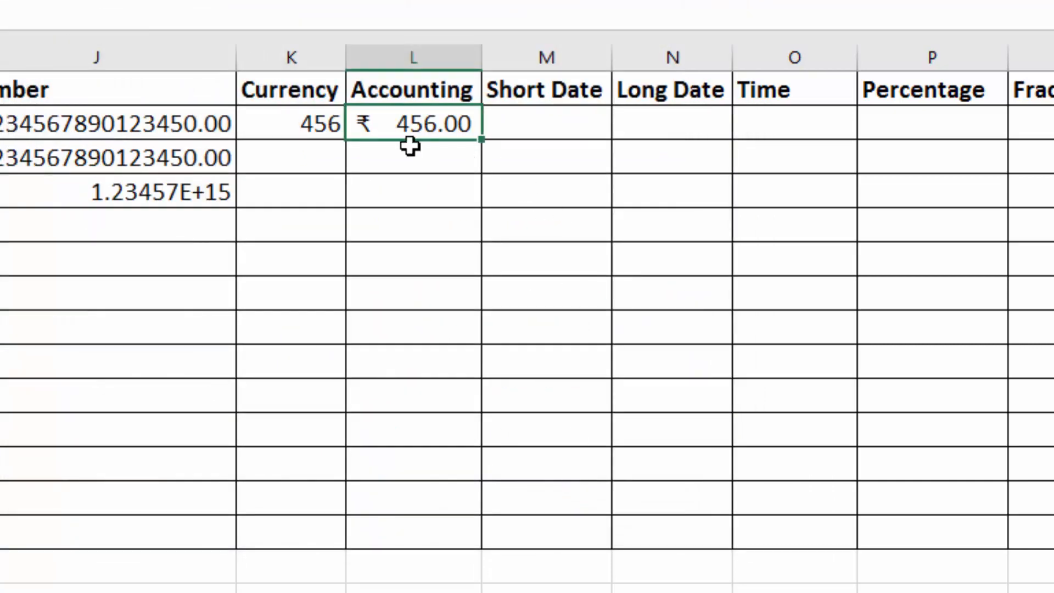
- Apply the Currency number format to the first value under the Currency heading
click(275, 126)
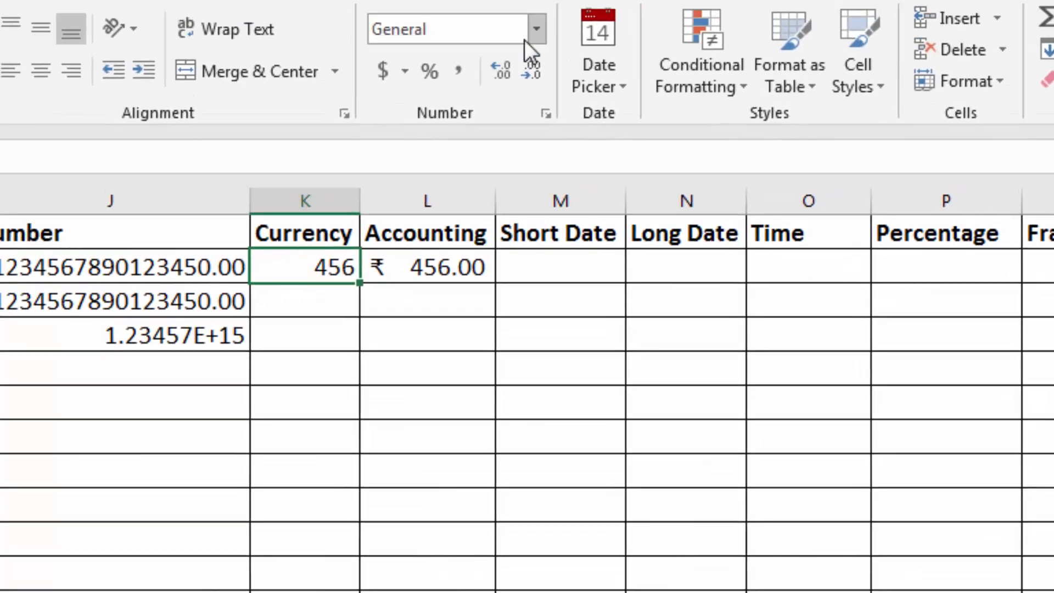
click(535, 29)
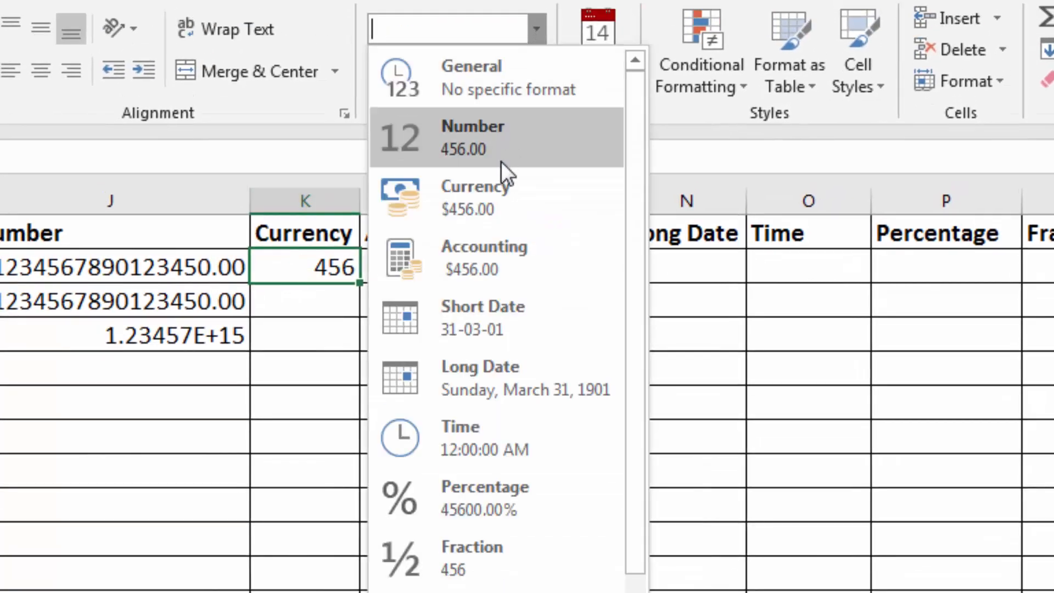
click(486, 204)
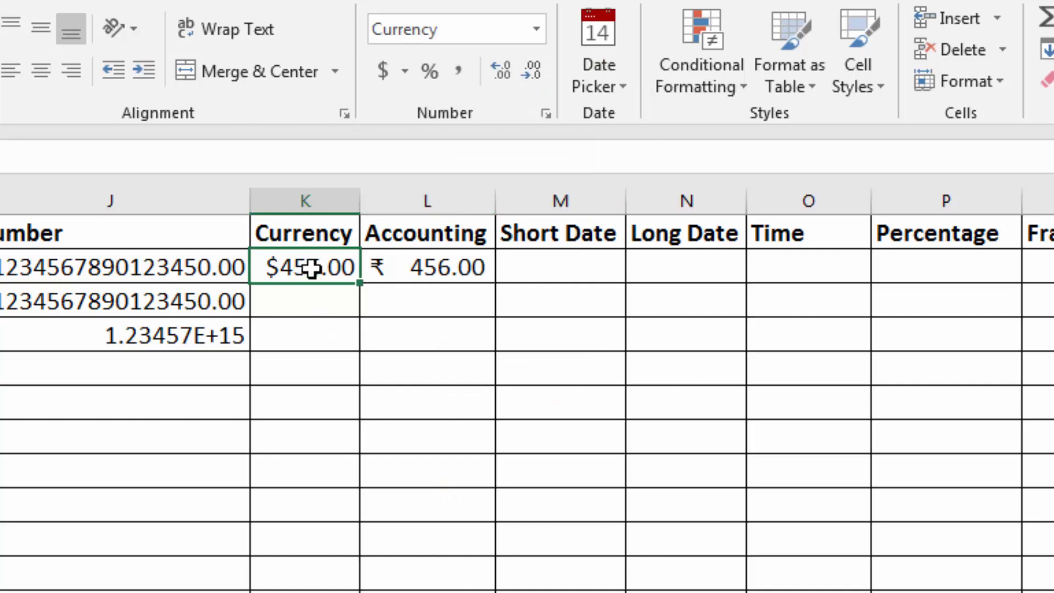
- Change the symbol of the first Currency value to ₹ Hindi in its detailed number format settings
click(536, 29)
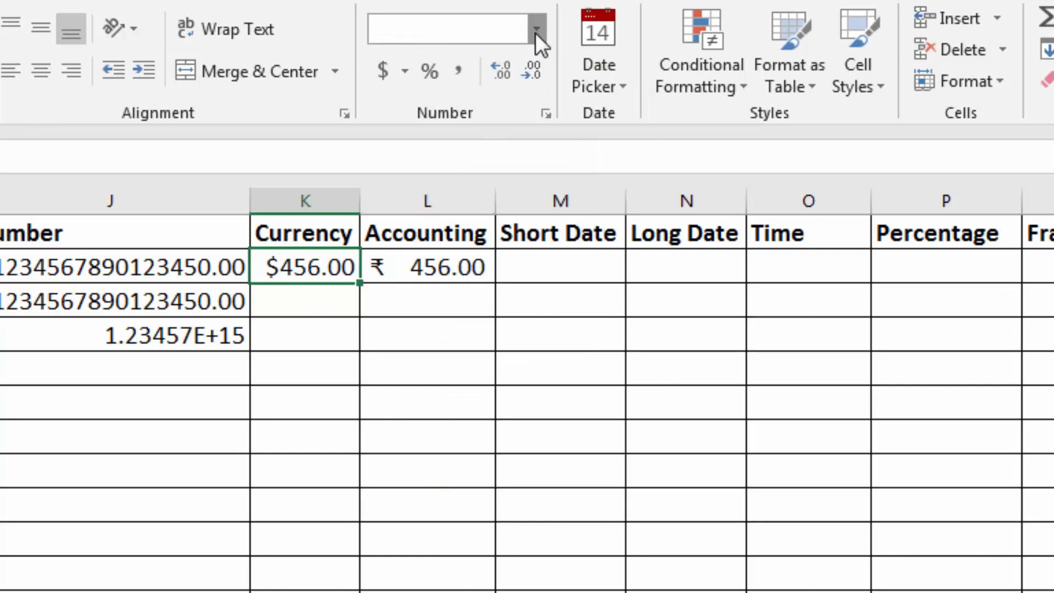
click(497, 592)
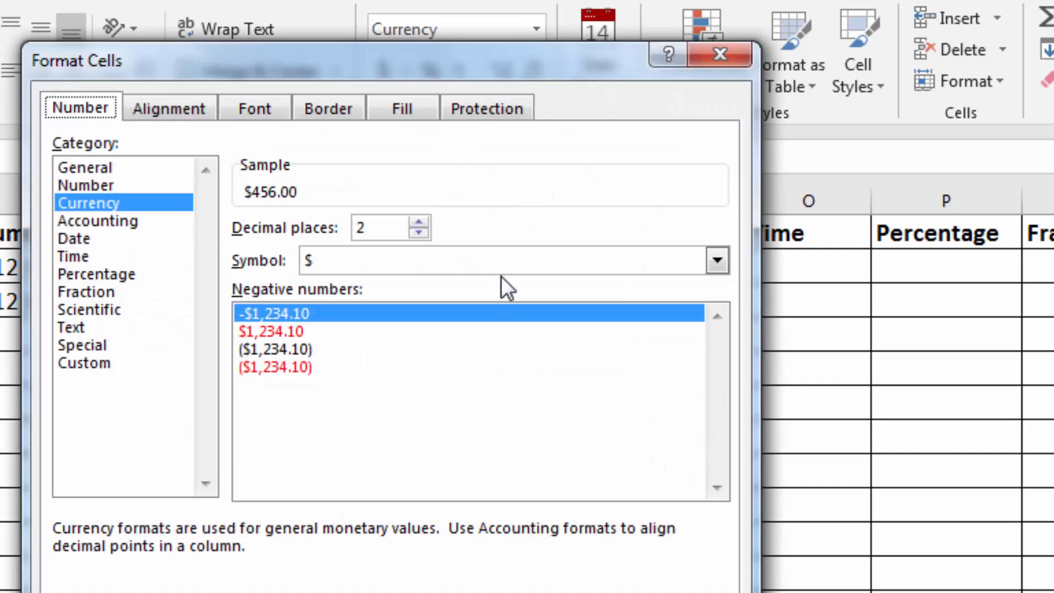
click(502, 265)
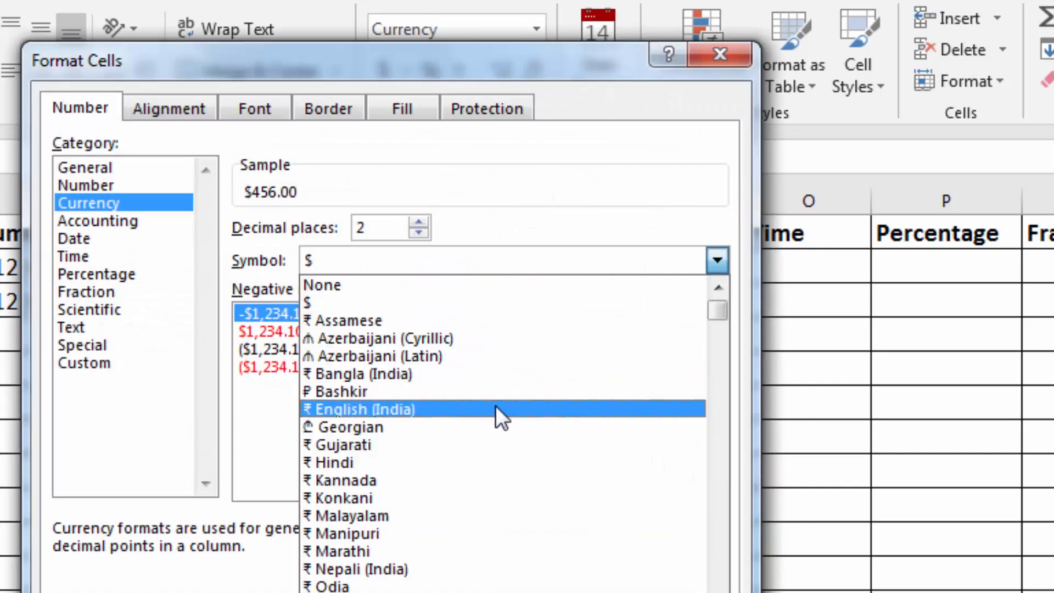
click(495, 461)
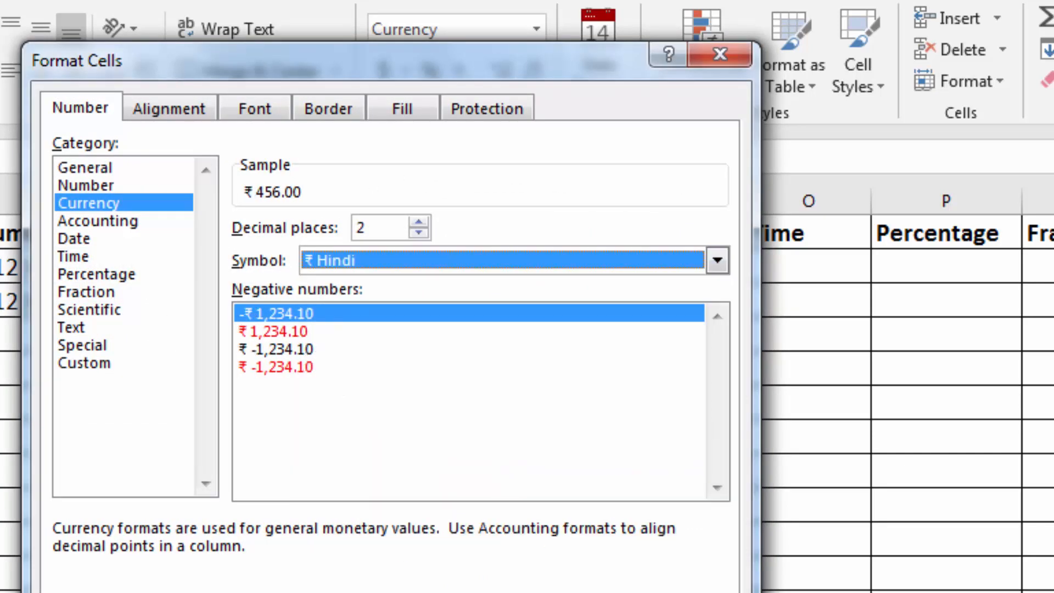
key(Return)
click(455, 409)
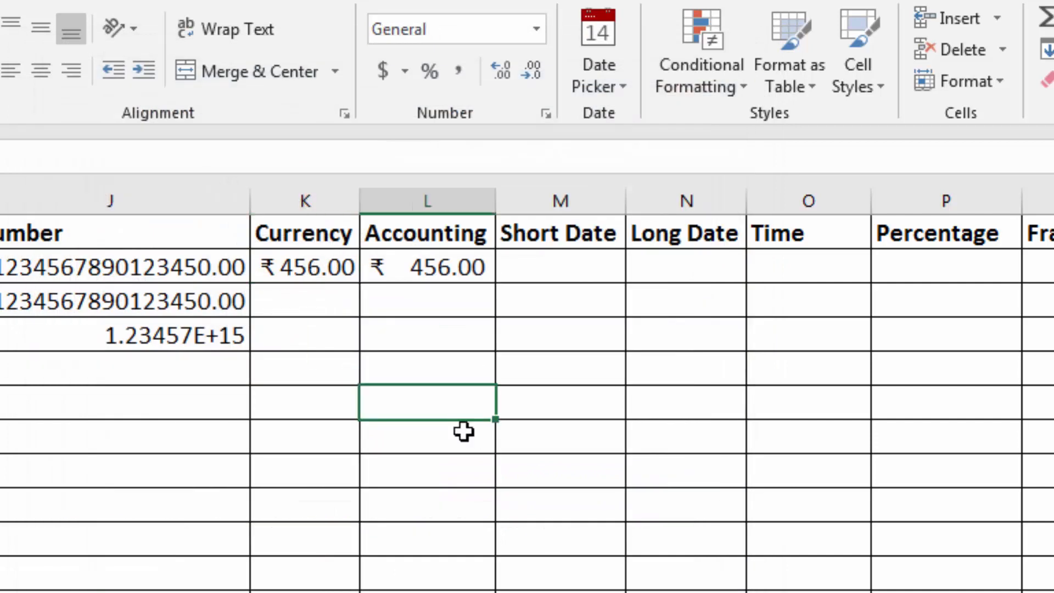
- Narrow the Number column to a width of about 25.43 and widen the Currency and Accounting columns
drag(247, 200, 219, 200)
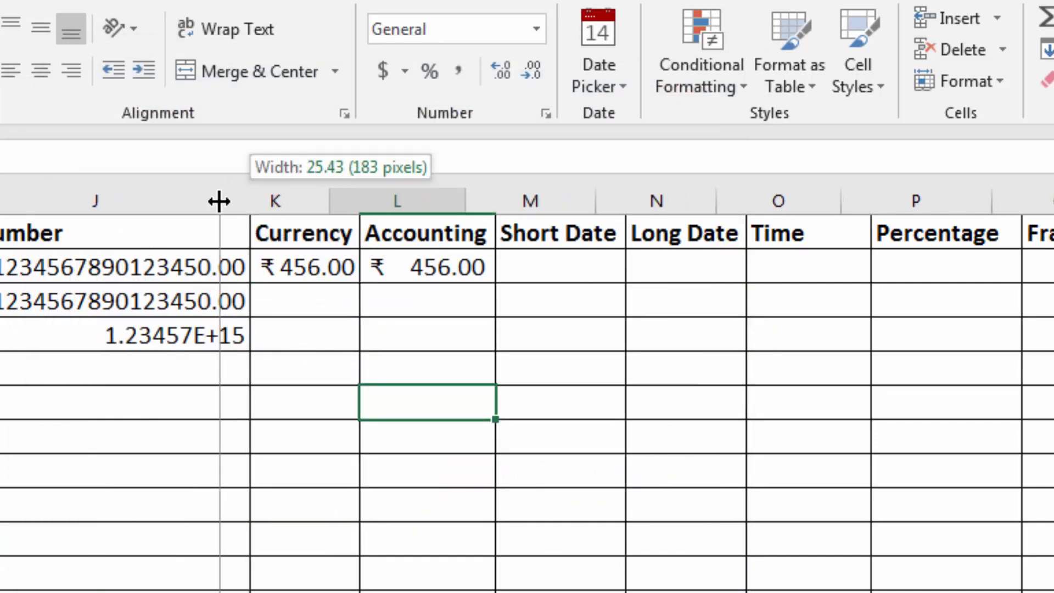
drag(331, 205, 391, 205)
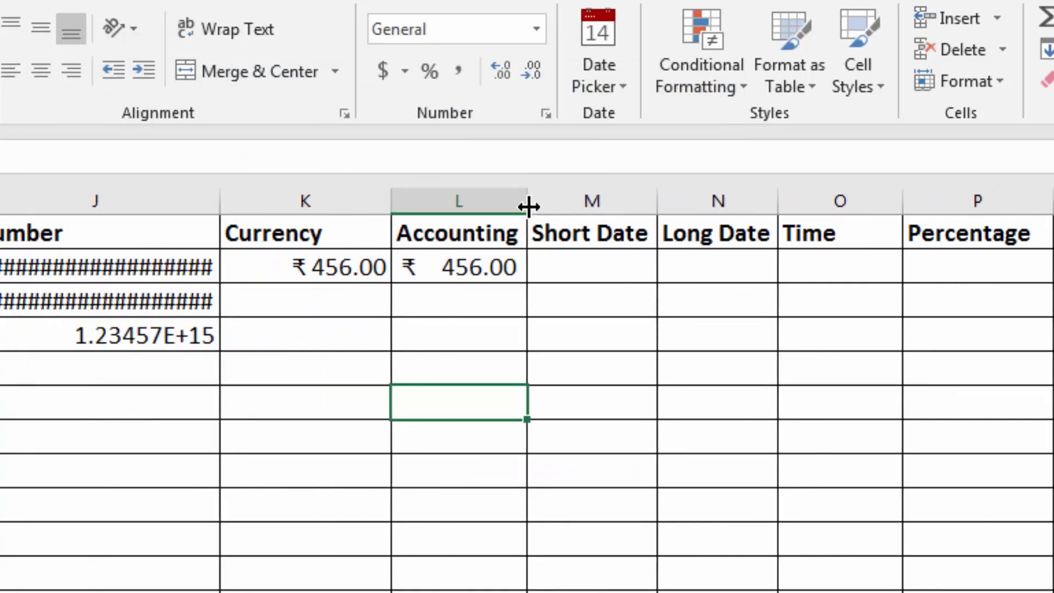
drag(564, 206, 586, 205)
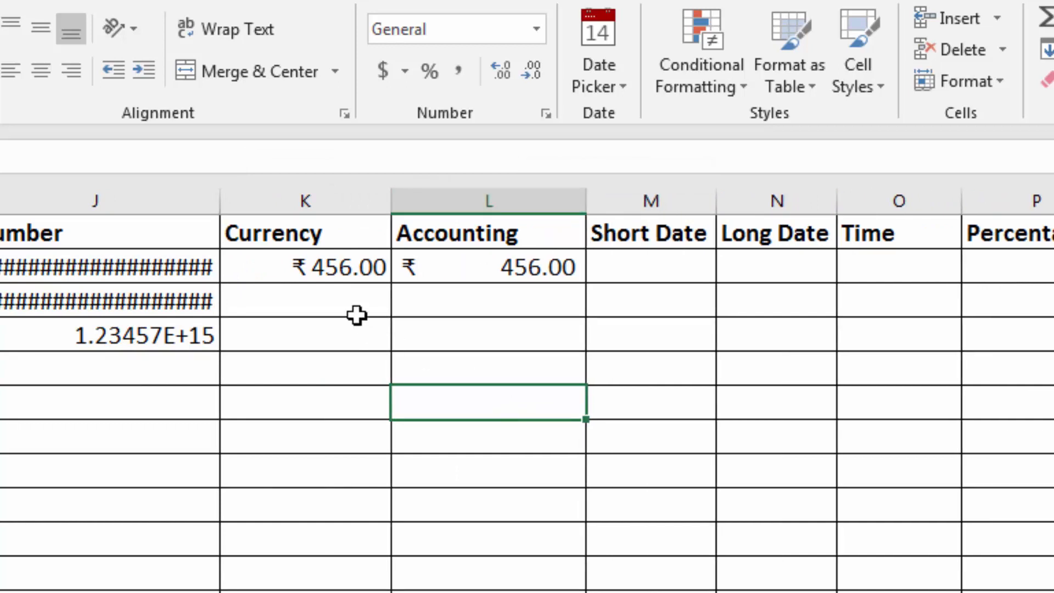
- Compare the symbol placement and number alignment of the first Currency and Accounting values
click(303, 271)
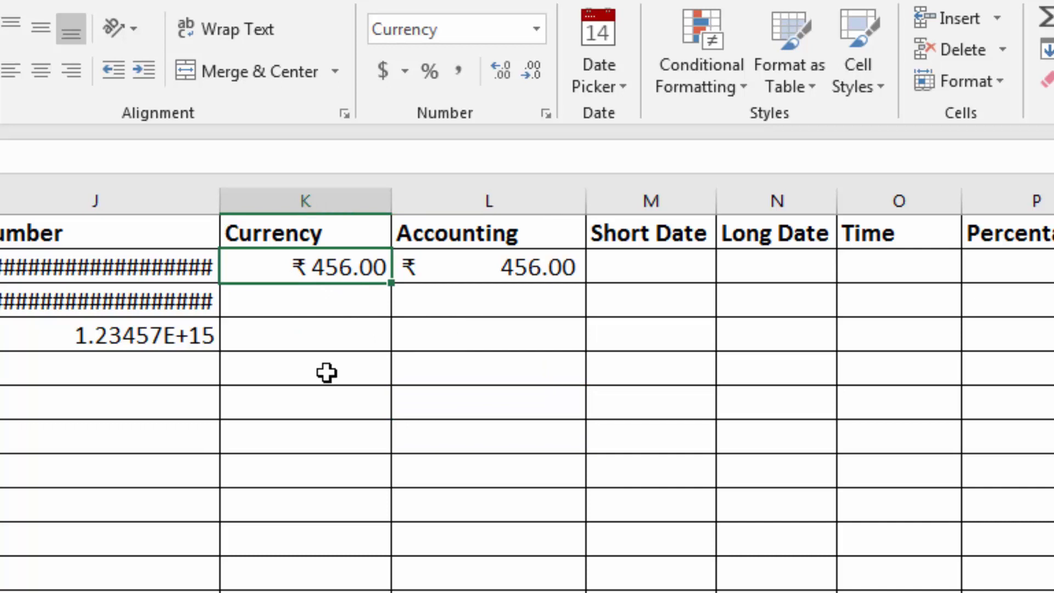
click(461, 268)
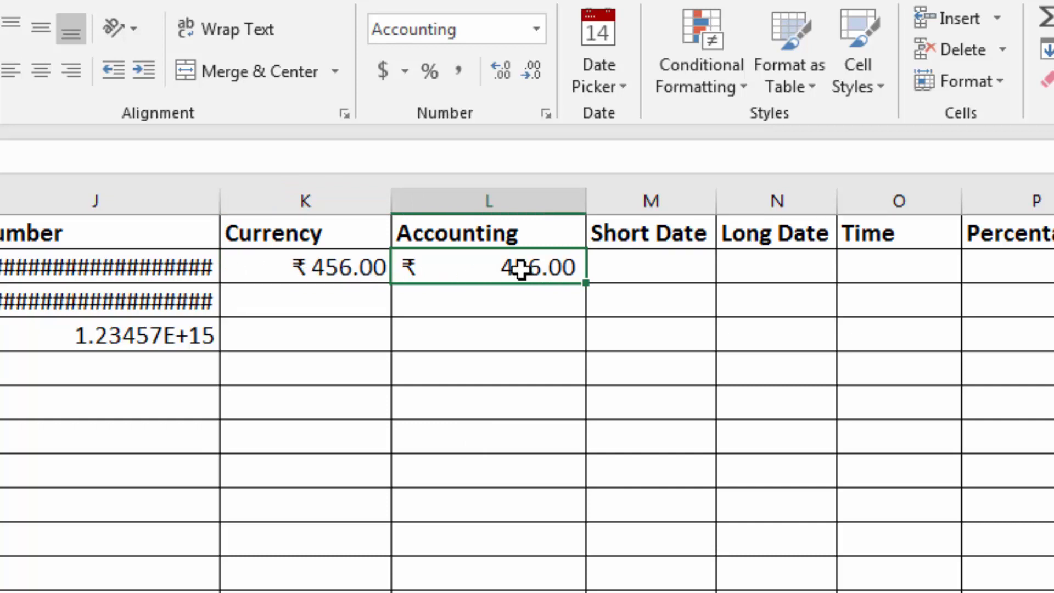
click(301, 267)
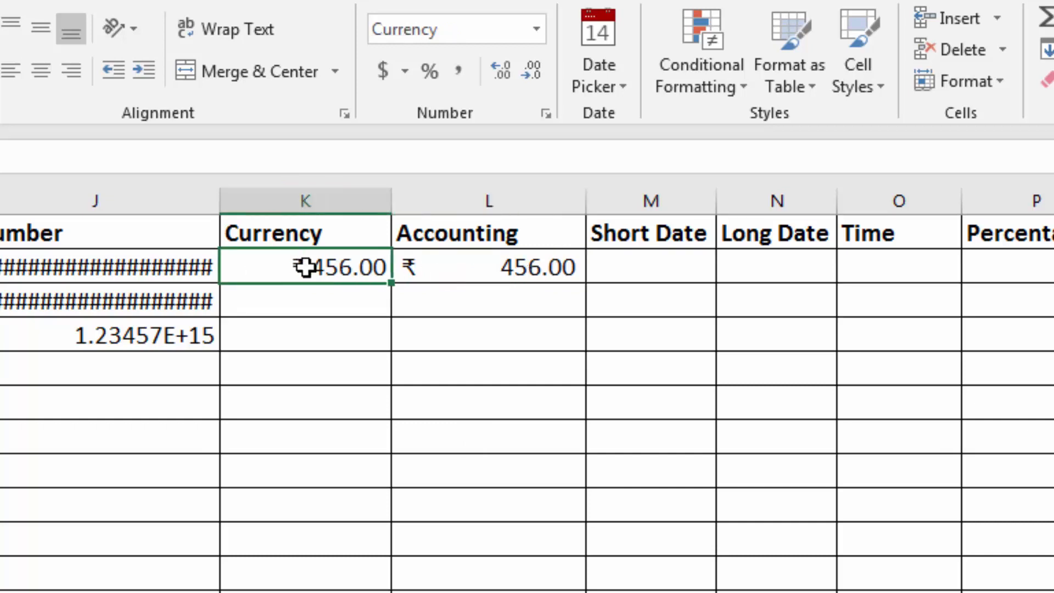
click(494, 269)
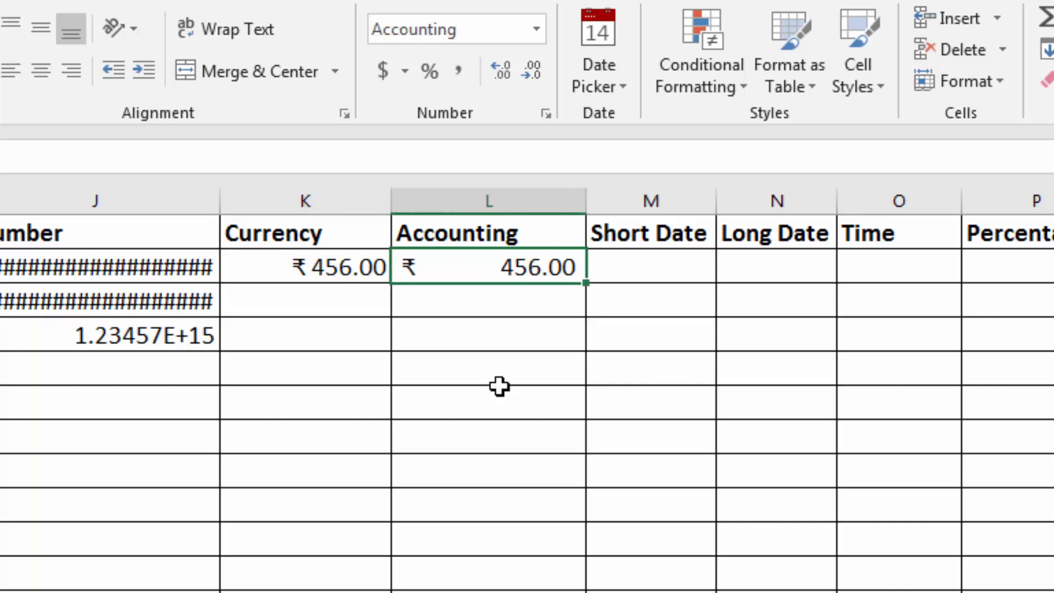
click(339, 269)
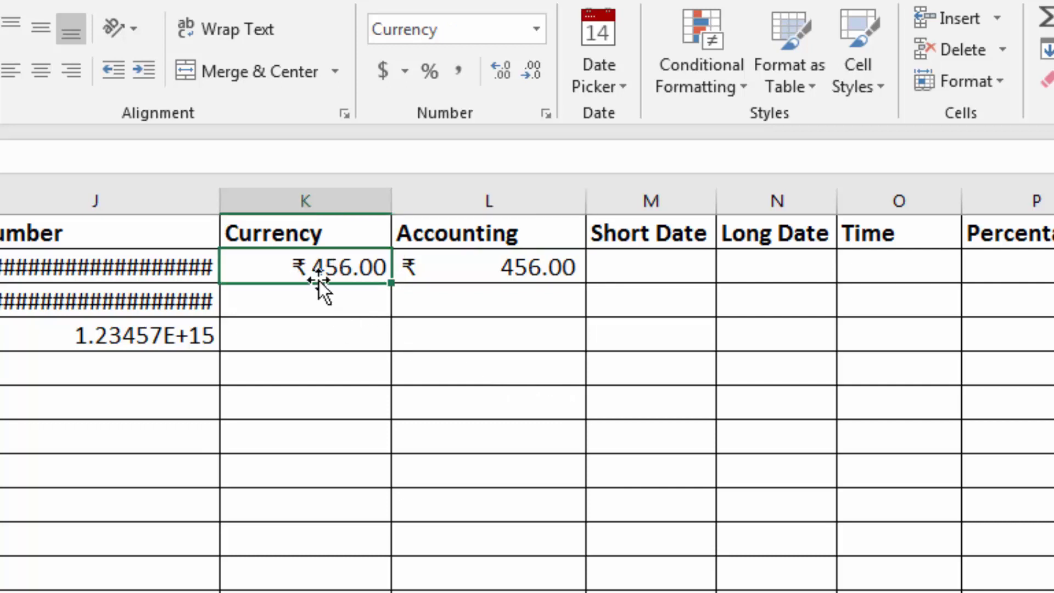
click(522, 266)
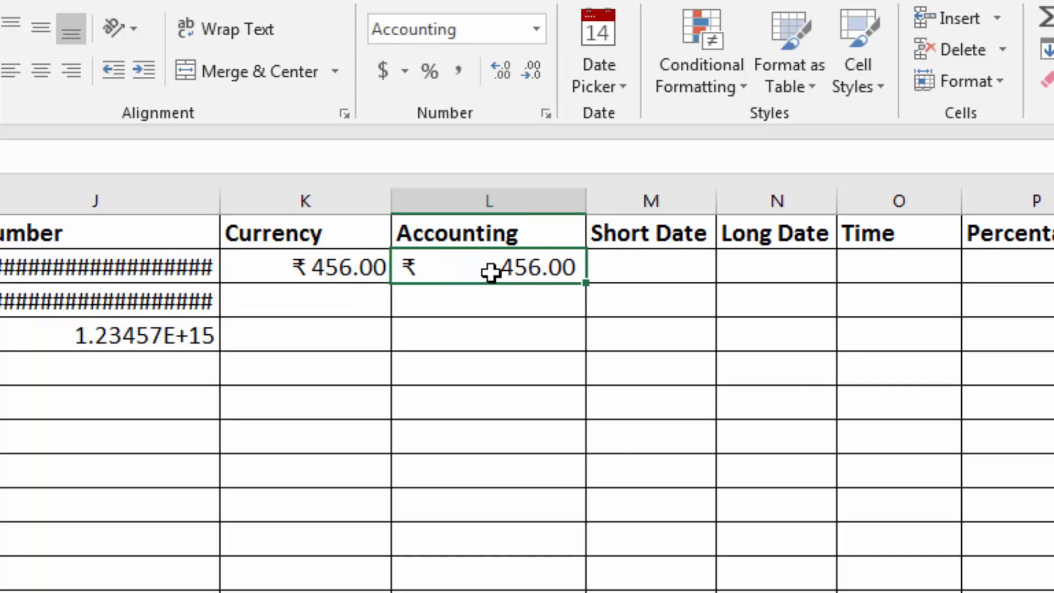
- Examine the detailed Accounting format options for the first Accounting value, leaving the settings as they are
click(534, 33)
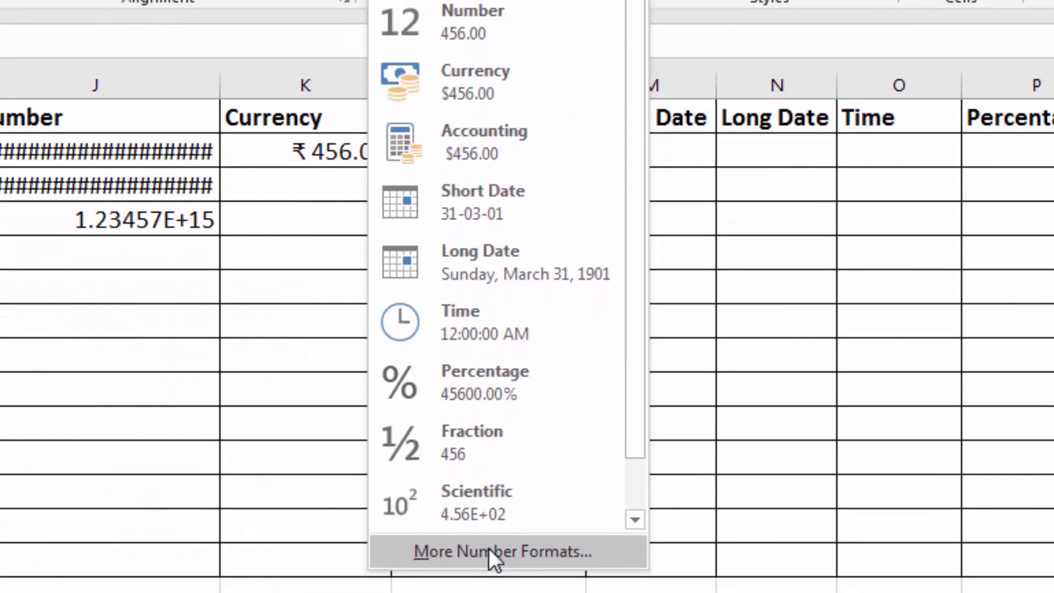
click(487, 548)
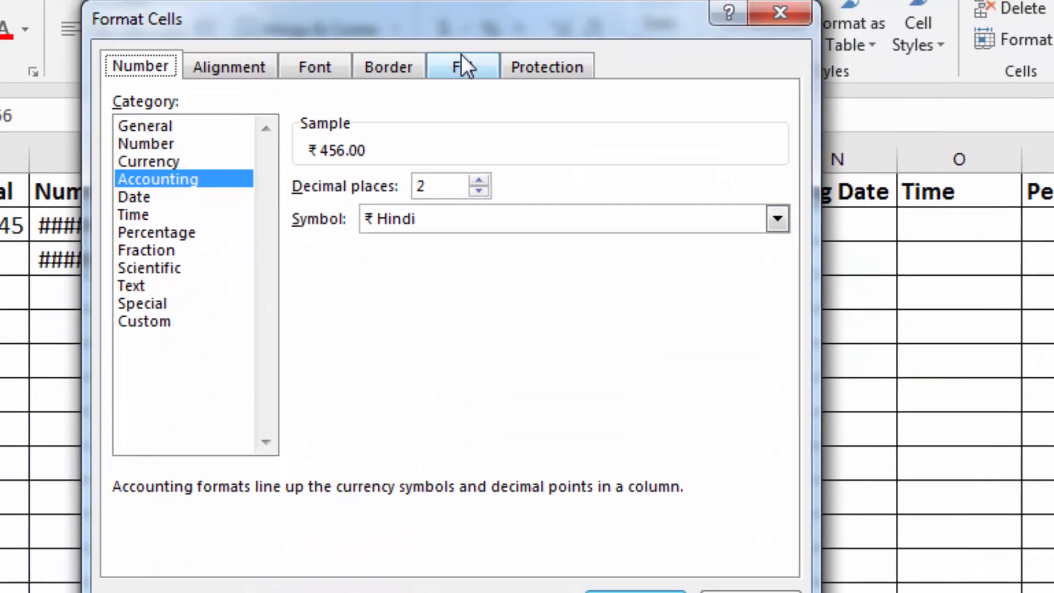
drag(467, 24, 591, 269)
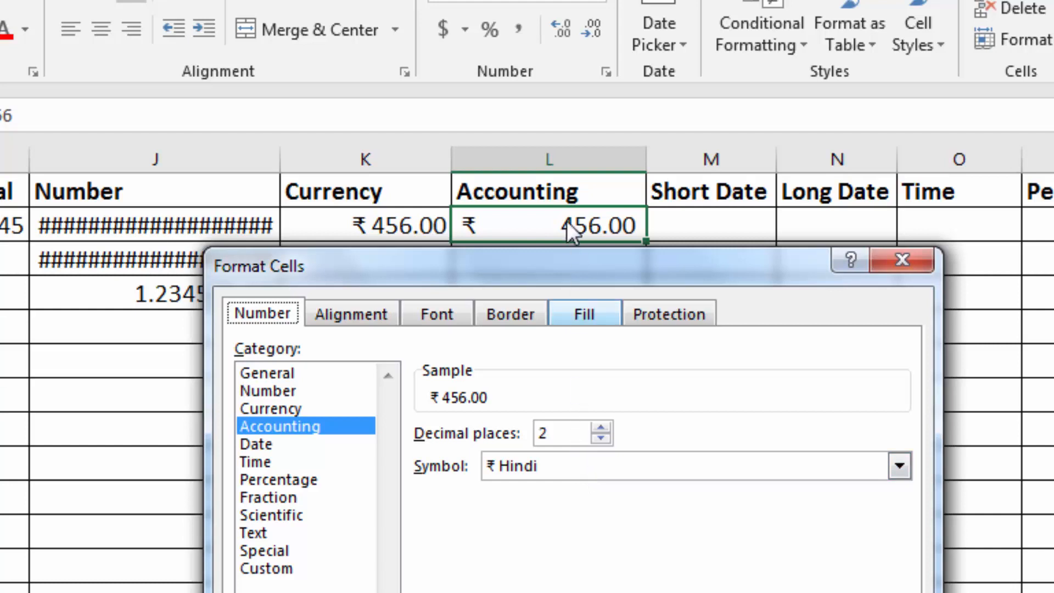
click(901, 269)
- Examine the detailed Currency format options for the first Currency value, including the negative number styles, without applying changes
click(376, 225)
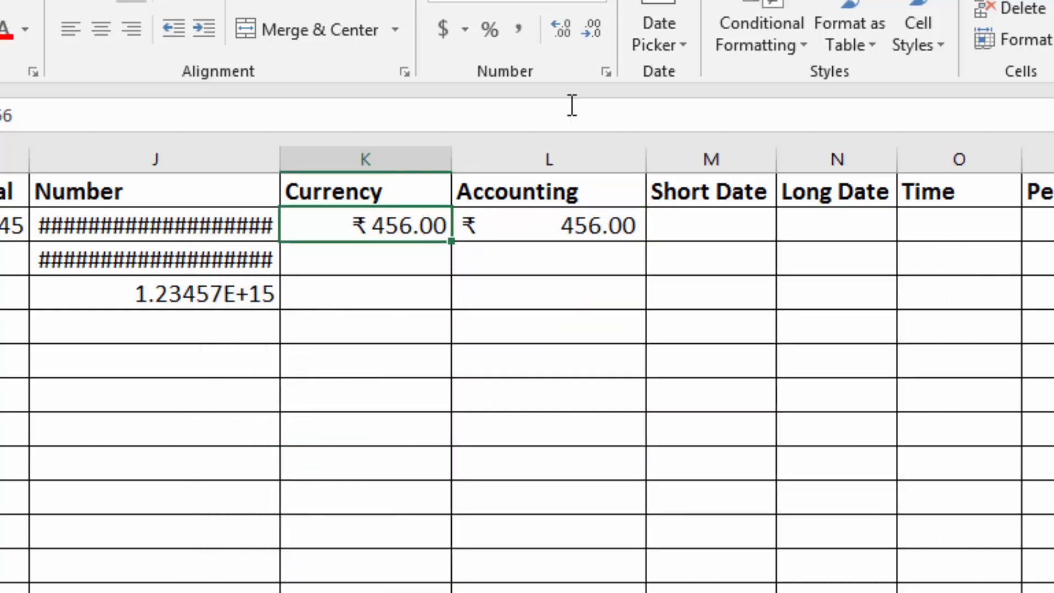
click(600, 4)
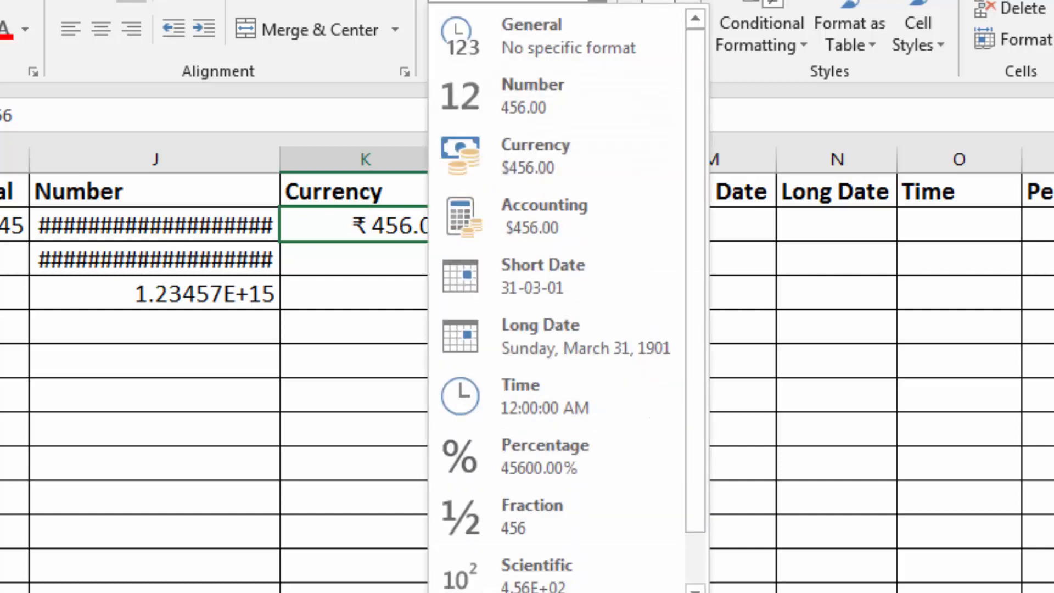
click(555, 592)
drag(592, 237, 593, 276)
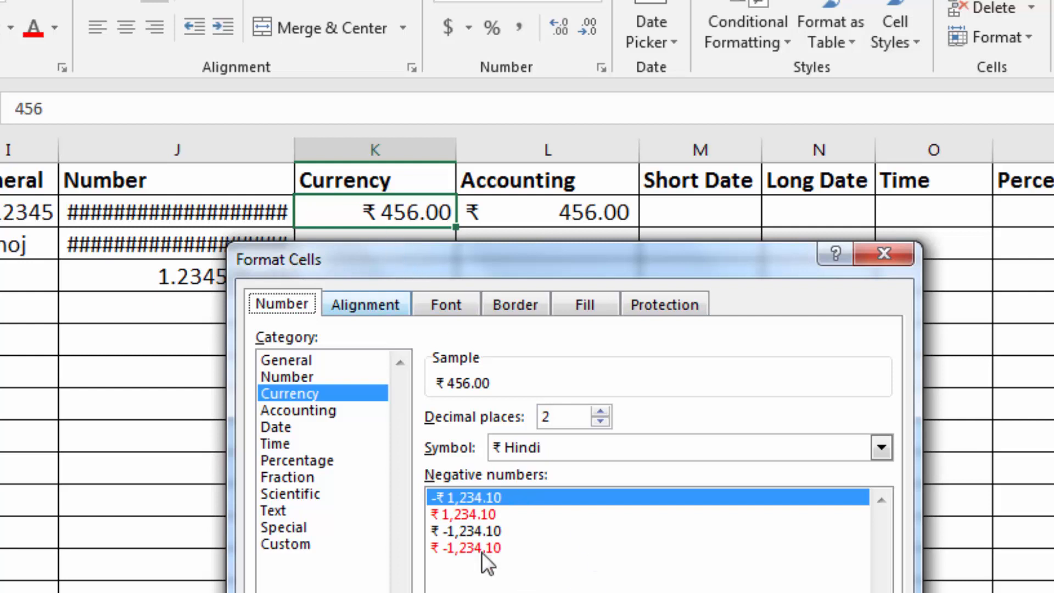
key(Escape)
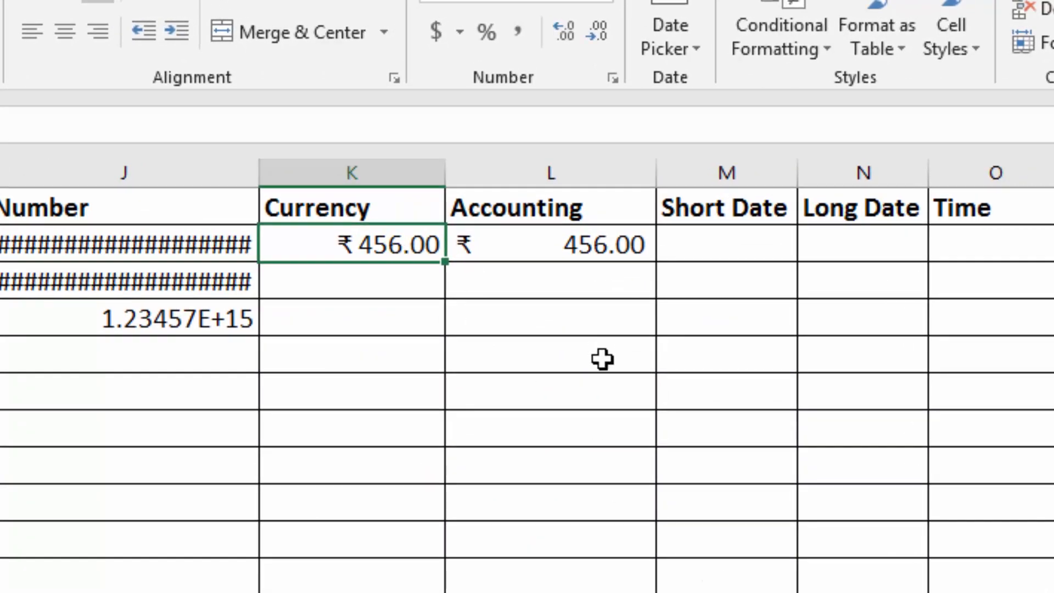
- Enter 0 as the first value in both the Currency and the Accounting columns
text(0)
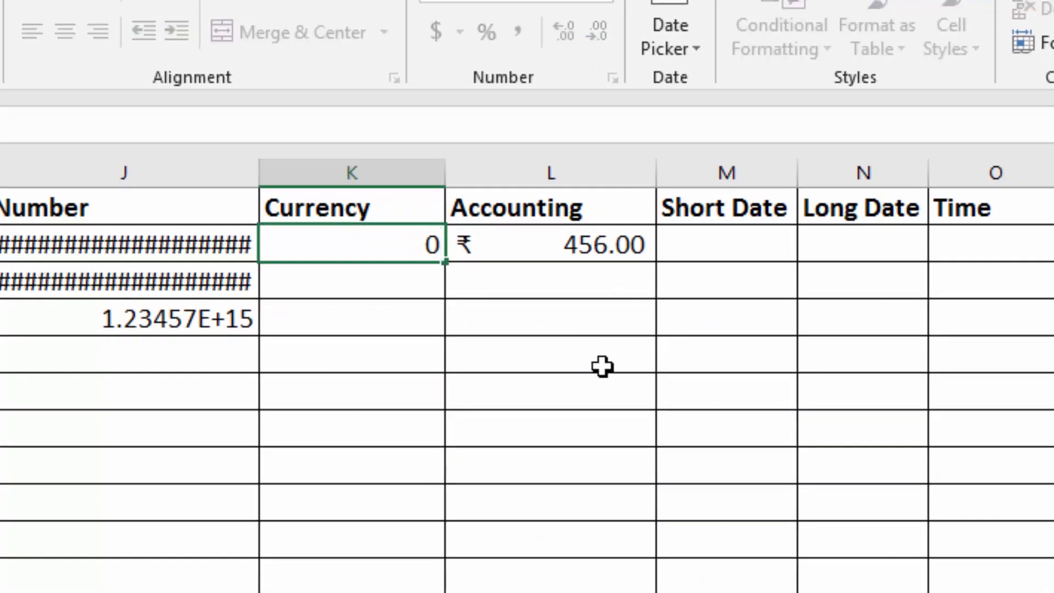
key(Return)
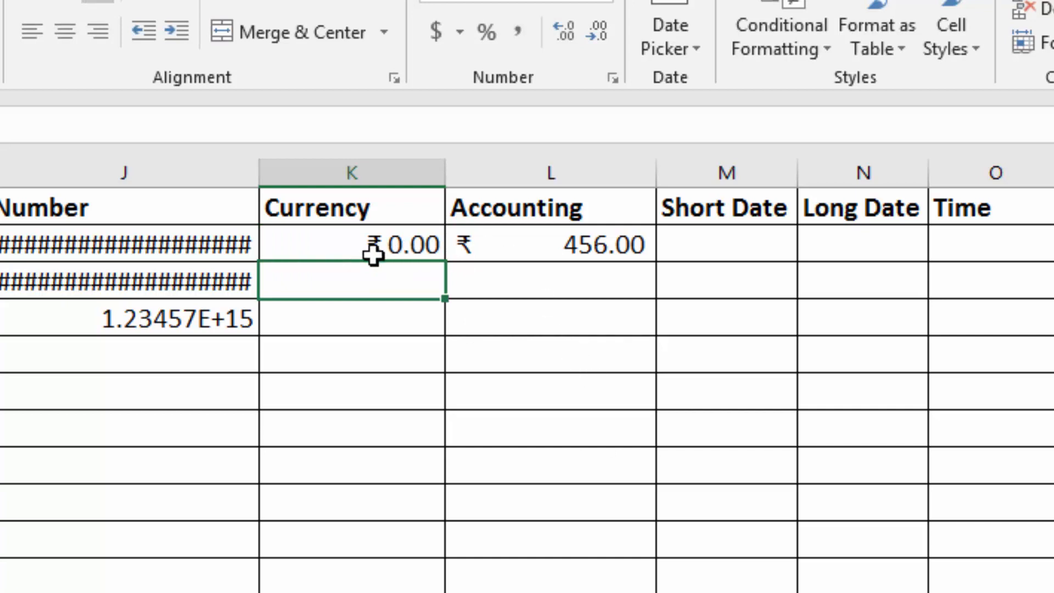
click(548, 251)
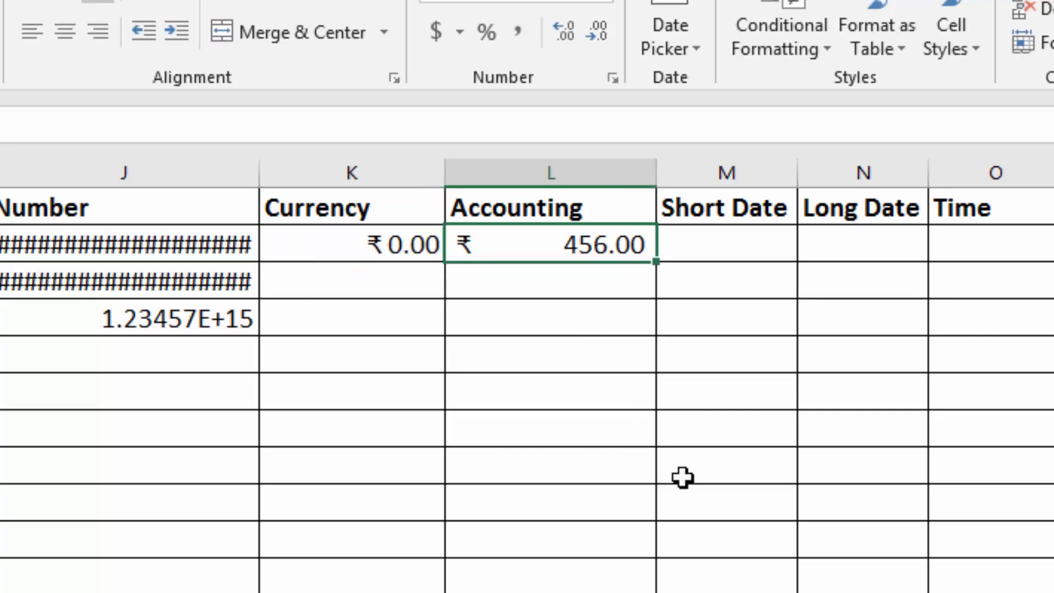
text(0)
key(Return)
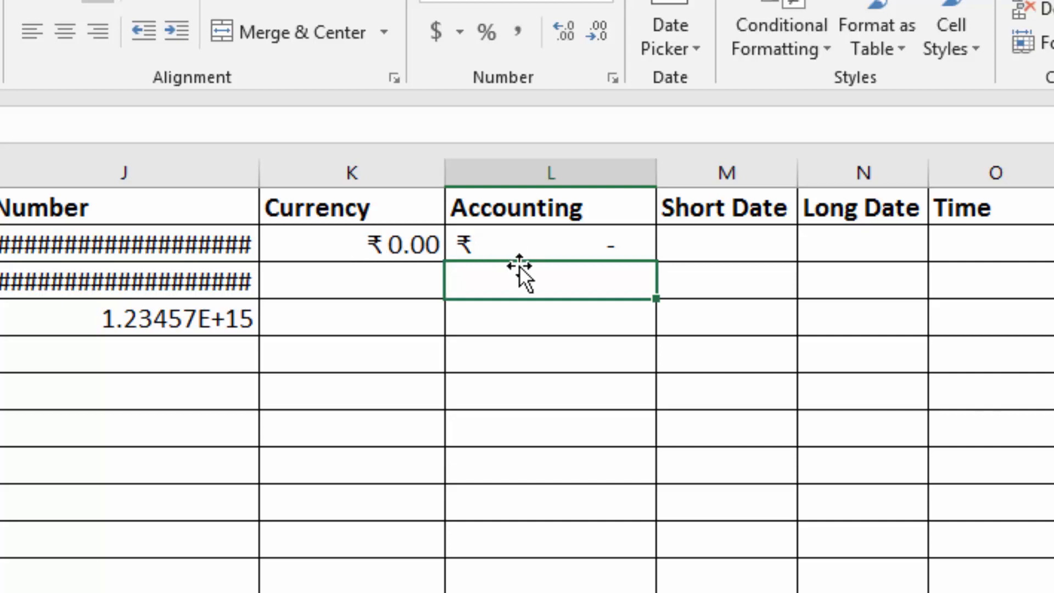
- Copy the first Currency cell's format down the column and fill in 456, 55, -658, 65, 45, 32, -48, 987 and -589
click(365, 245)
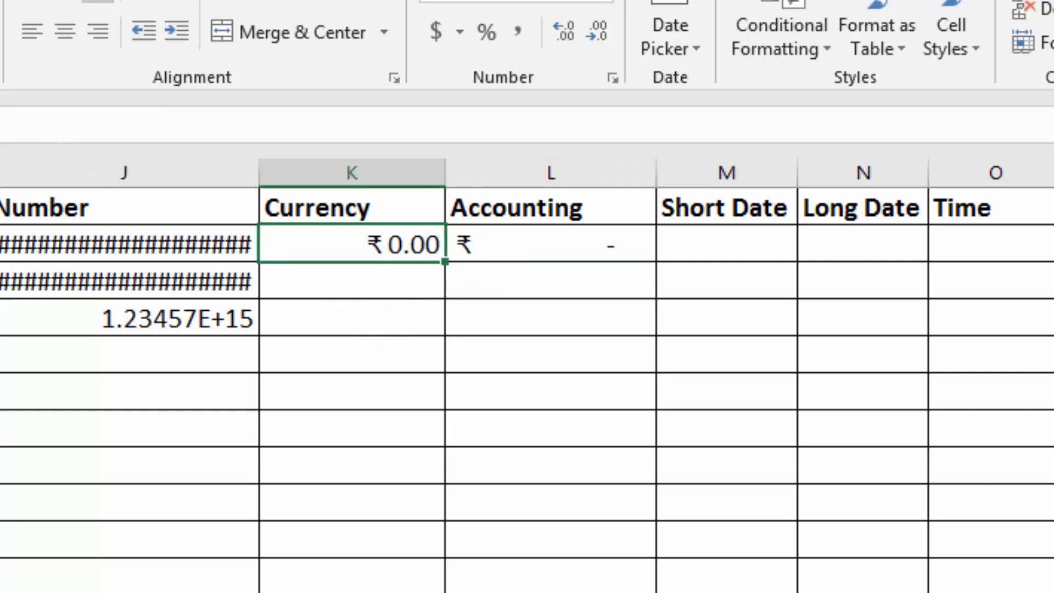
click(0, 38)
drag(351, 285, 351, 592)
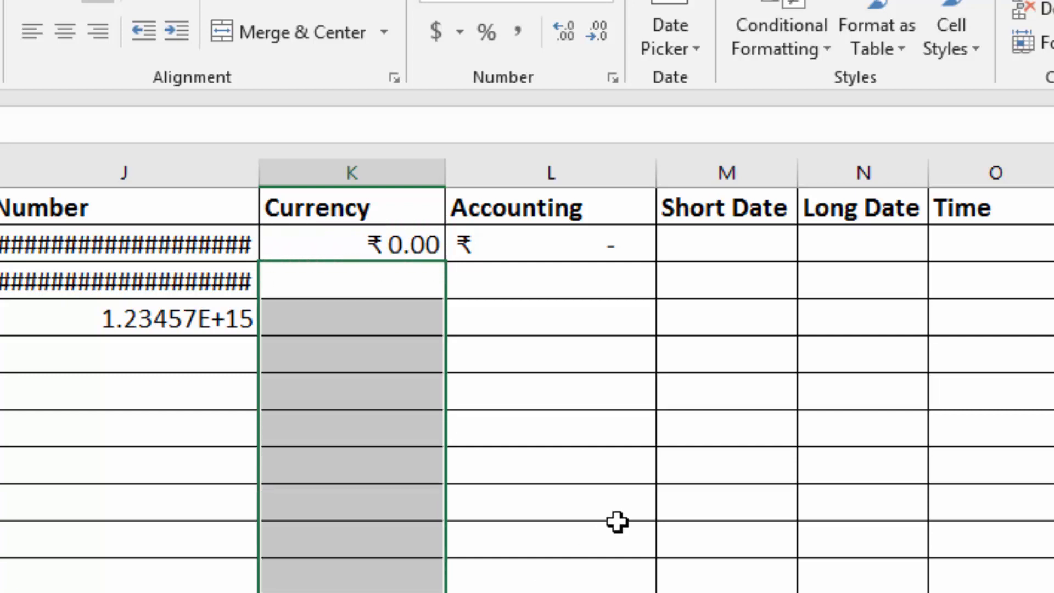
click(412, 283)
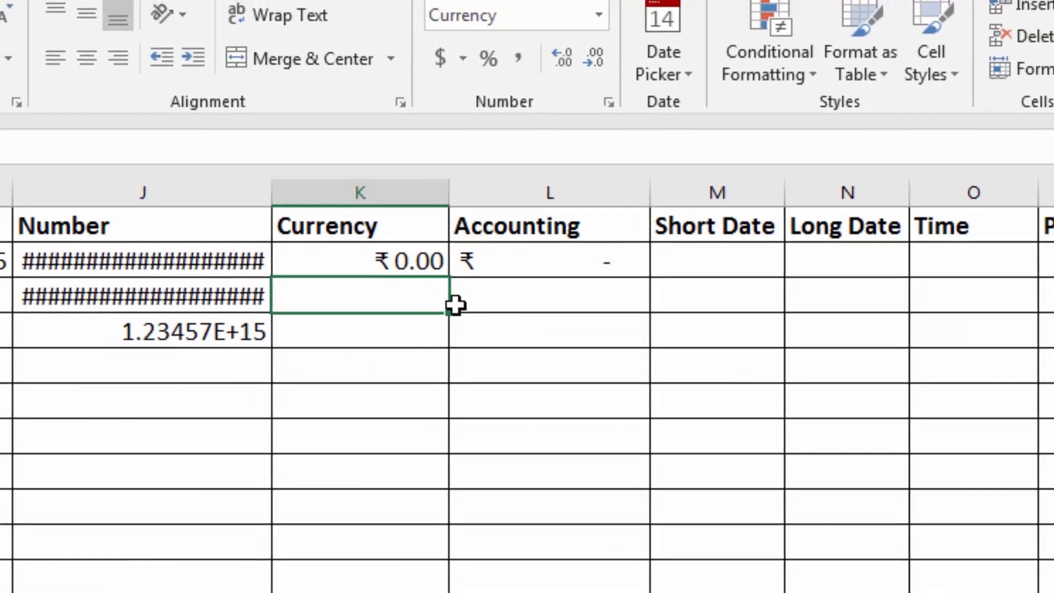
key(Up)
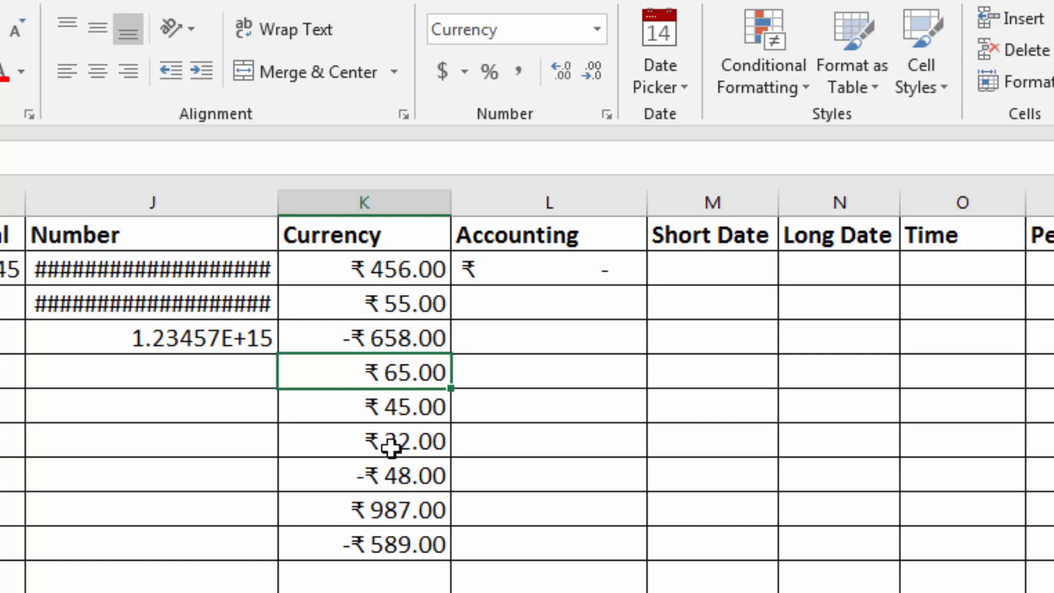
- Format the Currency column's negative numbers in red without a minus sign, keeping two decimals and the ₹ Hindi symbol
drag(341, 270, 354, 591)
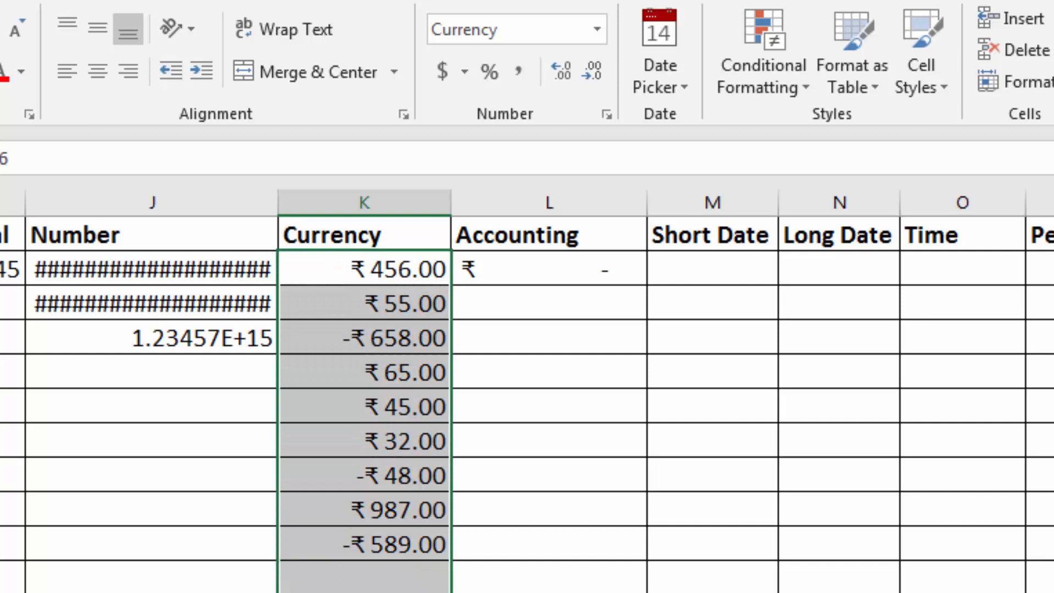
click(598, 28)
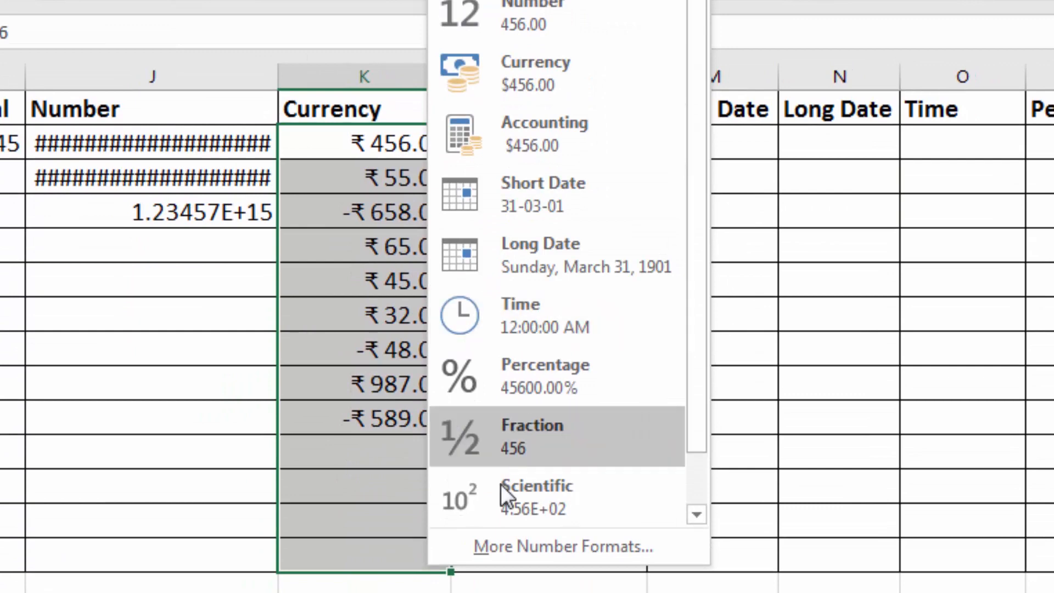
click(532, 548)
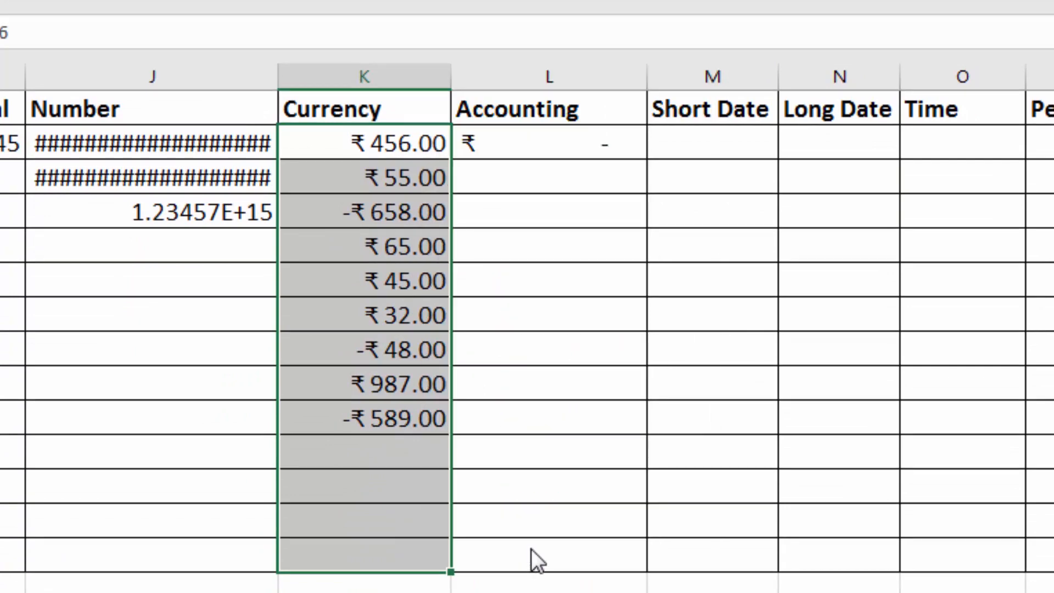
drag(528, 170, 796, 15)
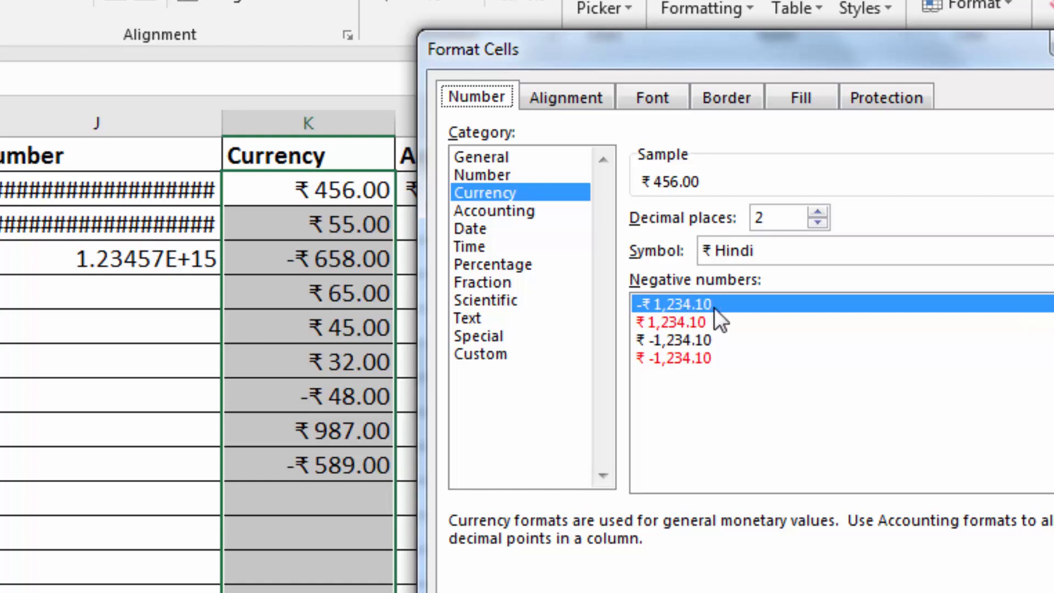
click(684, 322)
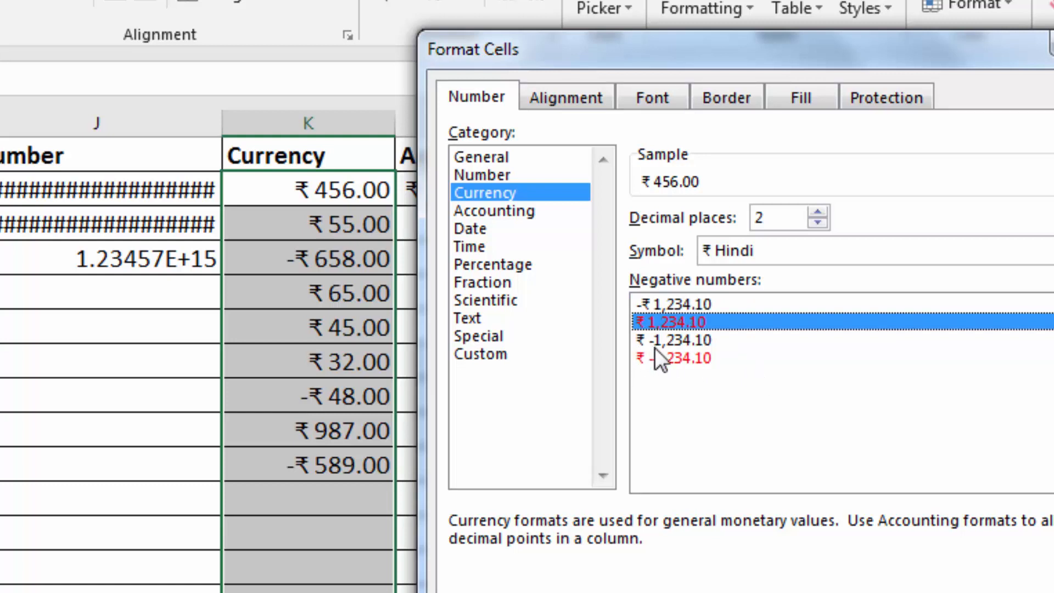
click(705, 341)
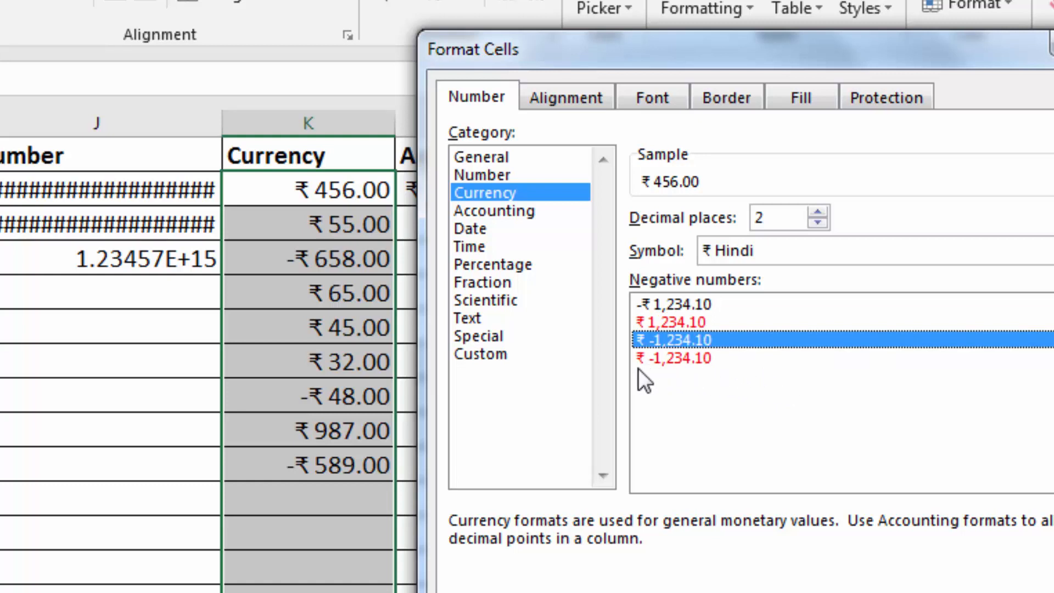
click(677, 359)
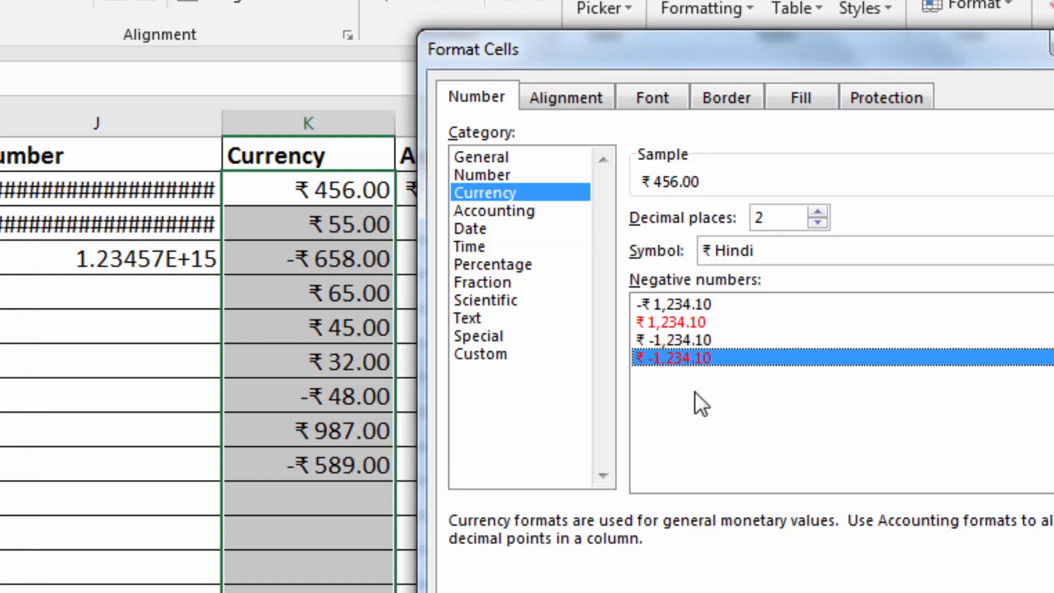
click(681, 321)
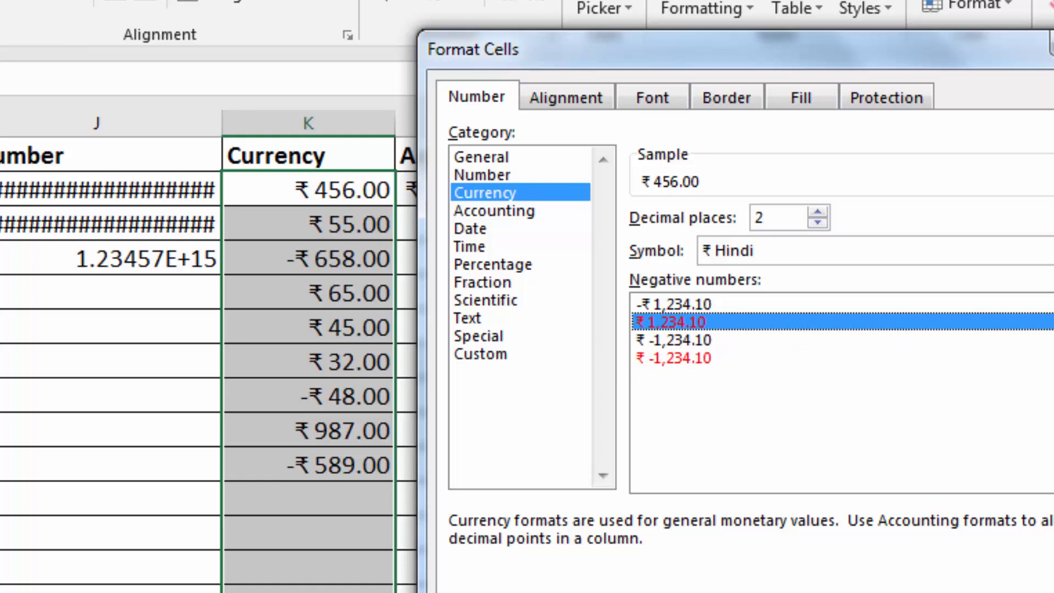
key(Return)
click(352, 336)
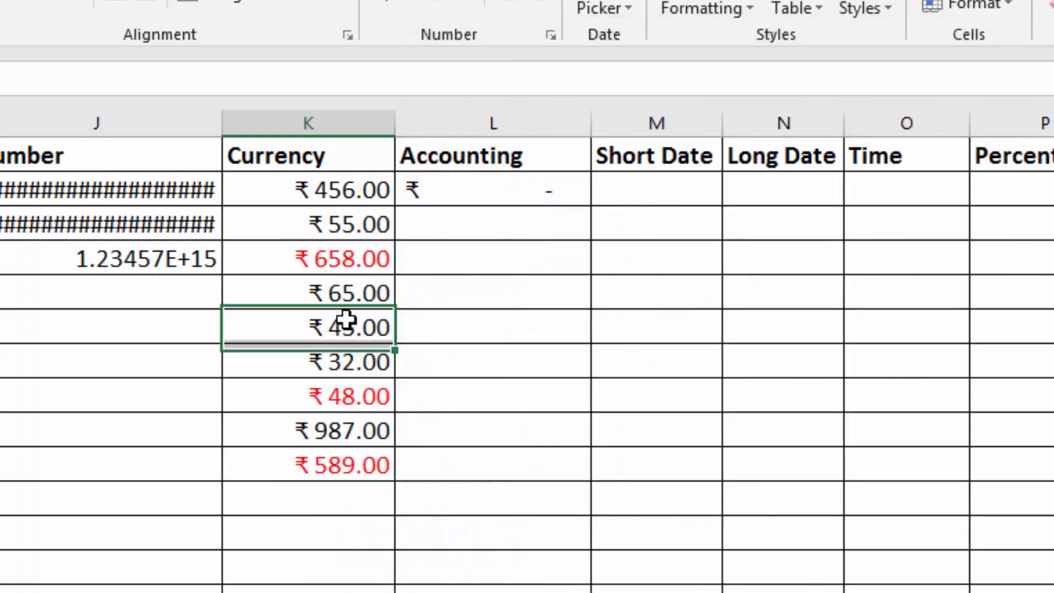
click(340, 394)
click(348, 471)
click(498, 472)
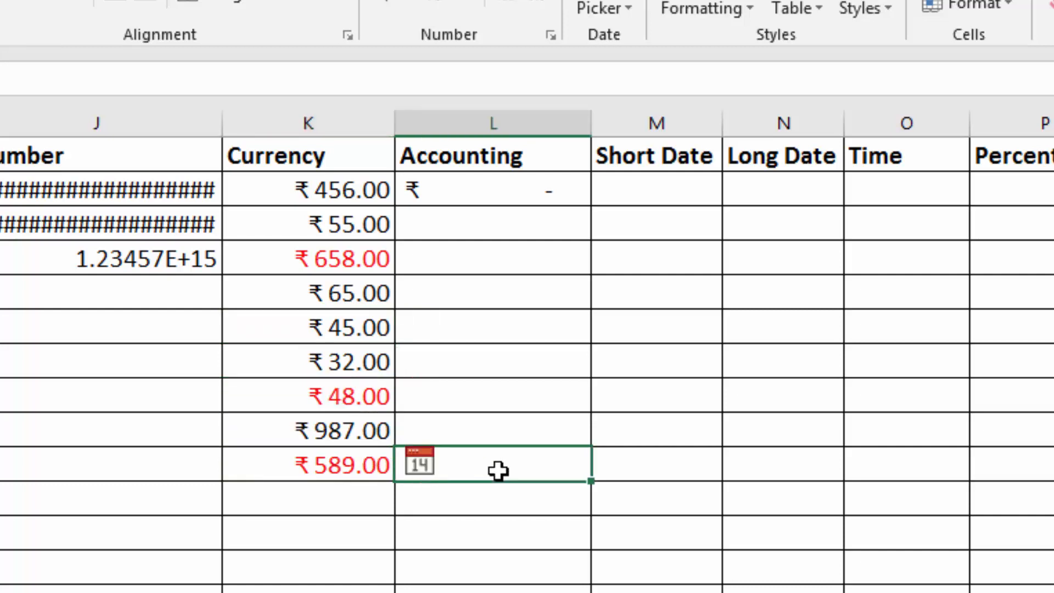
- Replace the Number column's contents with the values 568, 659, 12, 56, -879, 987 and -59
drag(151, 192, 153, 577)
key(Delete)
click(94, 190)
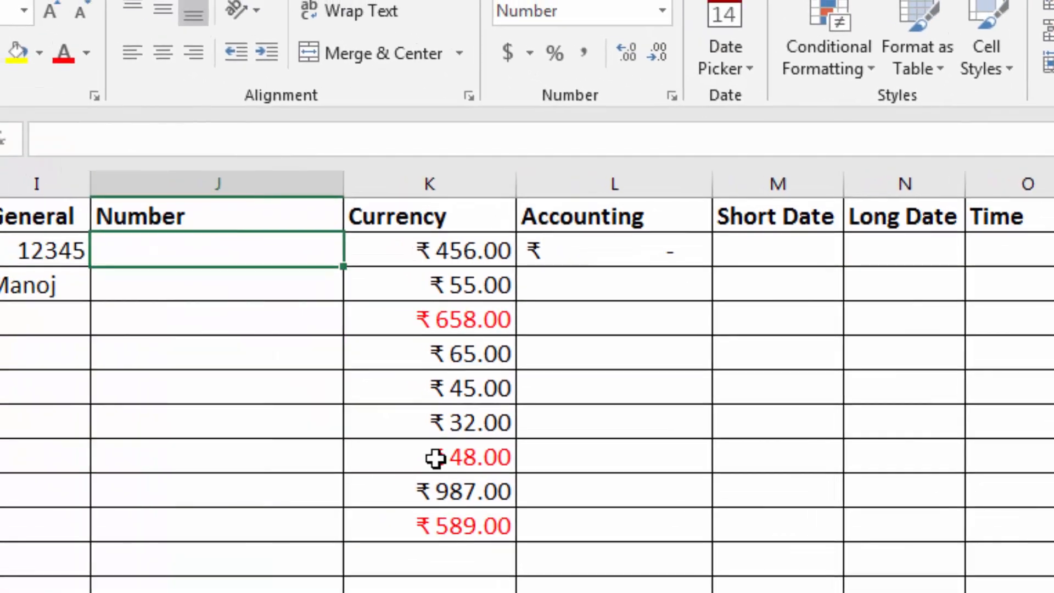
text(568)
key(Return)
text(659)
key(Return)
text(12)
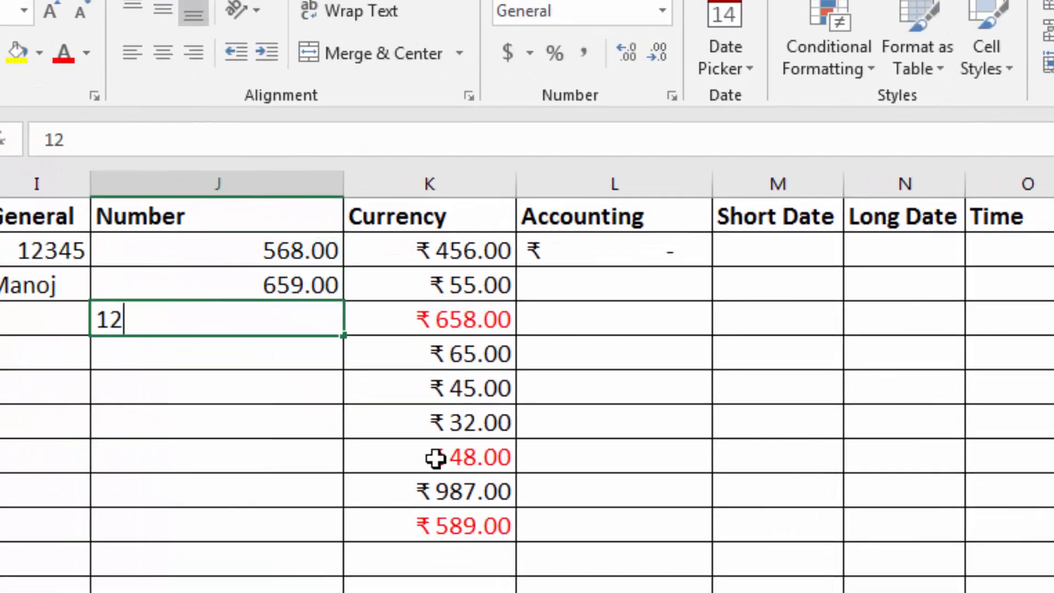
key(Return)
text(56)
key(Return)
text(-)
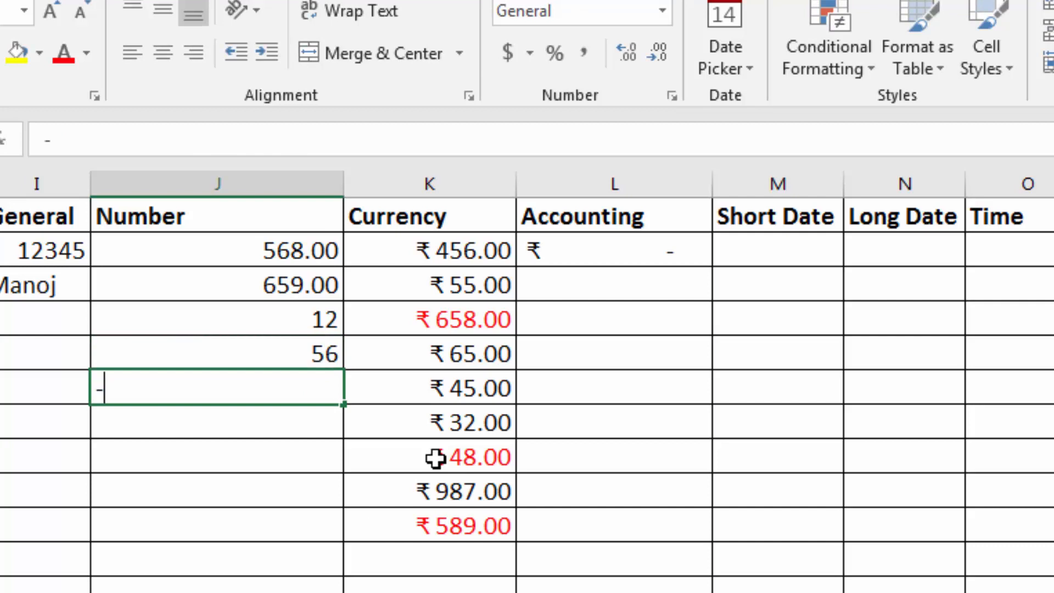
text(879)
key(Return)
text(987)
key(Return)
text(-59)
key(Return)
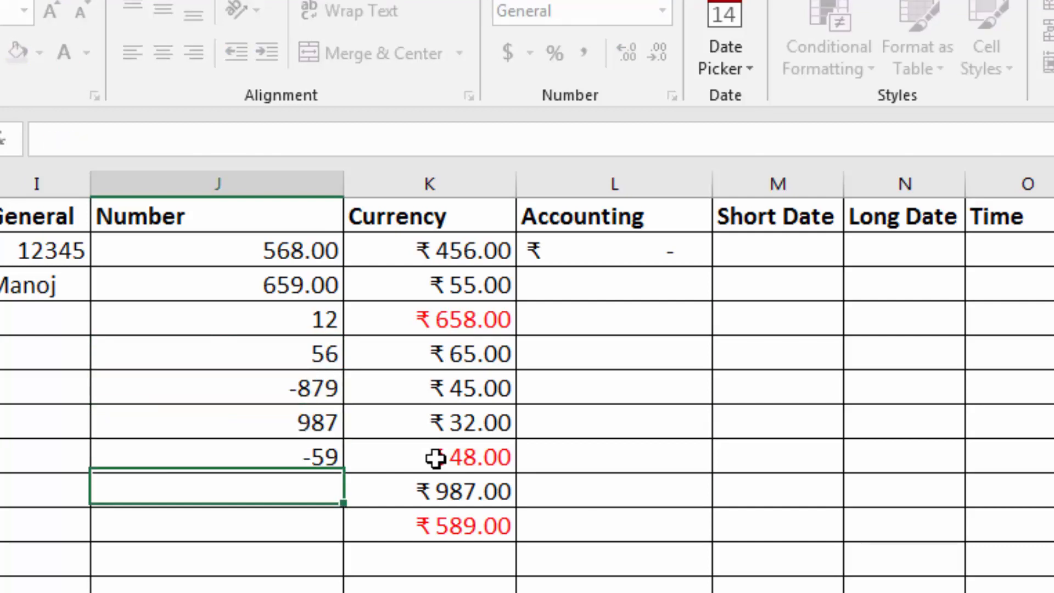
key(Return)
key(Up)
- Apply the Number format to the whole Number column and reduce it to zero decimal places
click(297, 251)
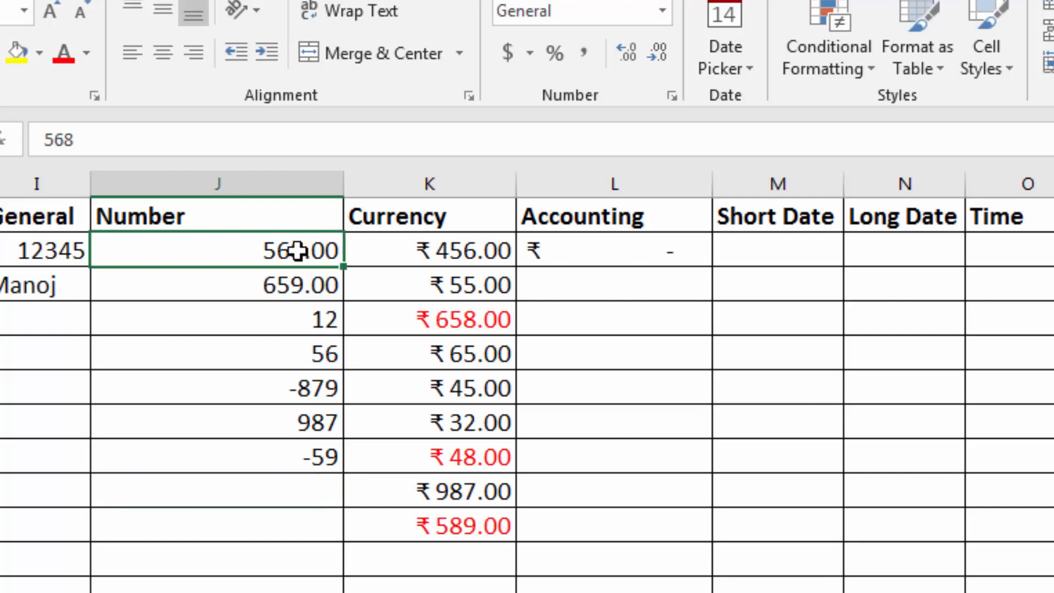
click(302, 285)
click(308, 388)
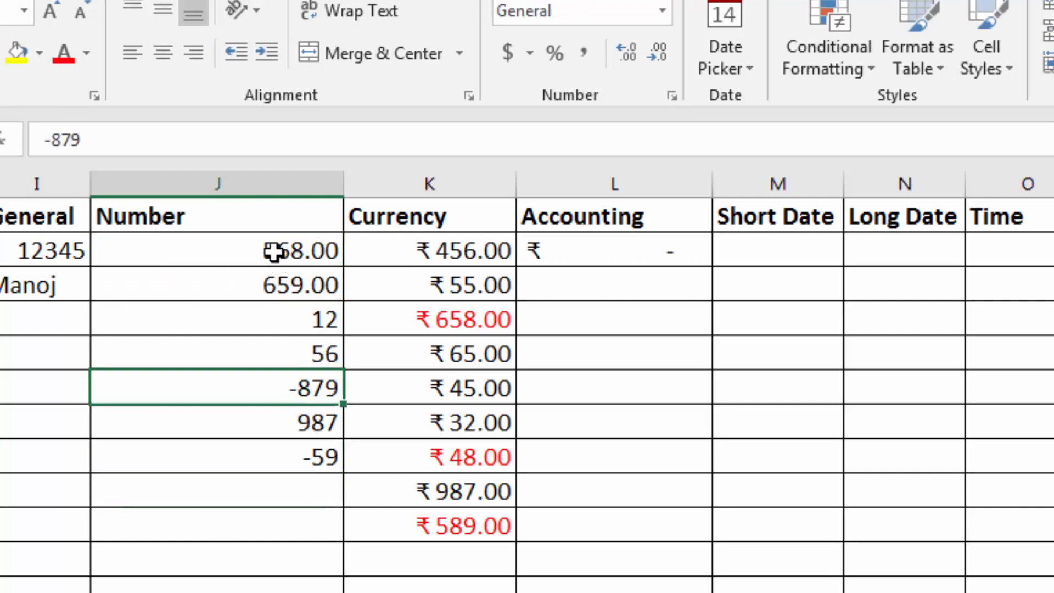
drag(273, 252, 275, 587)
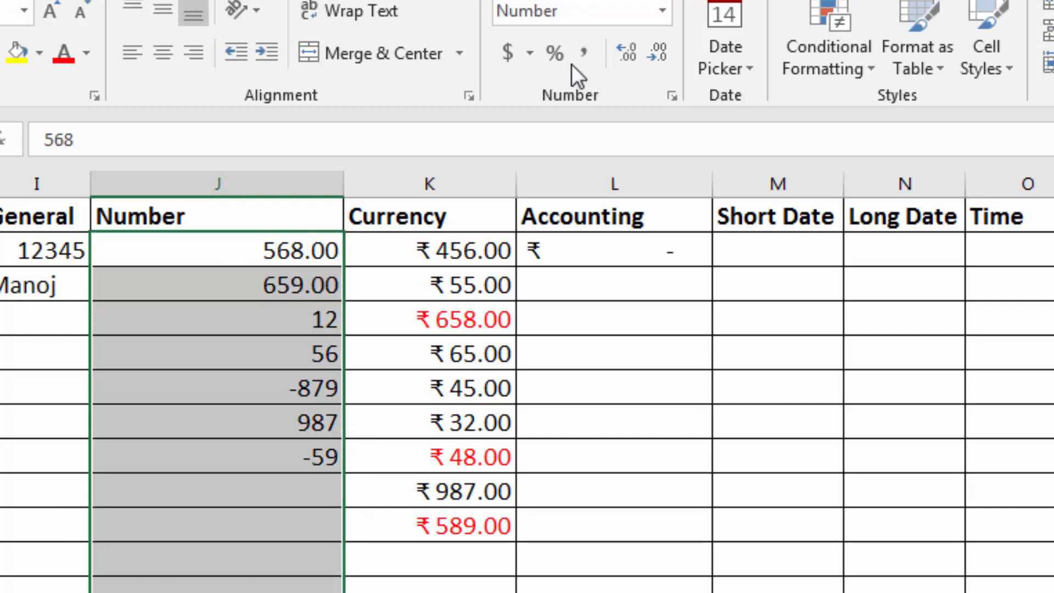
click(663, 11)
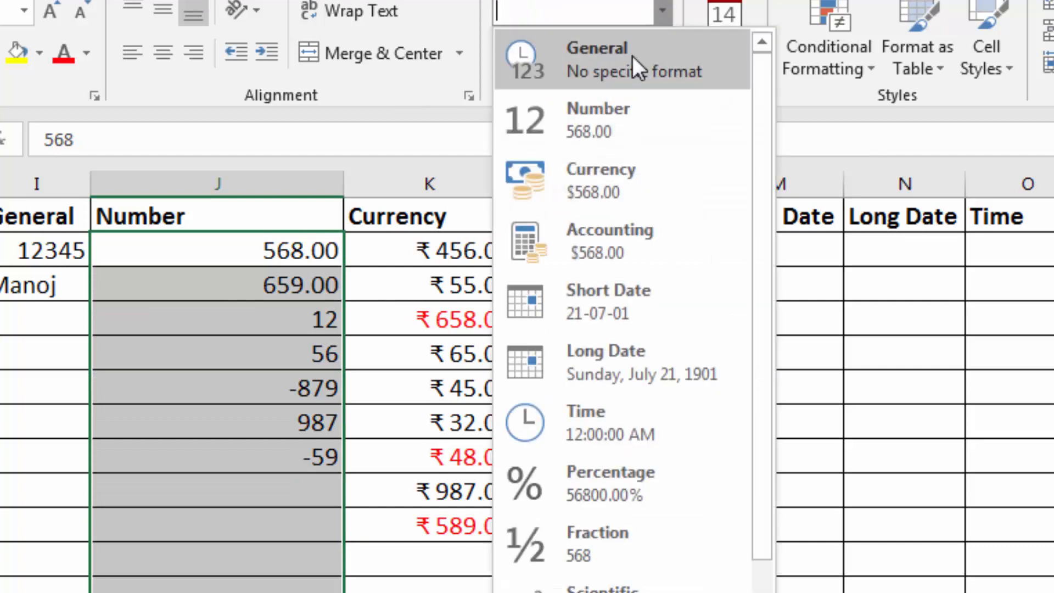
click(615, 107)
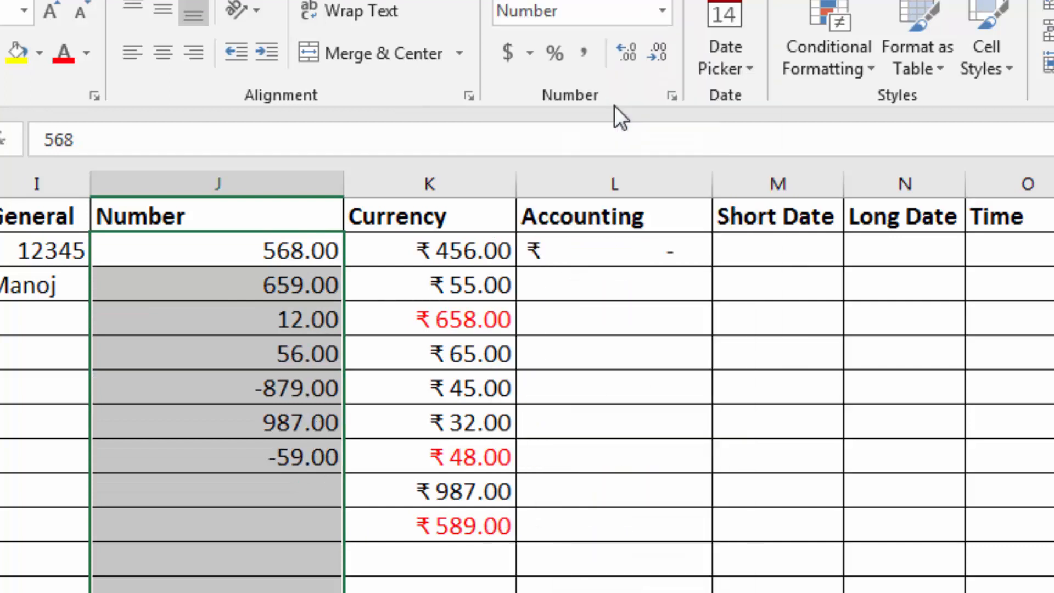
click(646, 51)
click(645, 51)
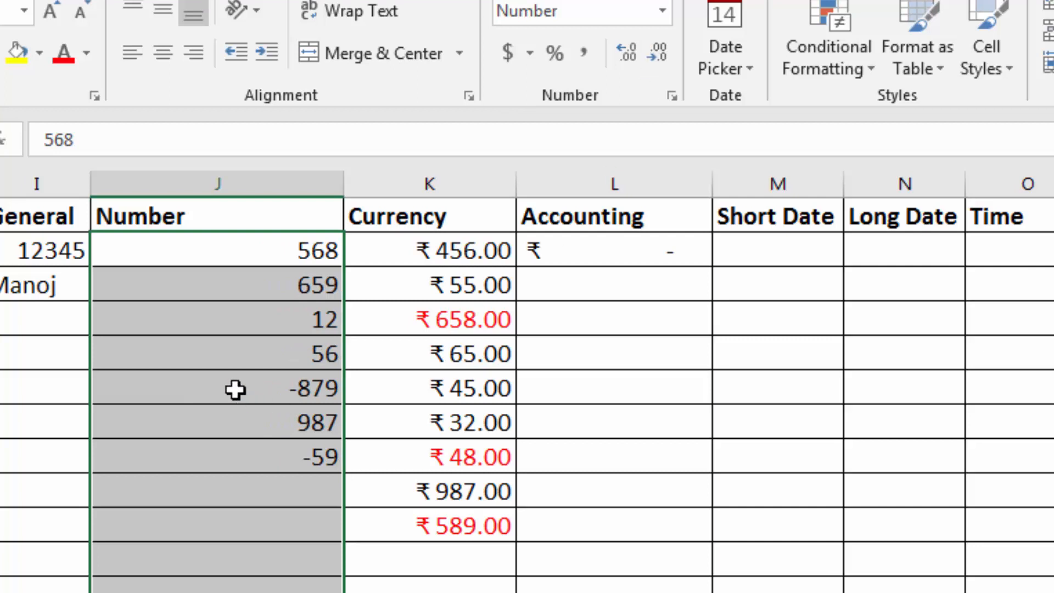
- Format the Number column's negative values in red with parentheses, leaving the 1000 separator off
click(280, 353)
drag(275, 252, 278, 592)
click(663, 11)
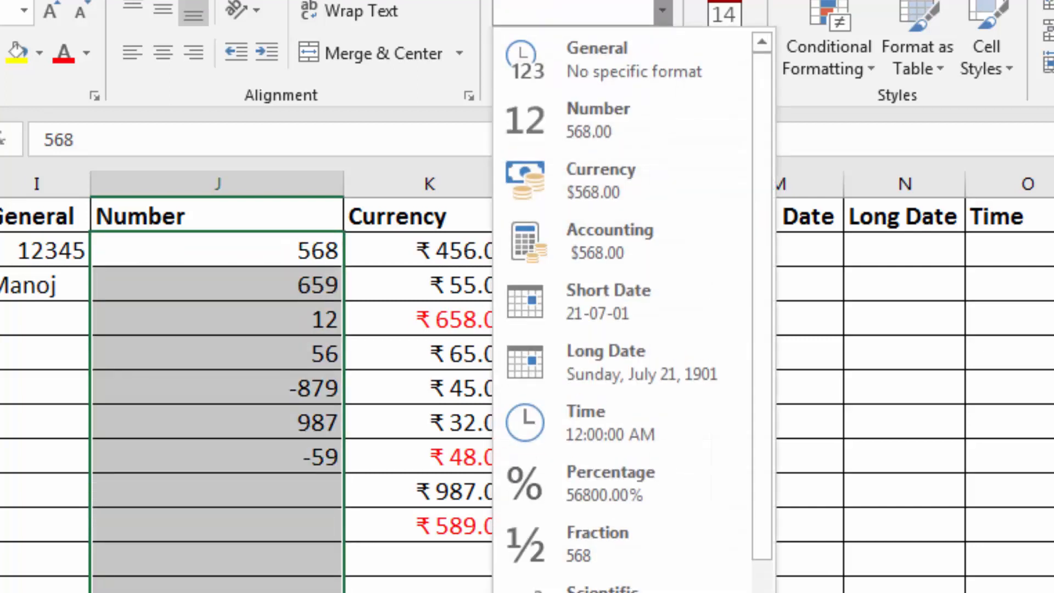
click(697, 592)
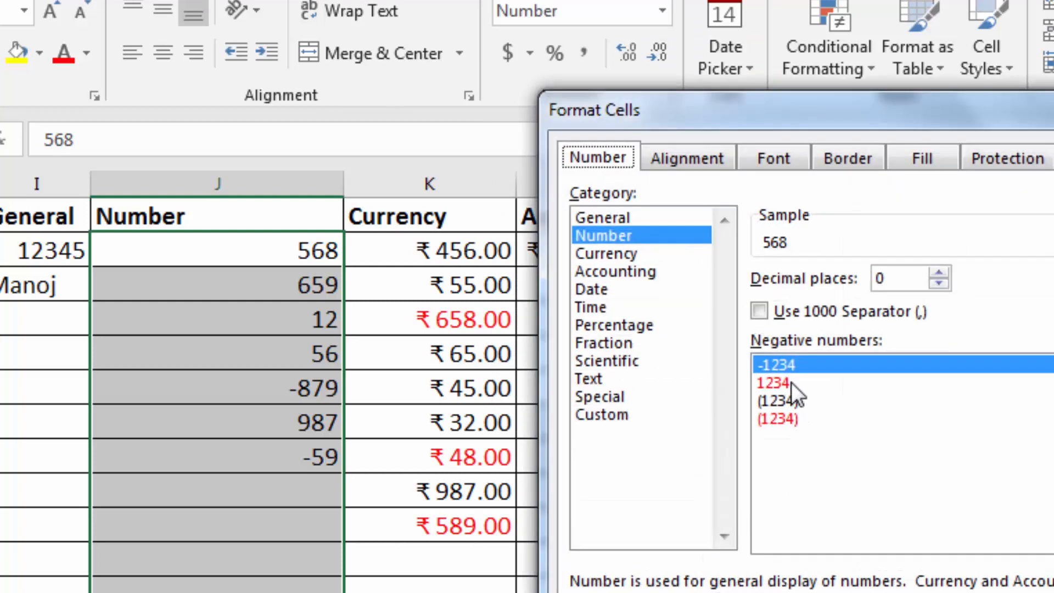
click(792, 382)
click(793, 401)
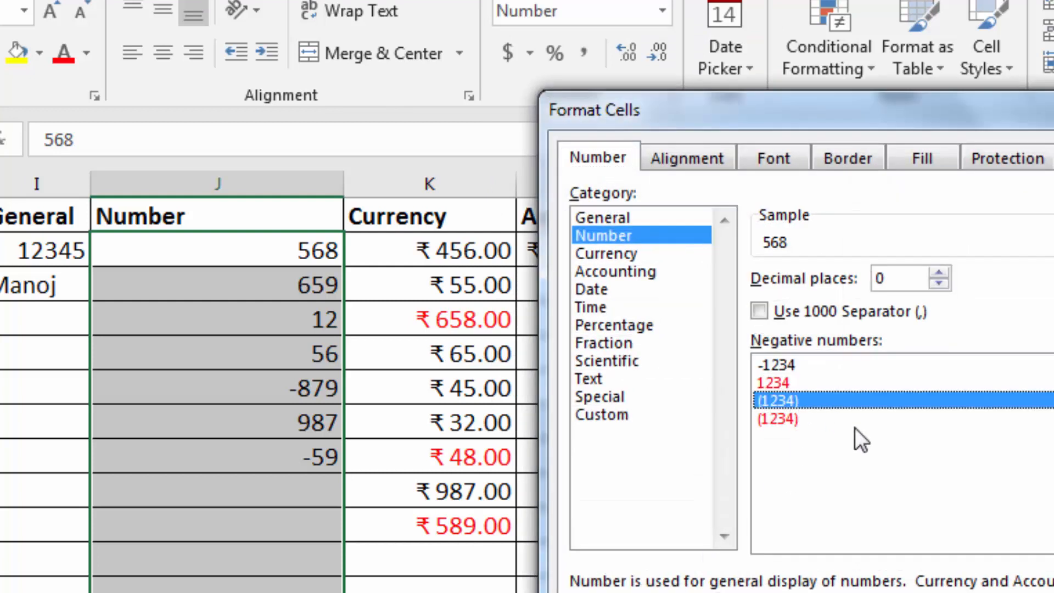
click(790, 420)
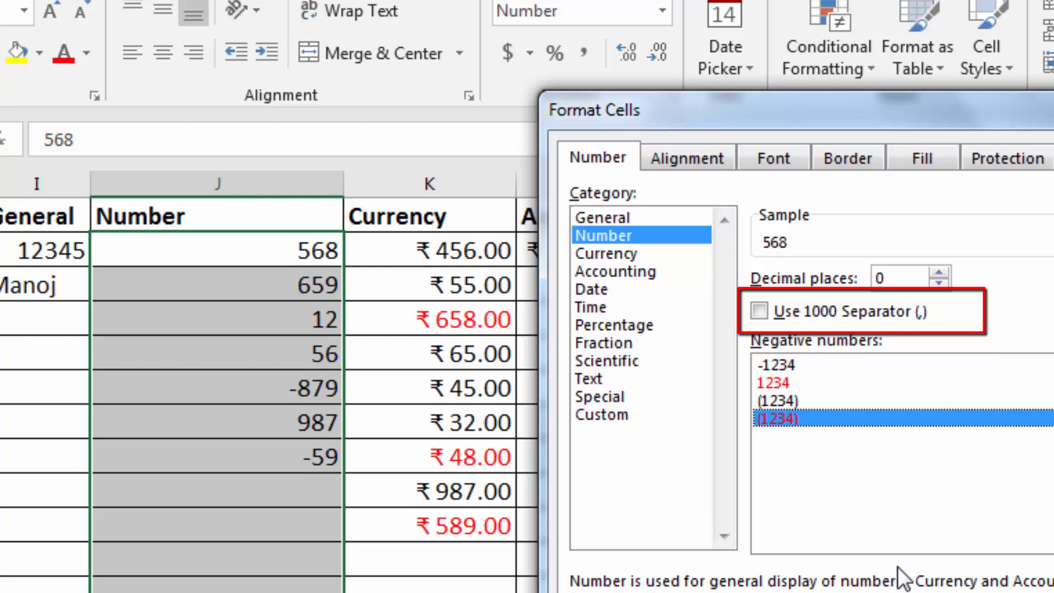
mouse_move(740, 100)
mouse_down()
mouse_move(644, 139)
mouse_move(623, 133)
mouse_up()
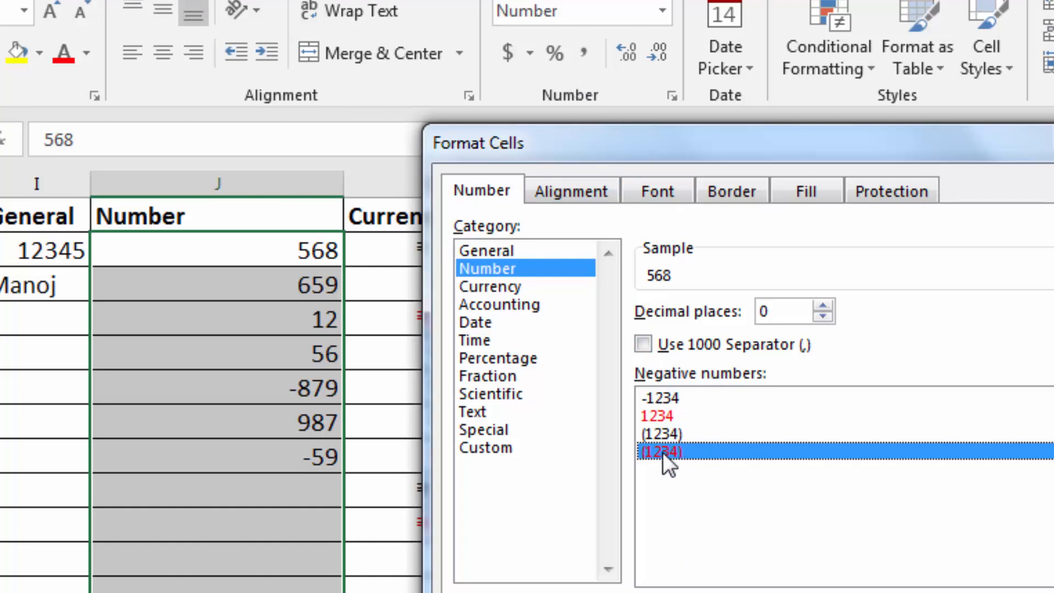
key(Return)
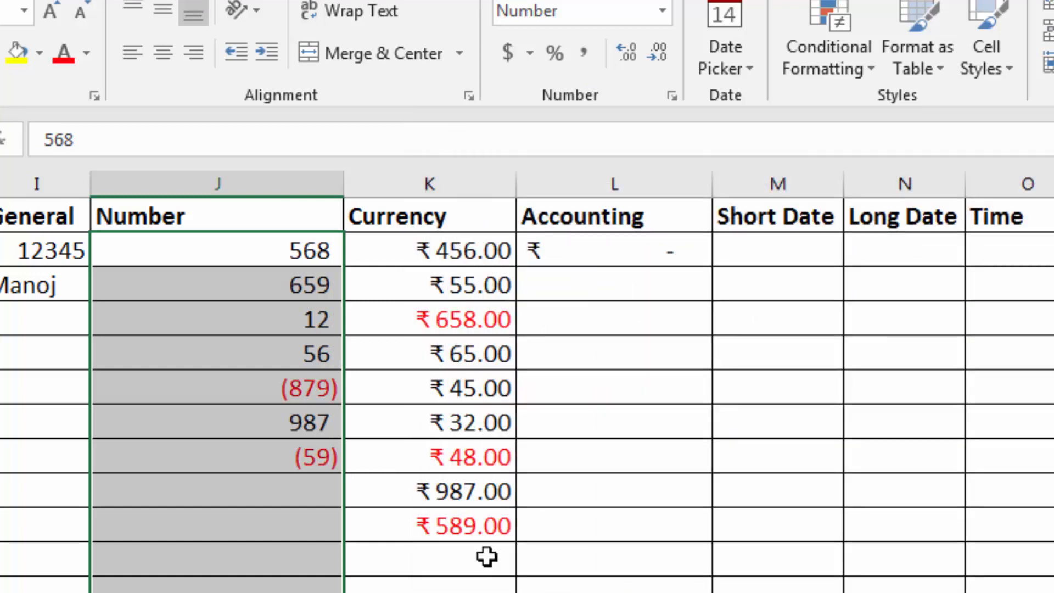
click(298, 463)
click(291, 375)
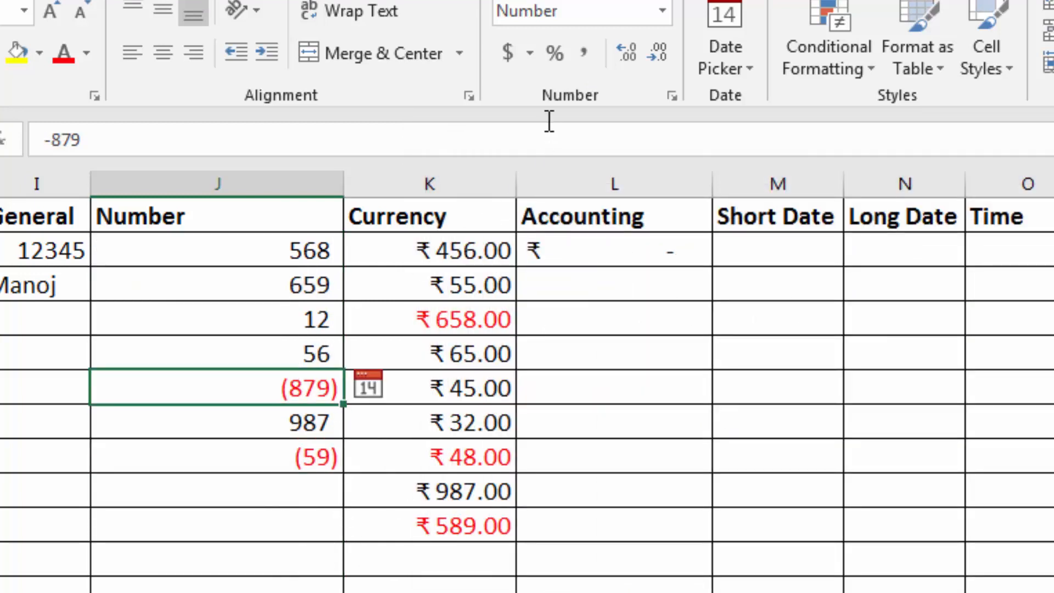
- Replace the first five values in the Number column with 125648, 23699965, 2566445, 6587745 and -45987874
drag(292, 250, 292, 489)
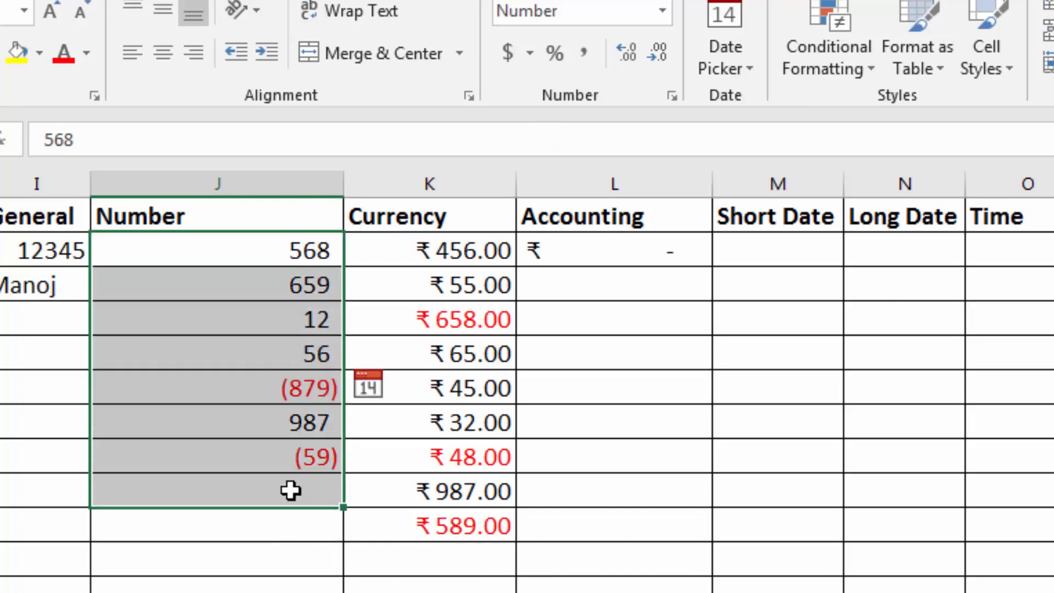
click(278, 254)
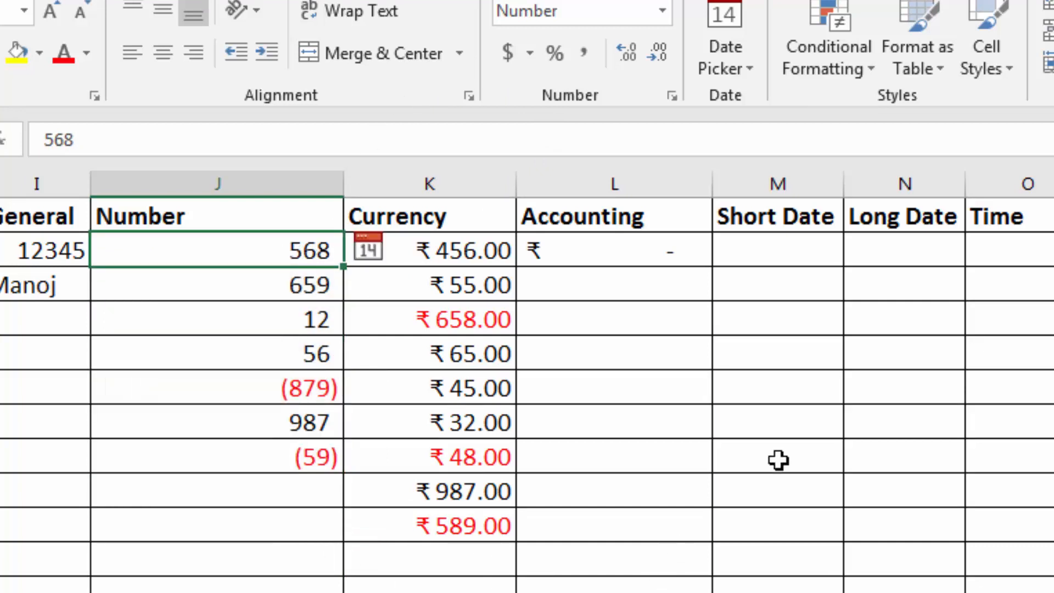
text(12564)
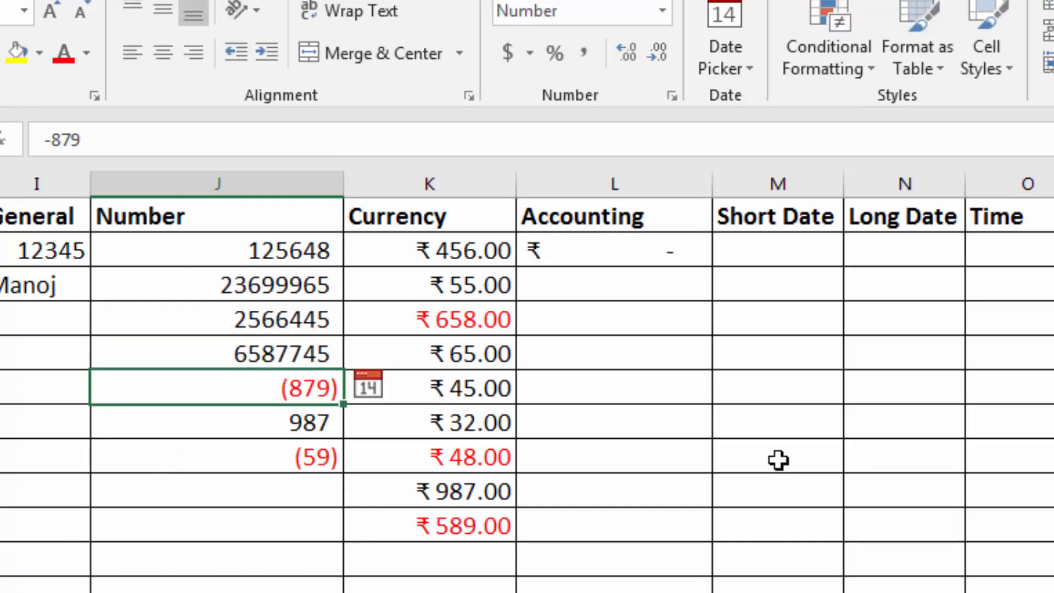
text(-45987874)
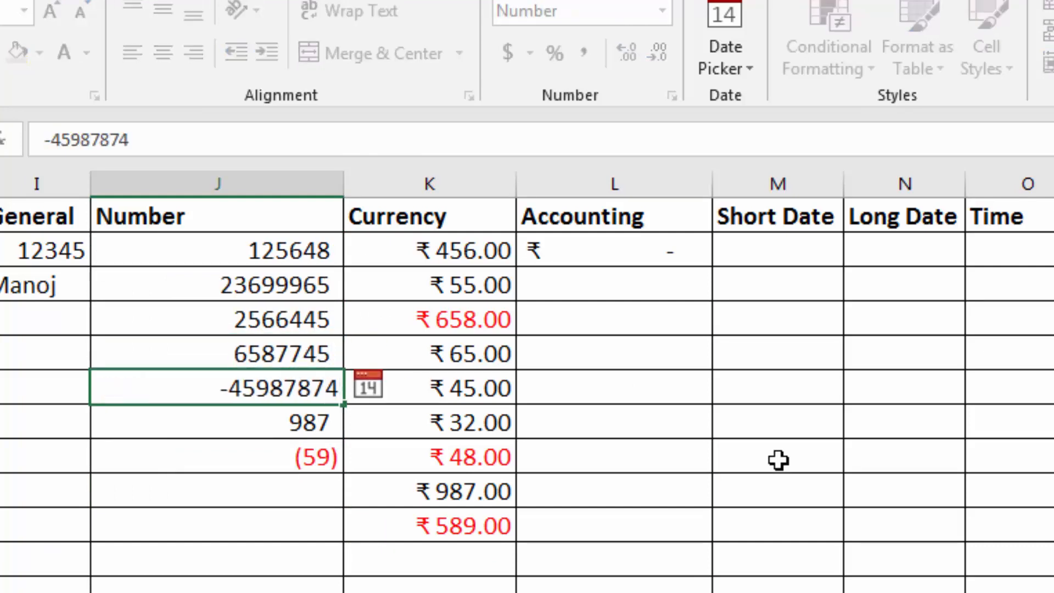
key(Return)
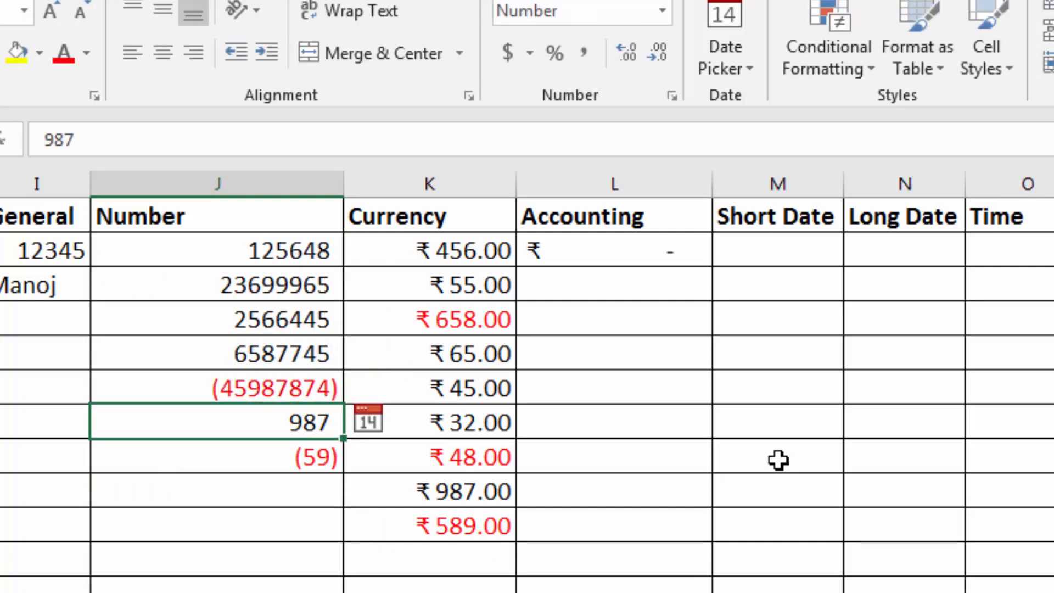
key(Return)
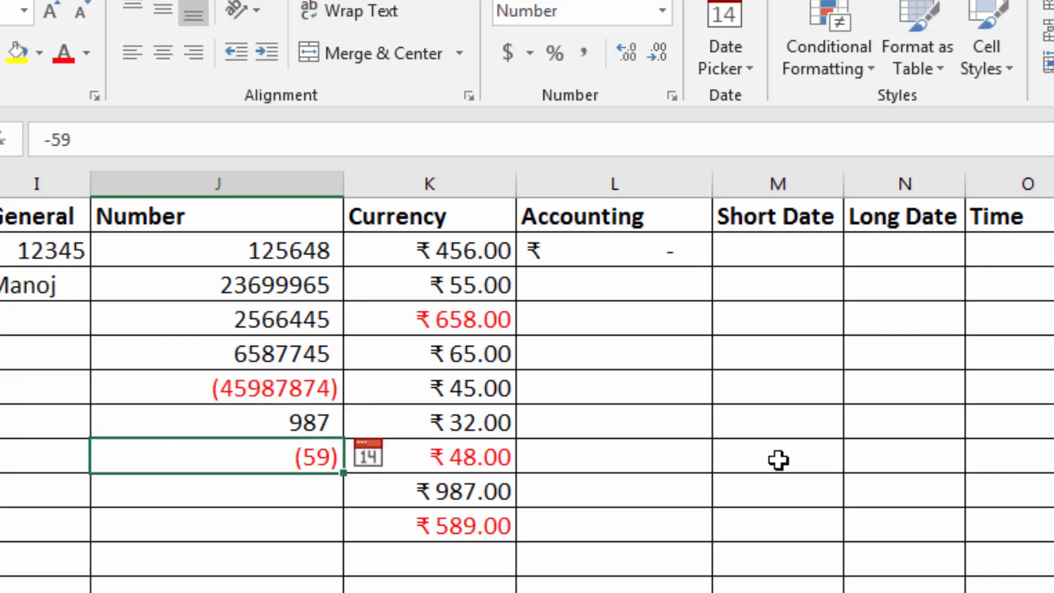
- Change the last value in the Number column to -584
key(F2)
key(BackSpace)
key(BackSpace)
text(584)
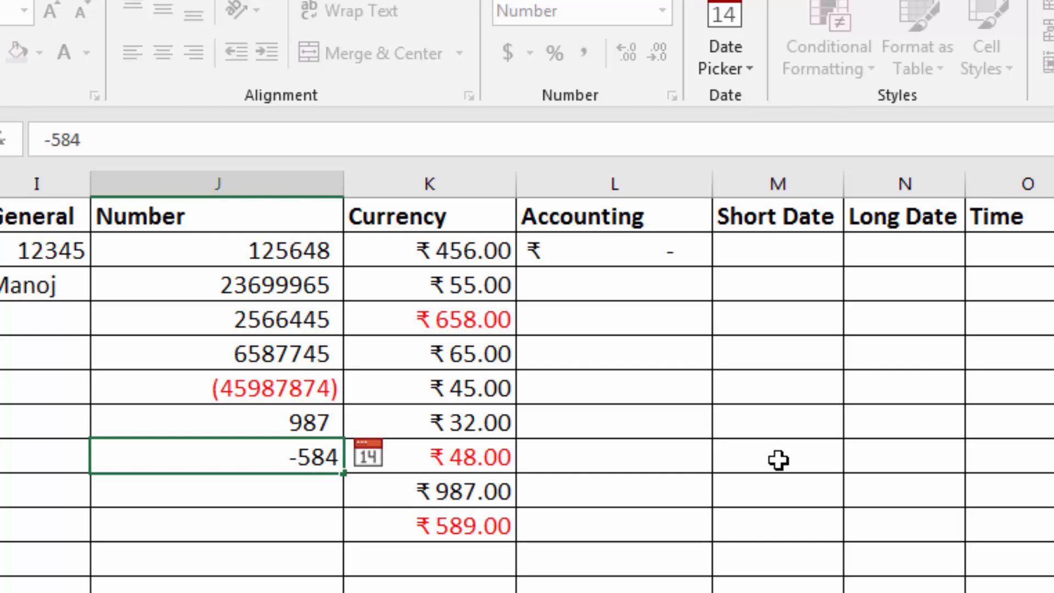
key(Return)
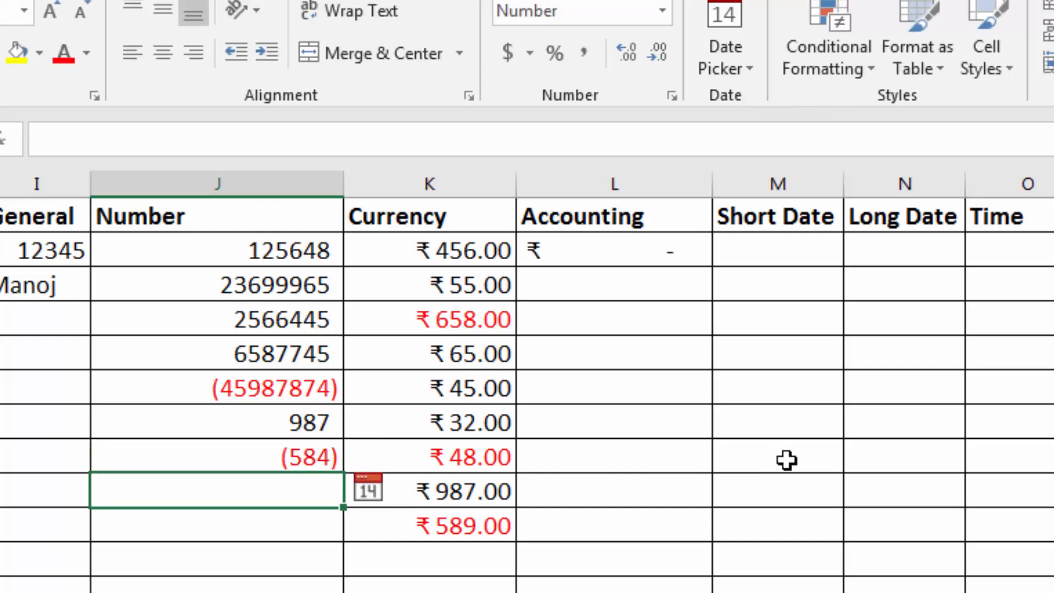
click(447, 387)
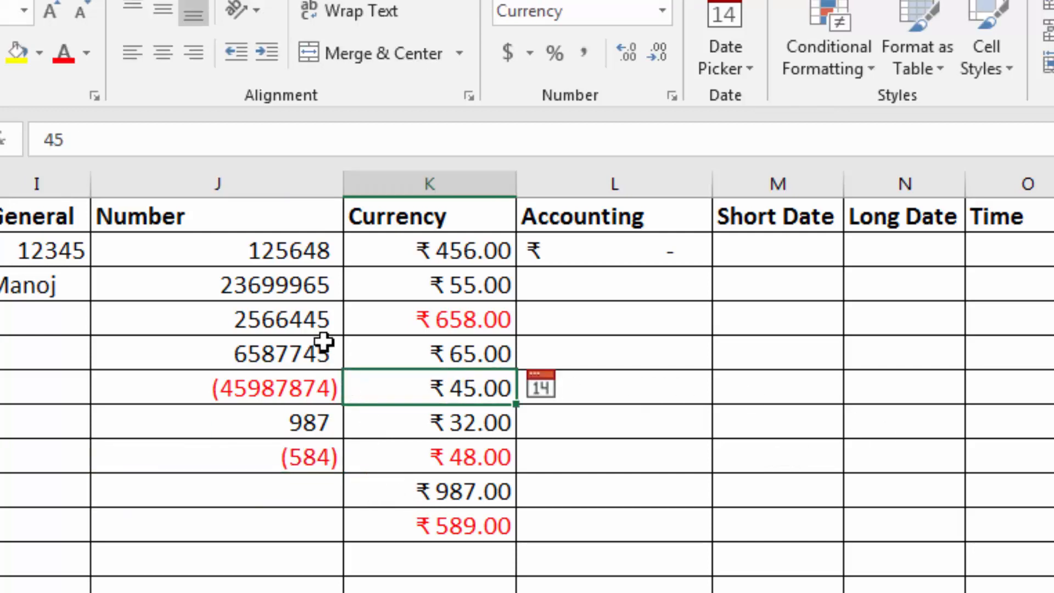
- Apply the Comma Style to the whole Number column and reduce it to zero decimal places
drag(295, 249, 301, 582)
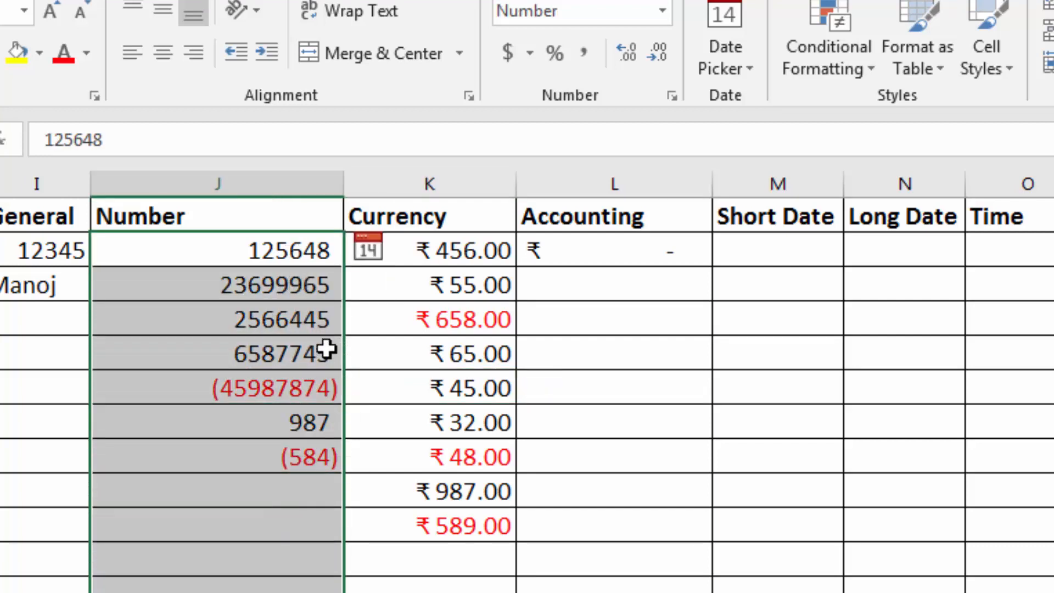
click(585, 55)
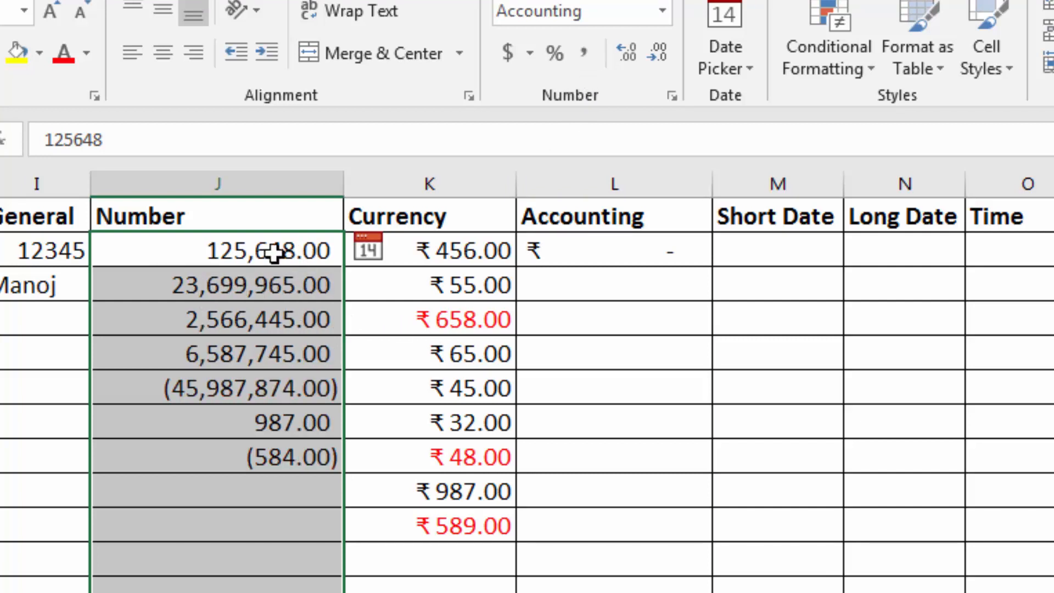
click(656, 55)
click(655, 55)
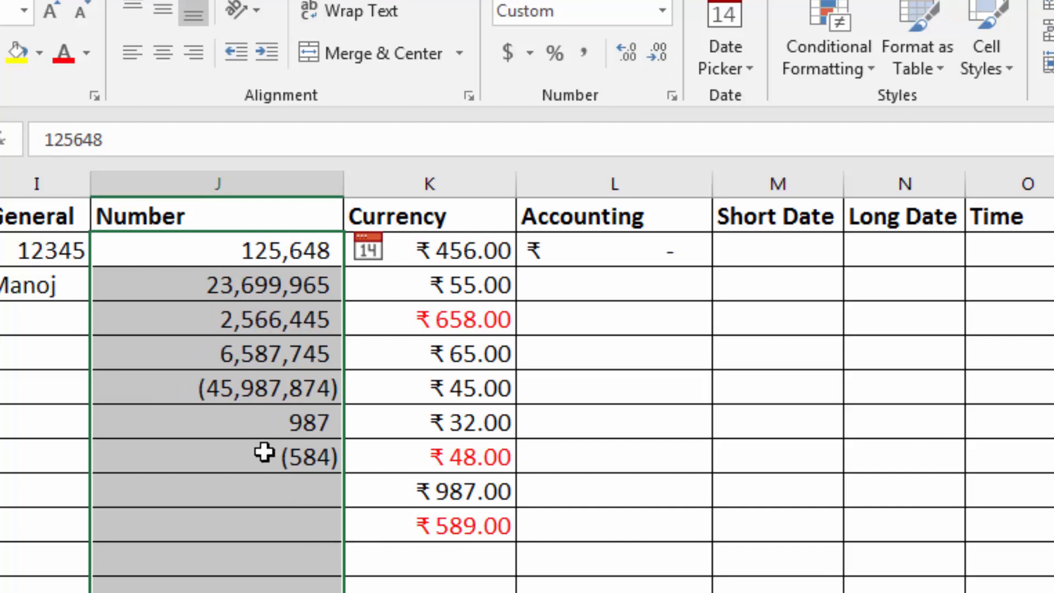
- Examine the Number column's comma-separated positive and negative values and the custom format code behind them
click(322, 425)
click(316, 456)
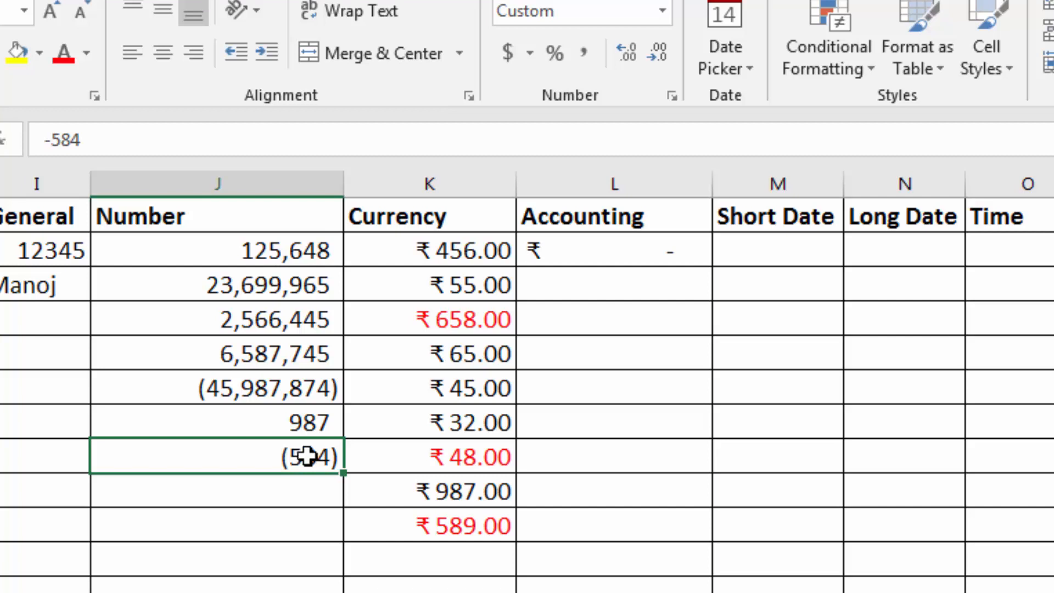
click(305, 390)
click(296, 357)
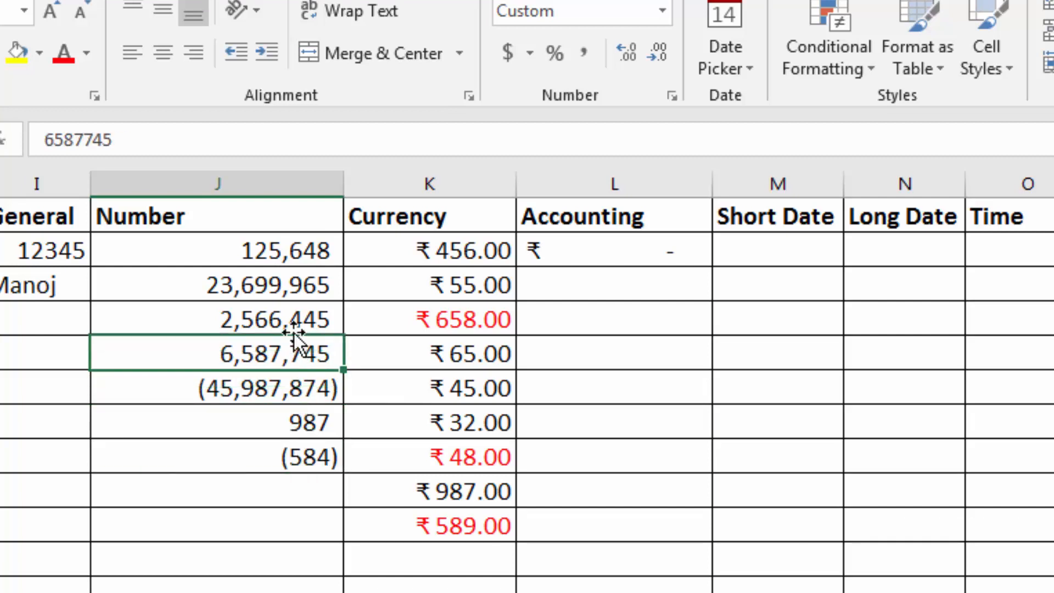
click(294, 321)
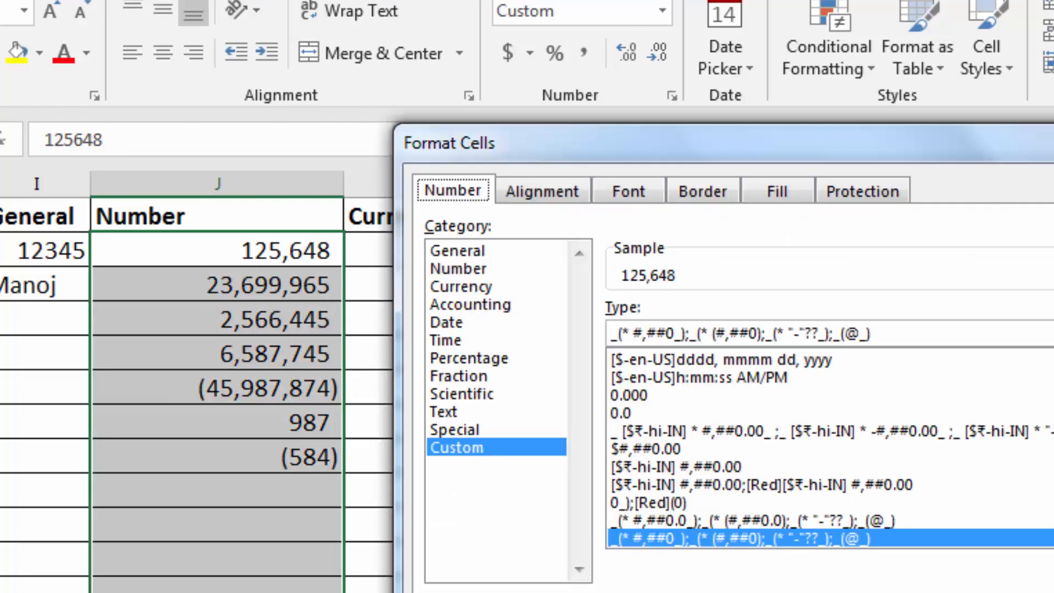
key(Return)
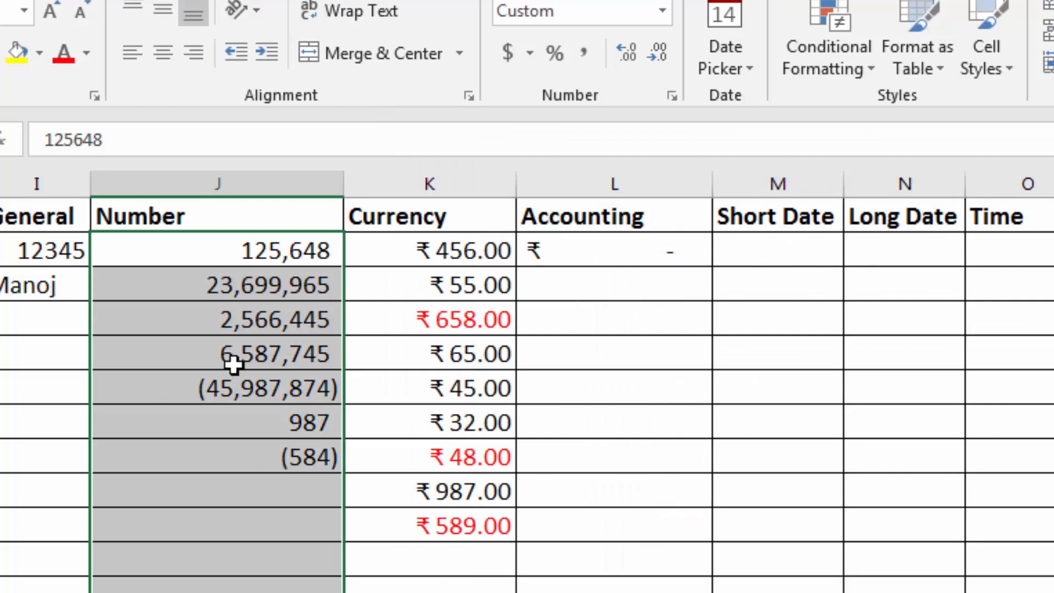
click(228, 358)
click(263, 391)
click(264, 490)
click(270, 527)
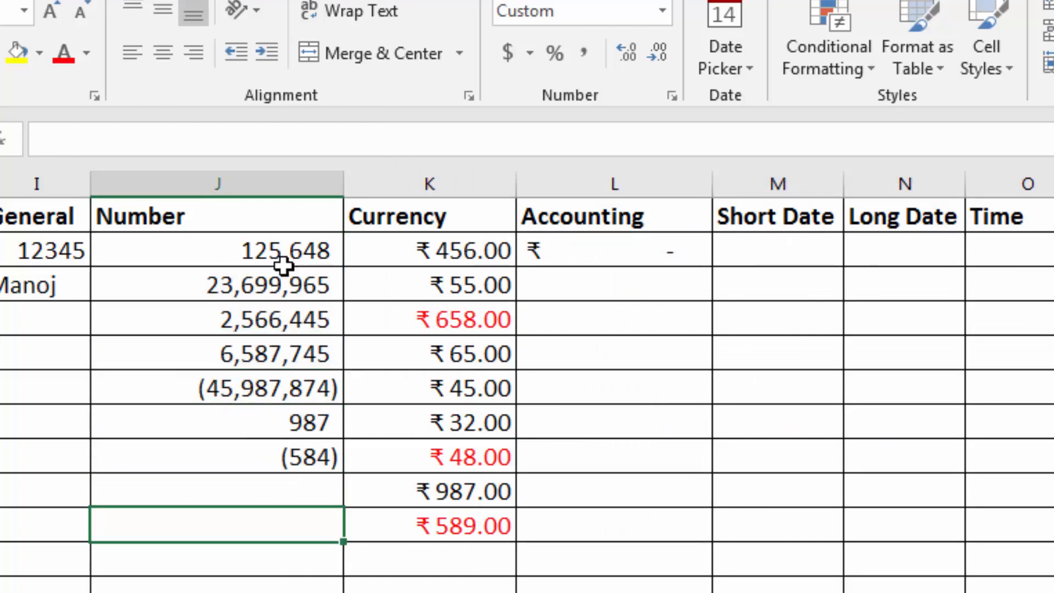
drag(283, 252, 283, 281)
drag(284, 501, 285, 467)
click(281, 398)
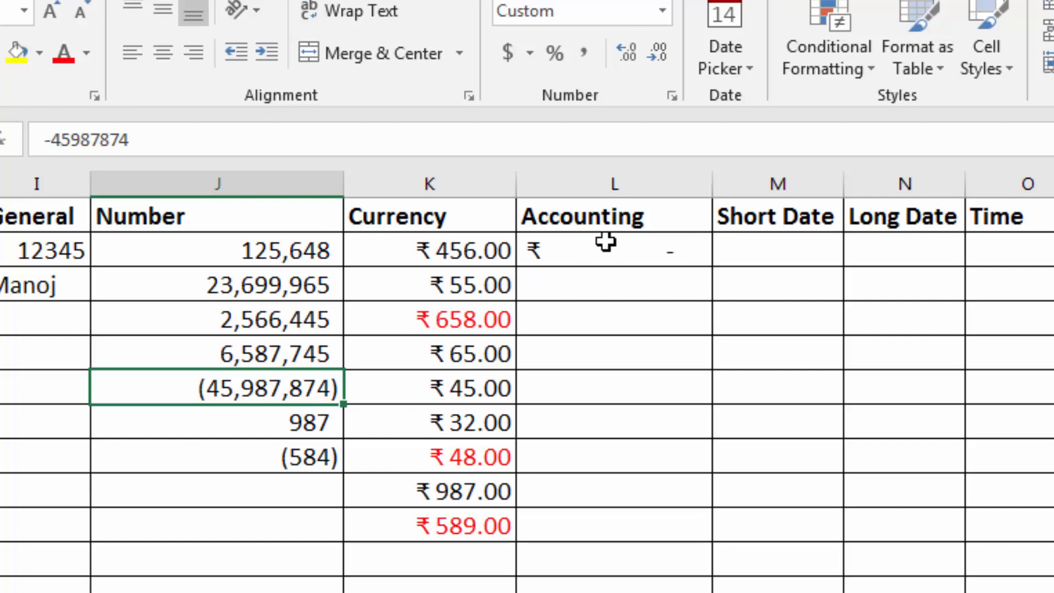
- Delete three columns before the General column
click(1, 248)
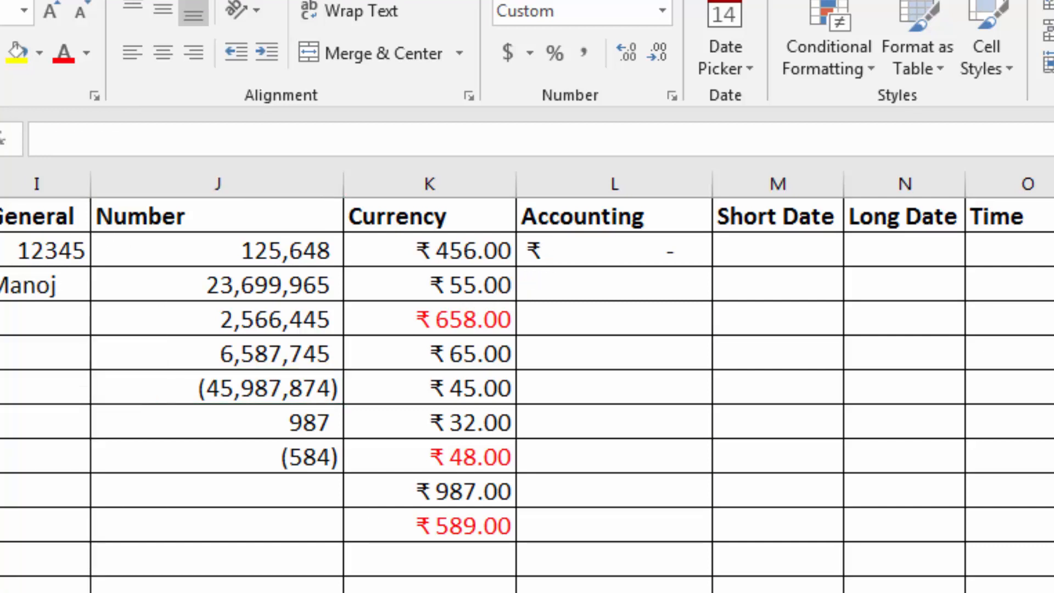
right_click(1, 256)
click(1, 439)
- Enter the date 5-4-2023 in the first cell under the Short Date heading
click(537, 329)
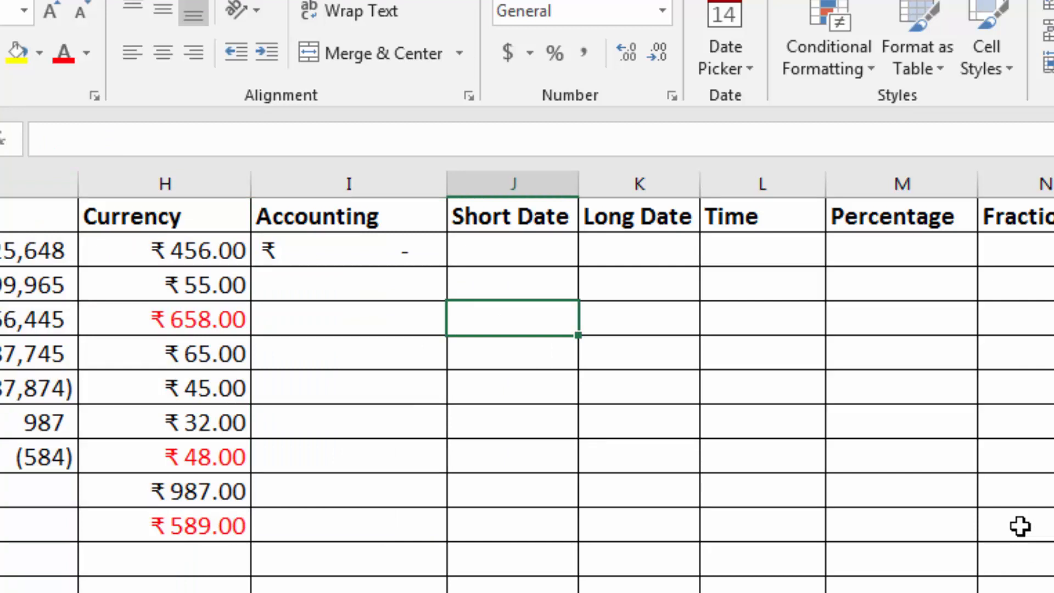
key(Up)
key(Up)
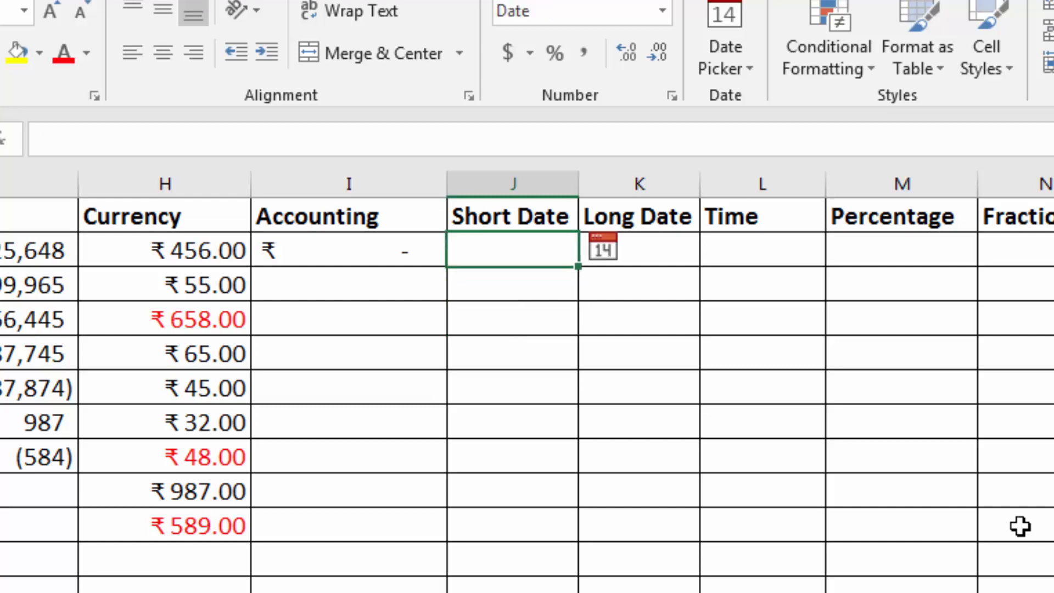
text(5-4-2023)
key(Return)
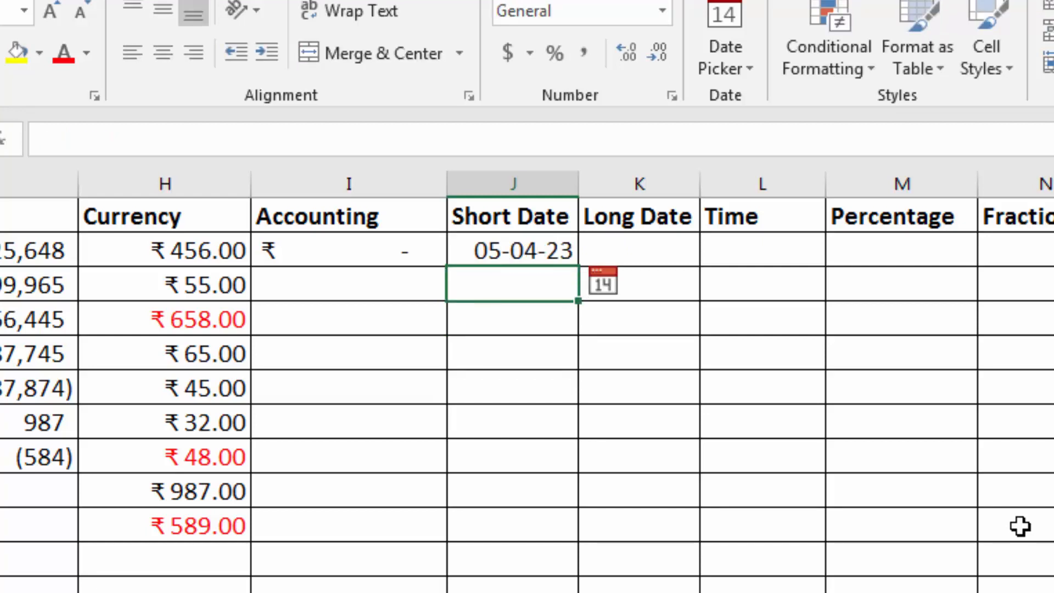
- Examine the date in the Short Date column and the pop-up calendar offered for that cell
click(515, 331)
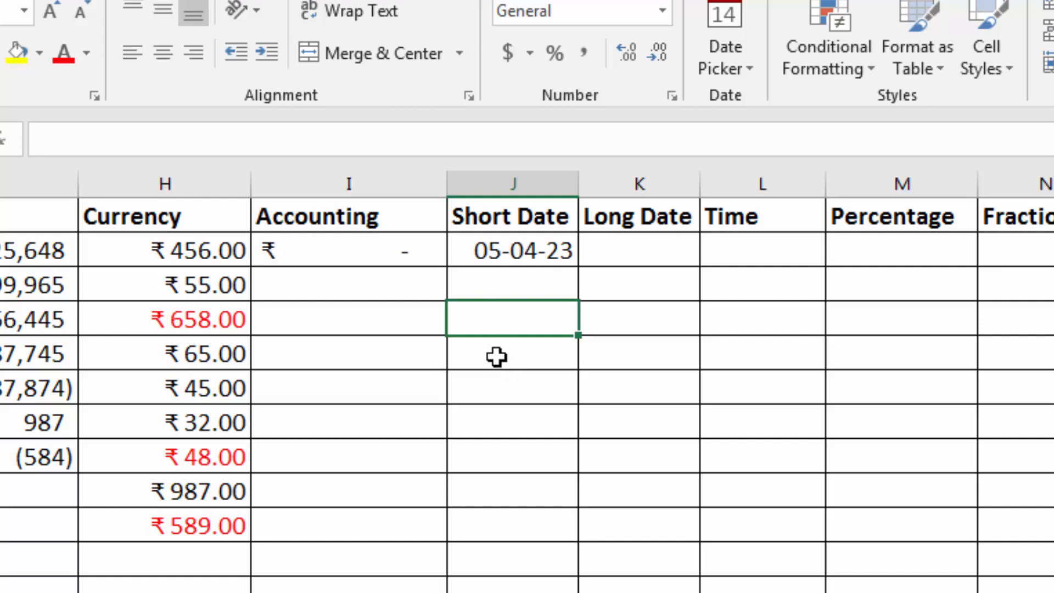
click(484, 254)
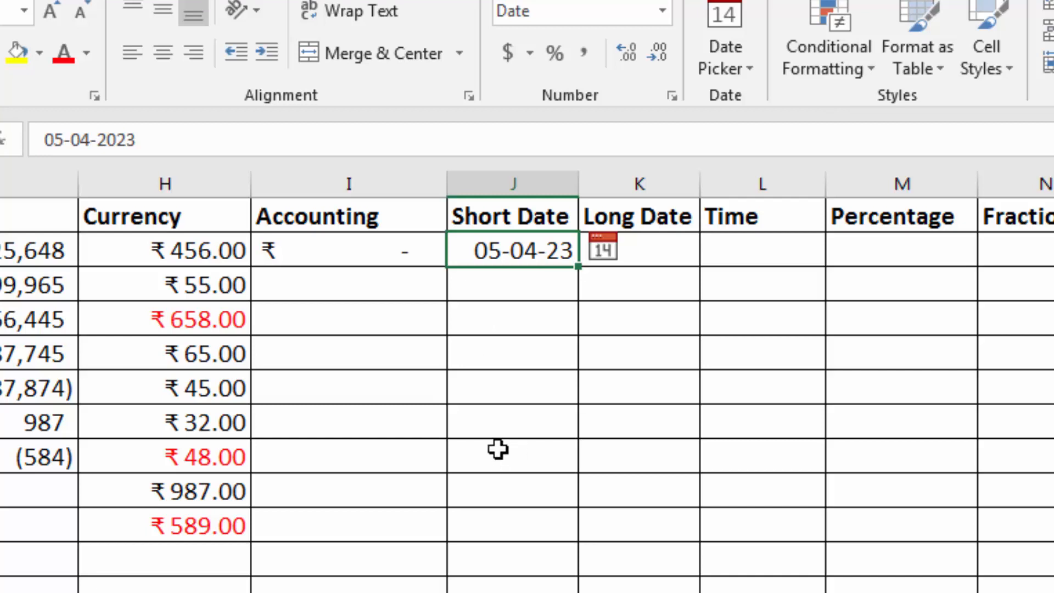
click(512, 281)
click(508, 251)
click(604, 252)
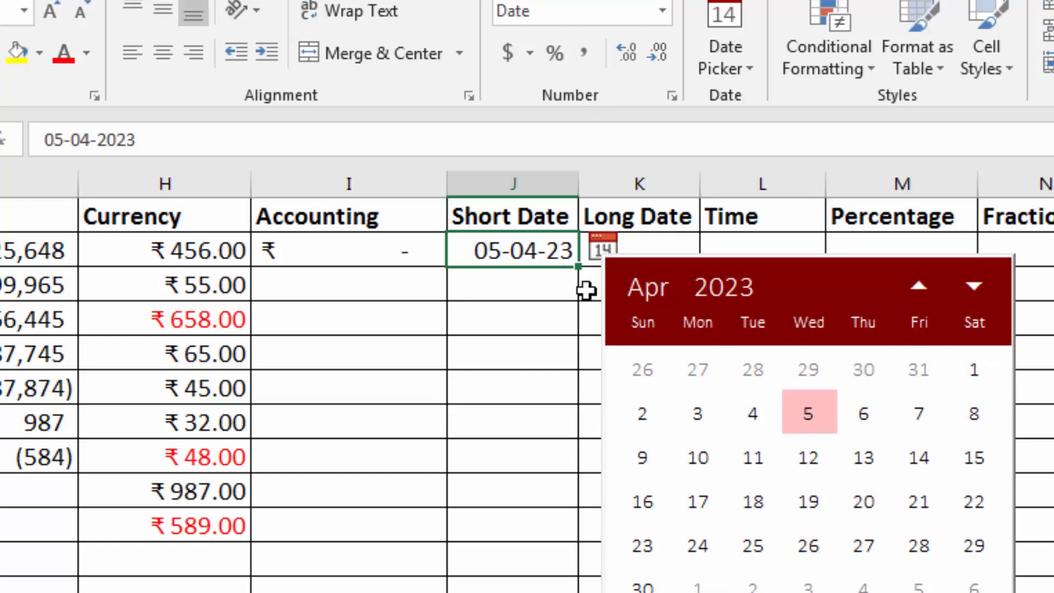
click(586, 291)
click(533, 261)
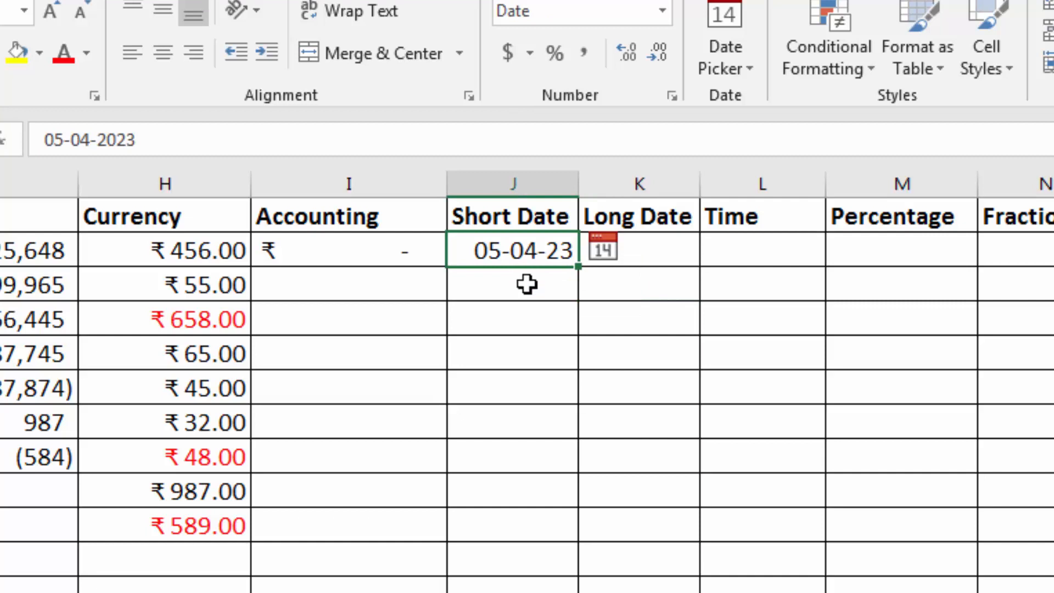
click(529, 282)
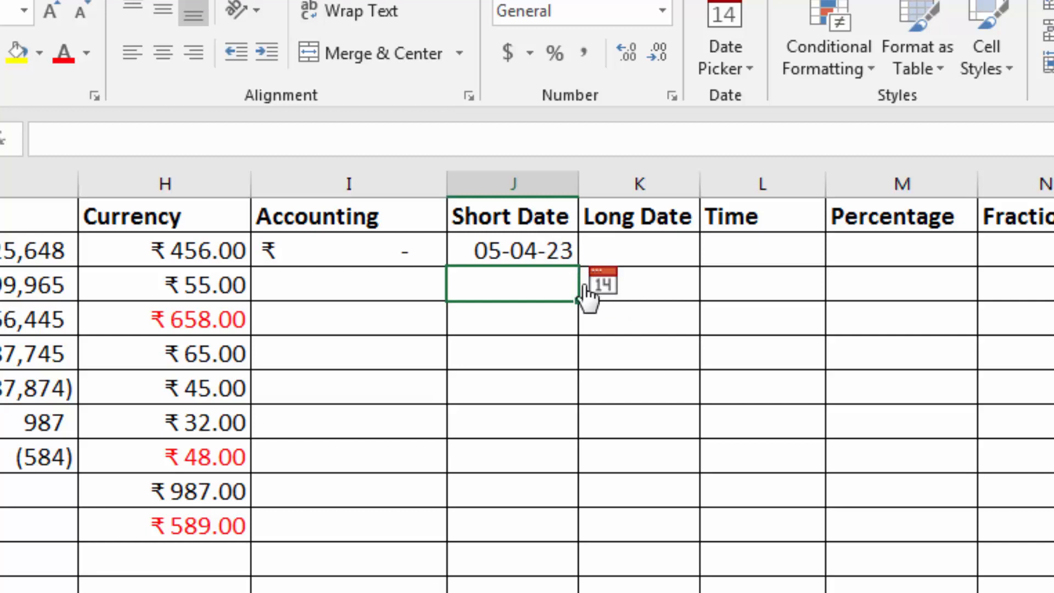
click(536, 315)
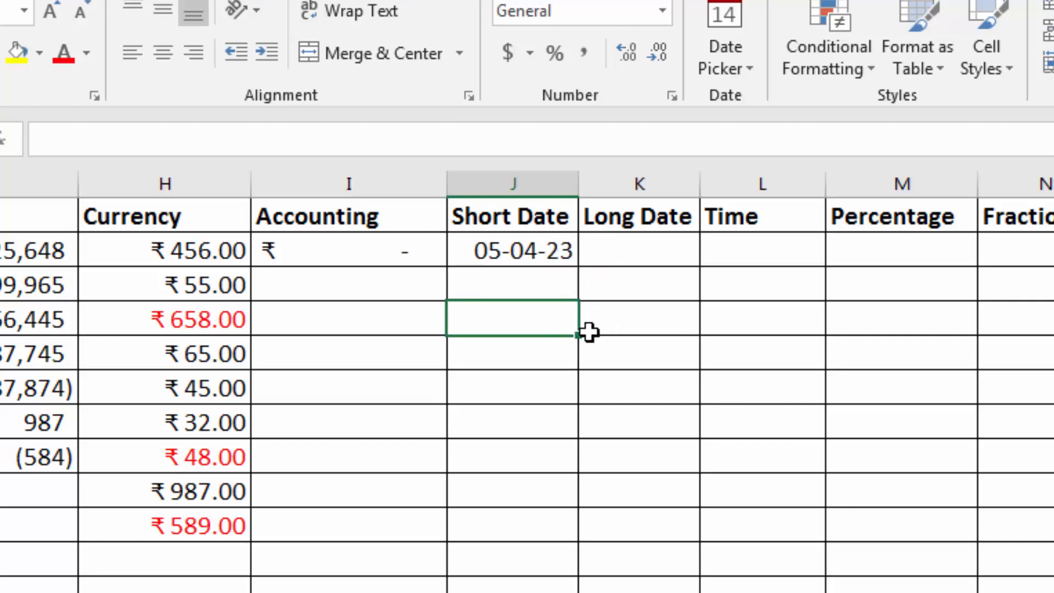
click(547, 289)
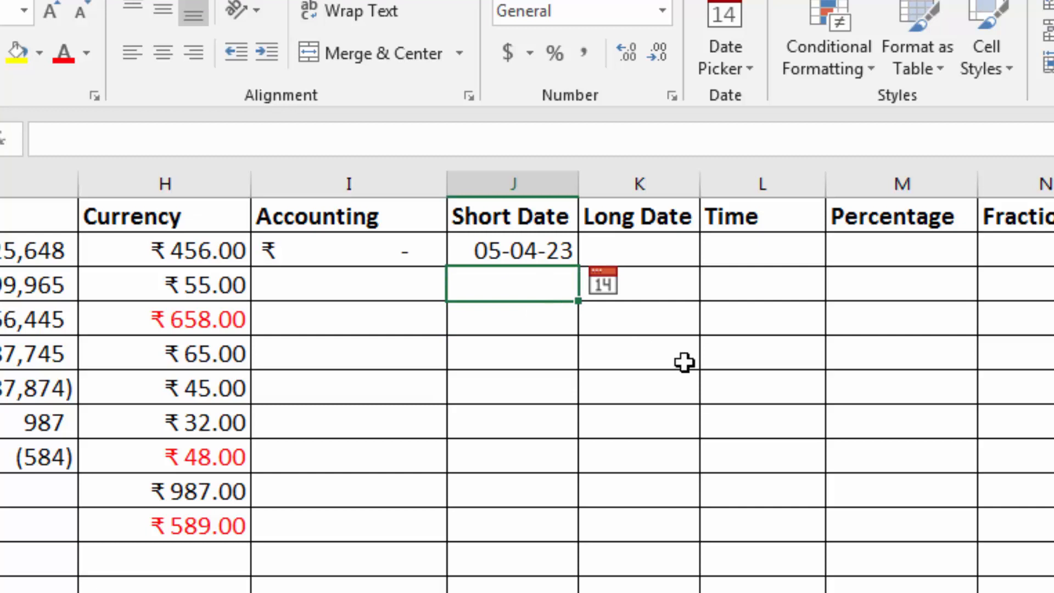
- Fill the Short Date column with consecutive dates from 05-04-23 down to the table's last row
click(512, 247)
drag(577, 268, 571, 591)
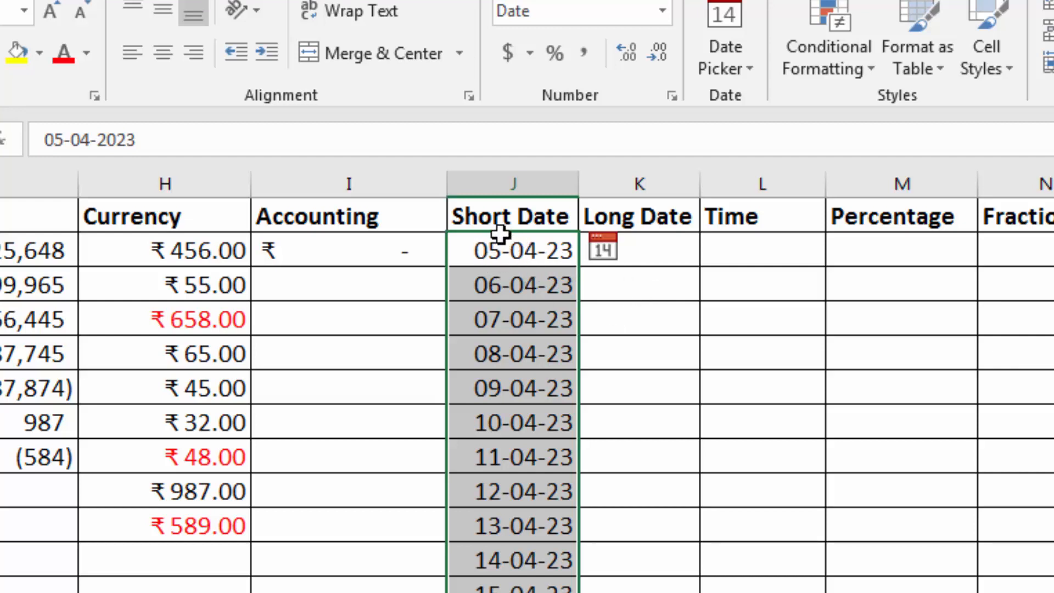
- Try the Long Date format on the filled dates in the Short Date column, and undo it
click(662, 11)
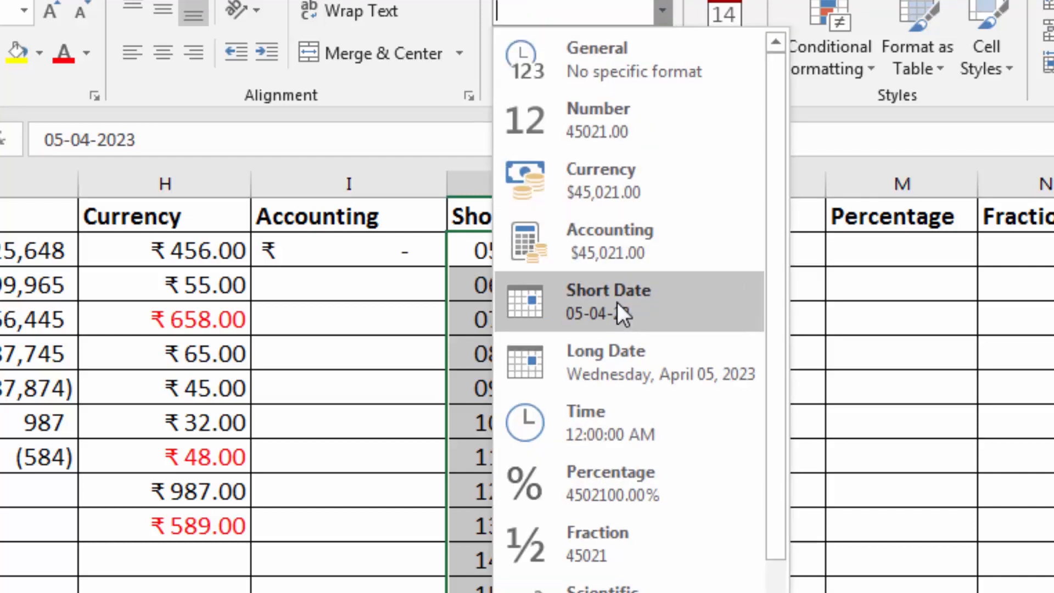
click(614, 354)
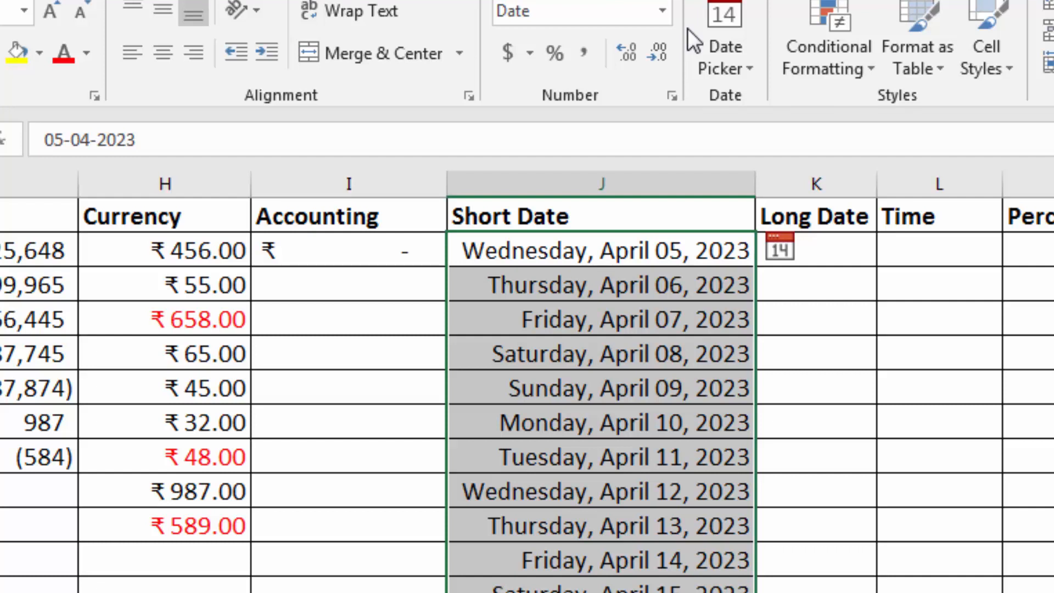
key(ctrl+z)
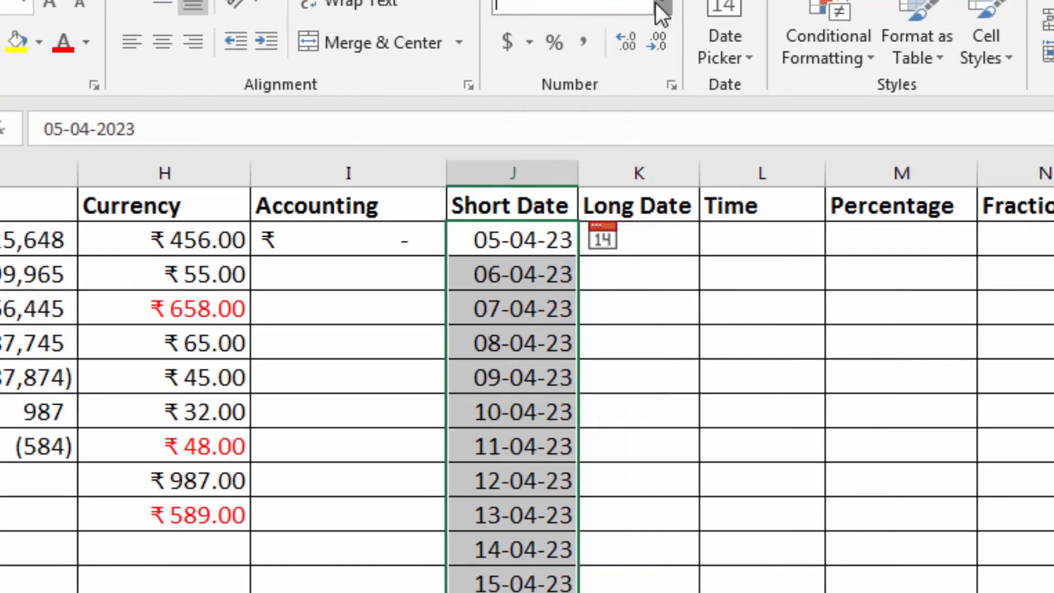
- Format the dates in the Short Date column with the 14-Mar-12 date type, keeping the English (United States) locale
click(663, 11)
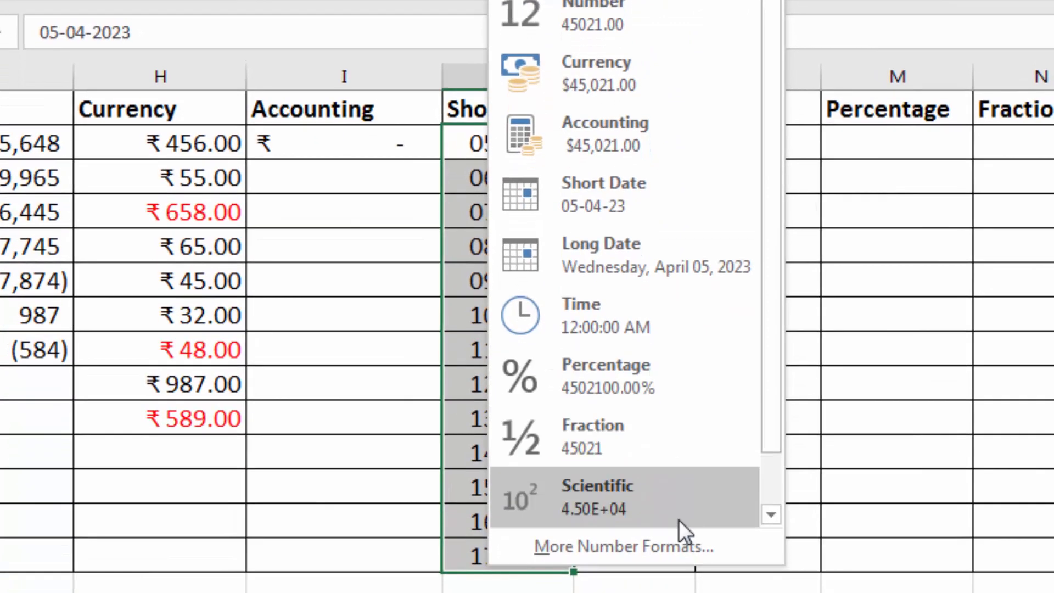
click(619, 541)
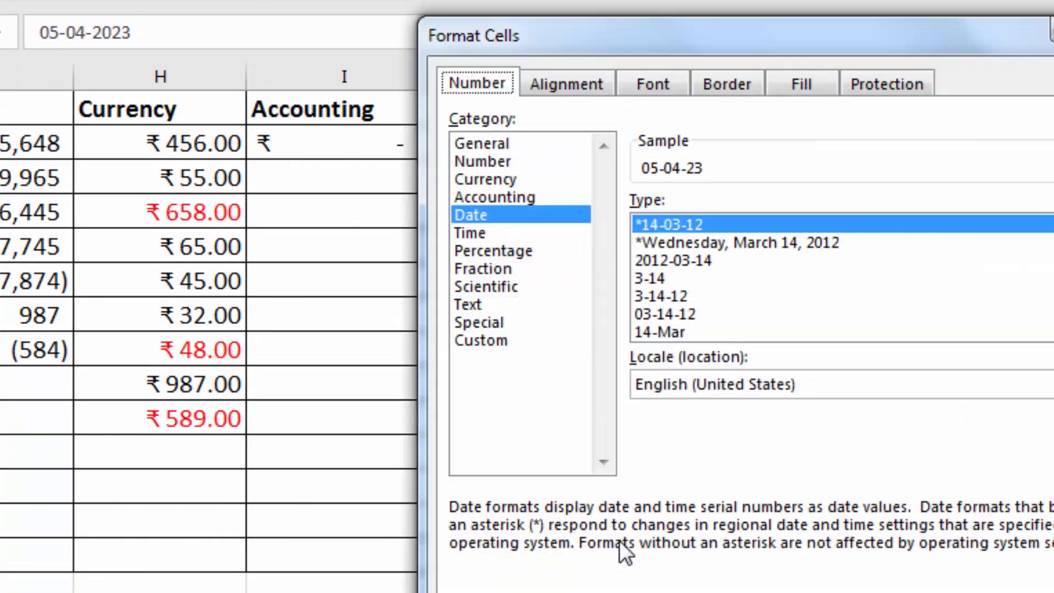
drag(773, 41, 945, 0)
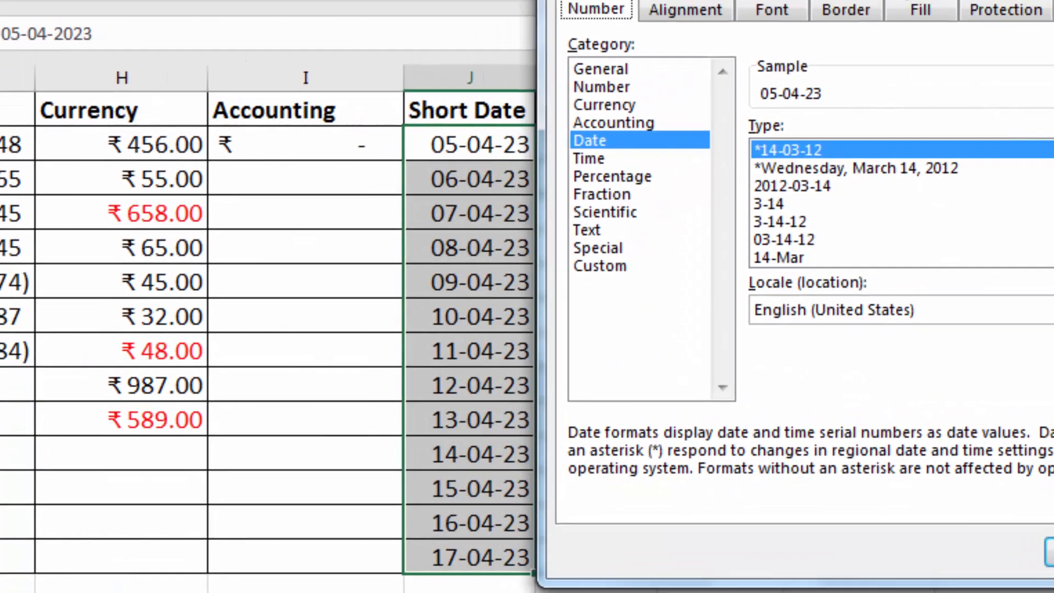
scroll(854, 232, down, 1)
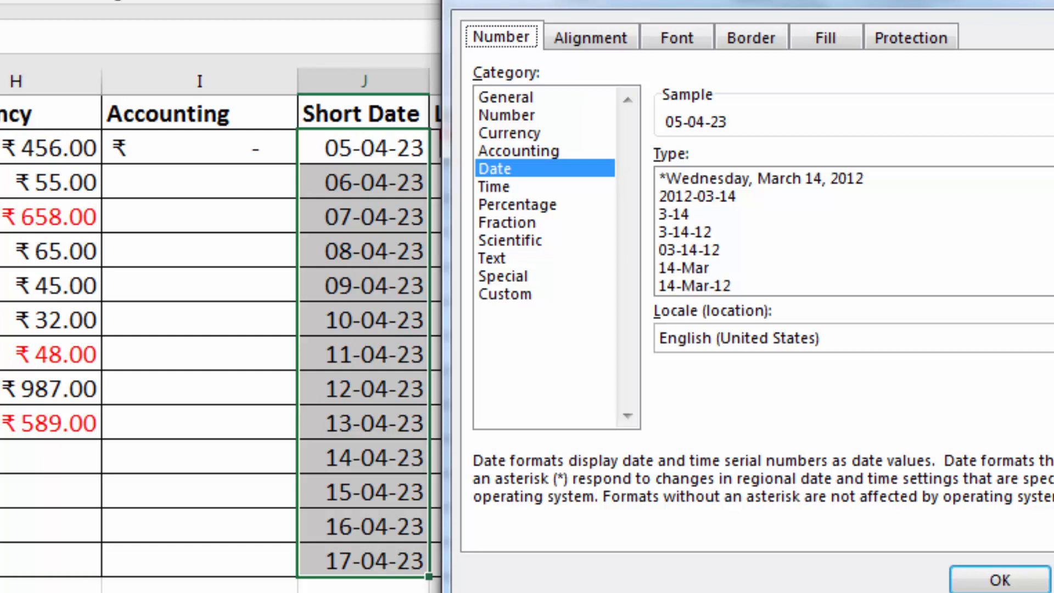
scroll(854, 231, down, 1)
scroll(854, 231, down, 3)
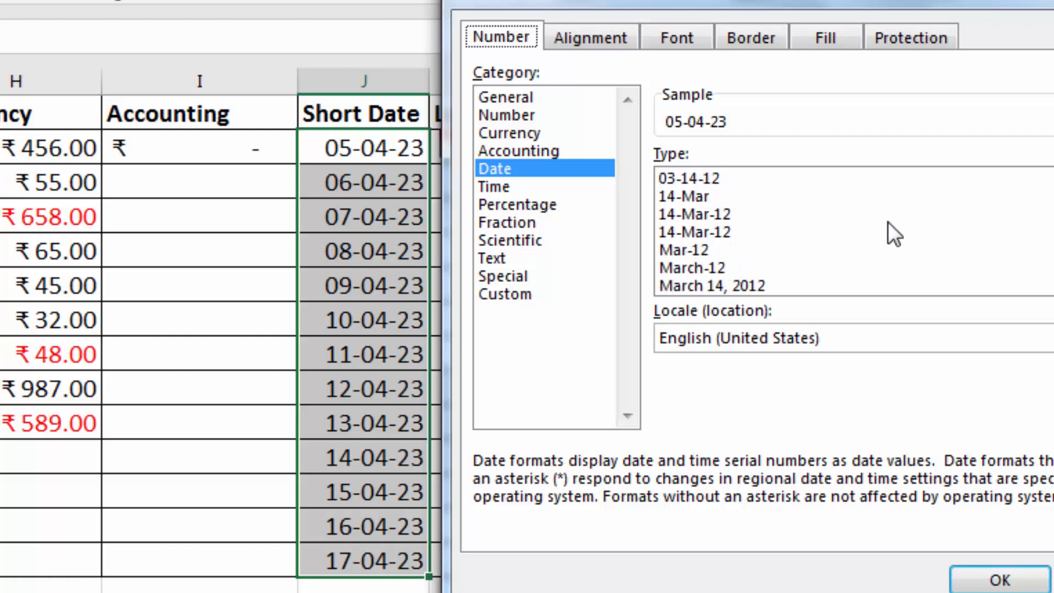
click(708, 216)
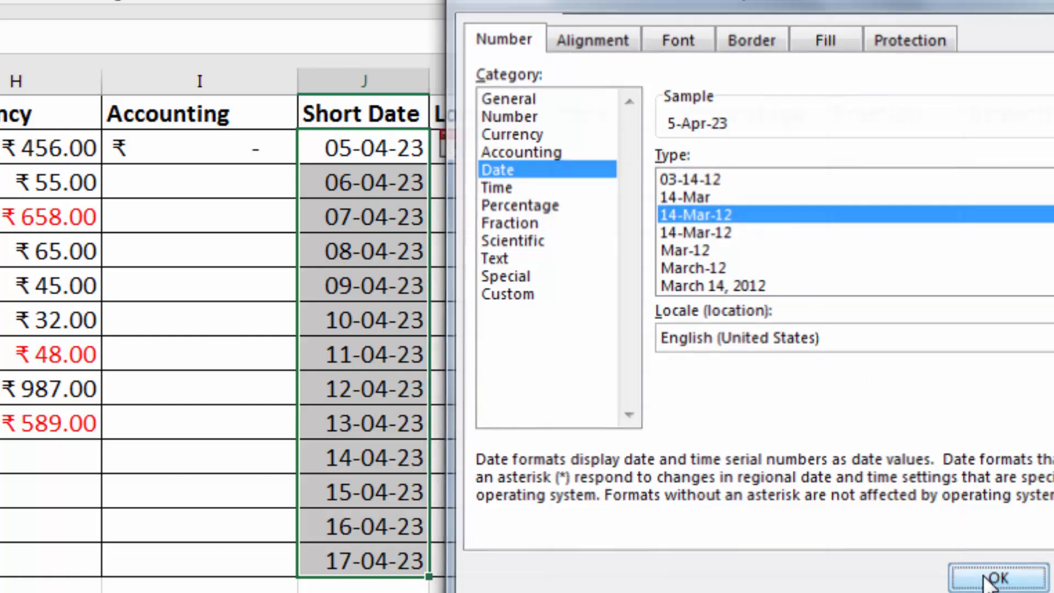
click(991, 581)
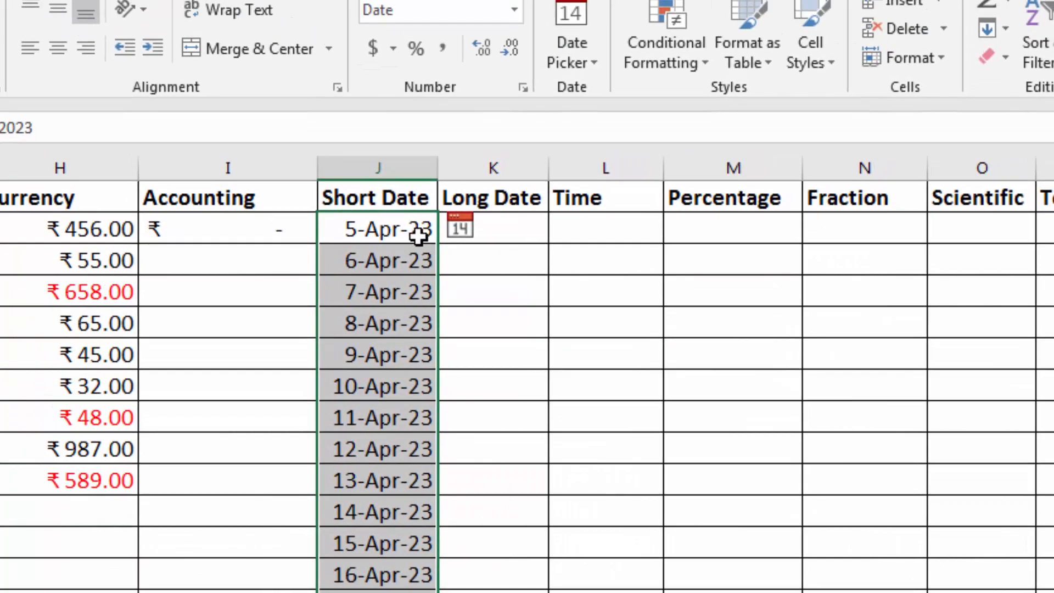
- Change the Short Date column's date type to 14-Mar-2012
click(515, 9)
click(488, 589)
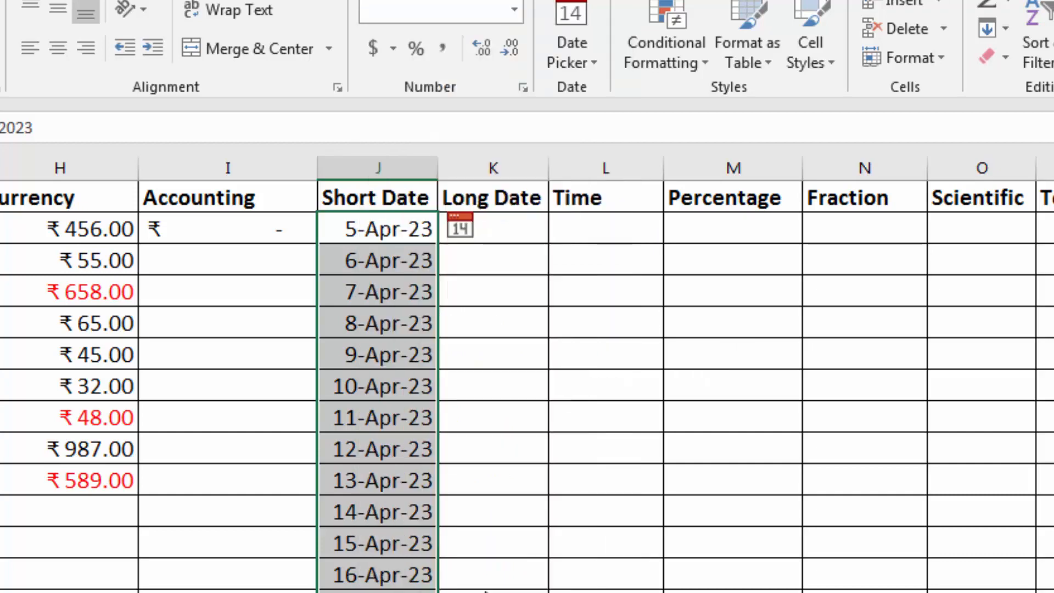
scroll(1032, 307, down, 4)
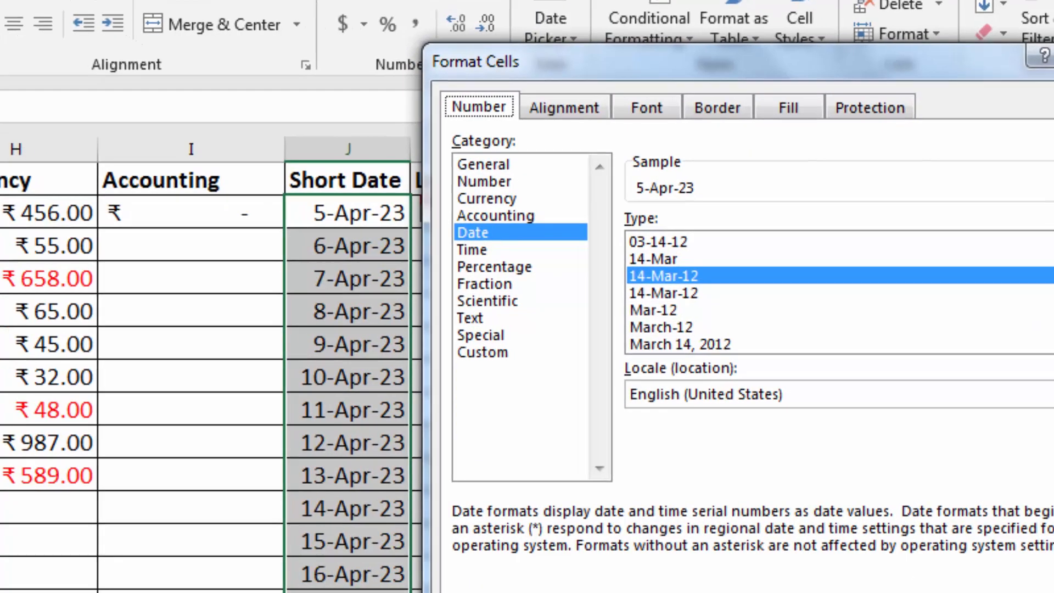
scroll(783, 325, down, 3)
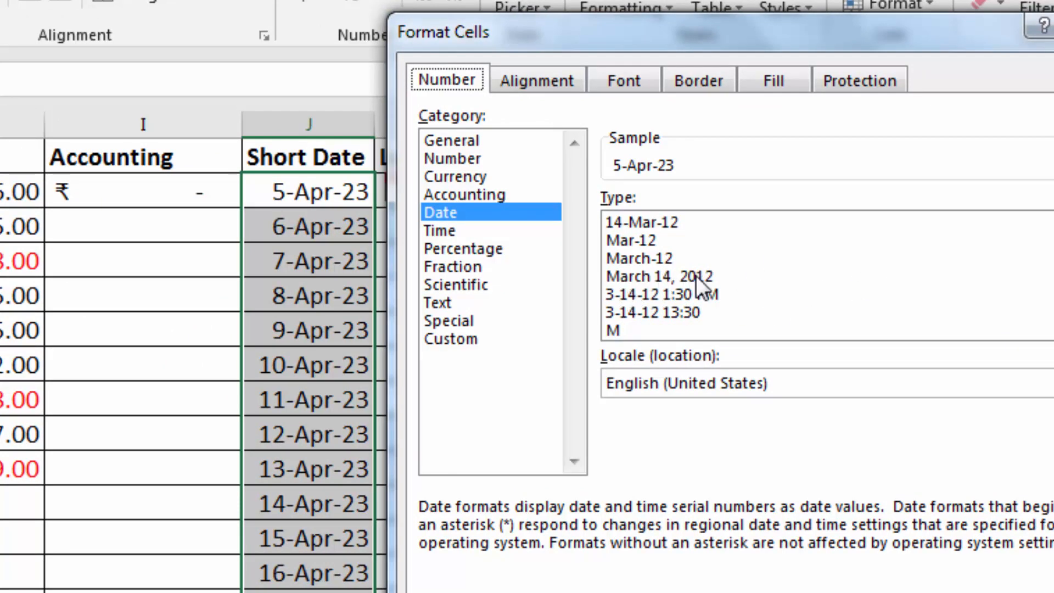
scroll(823, 275, down, 3)
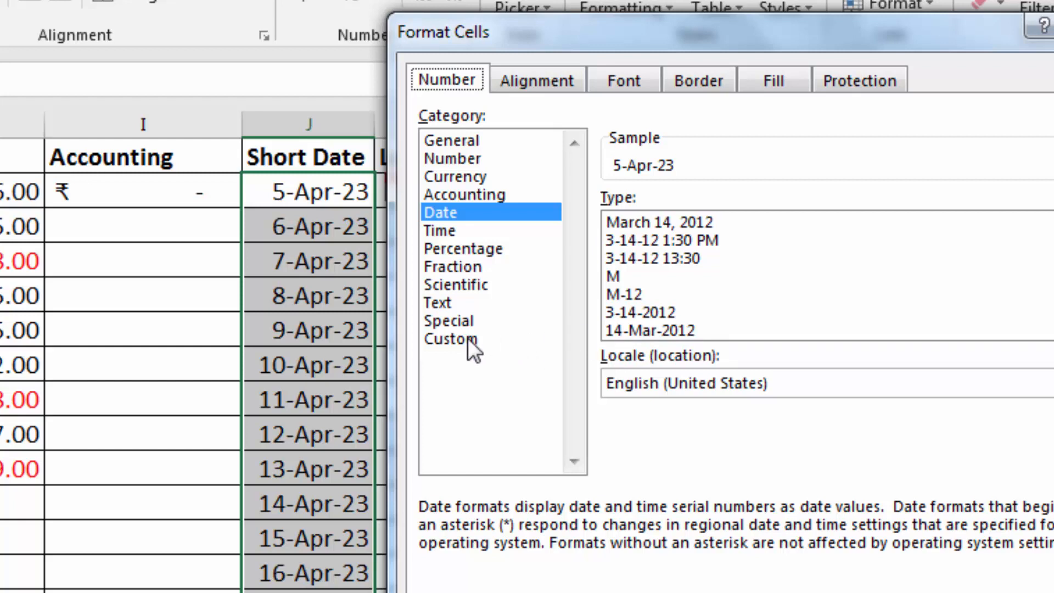
click(660, 331)
key(Return)
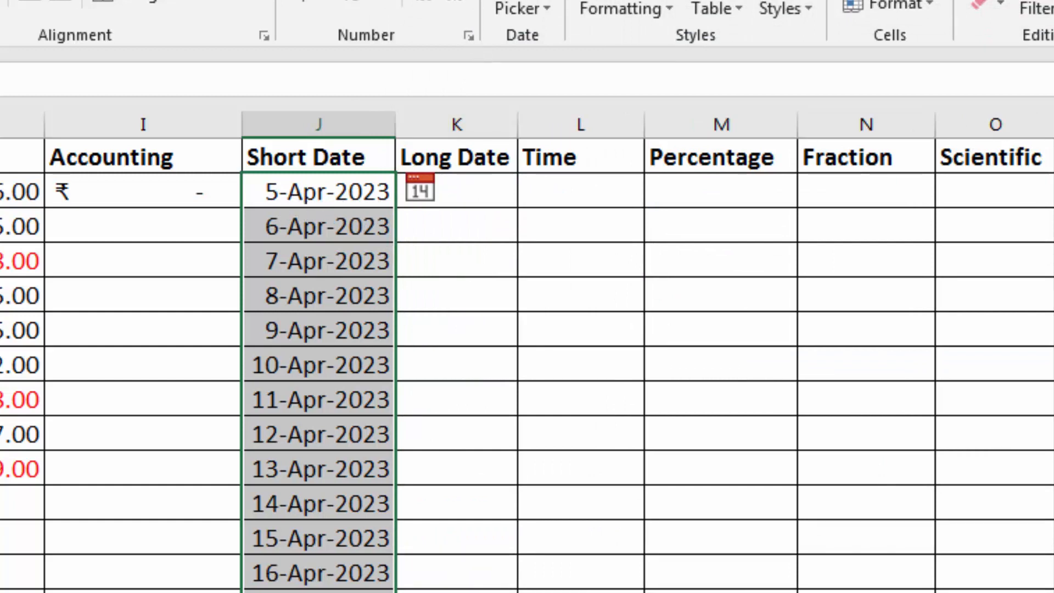
- Give the Short Date column the custom format [$-en-US]d-mmmm-yyyy;@ to spell out the full month name
click(465, 2)
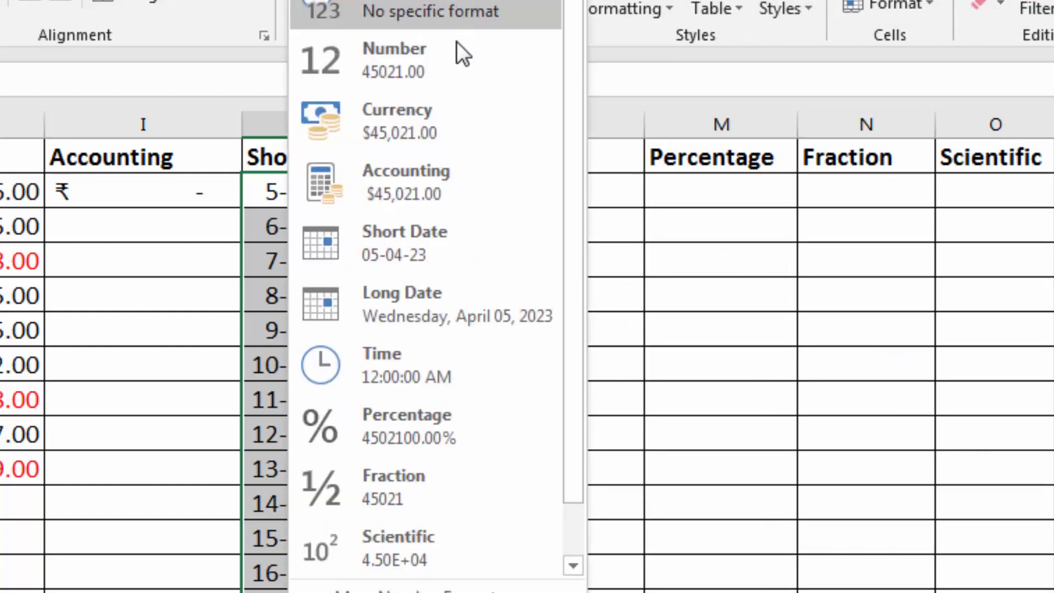
click(451, 590)
drag(656, 30, 680, 6)
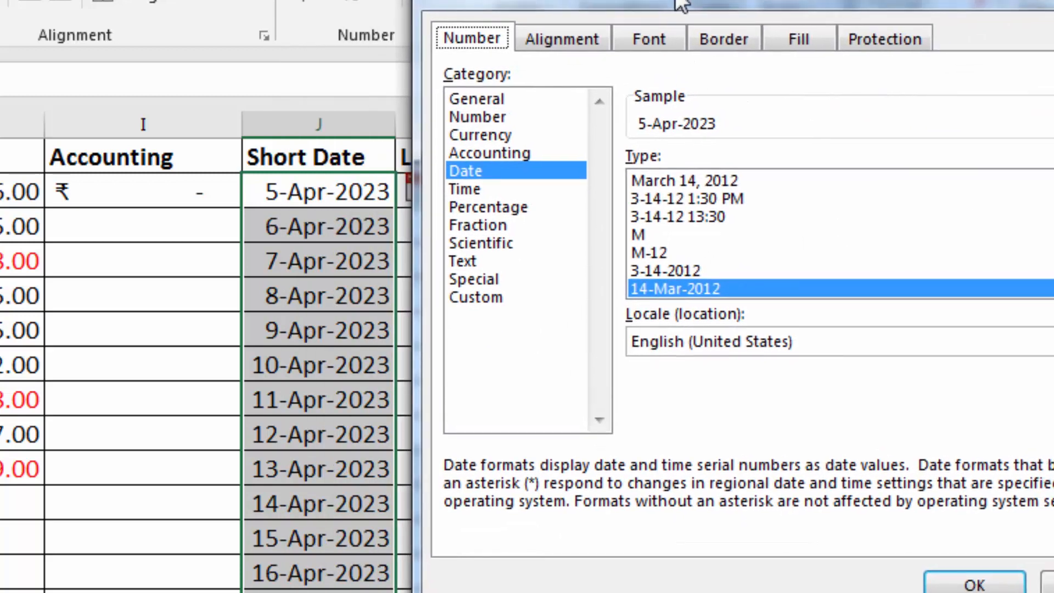
click(494, 297)
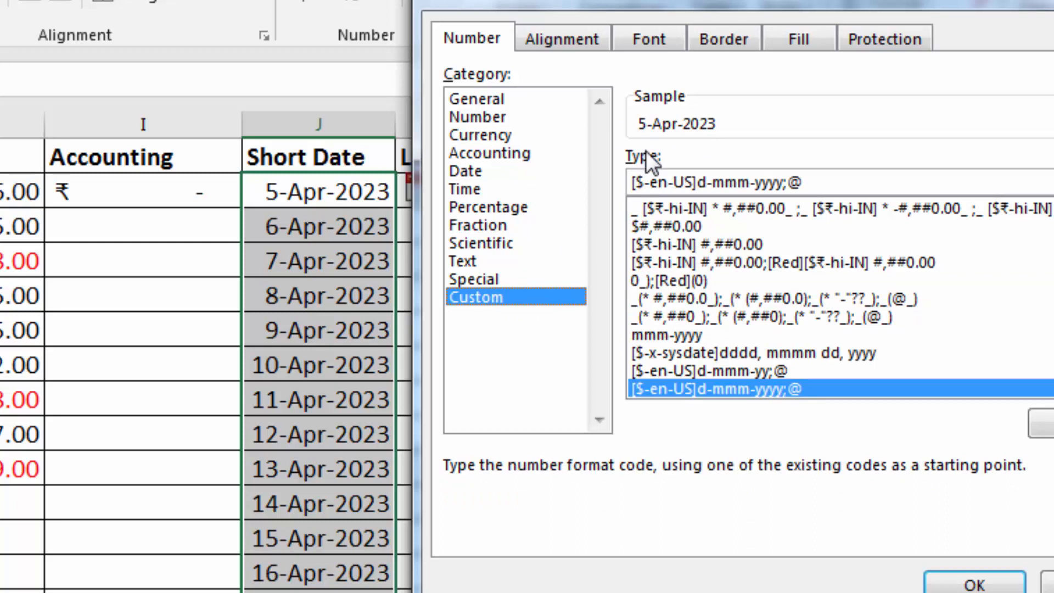
click(750, 182)
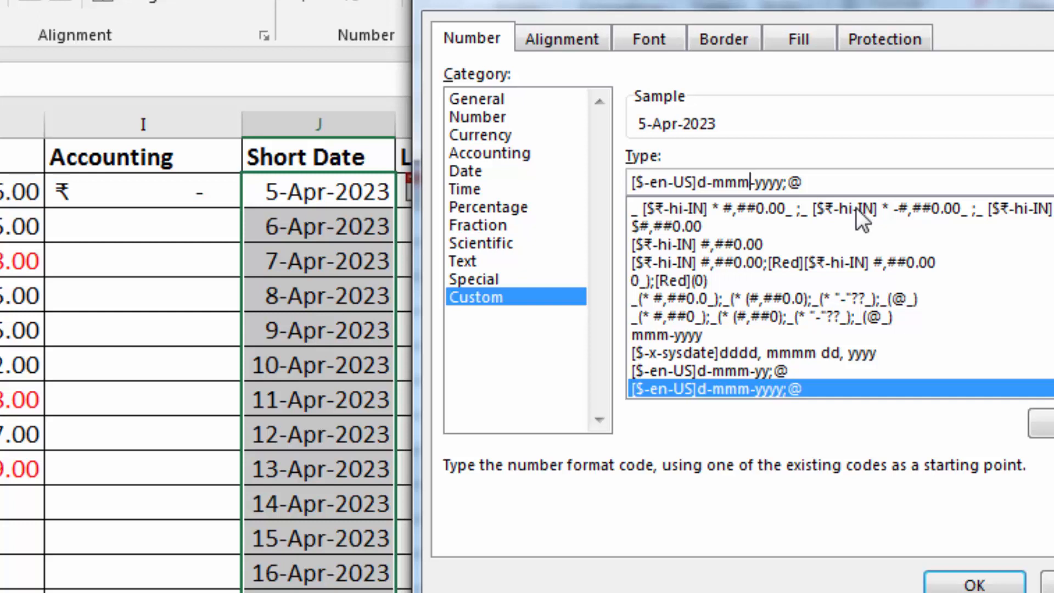
text(m)
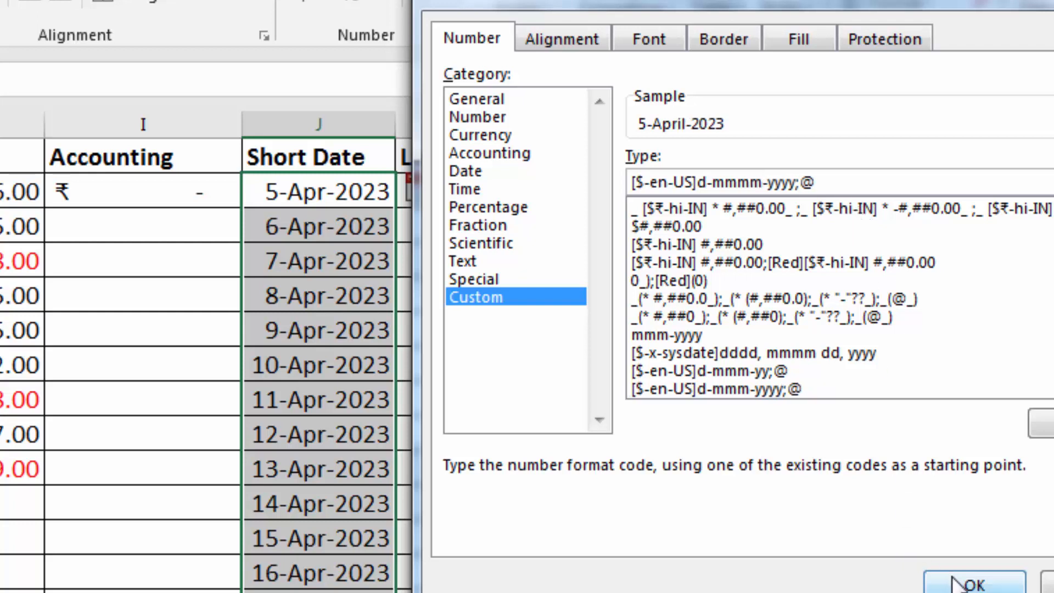
click(964, 582)
click(379, 329)
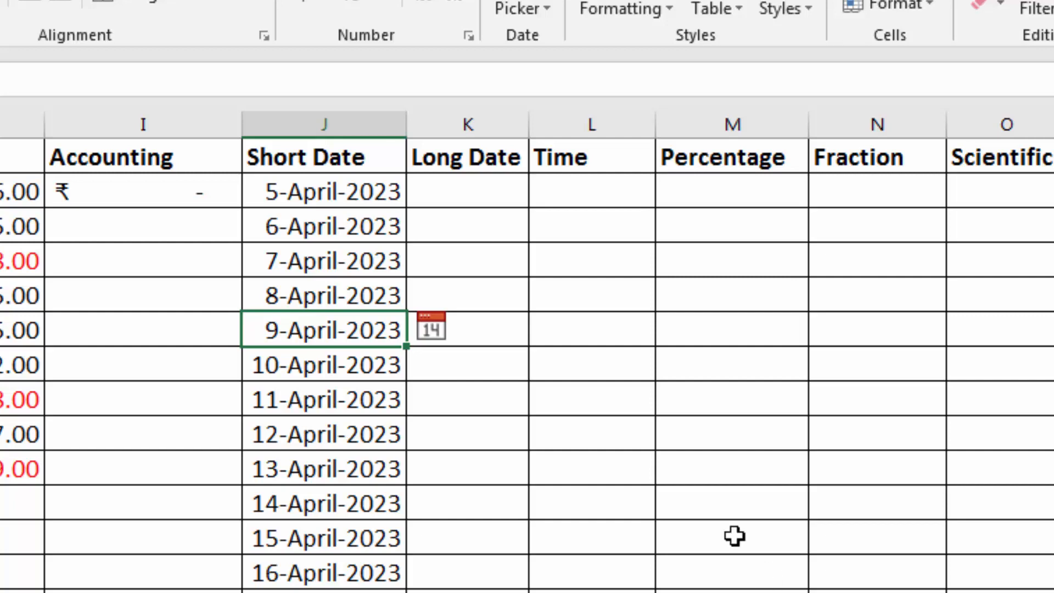
click(470, 195)
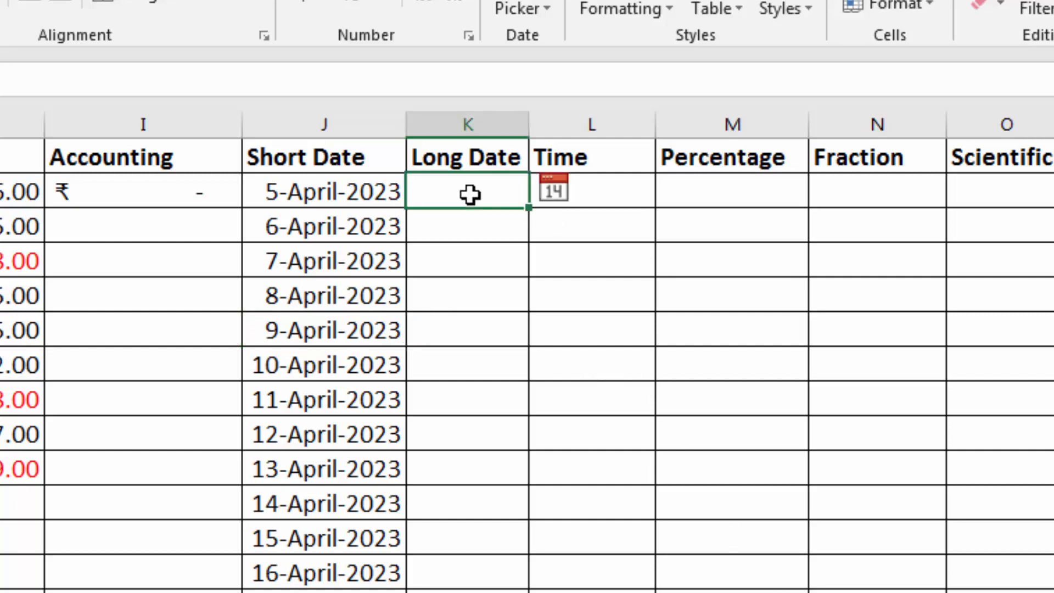
click(309, 196)
click(478, 186)
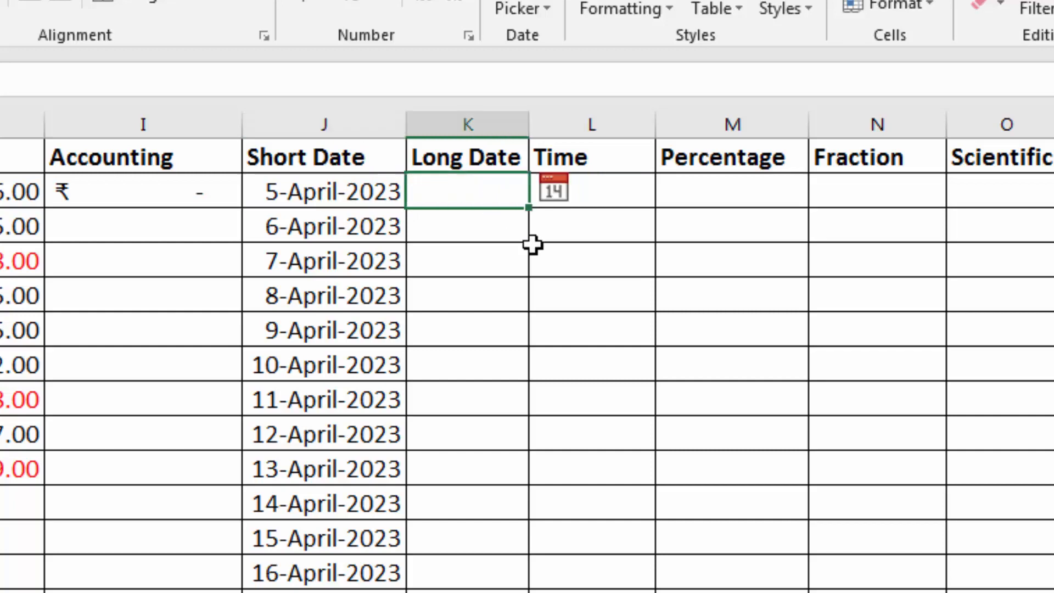
- Enter the time 9:30 in the first cell under the Time heading and check its stored value
click(617, 190)
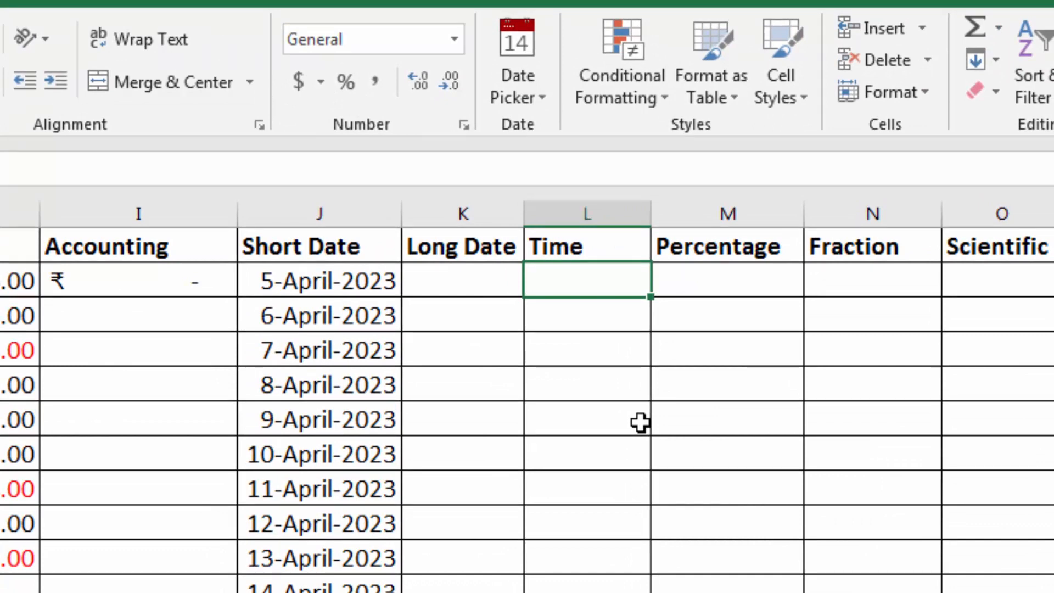
text(9:)
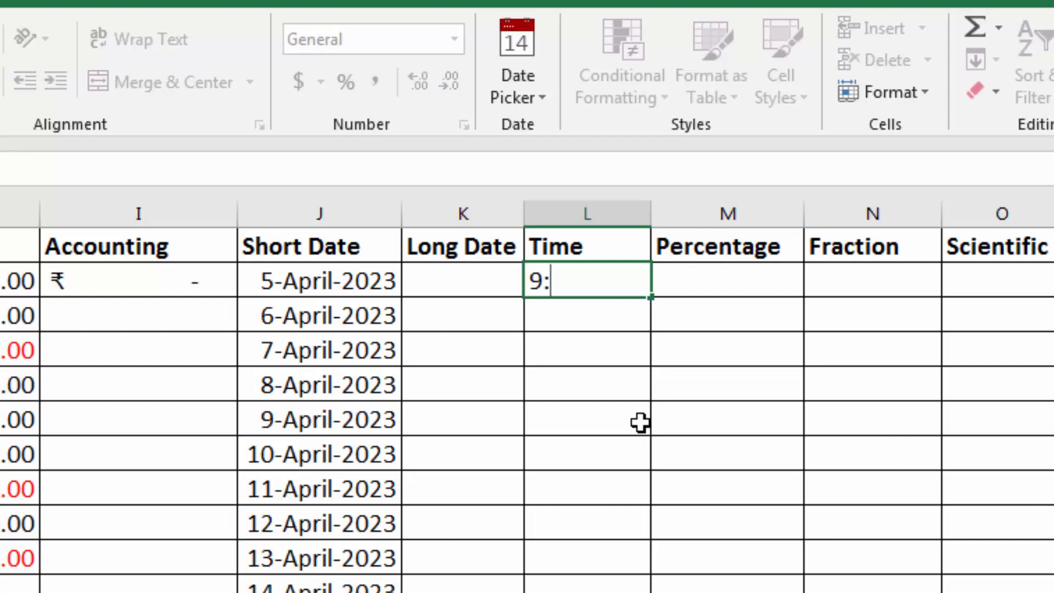
text(30)
key(Return)
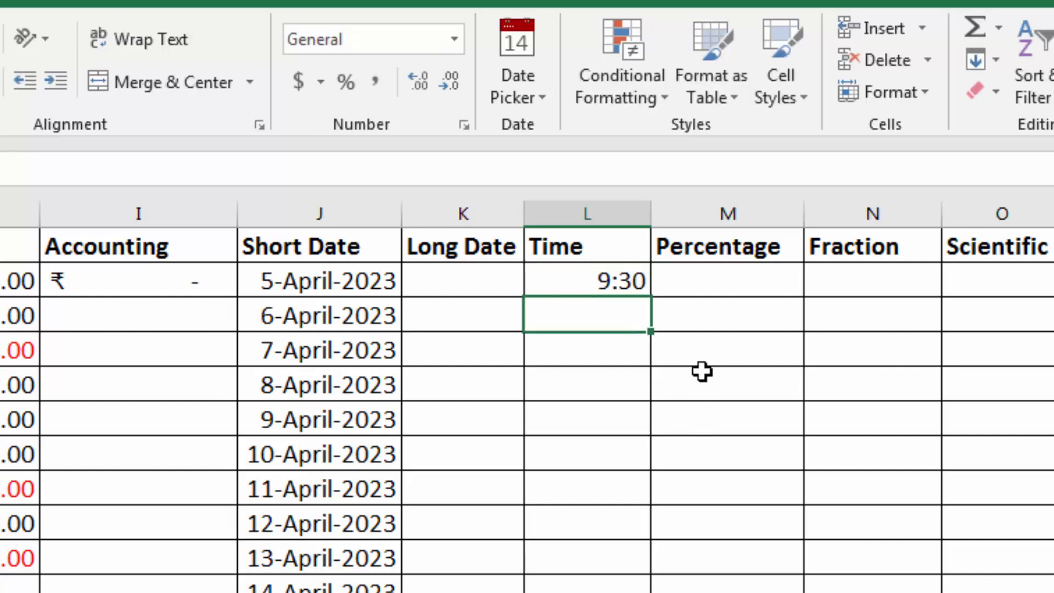
click(610, 279)
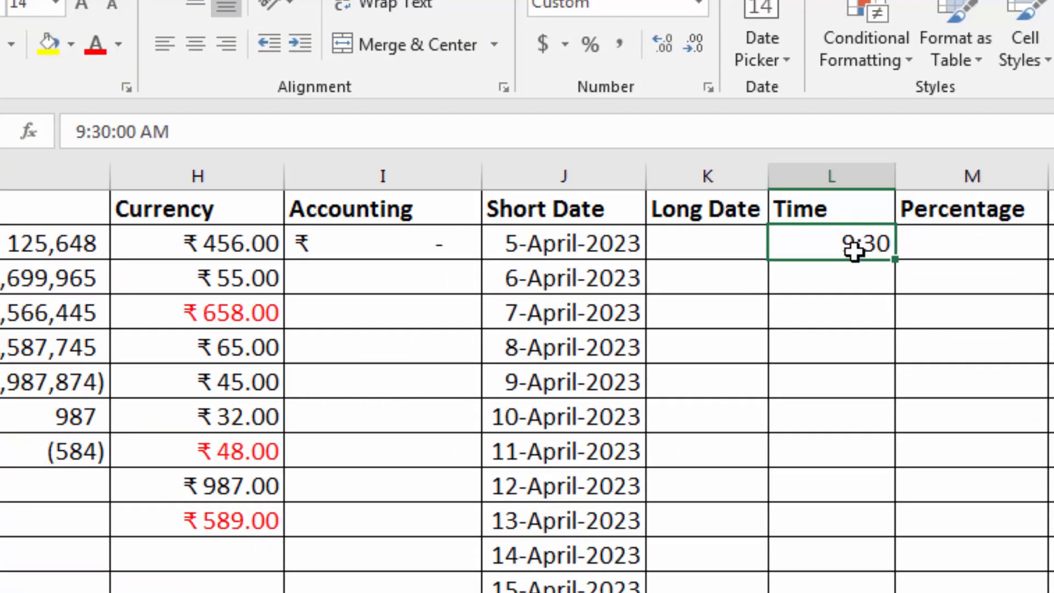
- Enter the time 14:20:00 in the second cell under the Time heading
click(828, 283)
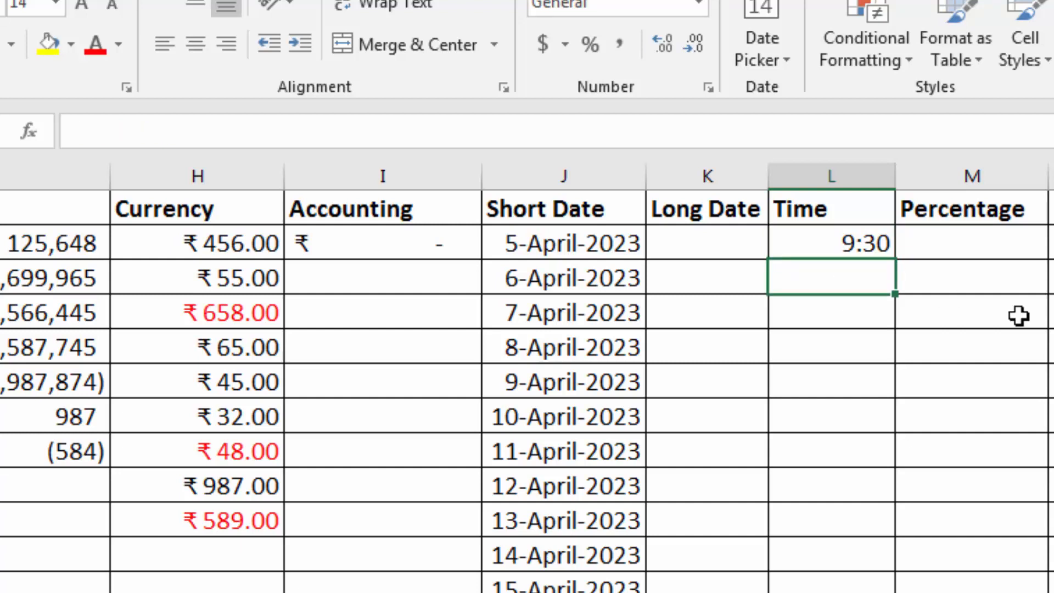
text(14:20:00)
key(Return)
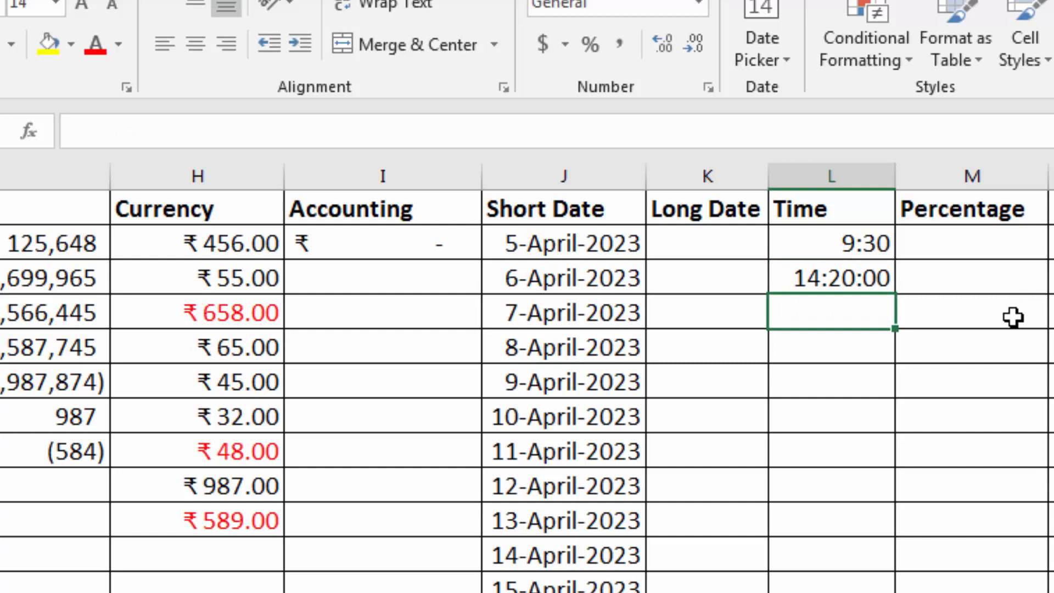
- Re-enter the first time under the Time heading as 9:30:00 and check the stored values of both times
click(849, 250)
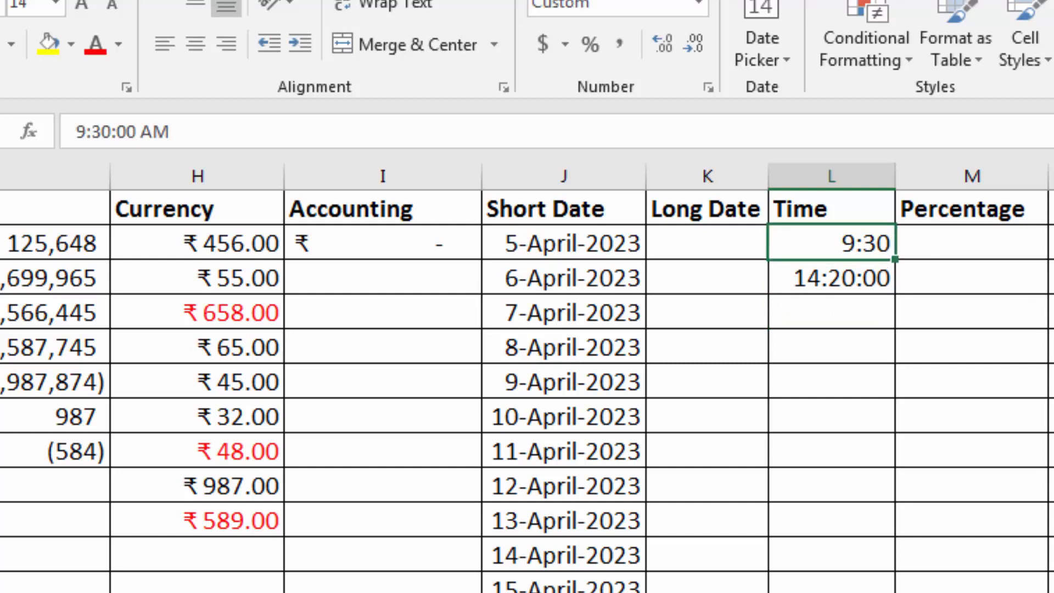
text(9:30:00)
key(Return)
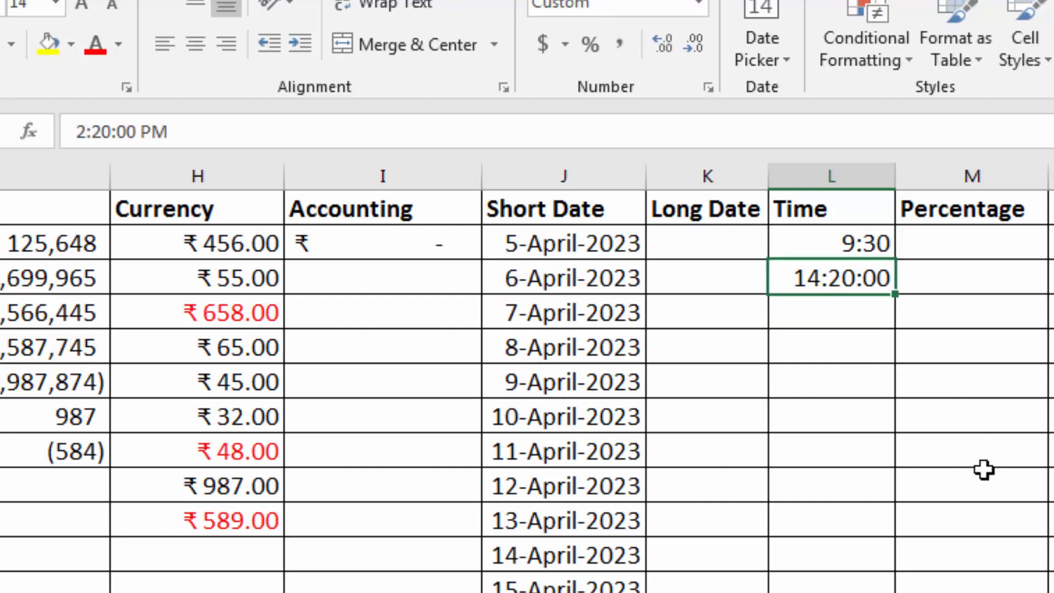
click(806, 243)
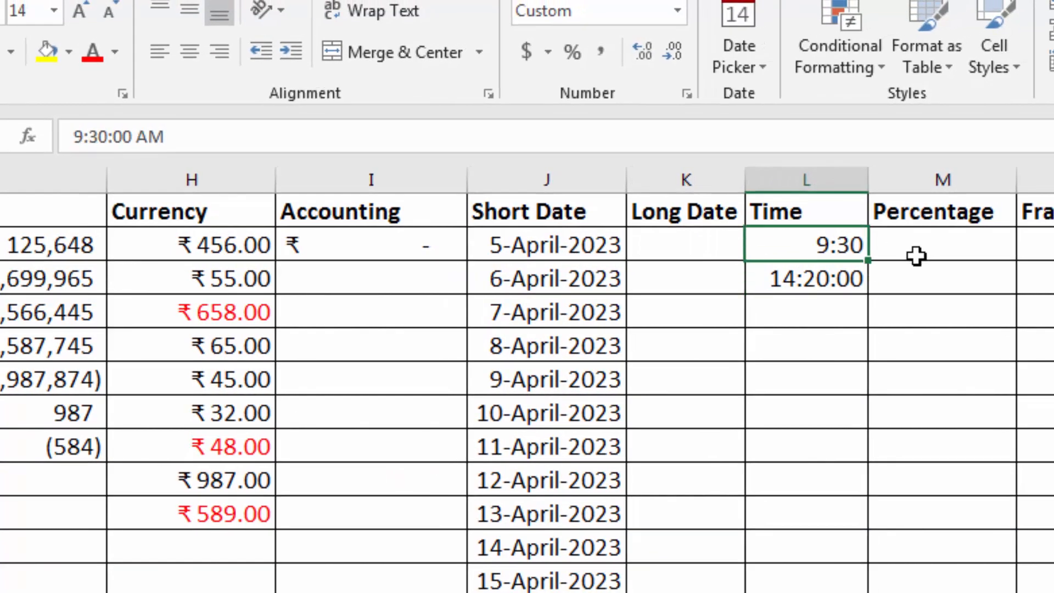
click(820, 280)
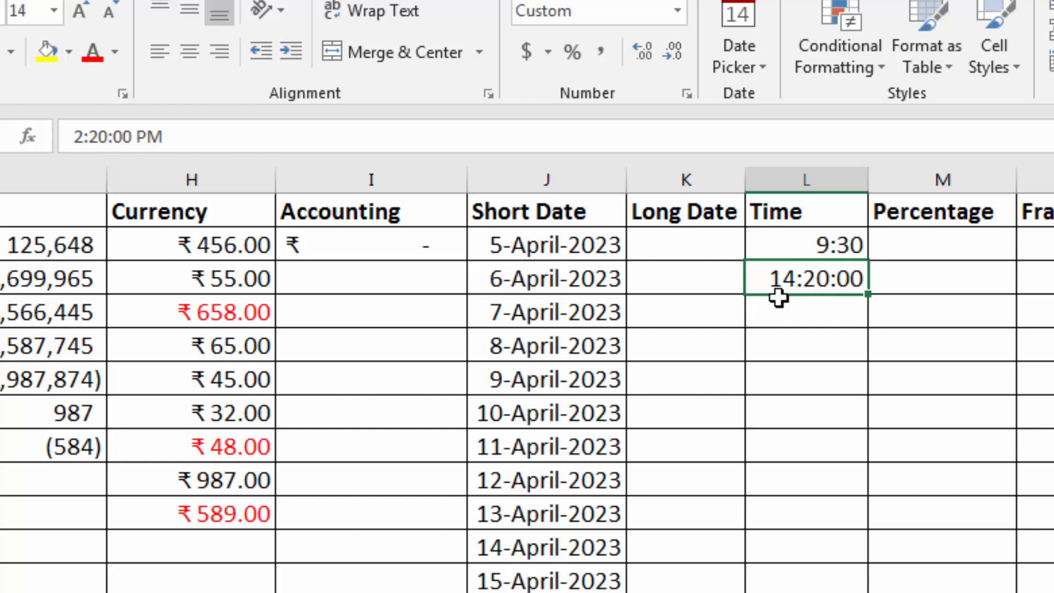
- Format the cells under the Time heading with the Time category's 1:30 PM type
drag(798, 247, 807, 590)
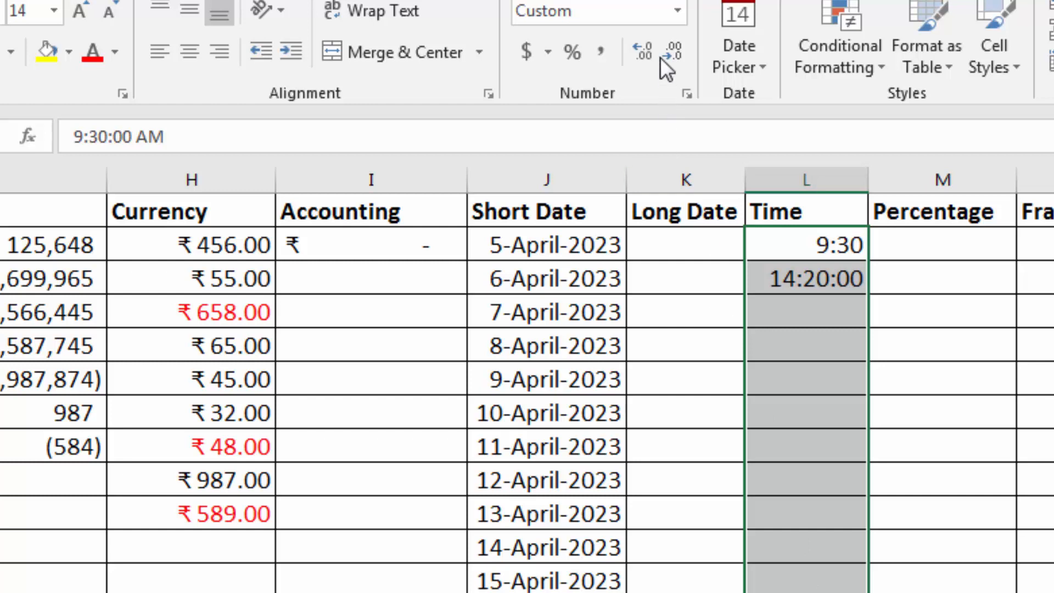
click(677, 17)
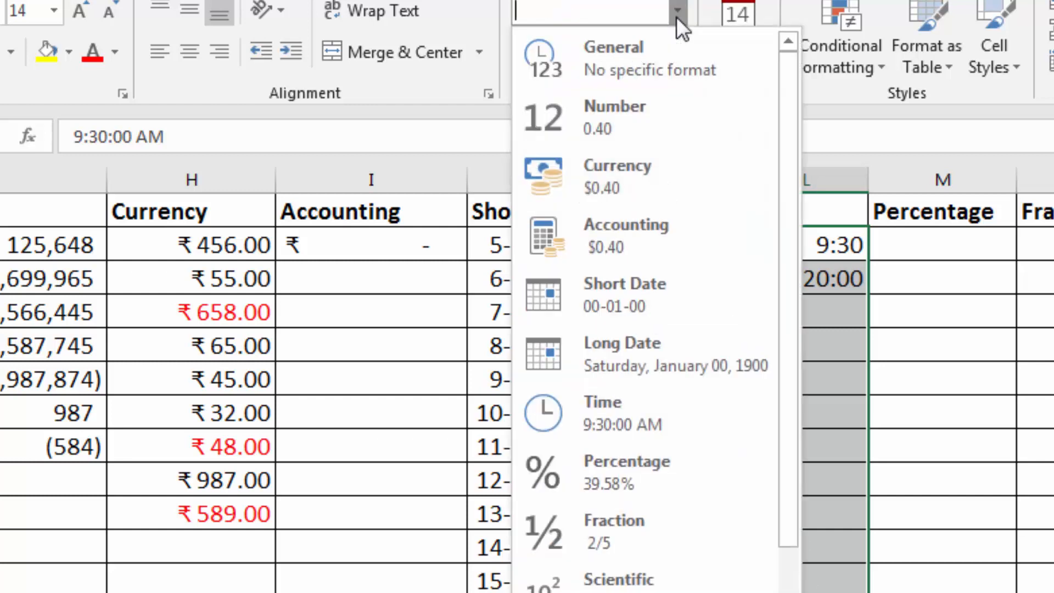
click(676, 16)
click(677, 16)
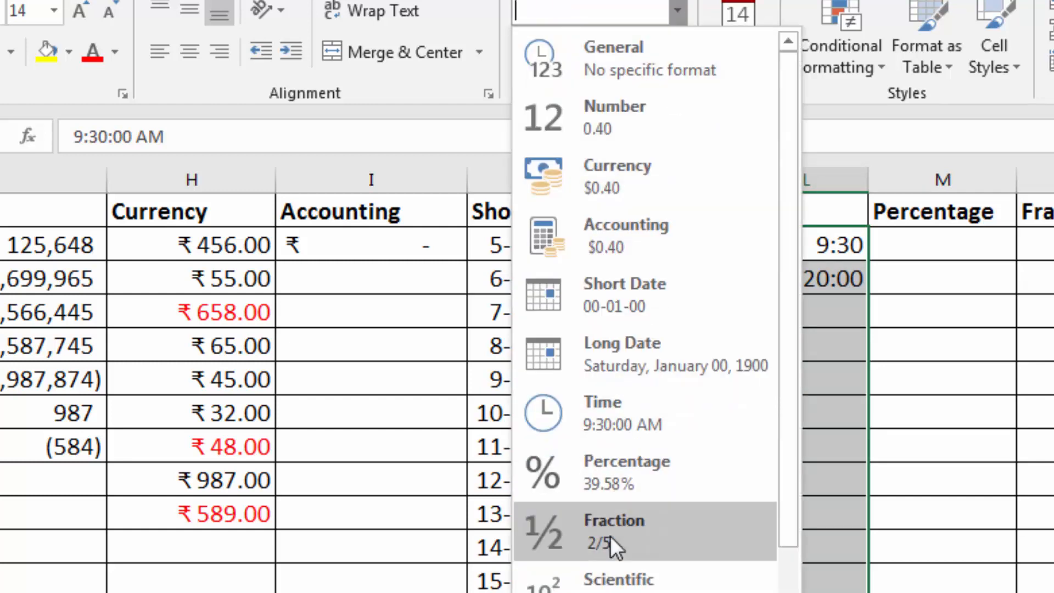
click(632, 592)
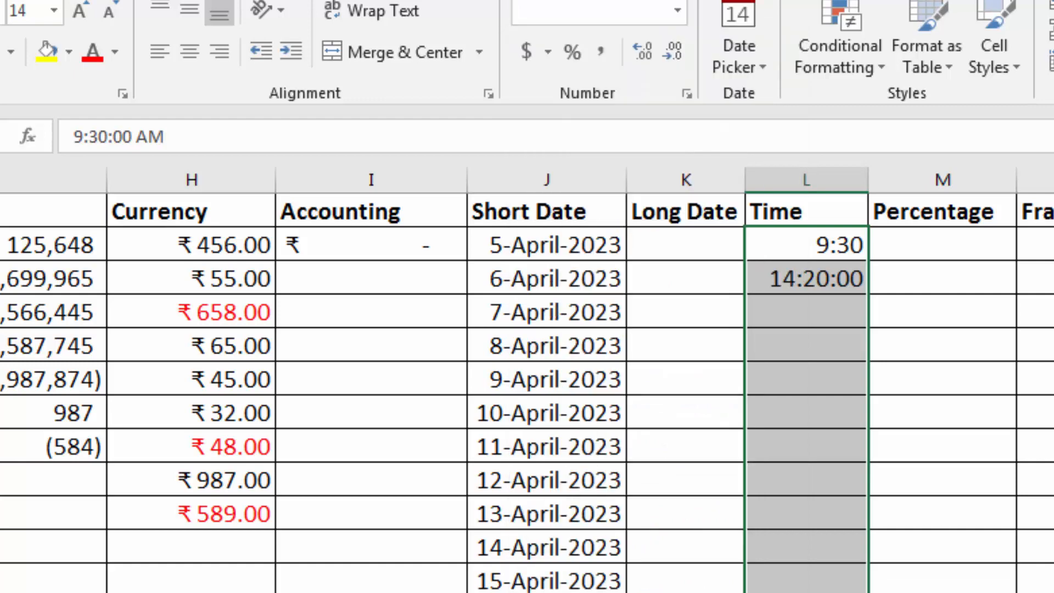
drag(1053, 58, 1053, 130)
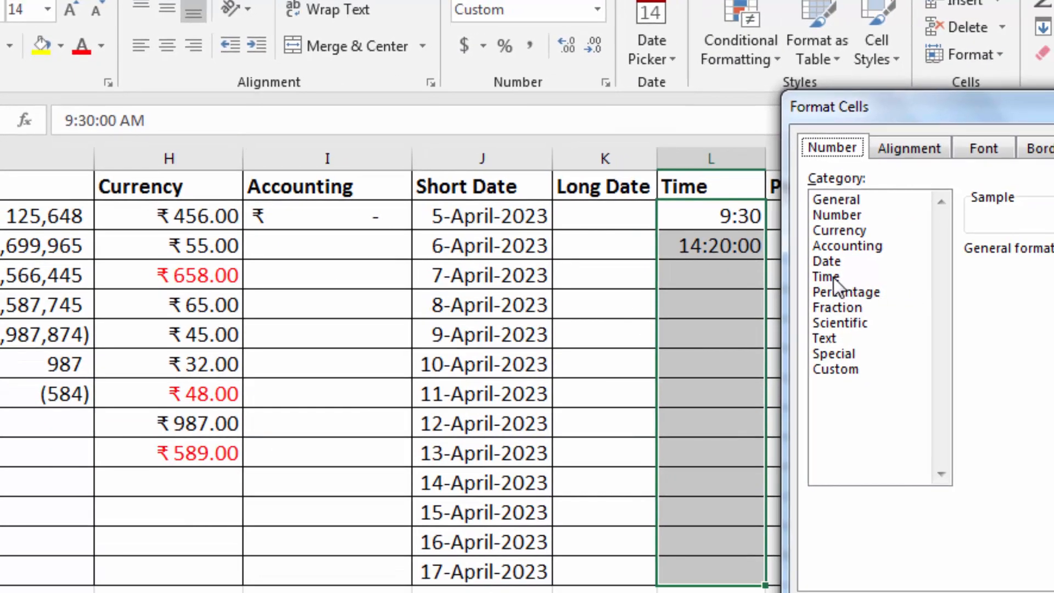
click(829, 277)
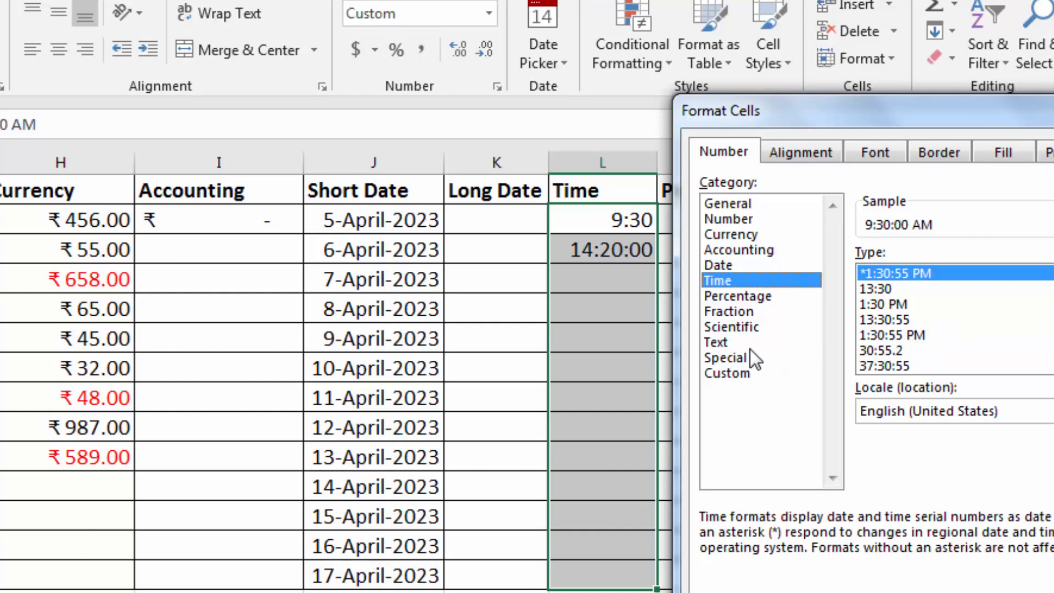
click(888, 305)
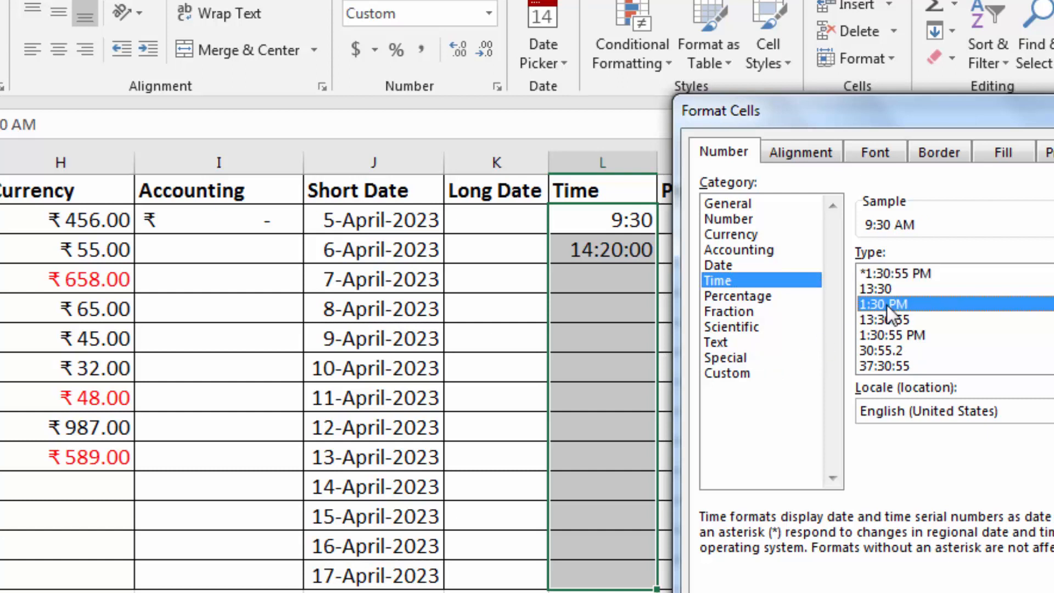
key(Return)
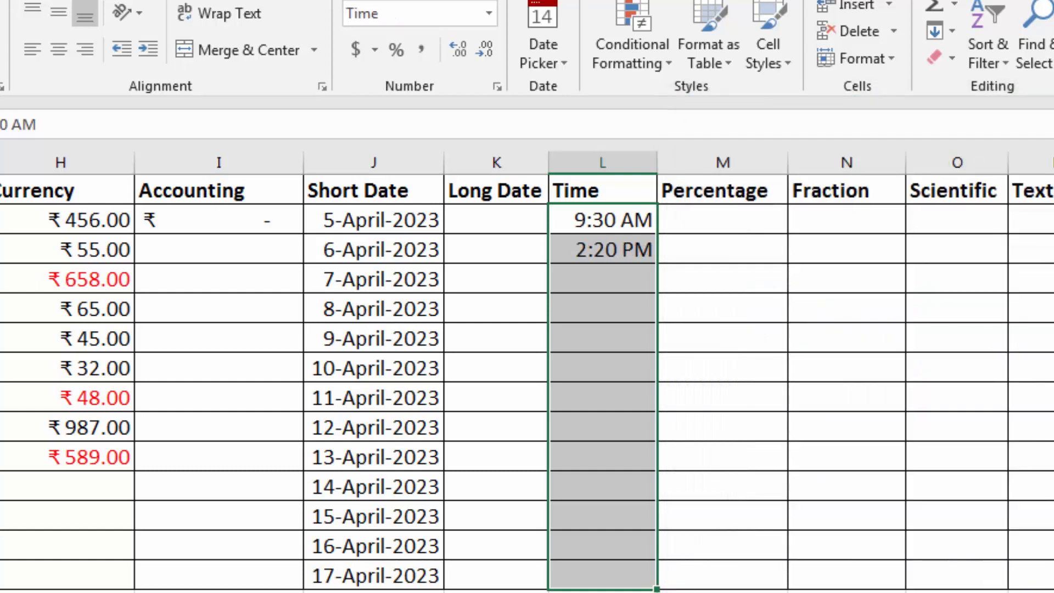
- Enter the times 18:30 and 6:00 in the third and fourth cells under the Time heading
click(615, 280)
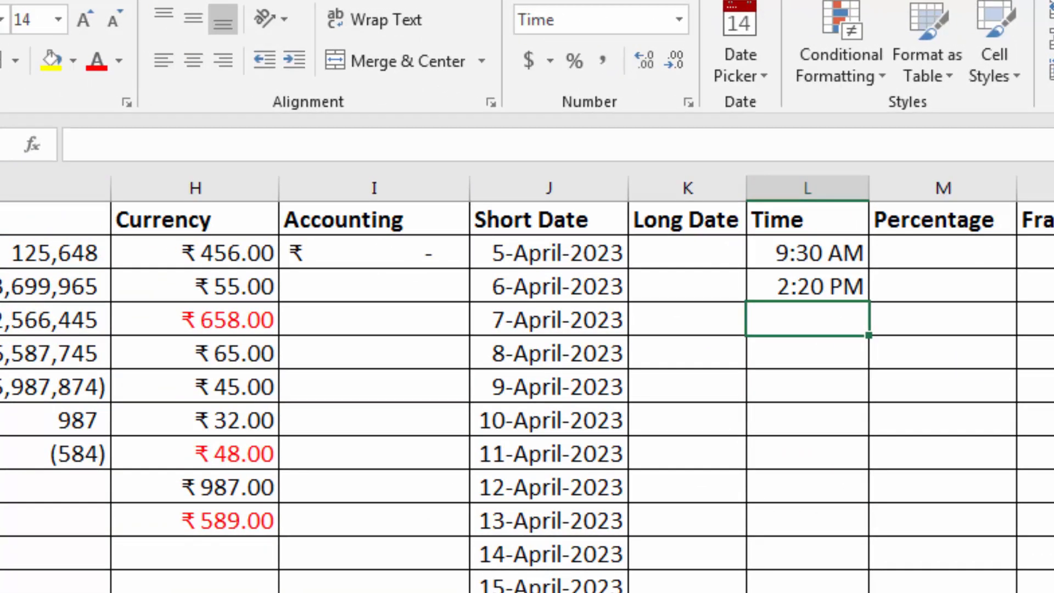
text(18:)
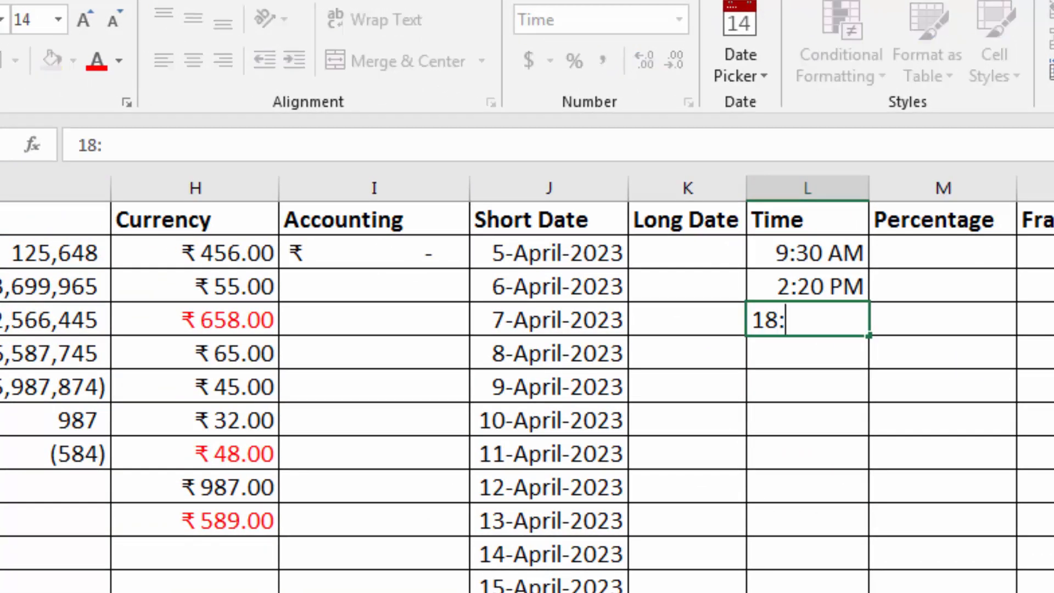
text(30)
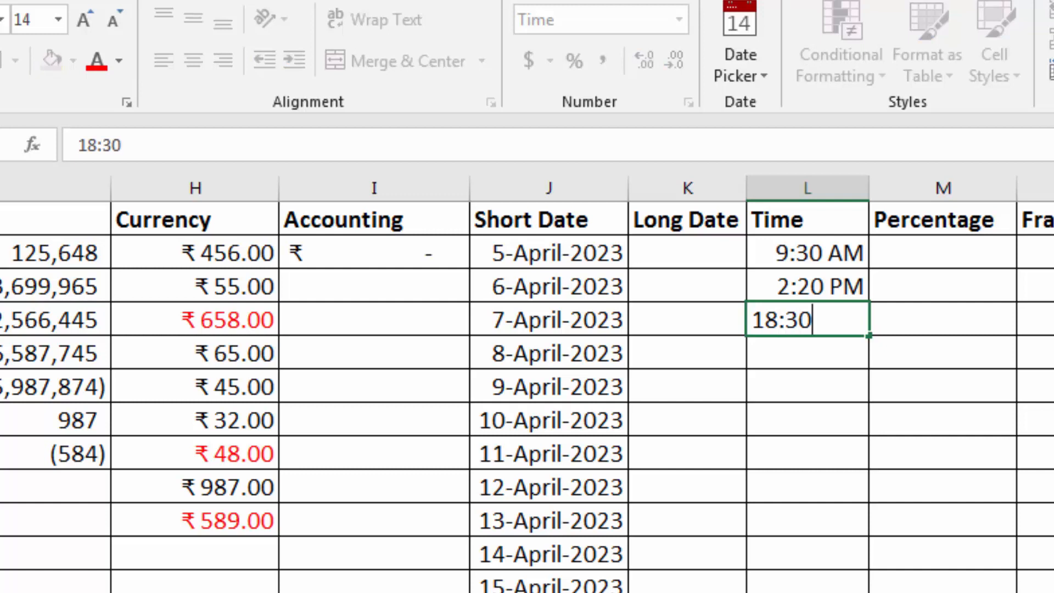
key(Return)
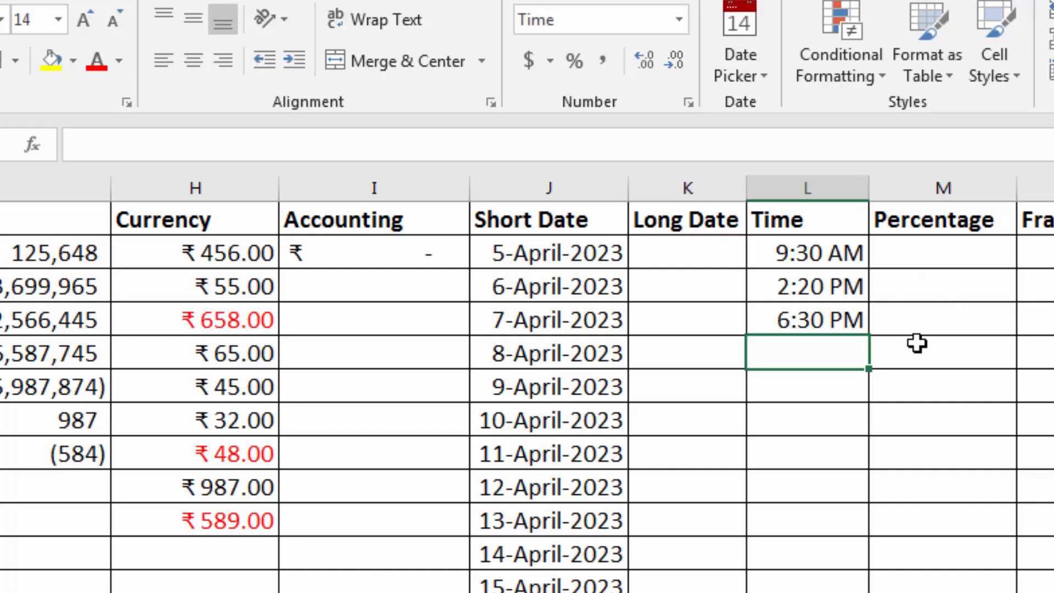
text(6:00)
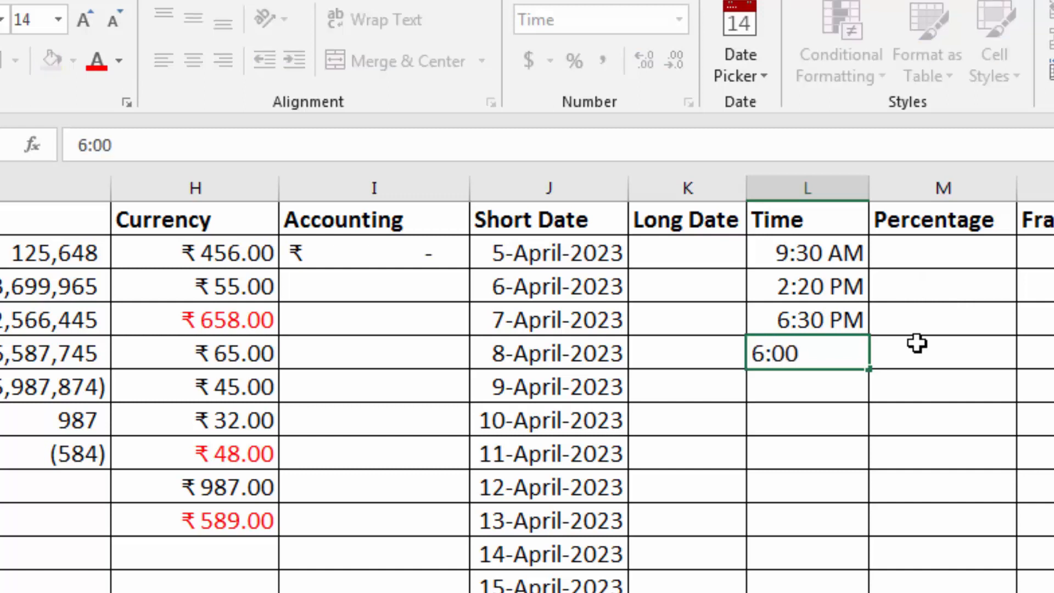
key(Return)
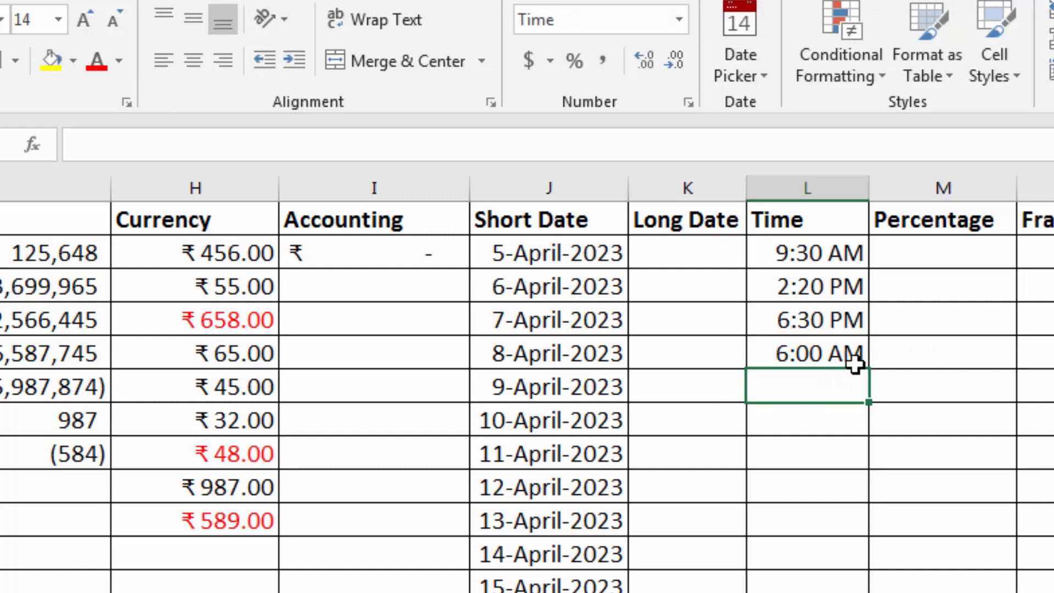
- Enter the plain numbers 6, 10 and 11 in the fifth to seventh cells under the Time heading
text(6)
key(Return)
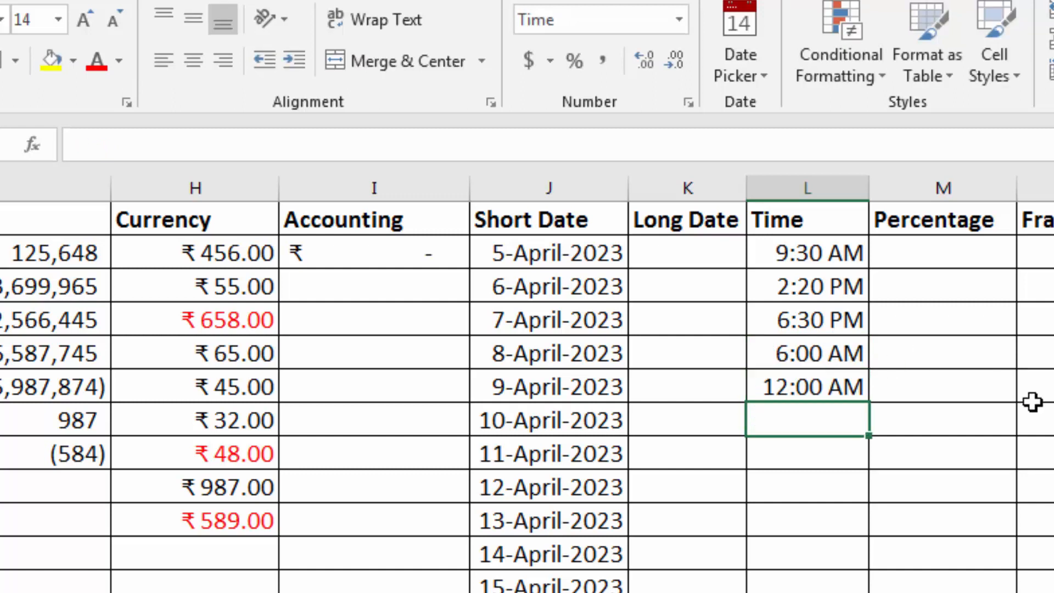
text(10)
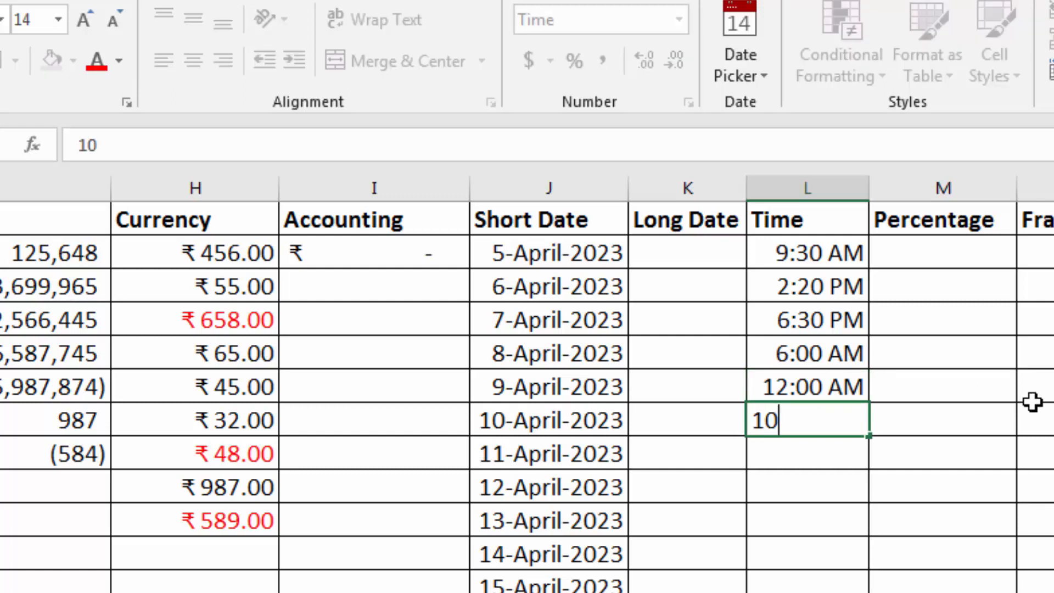
key(Return)
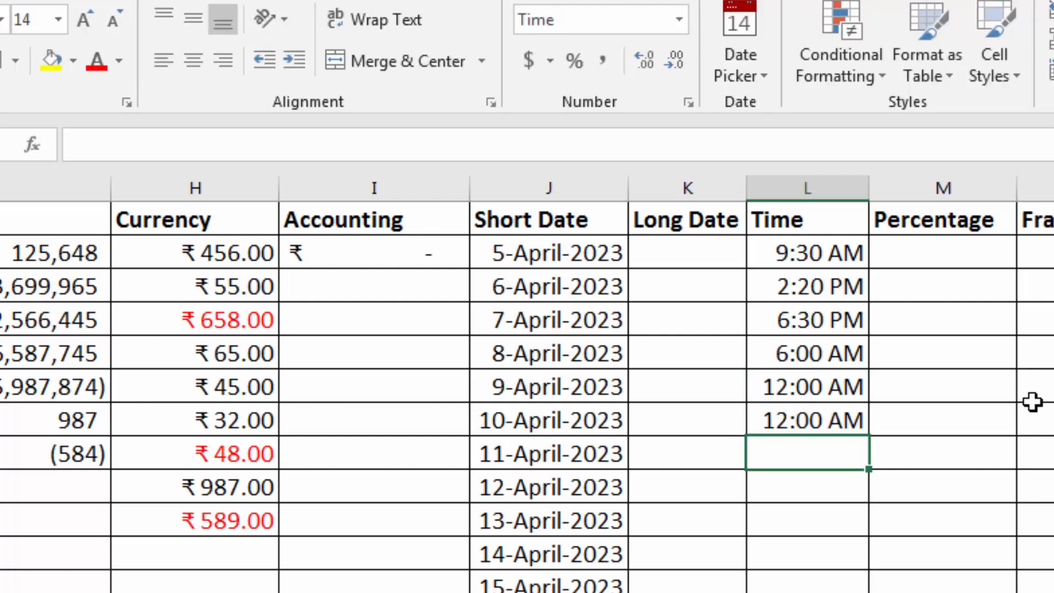
click(821, 356)
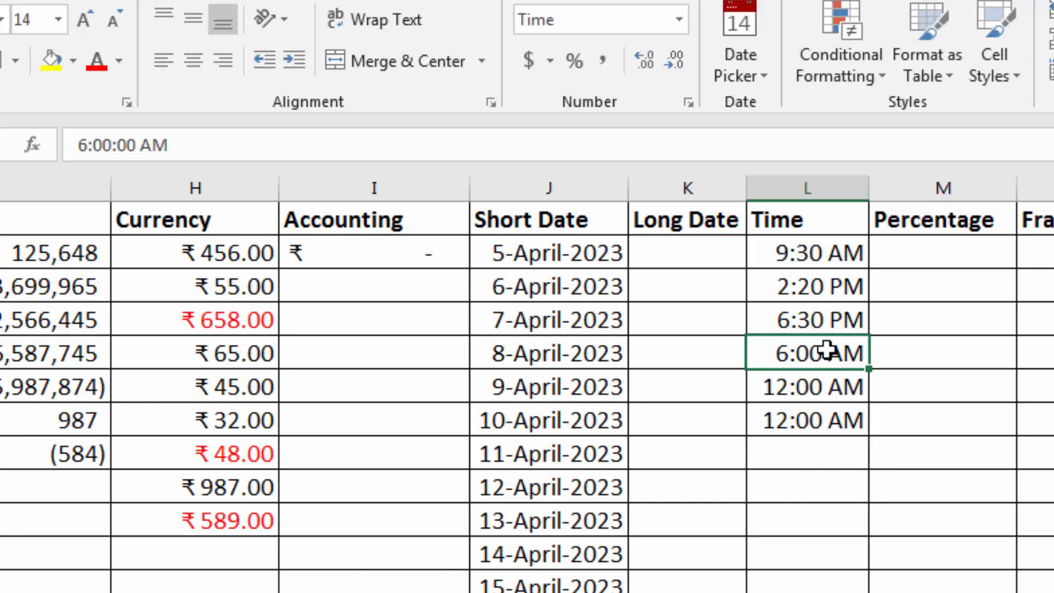
click(827, 448)
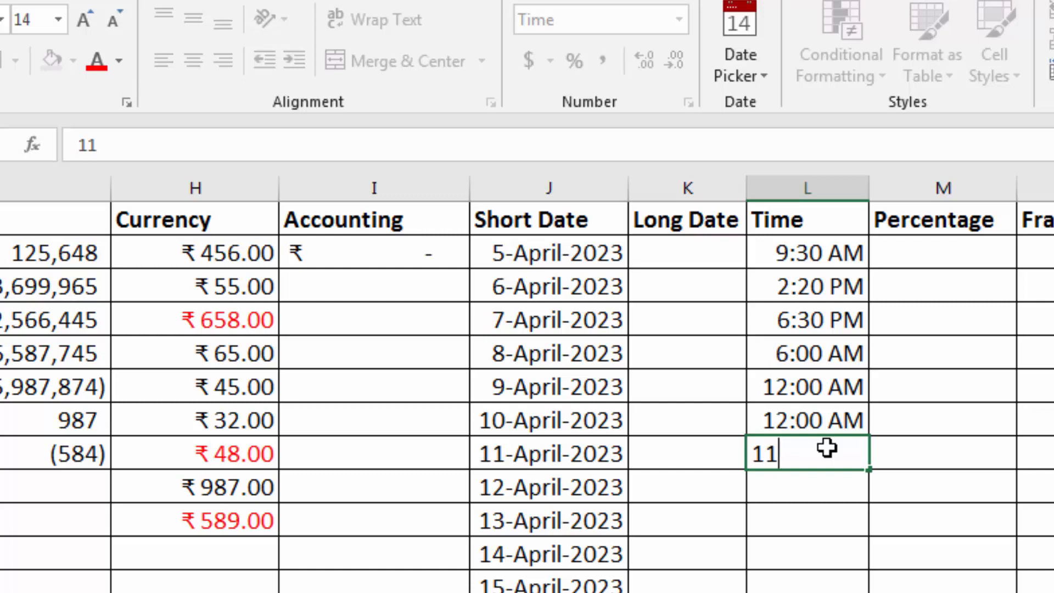
key(Return)
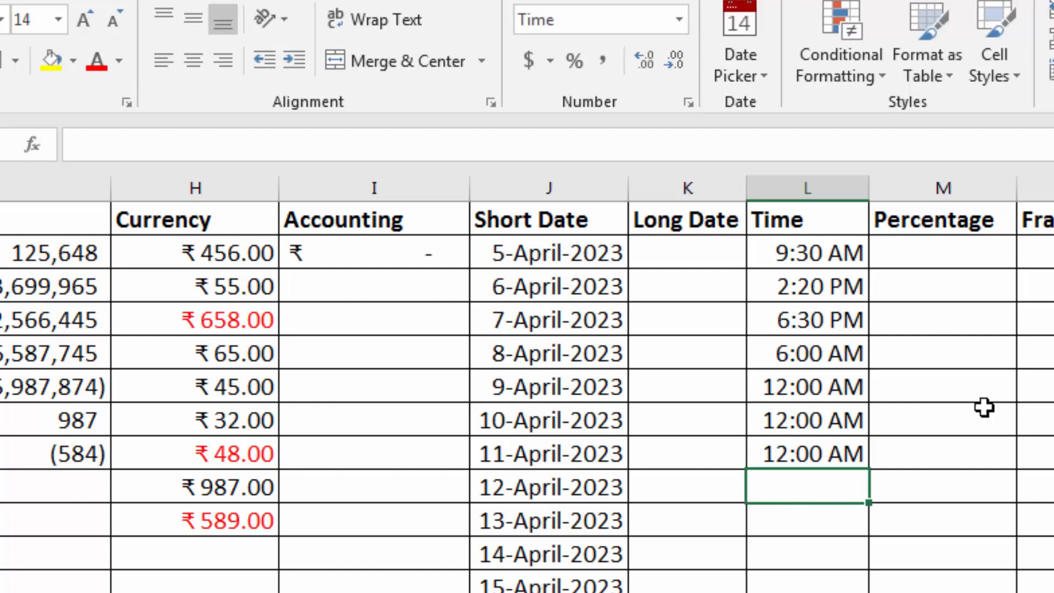
- Enter 45689 in the second cell under the Percentage heading and compare its stored value with the seventh Time cell's
click(946, 282)
text(45689)
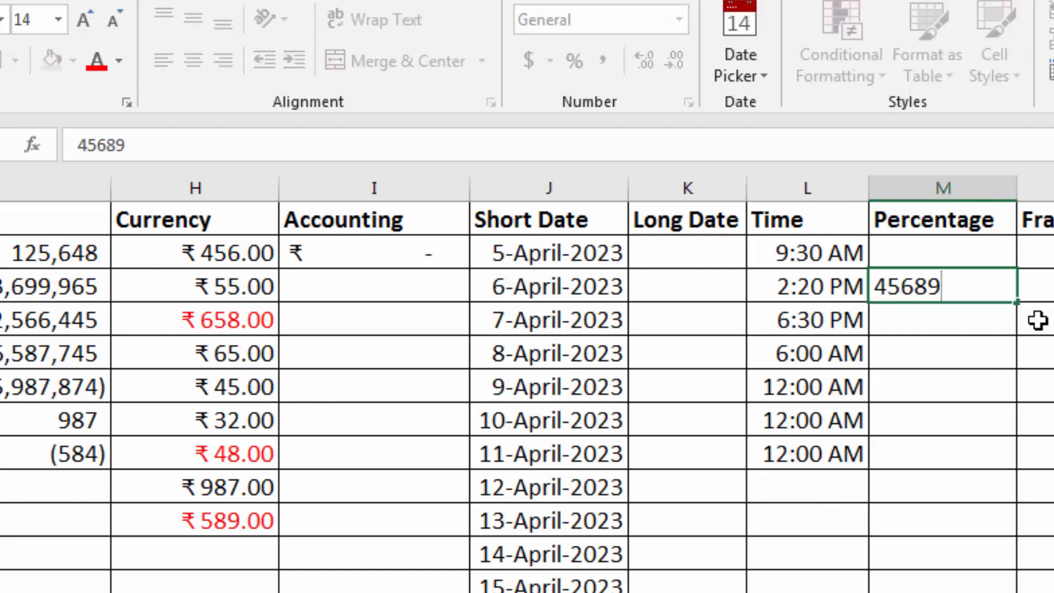
key(Return)
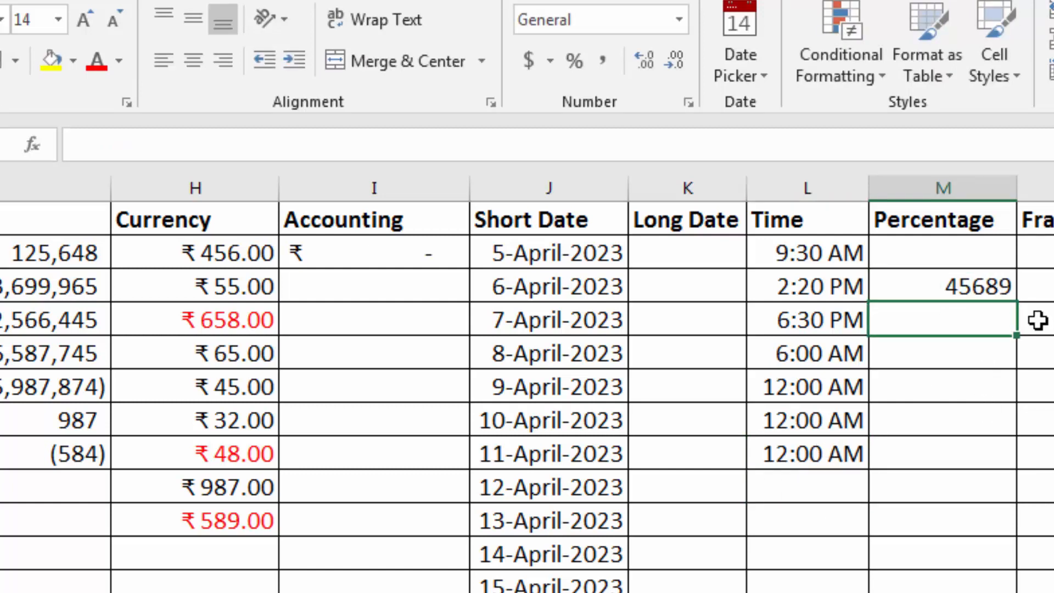
click(999, 287)
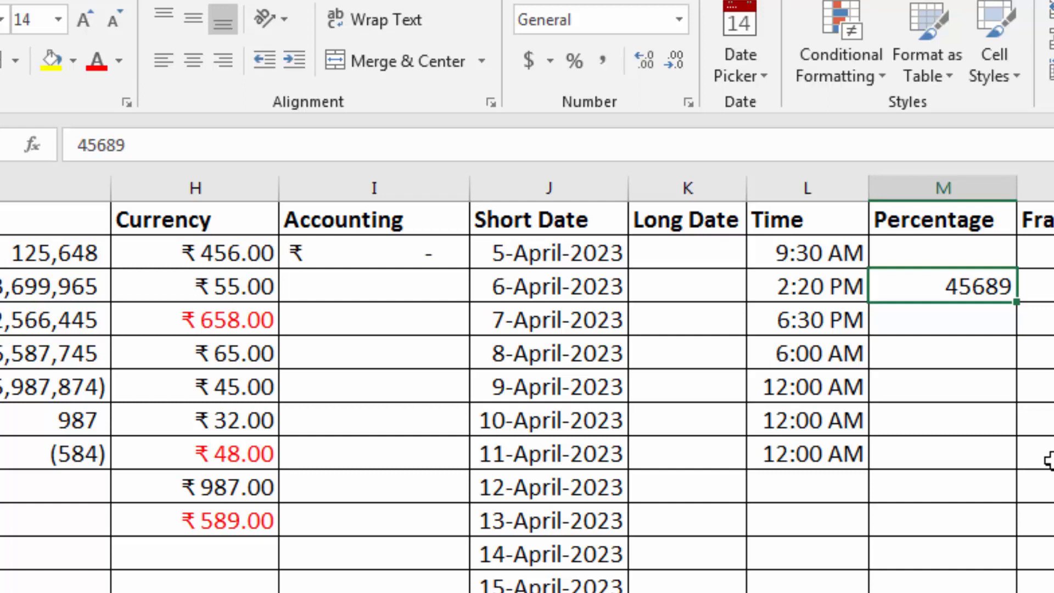
click(807, 455)
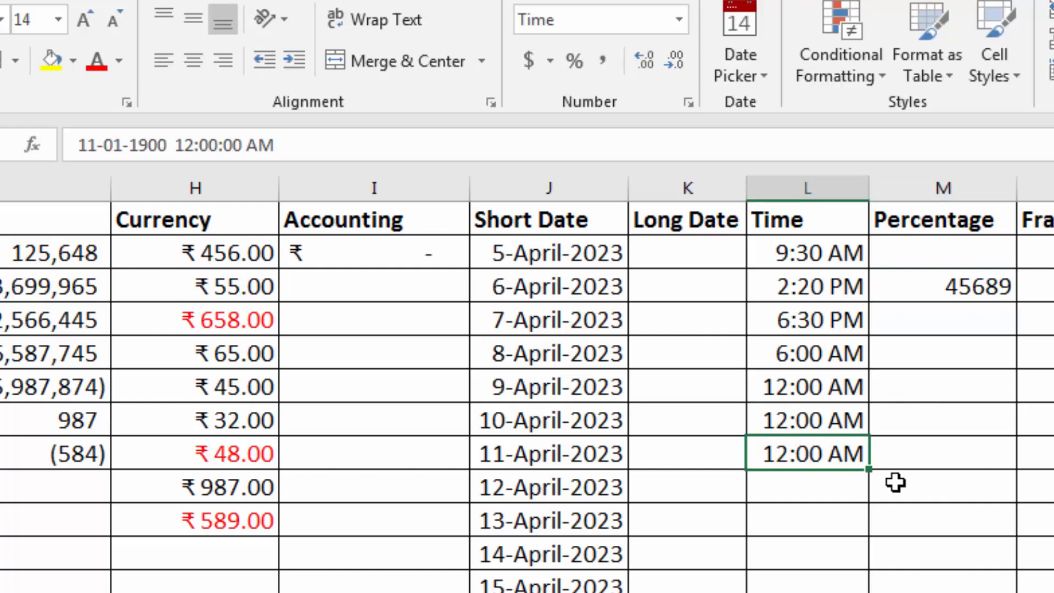
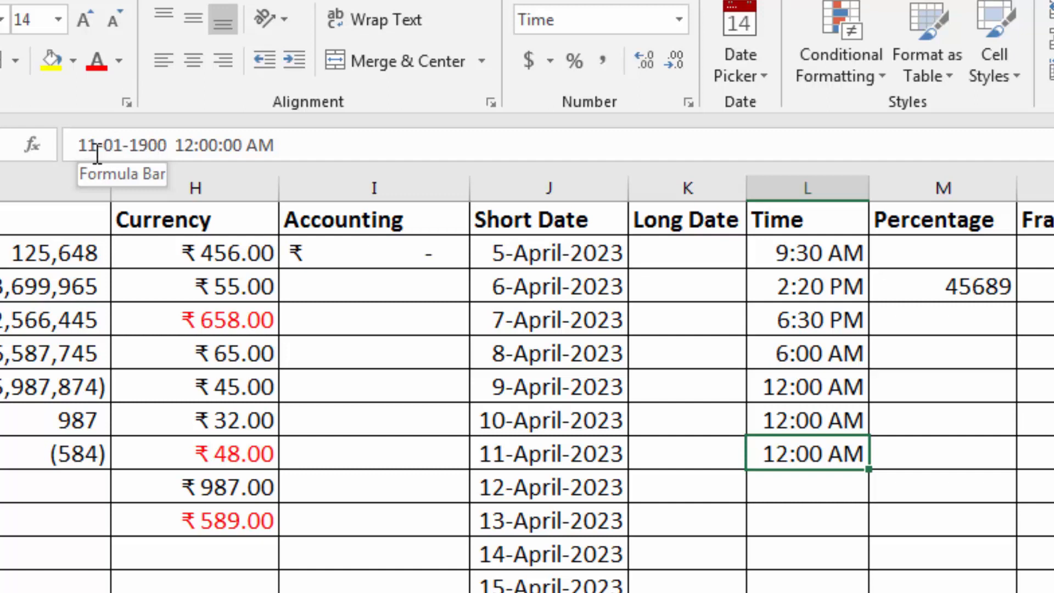
- Try the Short Date format twice on the 45689 cell under the Percentage heading, undoing it each time
click(962, 284)
click(681, 18)
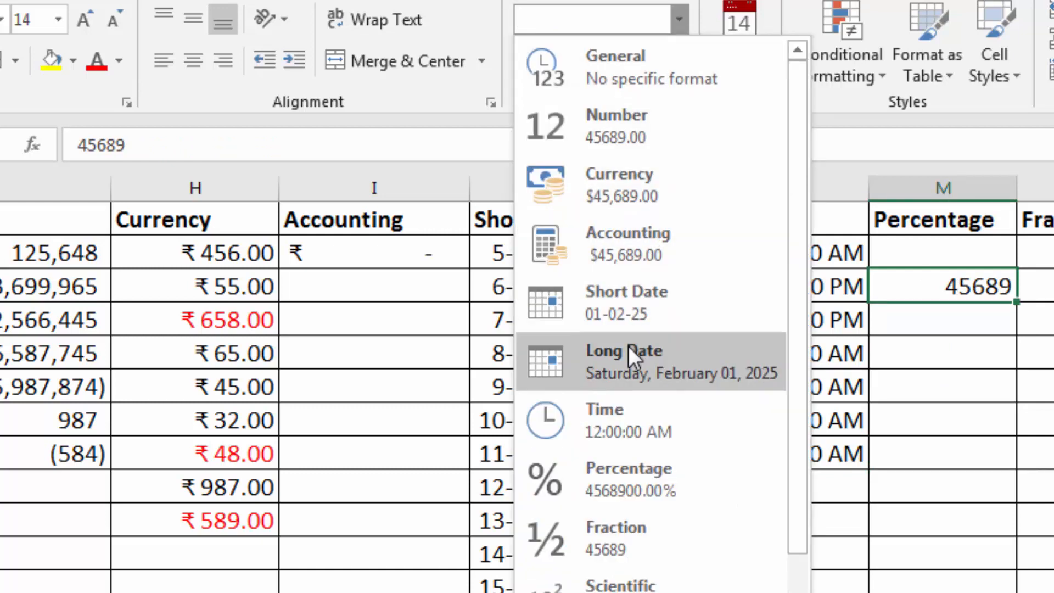
click(627, 315)
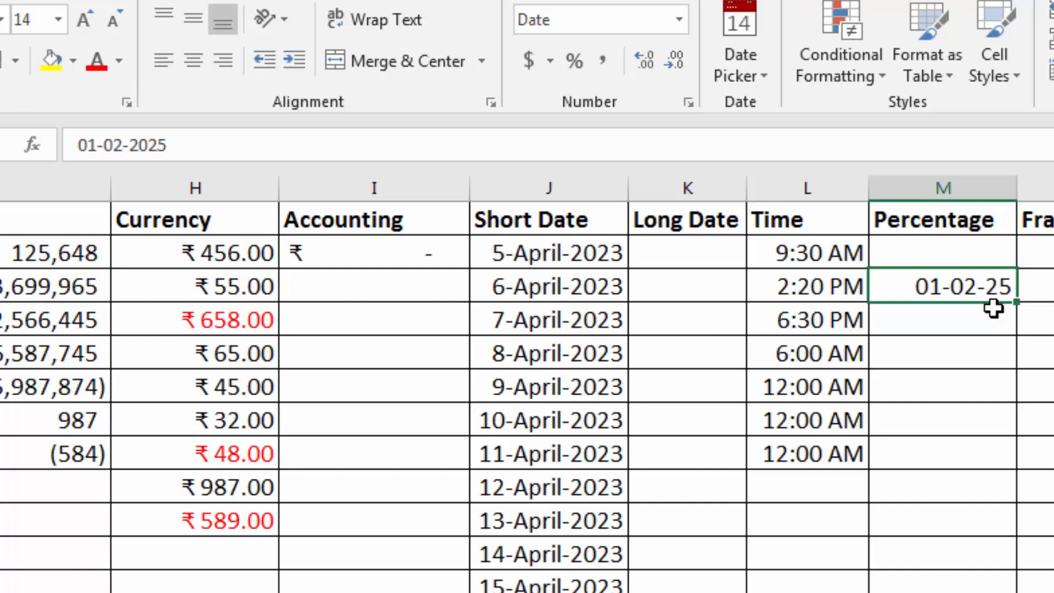
key(ctrl+z)
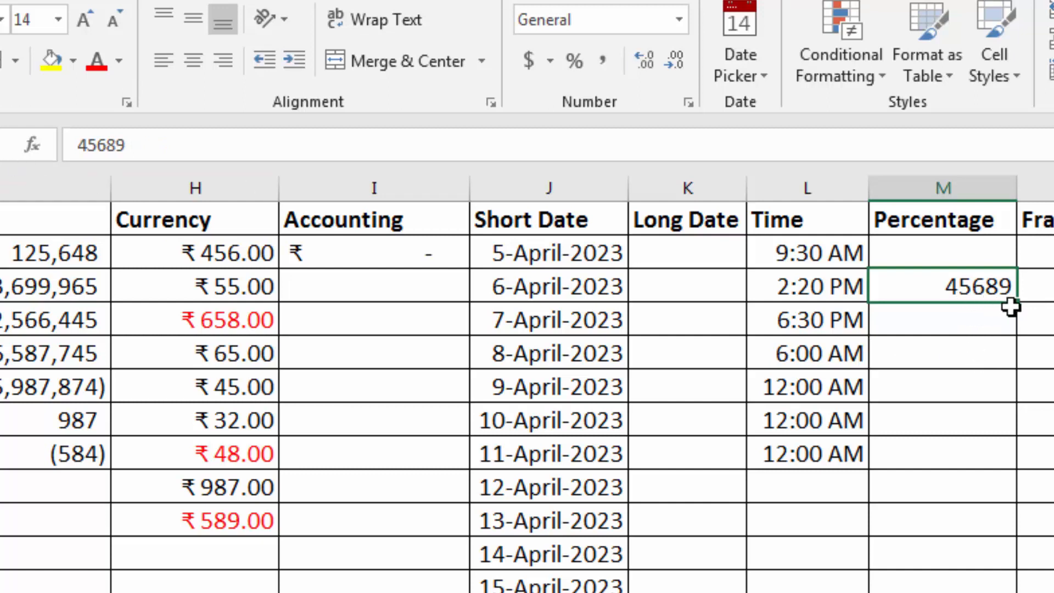
click(679, 20)
click(651, 295)
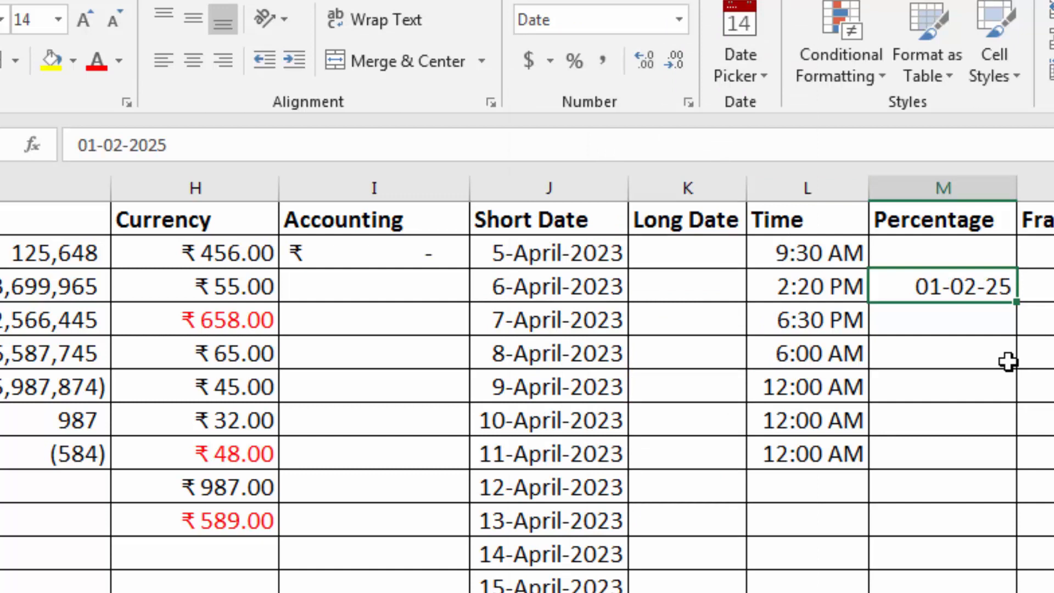
key(ctrl+z)
click(931, 346)
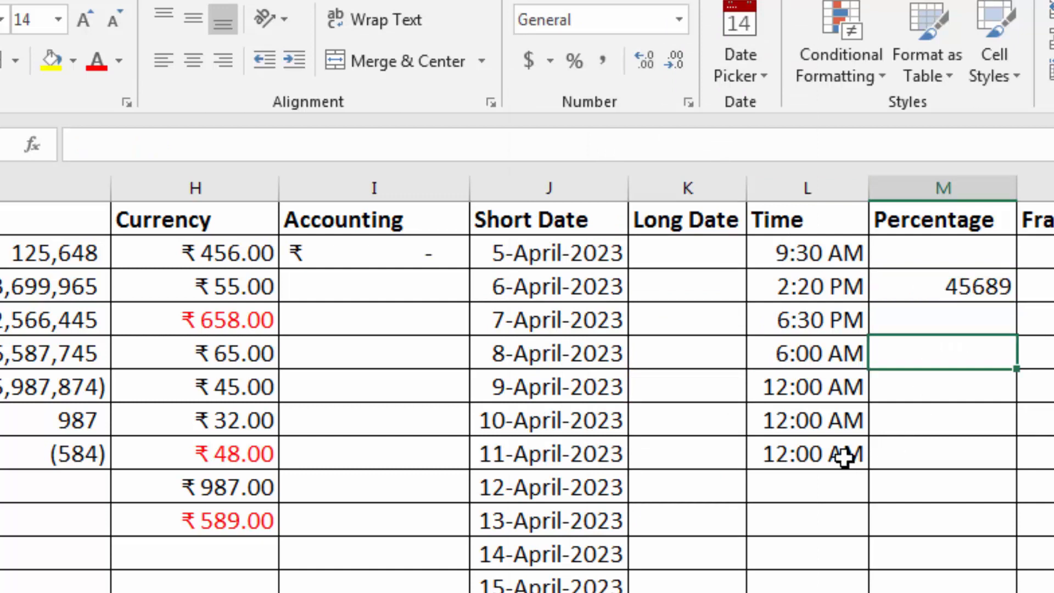
- Enter 10 in the eighth cell under the Time heading, and clear the plain-number entries in the fifth to eighth cells
click(816, 453)
click(826, 482)
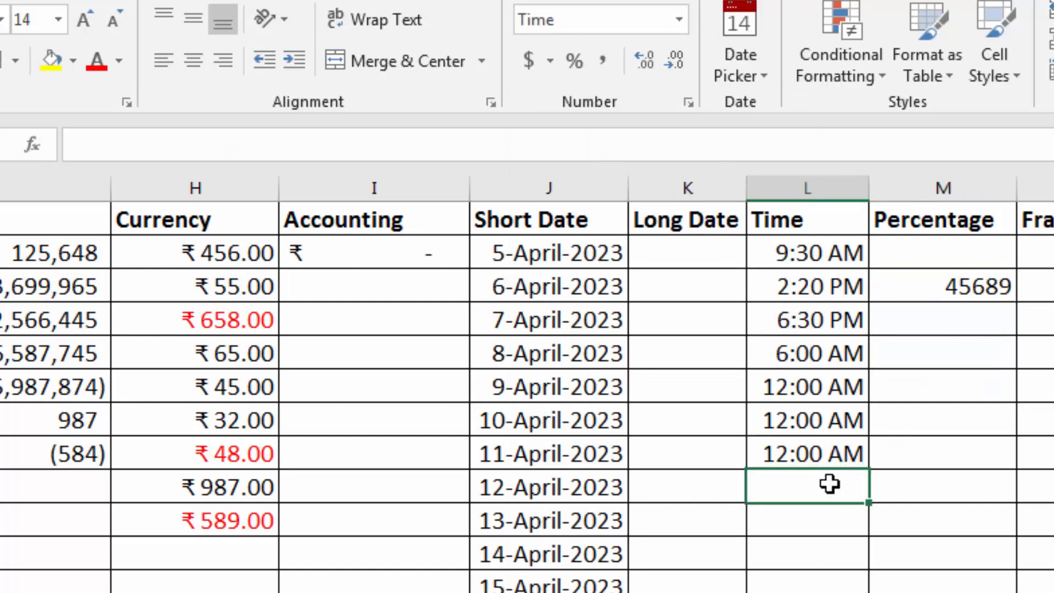
text(10)
key(Return)
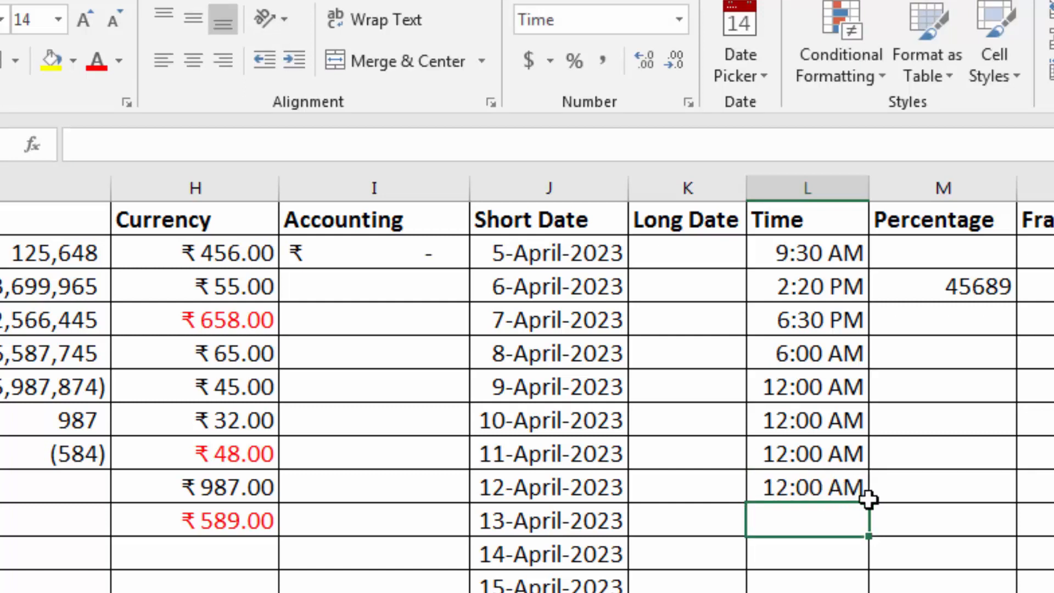
drag(813, 384, 819, 497)
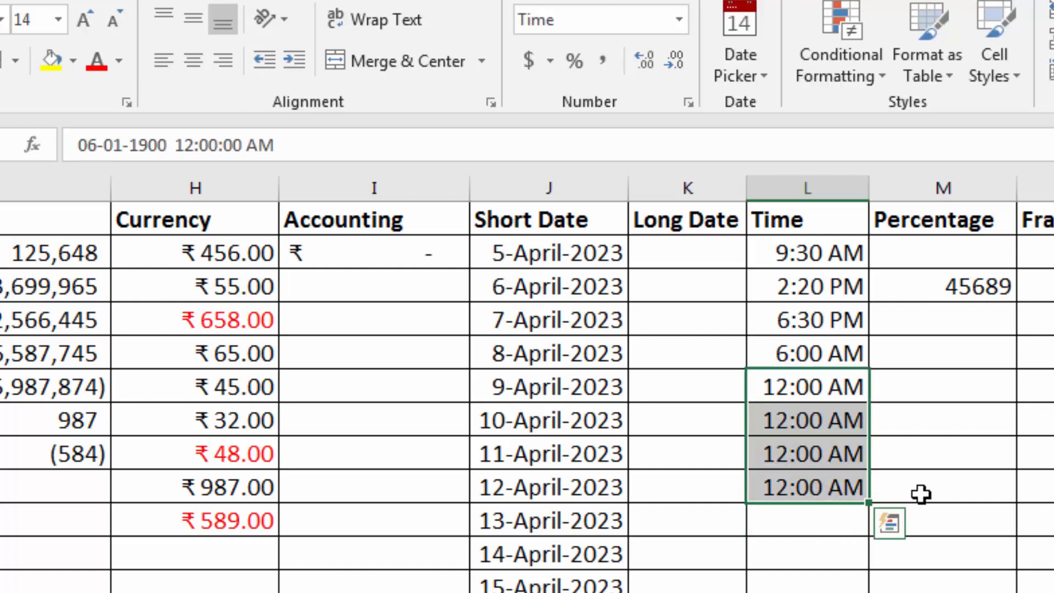
key(Delete)
- Enter 11:00 in the fifth cell under the Time heading, and clear the 45689 entry under the Percentage heading
key(Up)
key(Down)
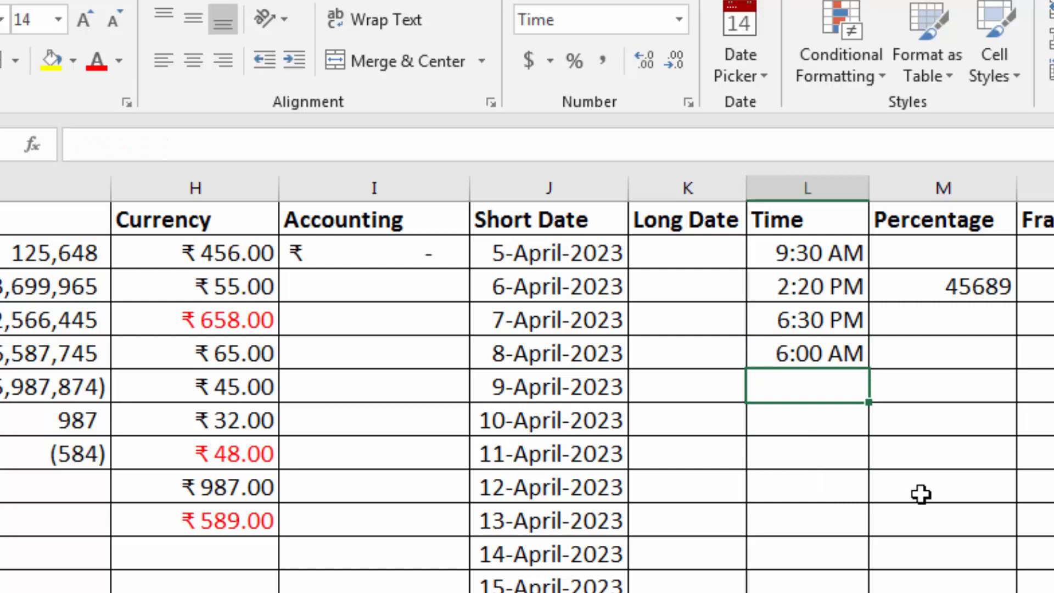
text(11)
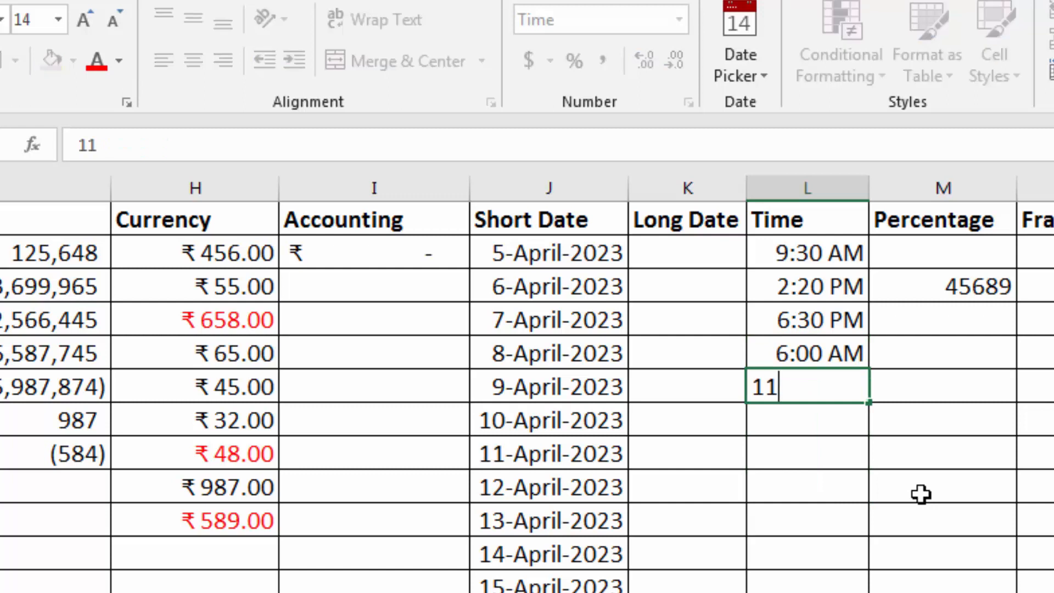
text(:00)
key(Return)
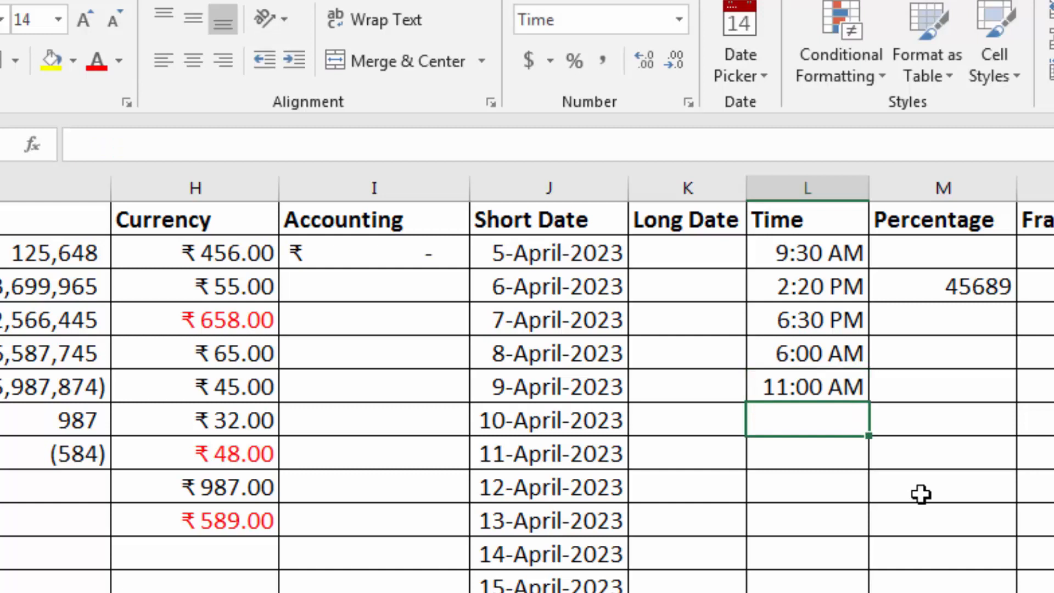
click(928, 288)
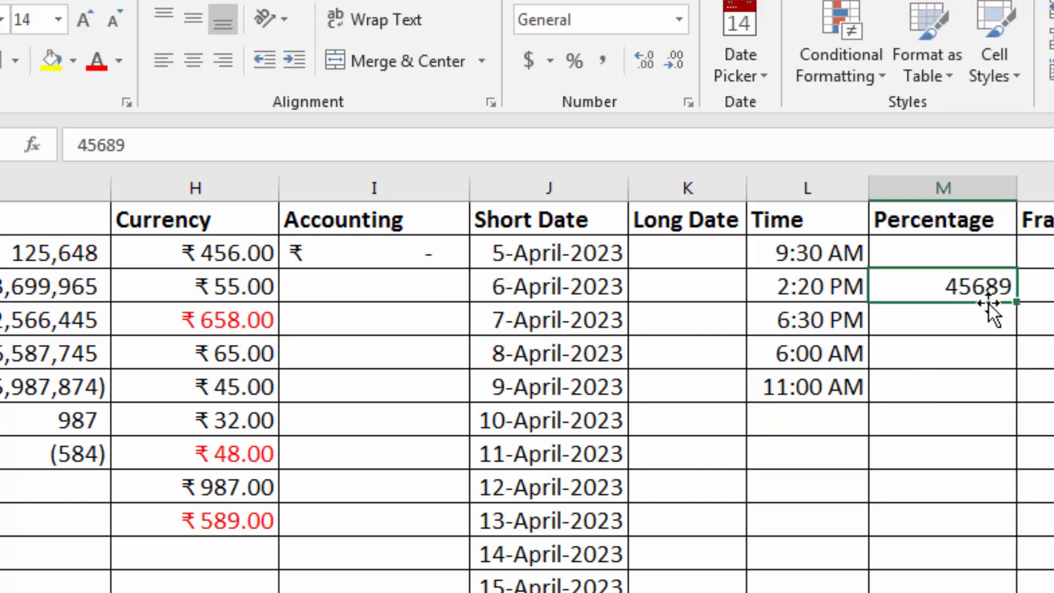
key(Delete)
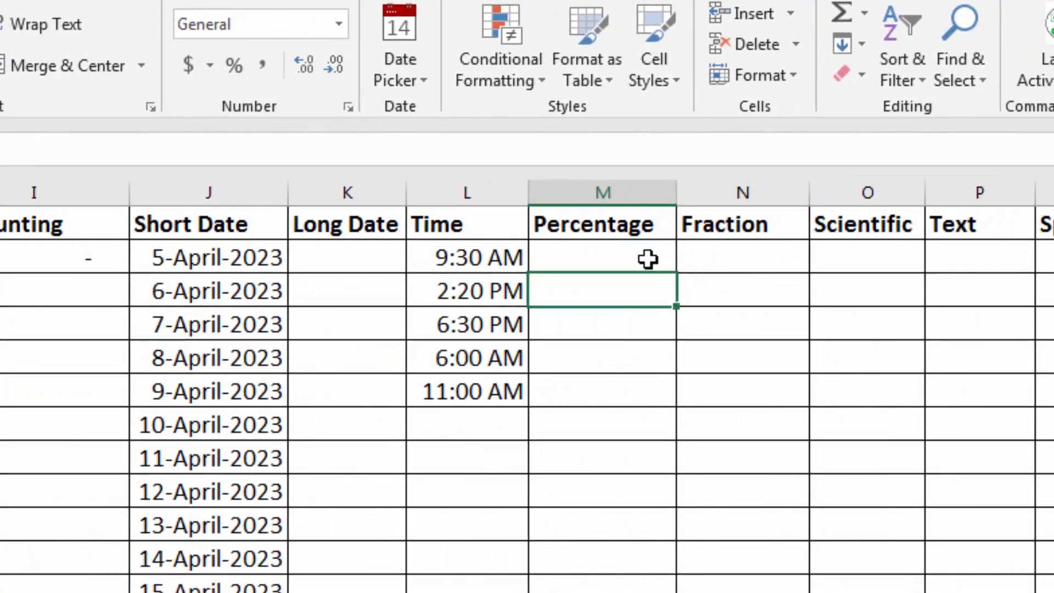
- Enter 34, 25, 10, 25 and 60 in the first five cells under the Percentage heading
click(942, 255)
text(34)
key(Return)
text(25)
key(Return)
text(10)
key(Return)
text(25)
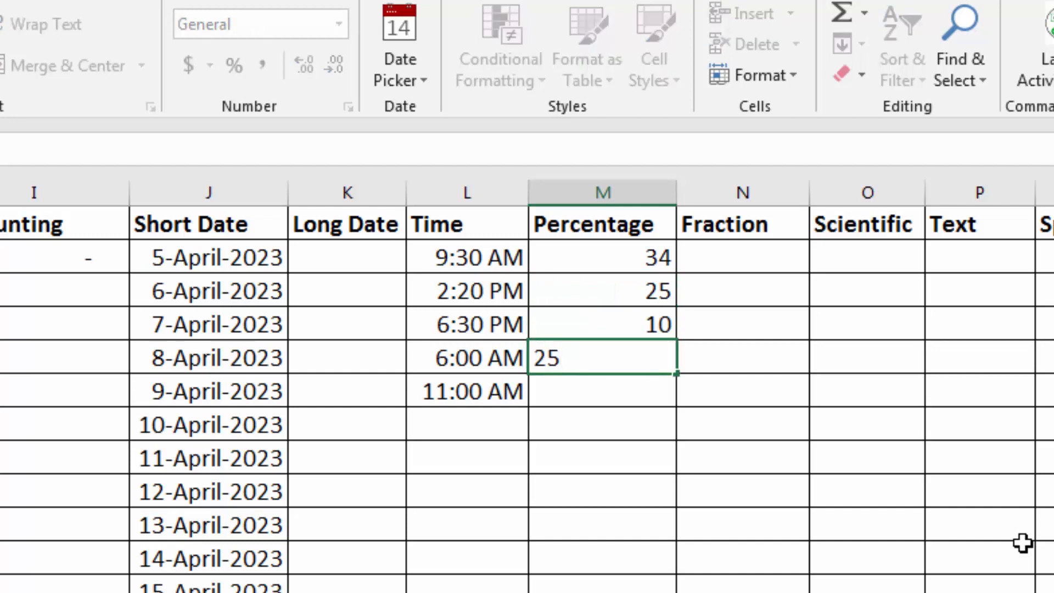
key(Return)
text(60)
key(Return)
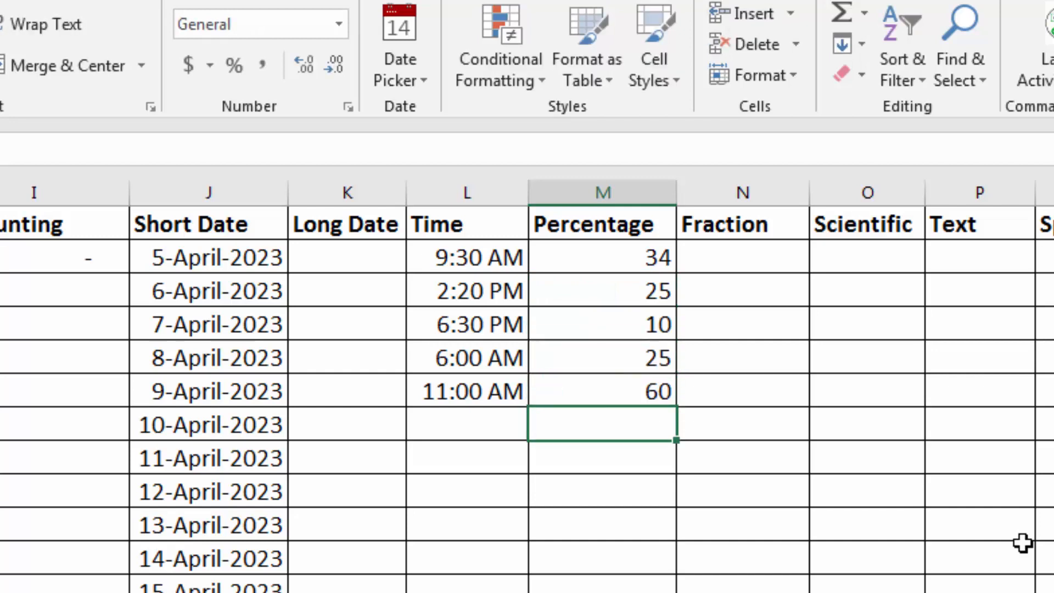
- Try entering 34% directly in the sixth cell under the Percentage heading, and undo the entry
drag(635, 264, 626, 422)
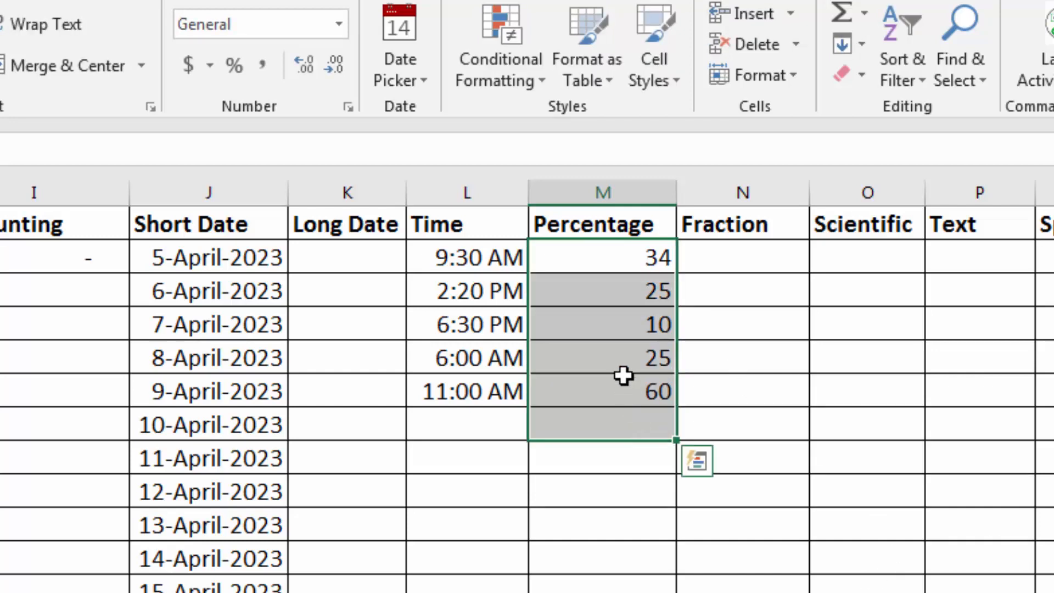
click(603, 259)
drag(602, 259, 616, 396)
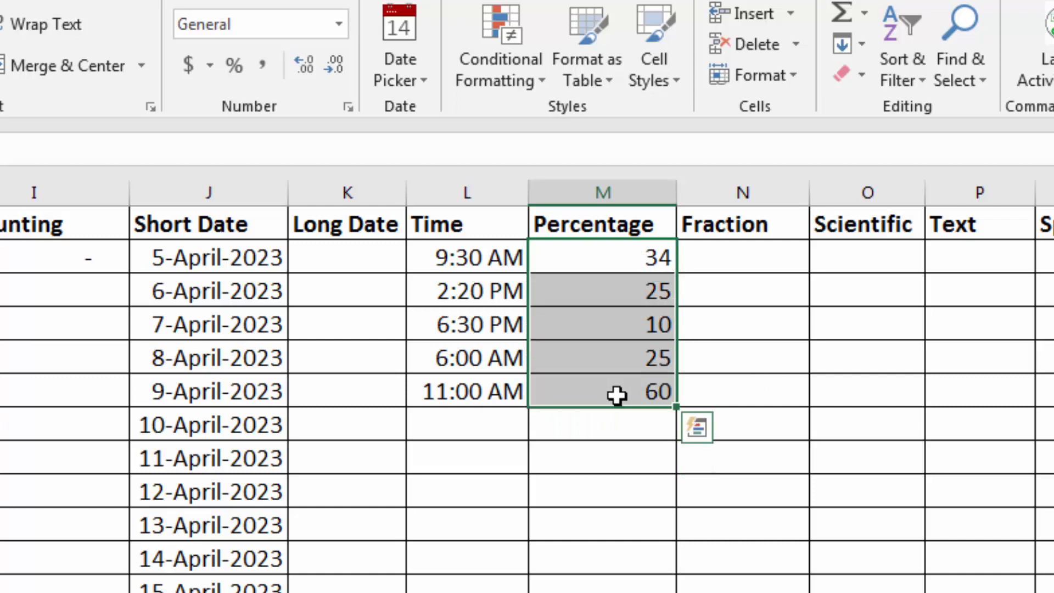
click(612, 425)
text(34)
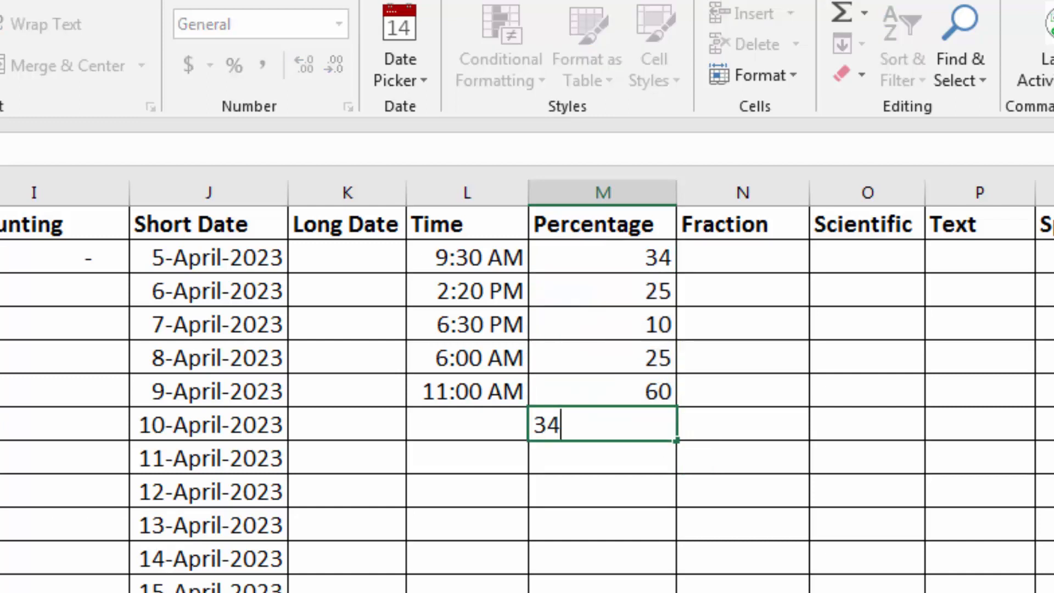
text(%)
key(Return)
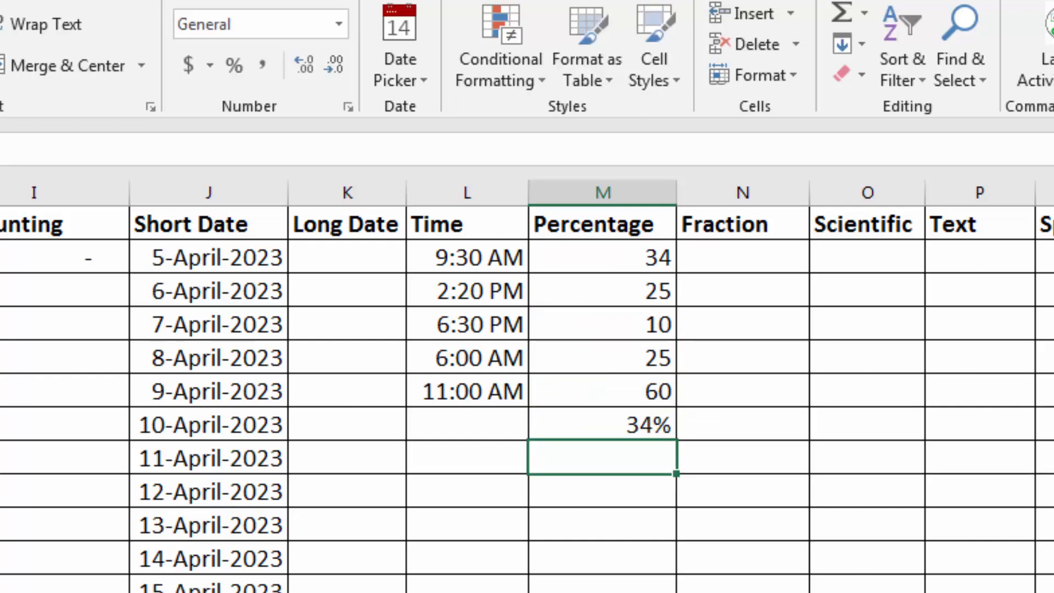
key(ctrl+z)
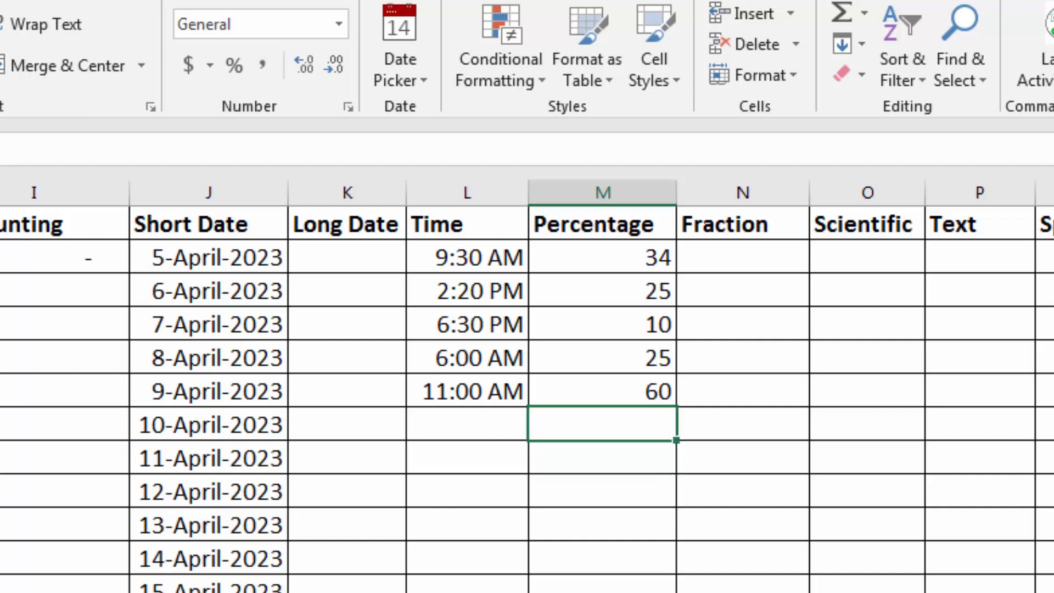
- Try the Percentage format on all cells below the Percentage heading that already hold whole numbers, and undo it
key(Up)
drag(628, 255, 625, 391)
click(611, 259)
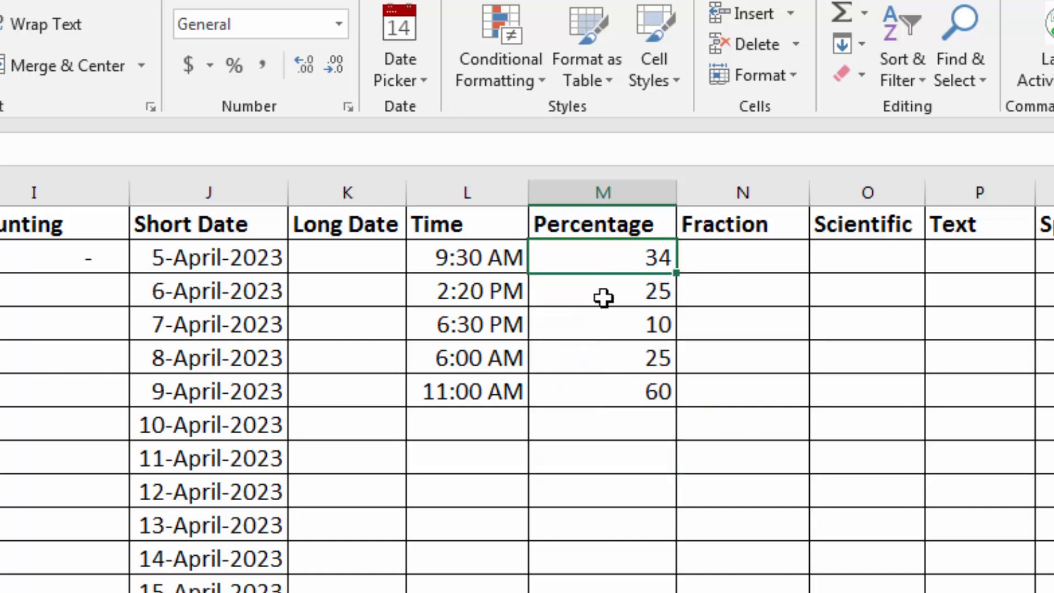
key(ctrl+shift+Down)
key(ctrl+shift+Down)
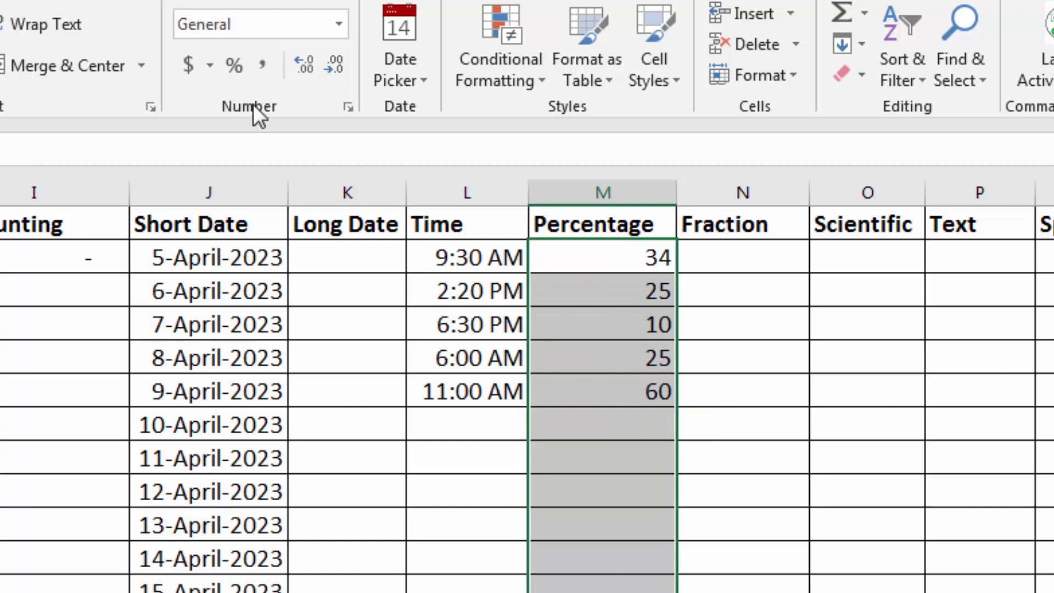
click(235, 69)
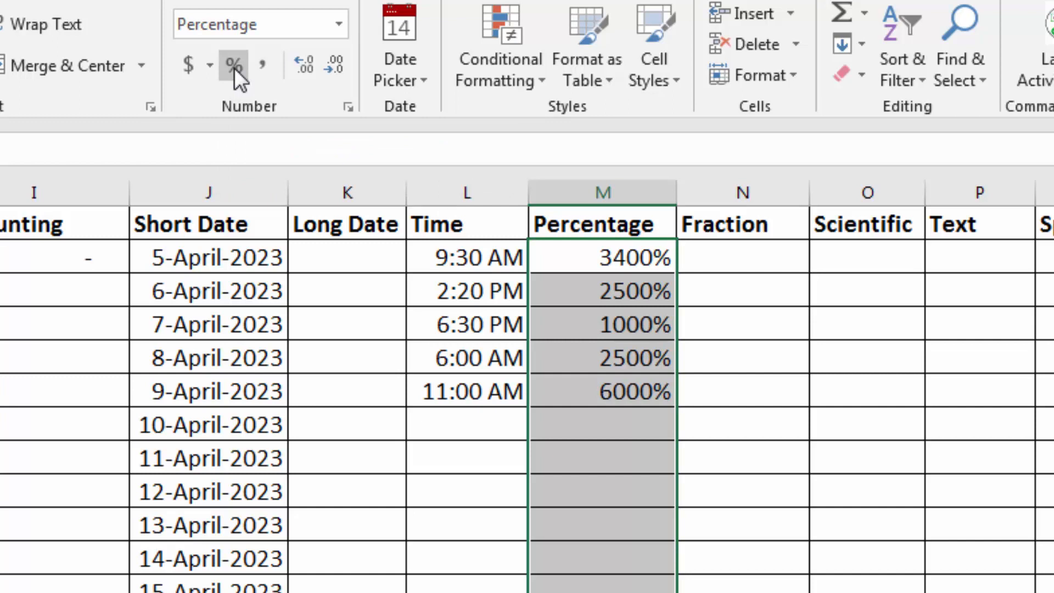
key(ctrl+z)
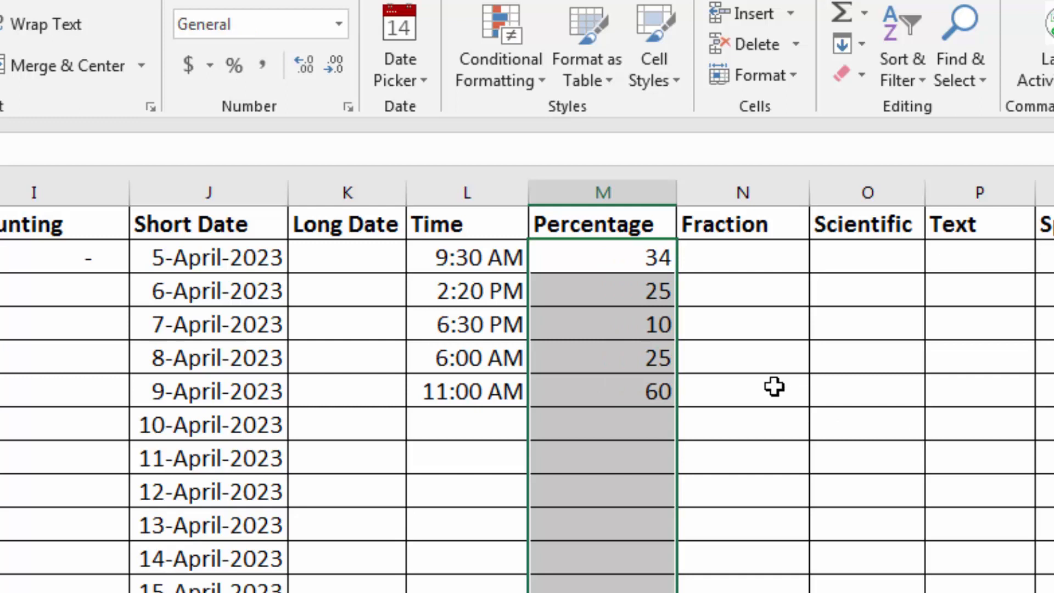
- Clear the numbers under the Percentage heading and apply the Percentage format to the empty cells
key(Delete)
click(628, 262)
drag(627, 268, 627, 590)
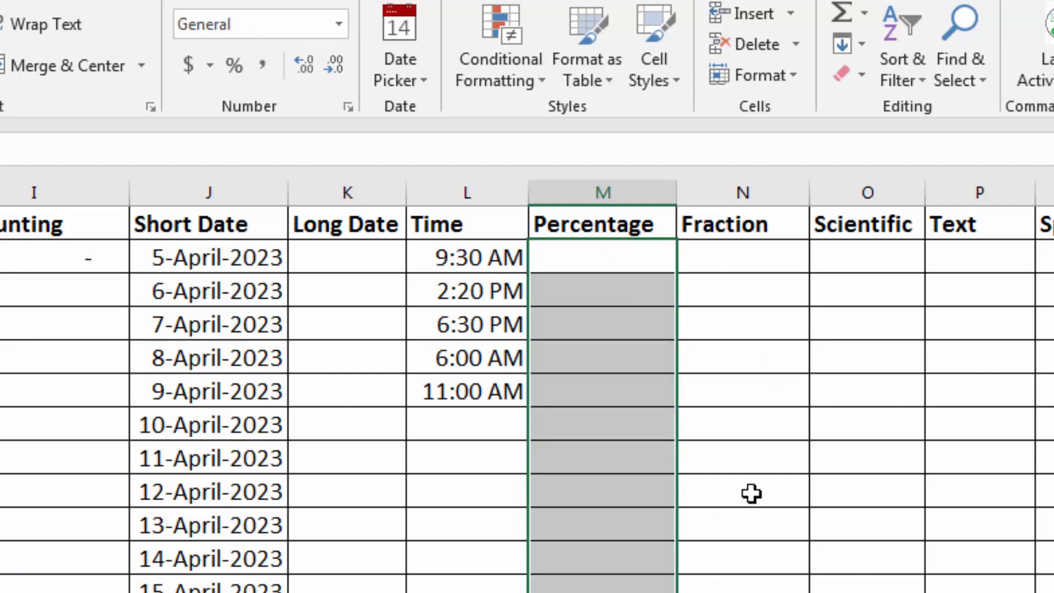
click(230, 70)
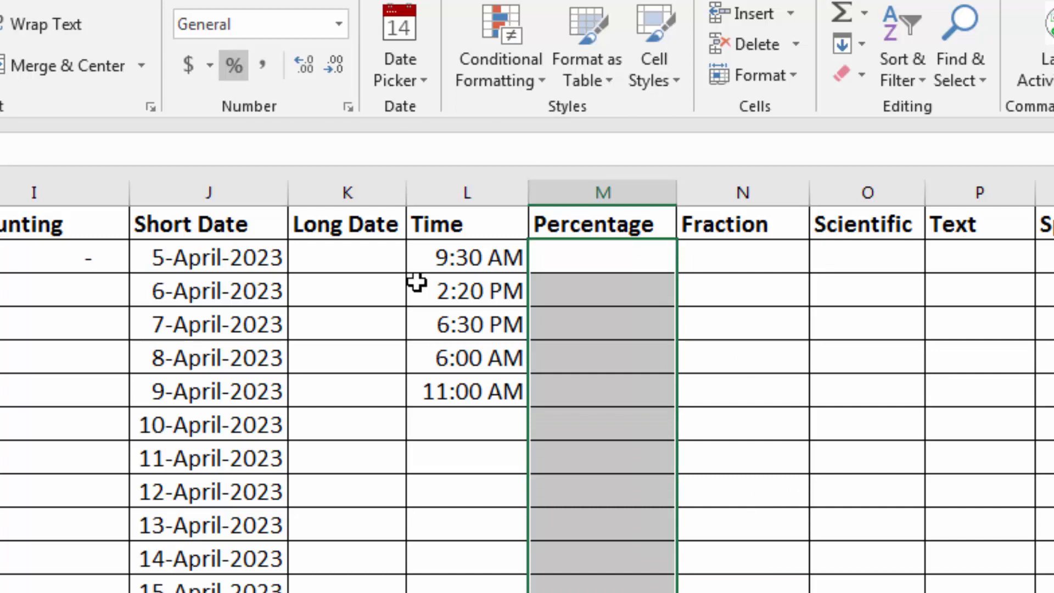
- Enter 34, 34 and 25 in the first three preformatted cells under the Percentage heading
click(600, 252)
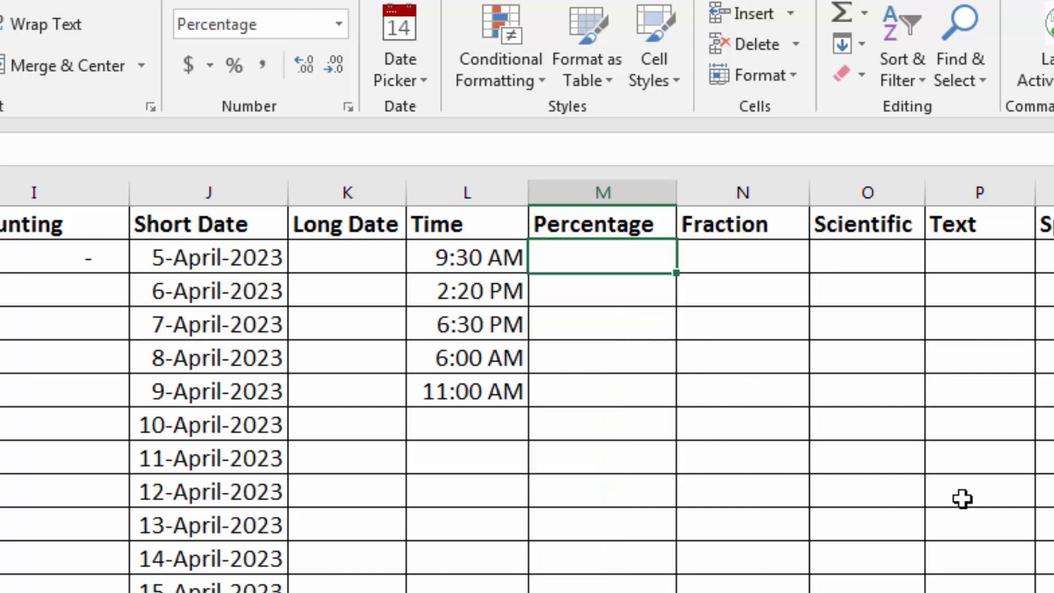
text(34)
key(Return)
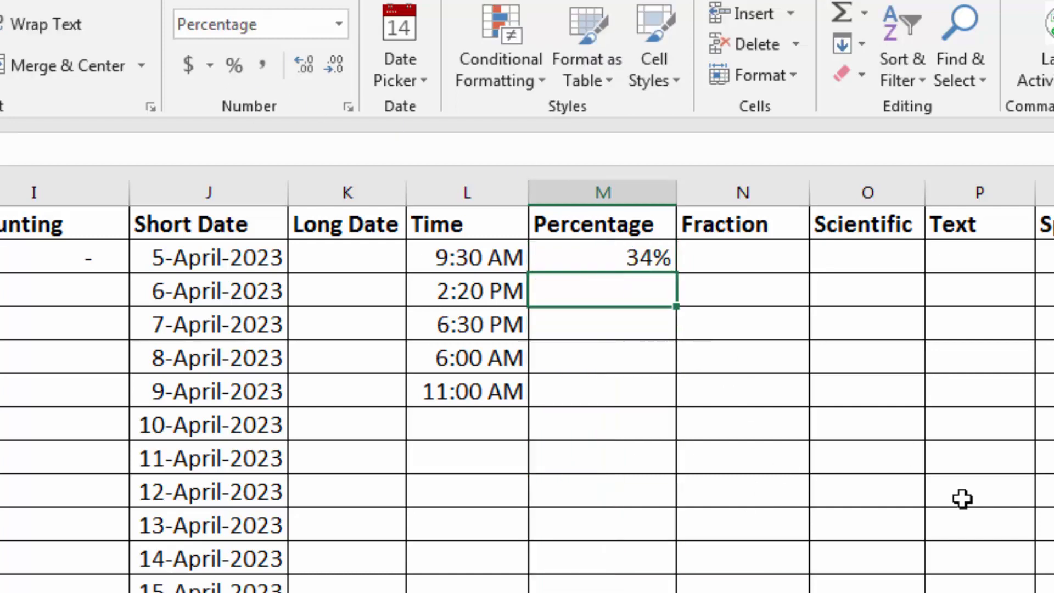
text(34)
key(Return)
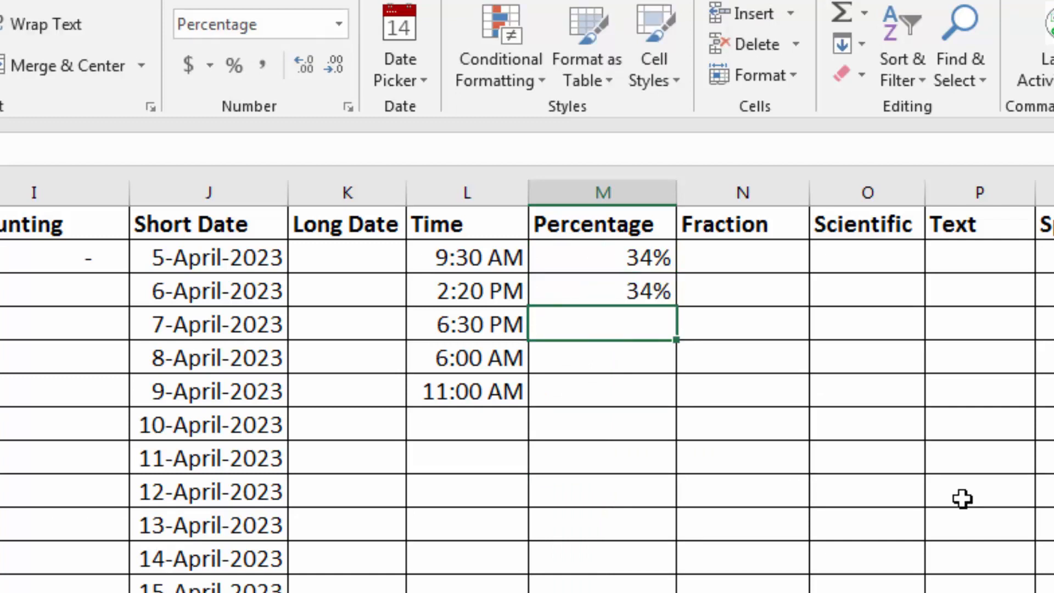
text(25)
key(Return)
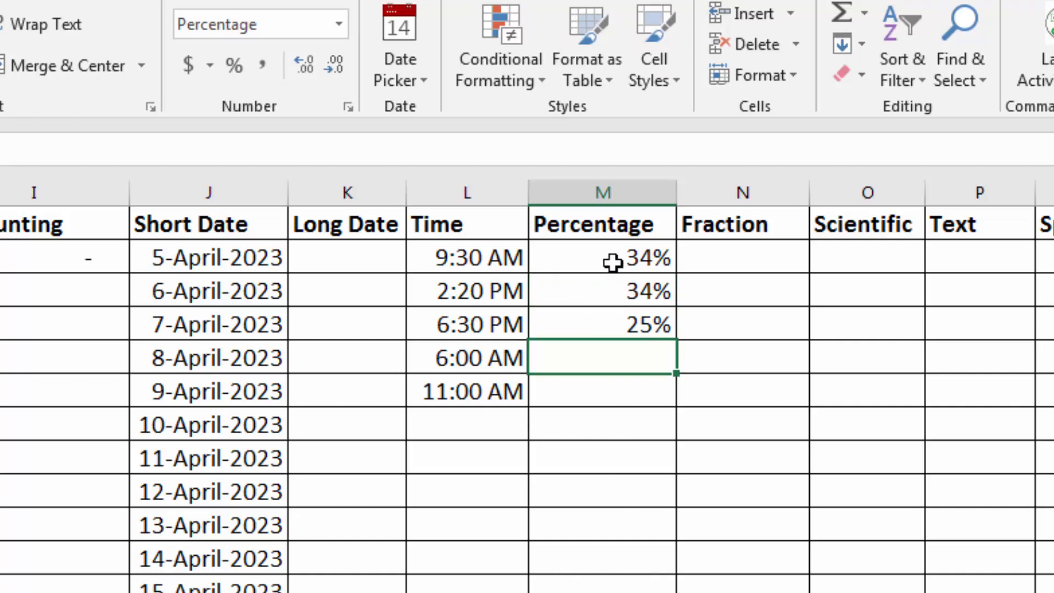
- Undo the three entries under the Percentage heading and the percentage formatting of its empty cells
drag(600, 264, 598, 576)
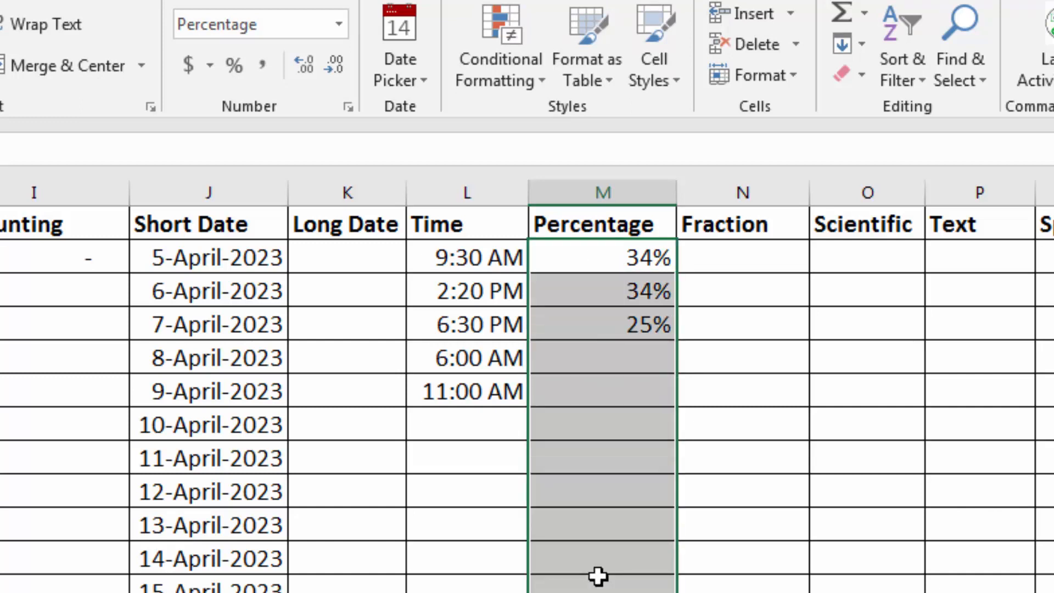
key(ctrl+z)
key(ctrl+z)
key(ctrl+z)
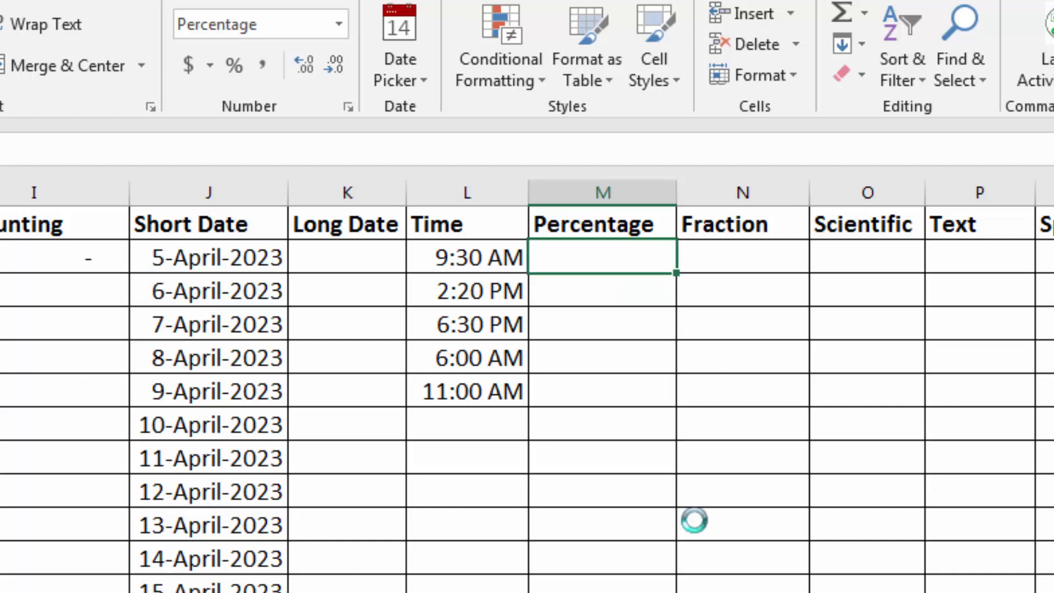
- Enter 34, .34, 25 and .25 in the first four cells under the Percentage heading
click(612, 283)
key(Up)
text(34)
key(Return)
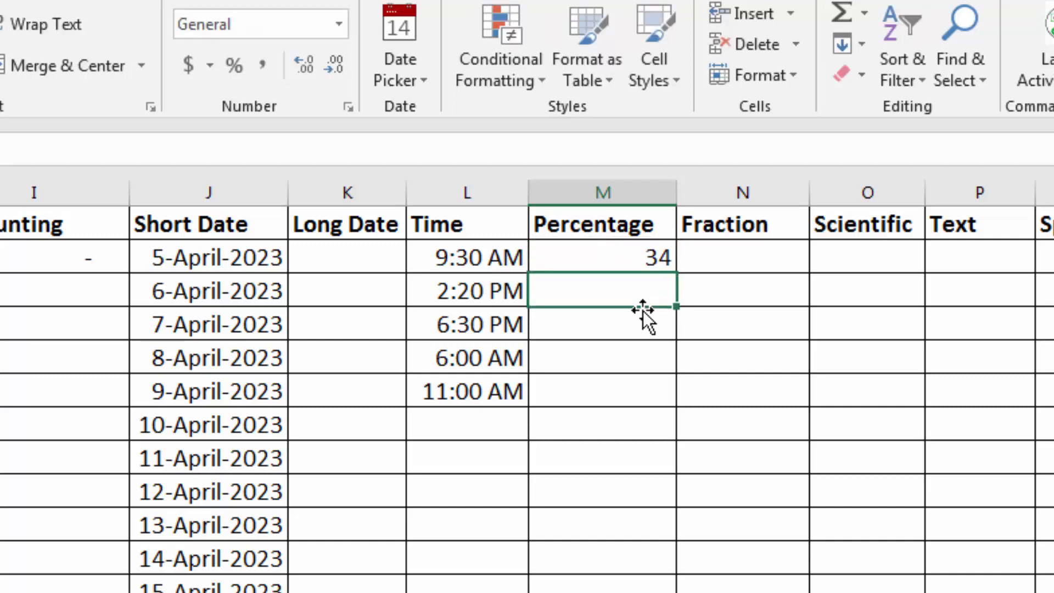
text(.34)
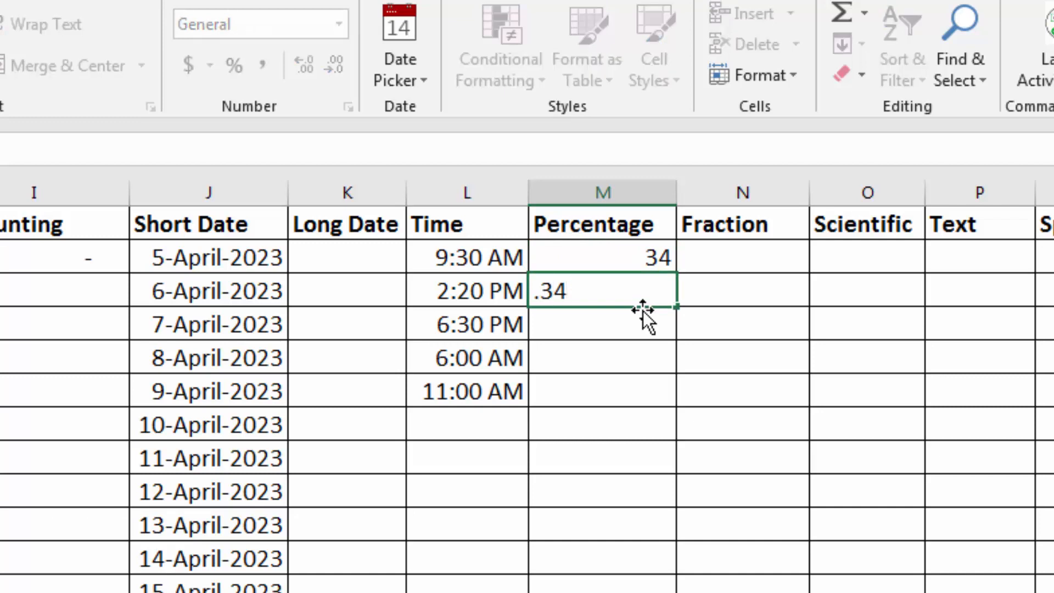
key(Return)
text(25)
key(Return)
text(.25)
key(Return)
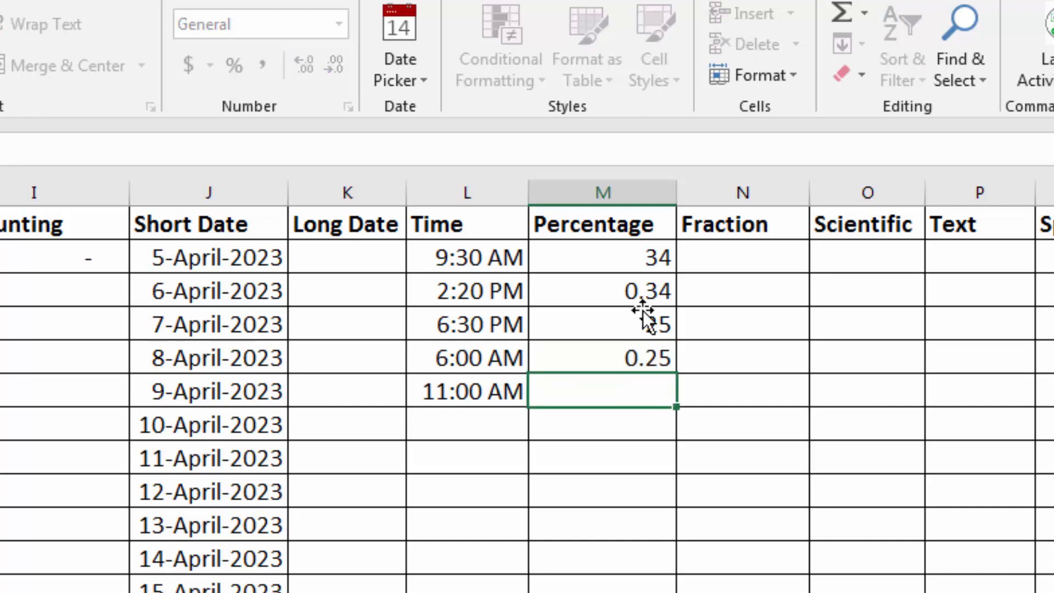
- Apply the Percentage format to the first five cells under the Percentage heading and compare the whole-number and decimal entries
drag(590, 260, 591, 386)
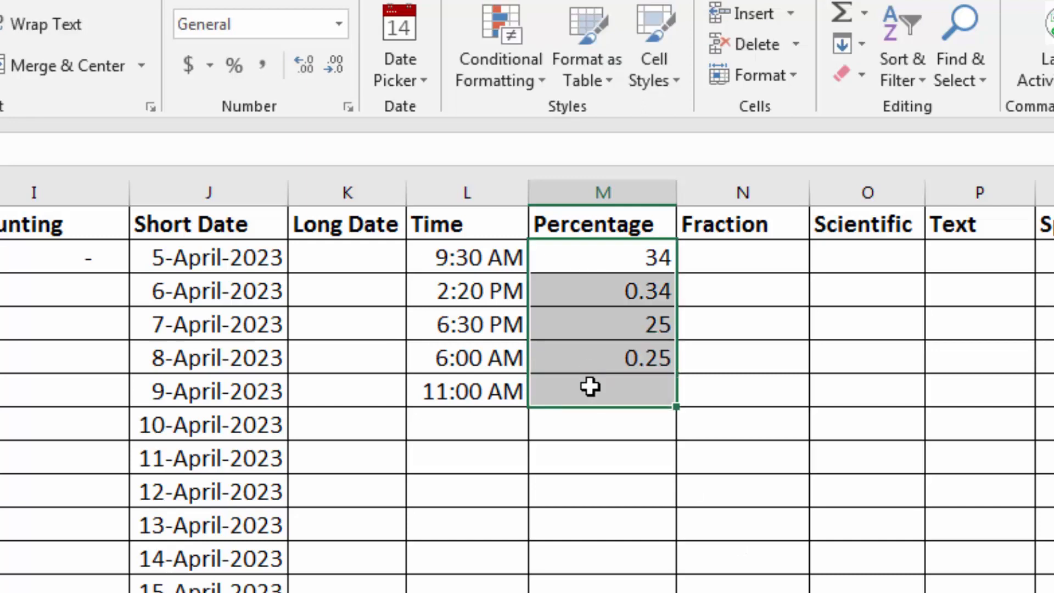
click(237, 66)
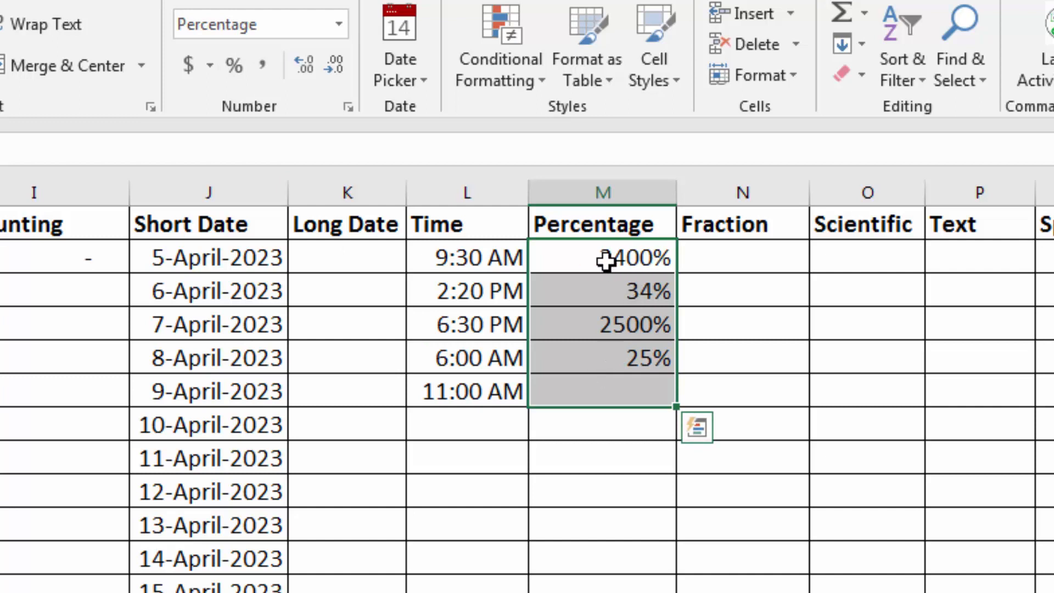
click(631, 364)
click(642, 300)
click(640, 360)
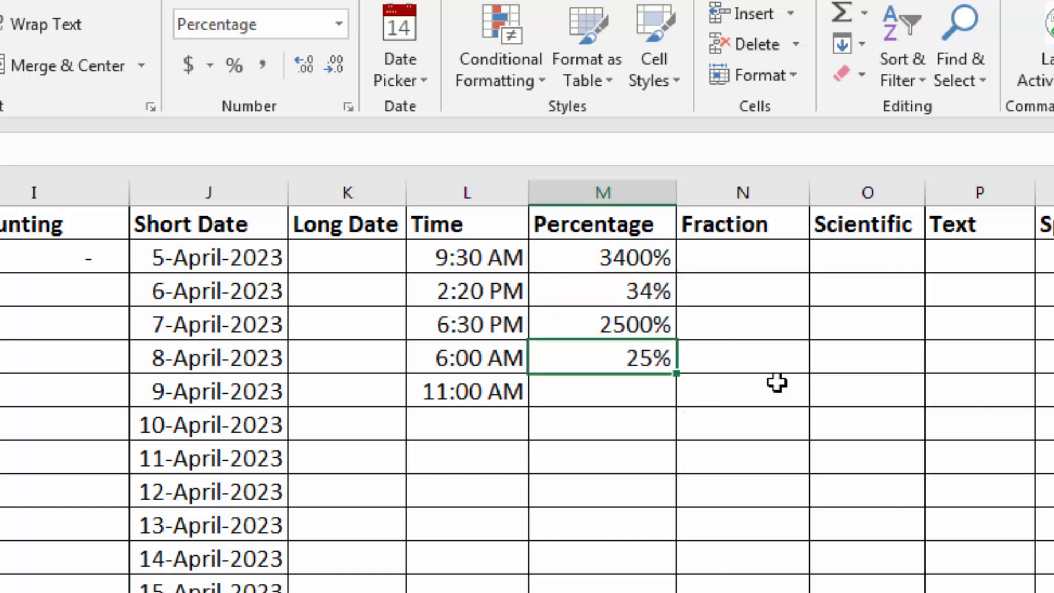
click(621, 395)
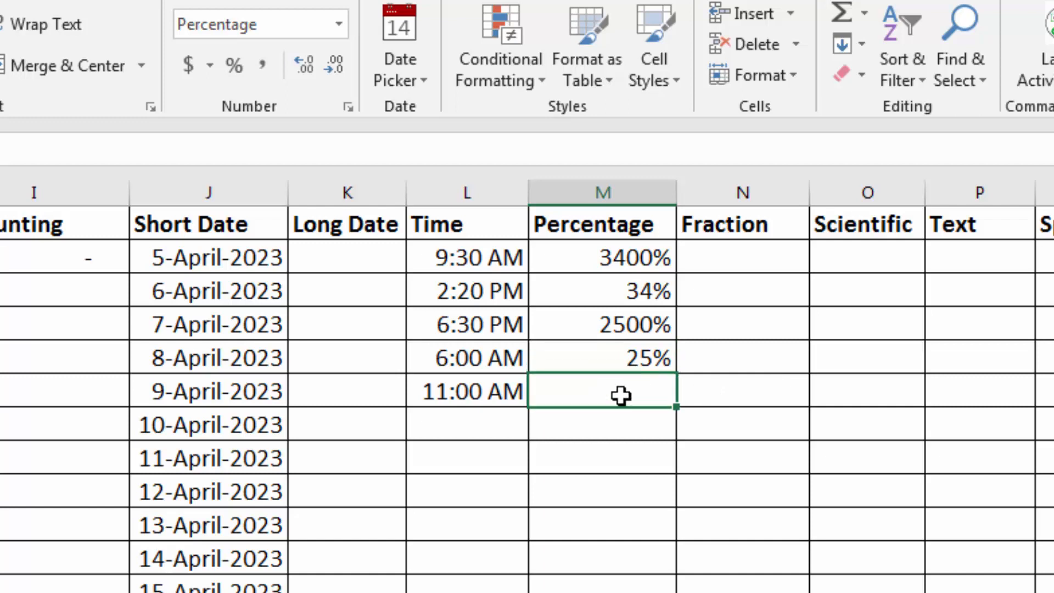
- Enter .34, .25, .5 and .12 in the first four cells under the Fraction heading
click(727, 258)
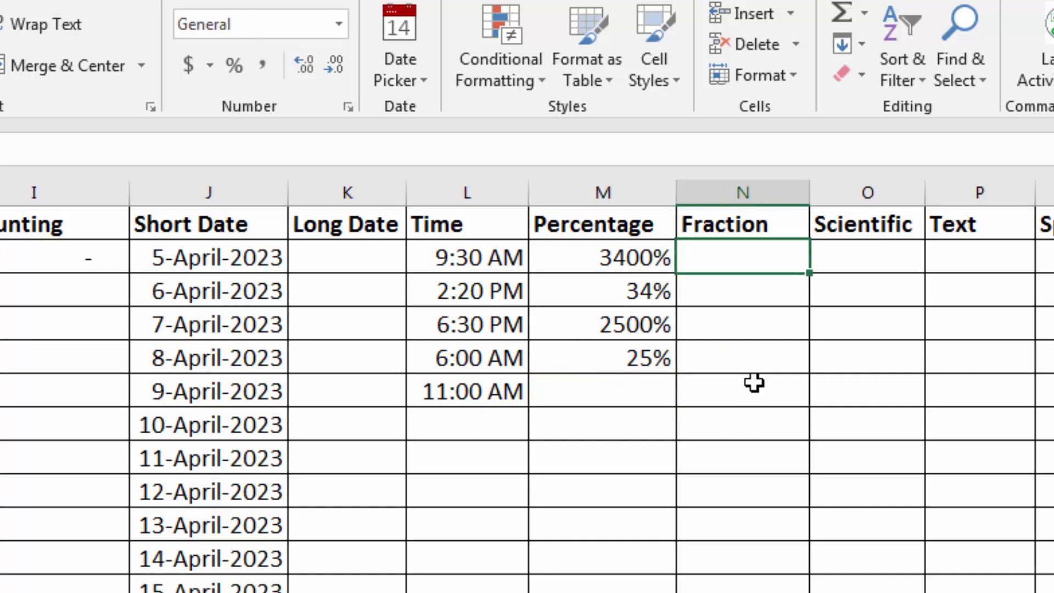
text(.34)
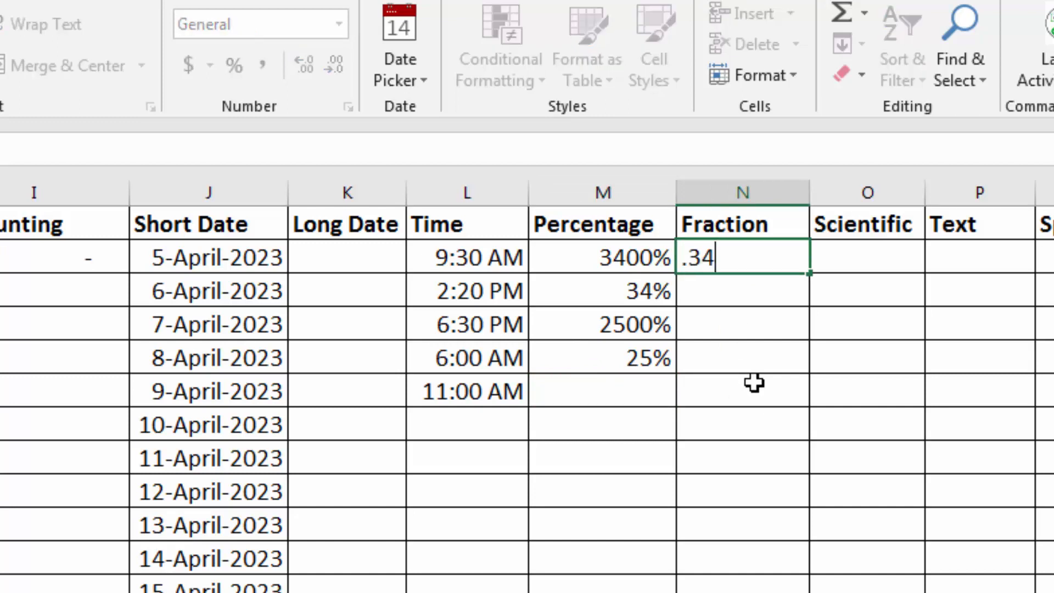
key(Return)
text(.25)
key(Return)
text(.)
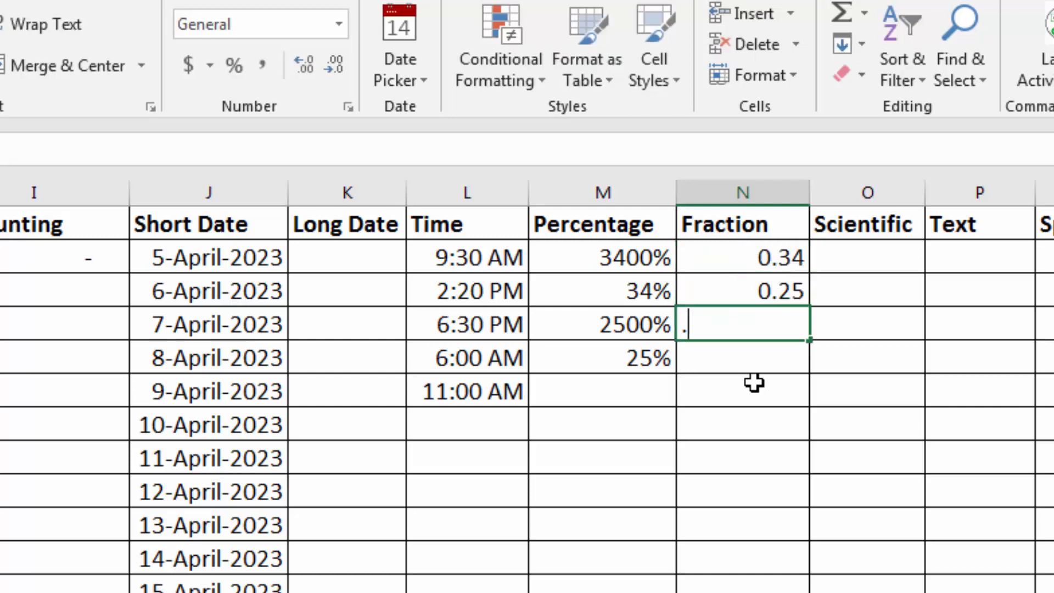
text(5)
key(Return)
text(.12)
key(Return)
- Apply the Fraction format to the first five cells under the Fraction heading
drag(725, 257, 739, 393)
click(339, 24)
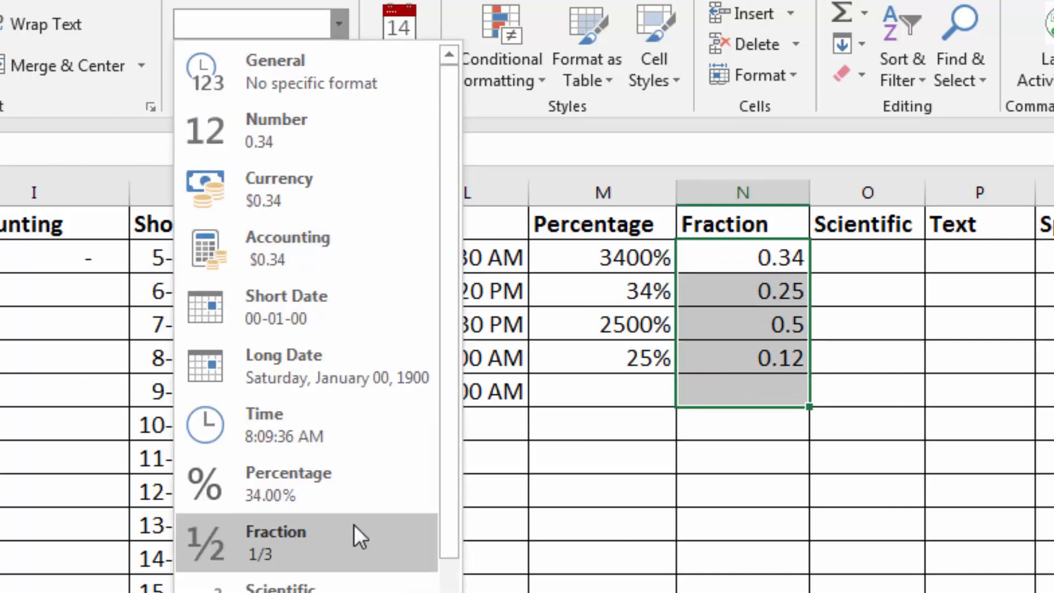
click(356, 549)
drag(744, 271, 755, 364)
click(737, 438)
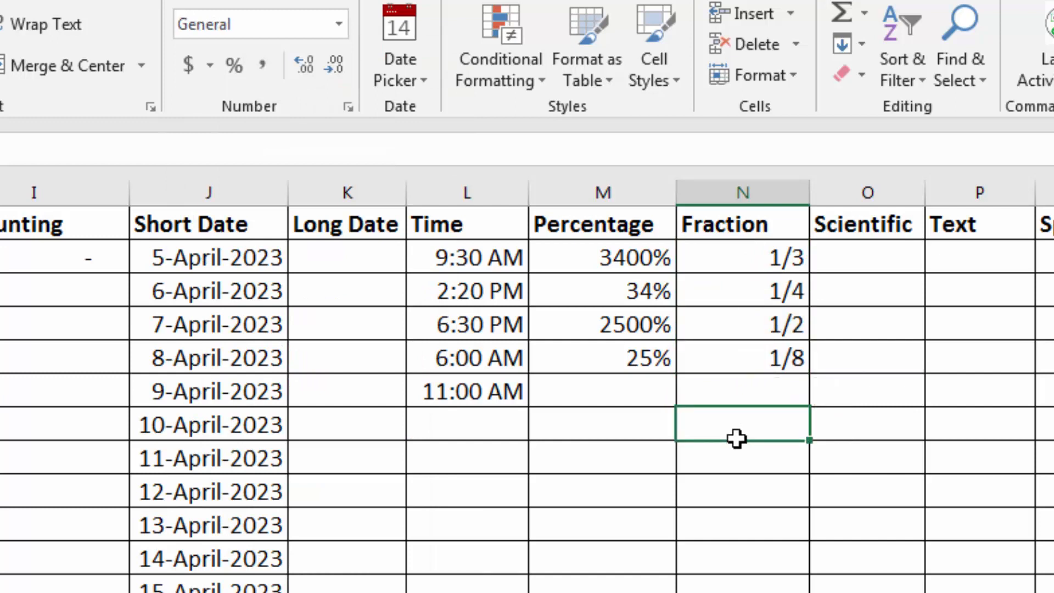
- Examine the available fraction types in the Format Cells settings for the fraction entries, leaving without a change
drag(725, 258, 726, 412)
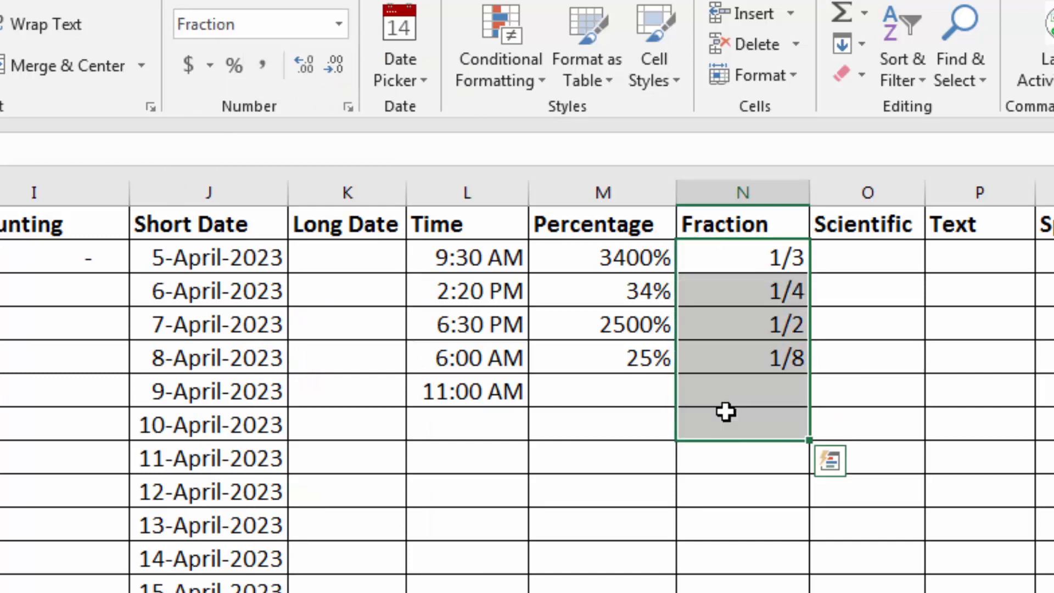
click(343, 22)
click(311, 555)
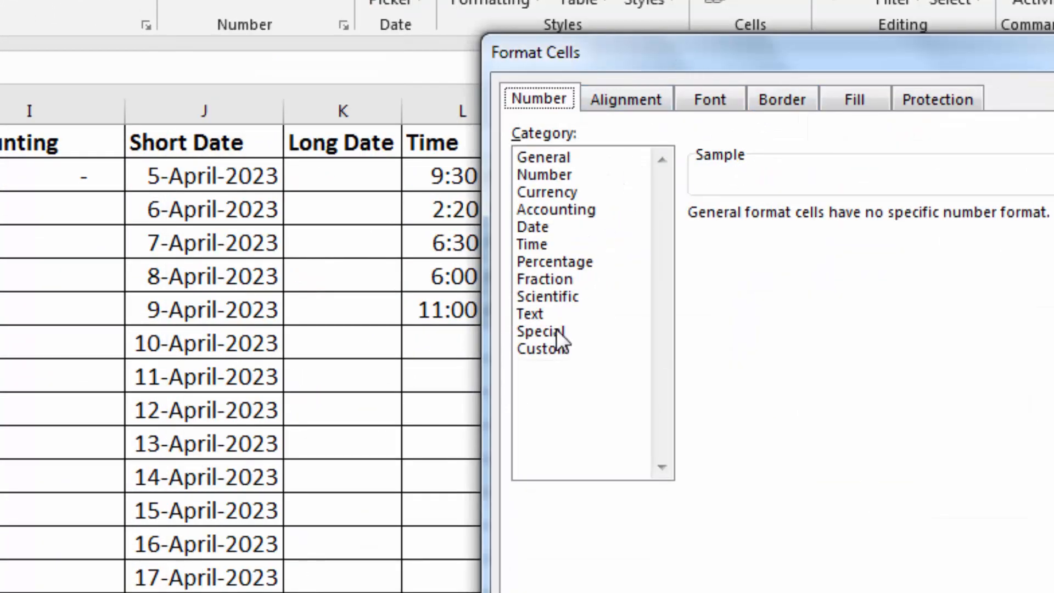
click(551, 283)
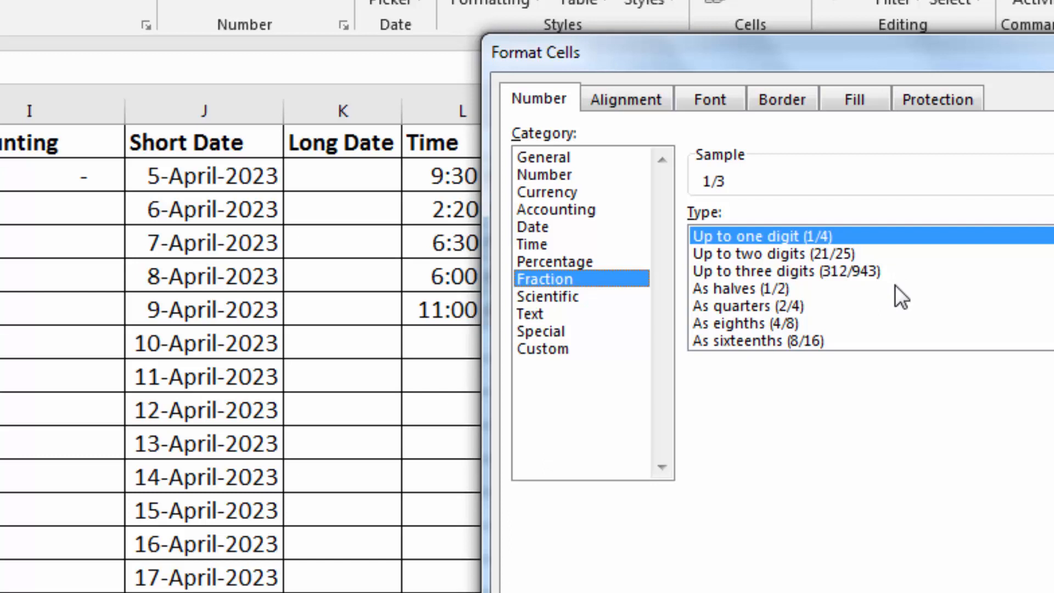
click(1052, 592)
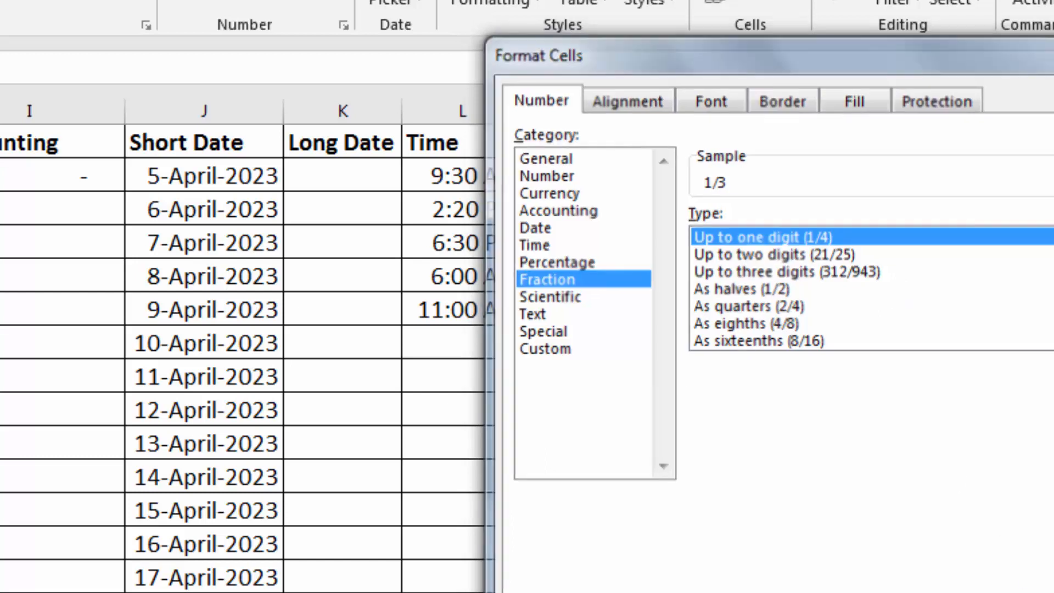
- Try two decimal places for the four Percentage entries in the Format Cells settings, checking the sample without applying it
drag(595, 172, 598, 277)
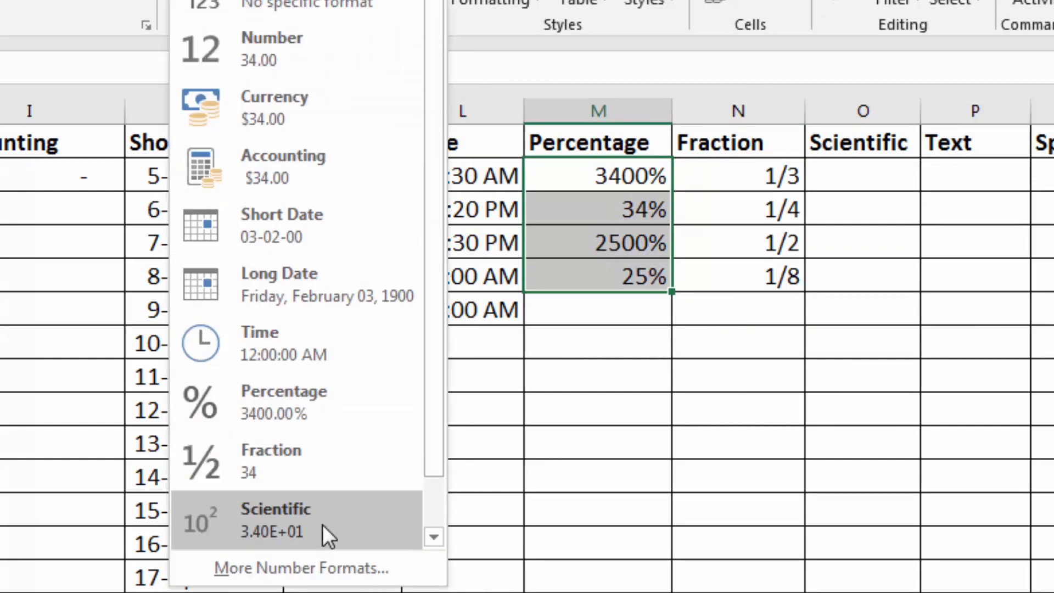
click(302, 568)
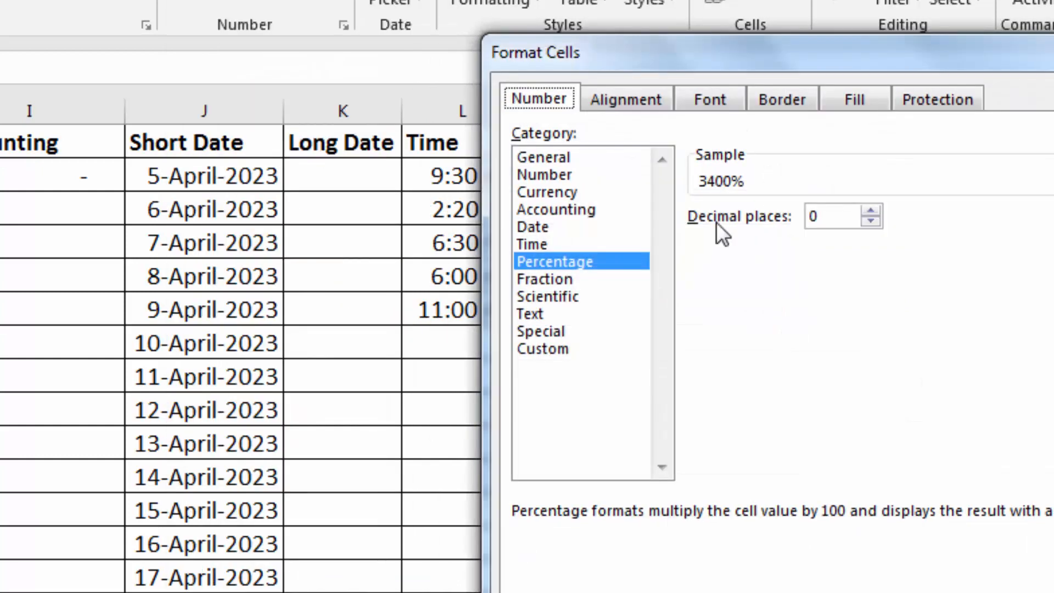
drag(684, 61, 13, 28)
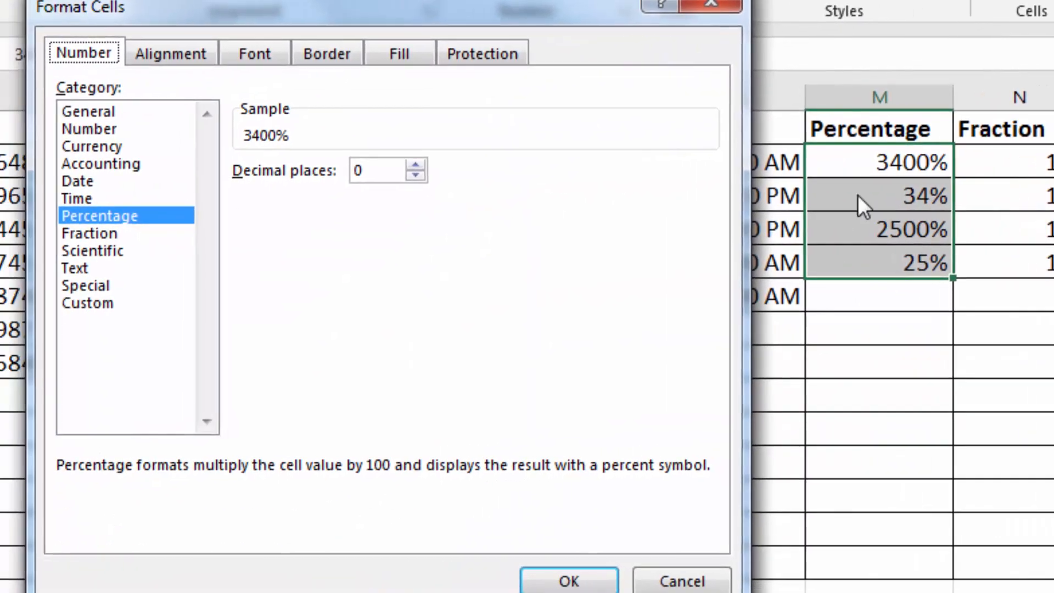
click(415, 165)
click(416, 162)
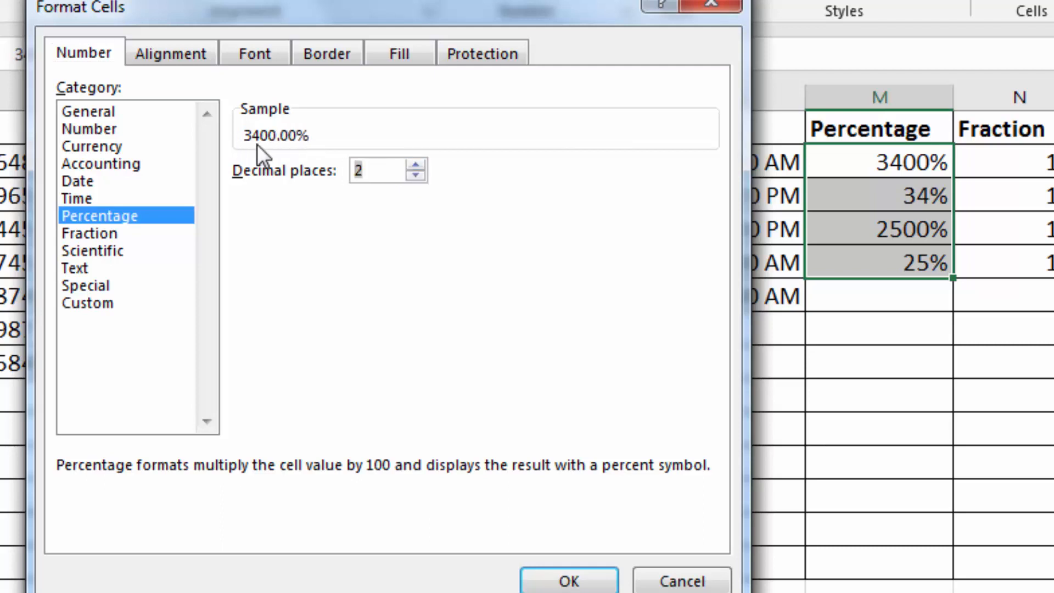
click(411, 176)
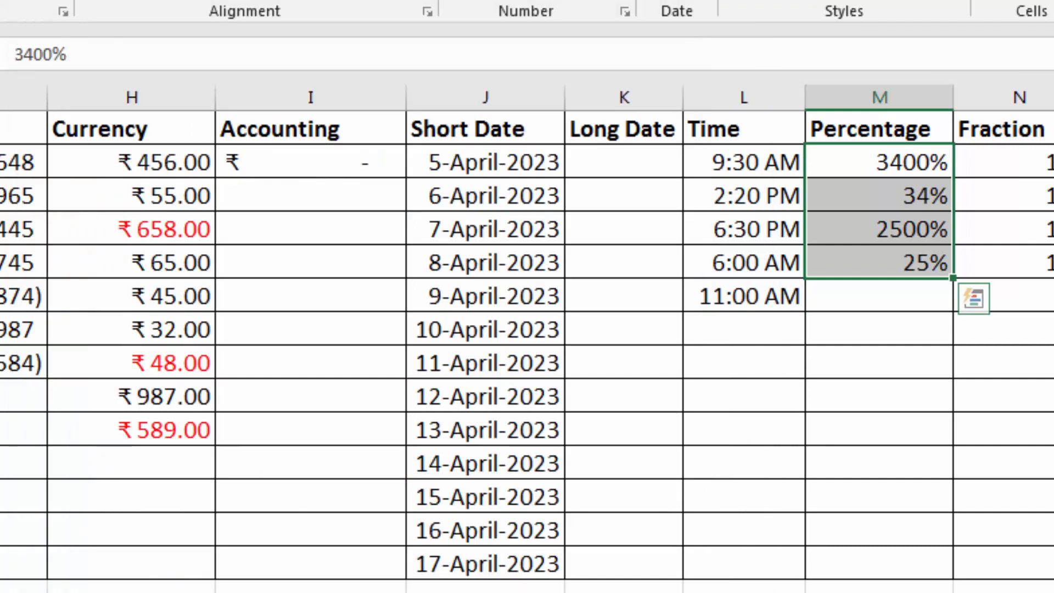
click(1033, 211)
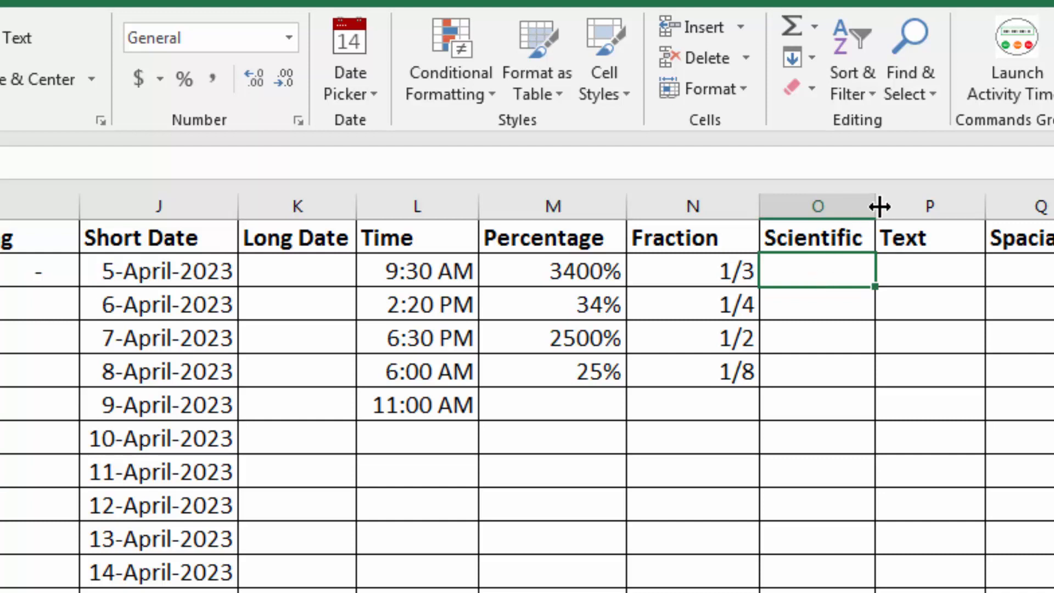
drag(876, 206, 986, 207)
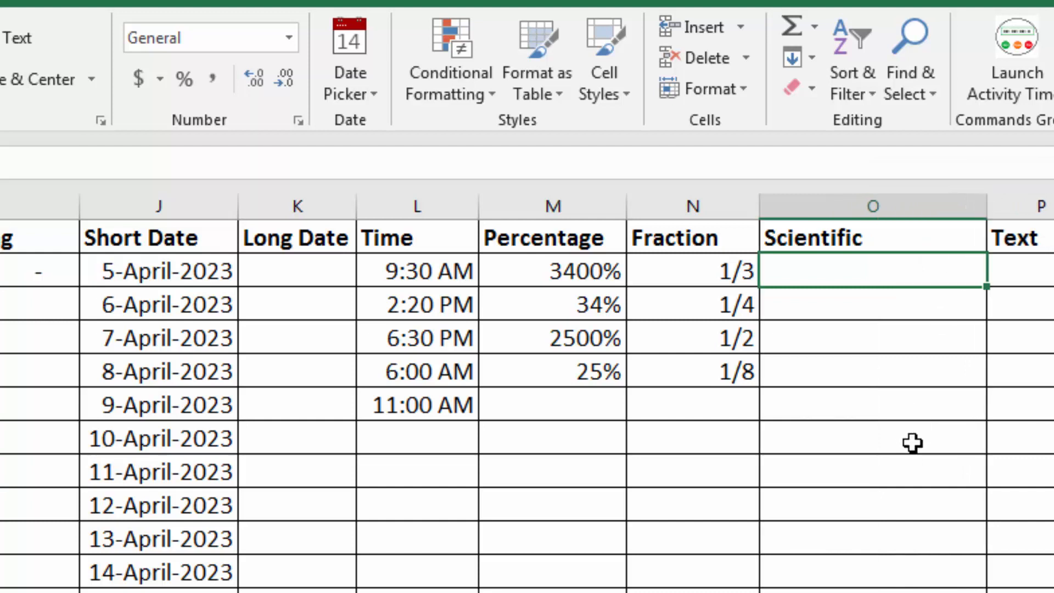
text(123456789)
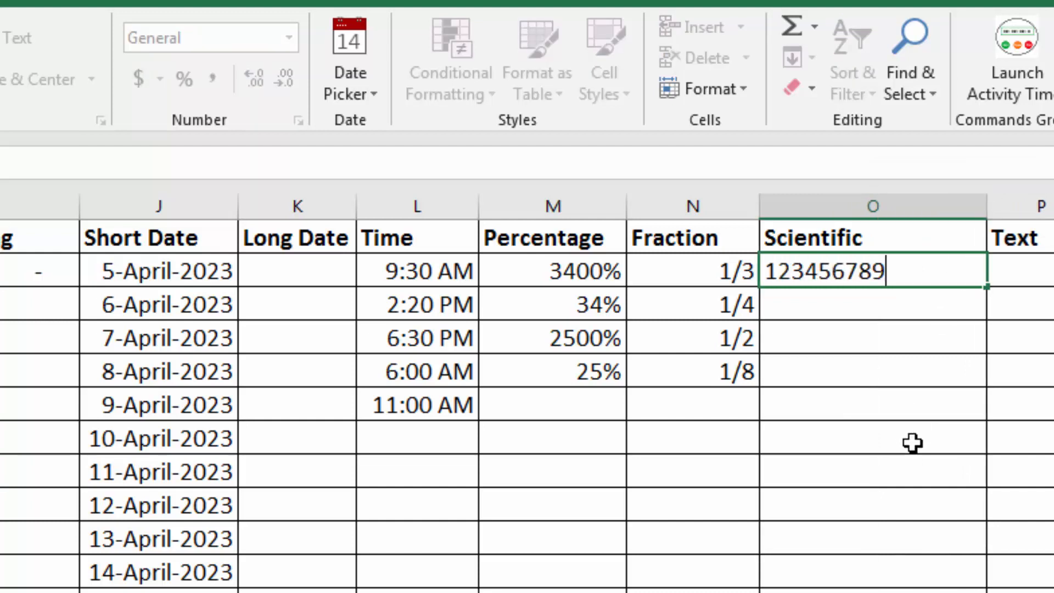
text(012)
key(Return)
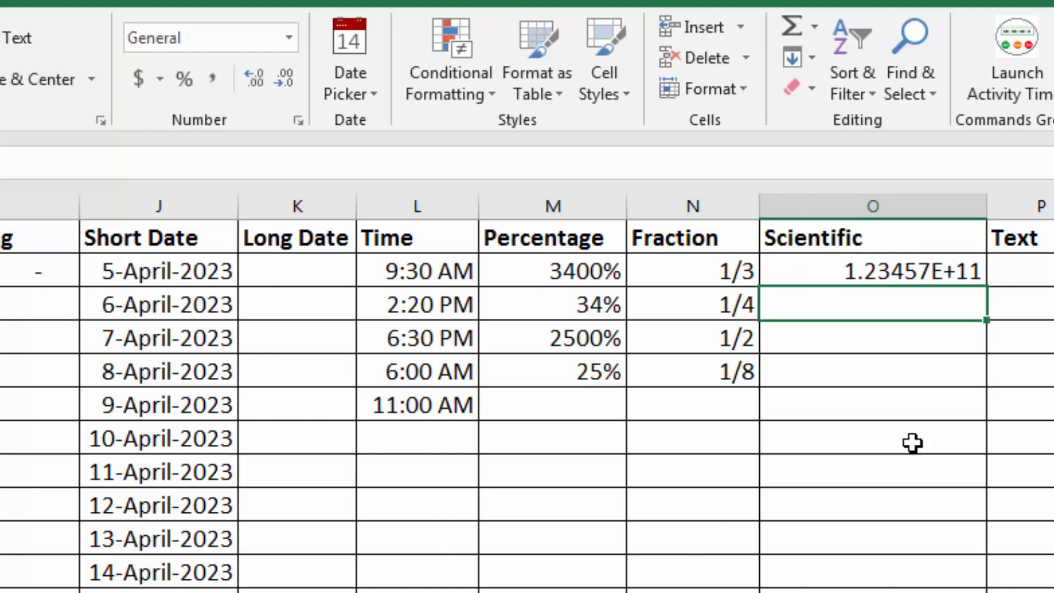
- Enter 123, 58 and 6987 in the next three cells under the Scientific heading
text(123)
key(Return)
text(58)
key(Return)
text(6987)
key(Return)
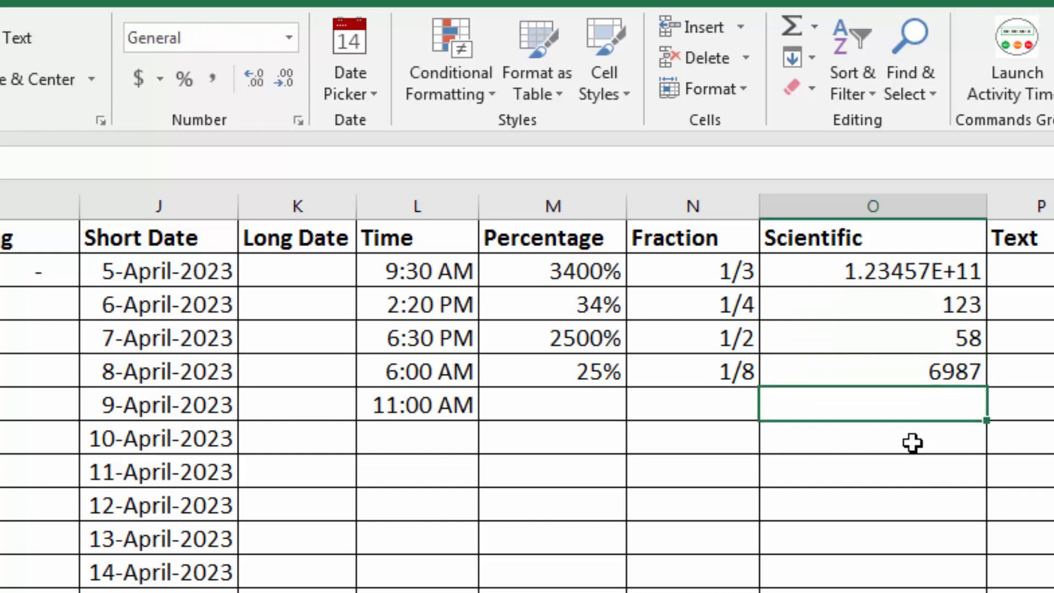
- Apply the Scientific format to the entries 123, 58 and 6987 under the Scientific heading
drag(866, 305, 878, 373)
click(290, 38)
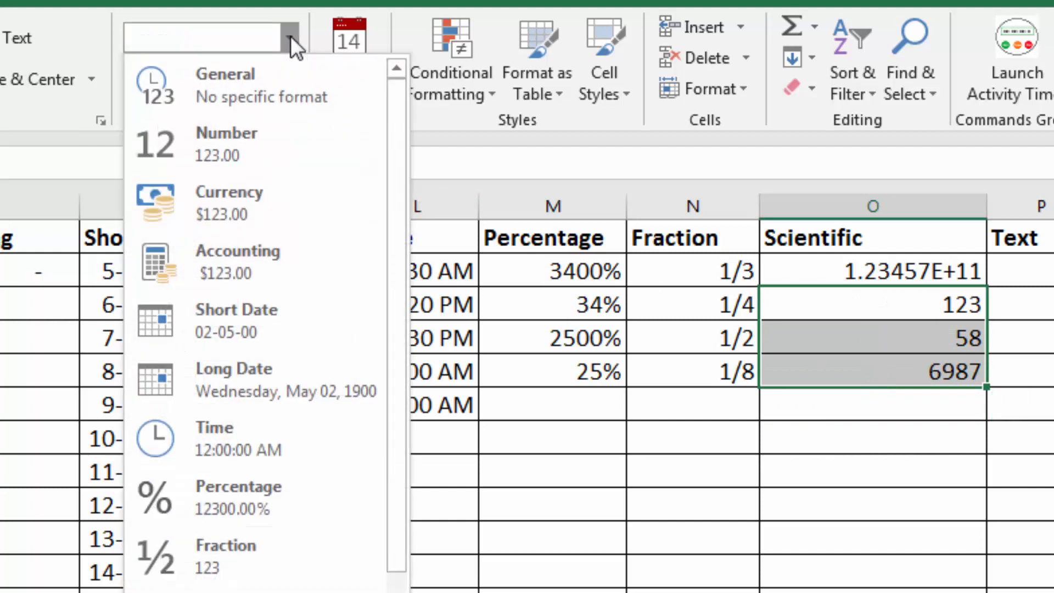
scroll(396, 330, down, 1)
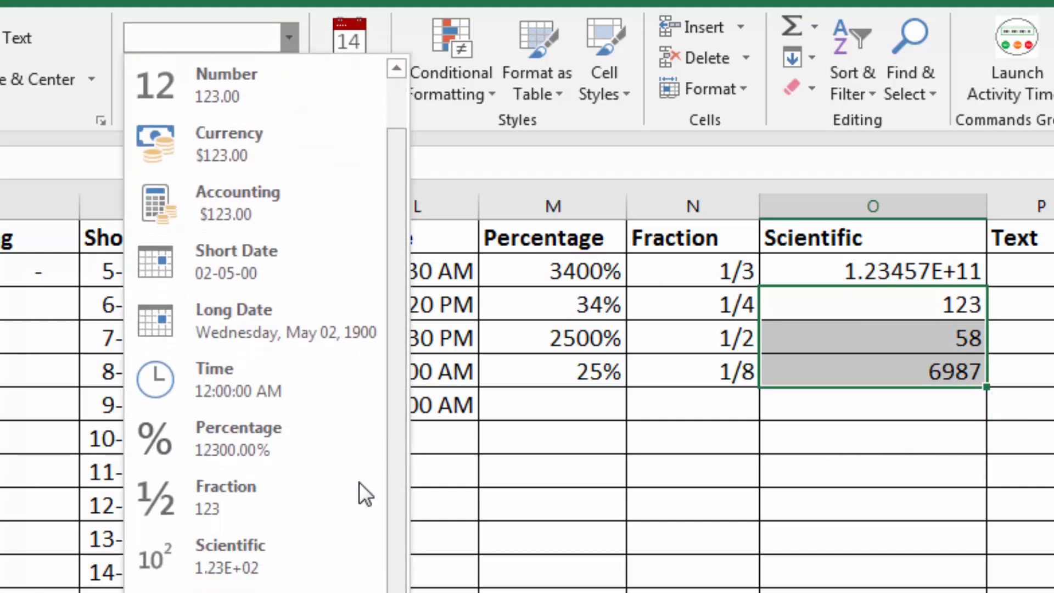
click(265, 550)
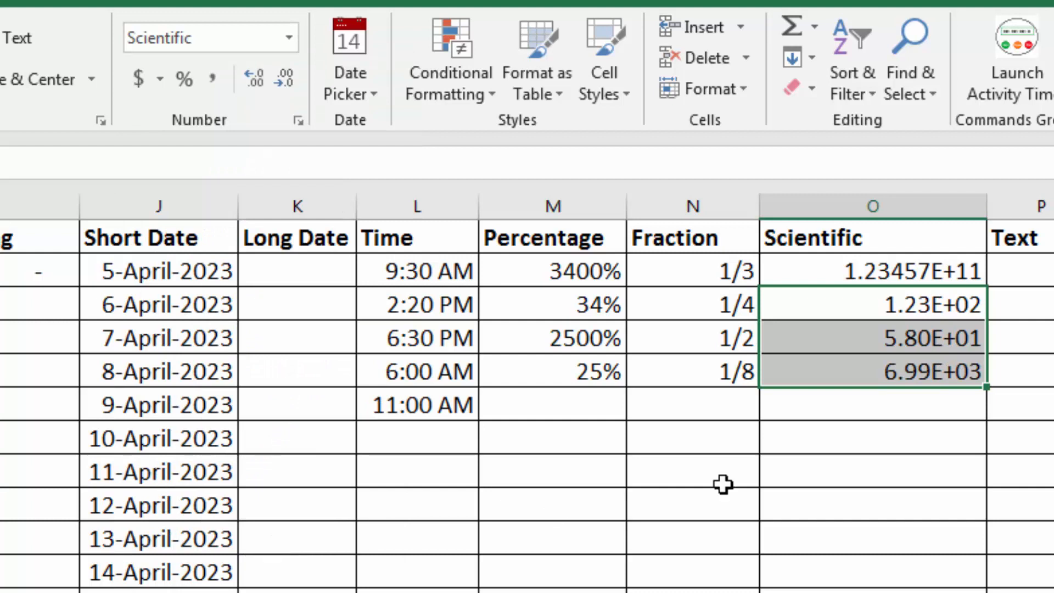
click(882, 408)
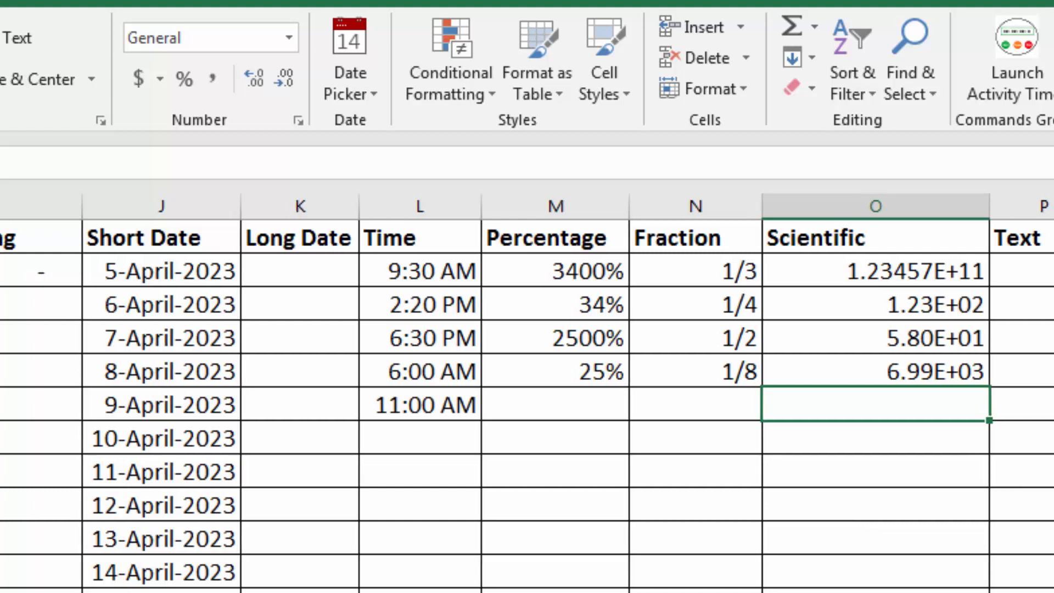
- Enter 56, 23, 98, 44 and 586 in the first five cells under the Text heading
scroll(527, 393, right, 5)
scroll(282, 364, left, 2)
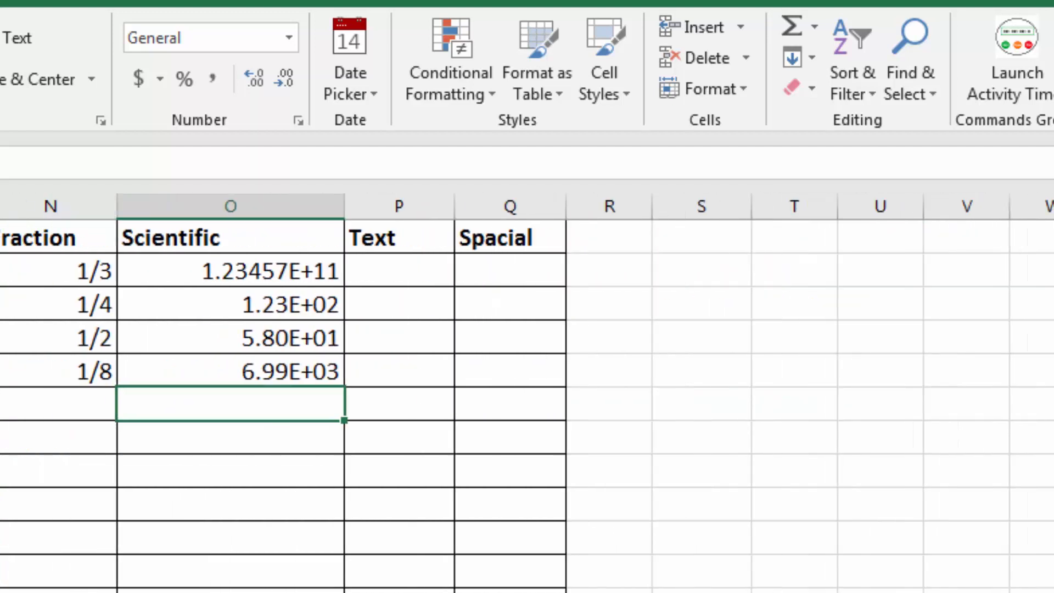
scroll(282, 364, right, 2)
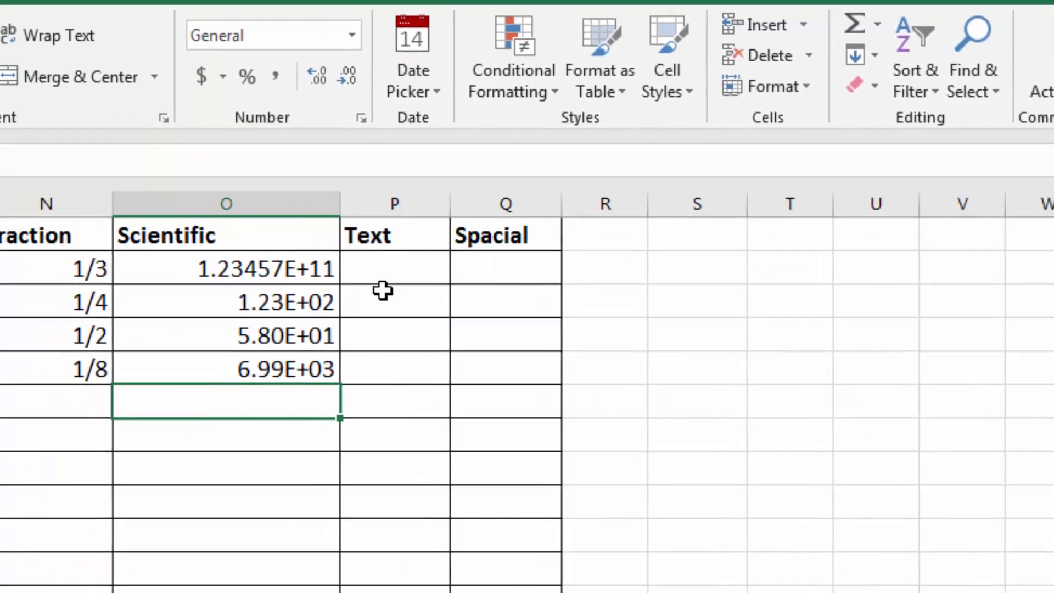
drag(336, 273, 344, 440)
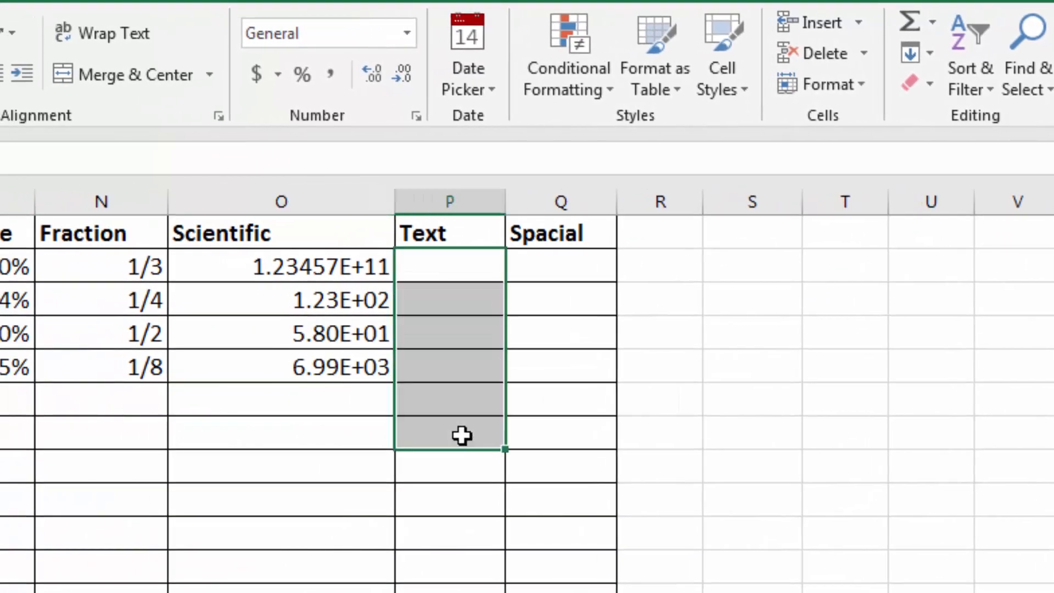
click(470, 268)
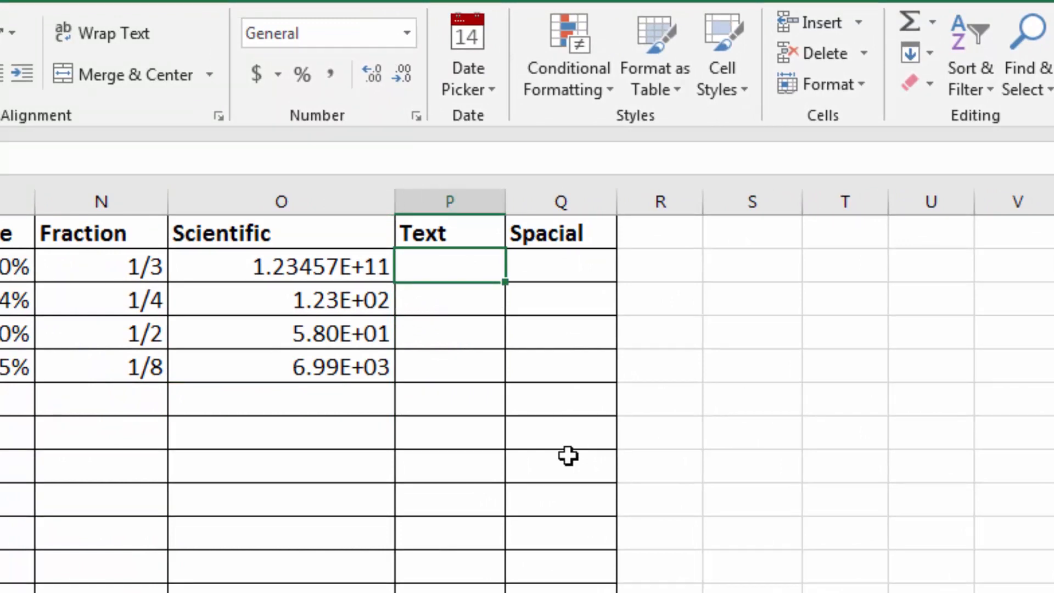
text(56)
key(Return)
text(23)
key(Return)
text(98)
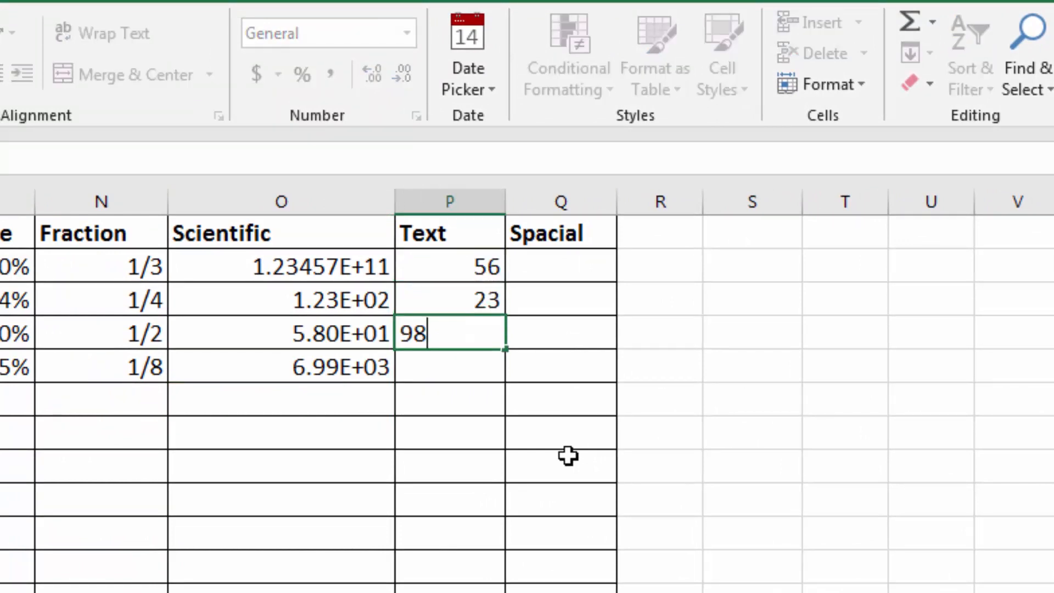
key(Return)
text(44)
key(Return)
text(586)
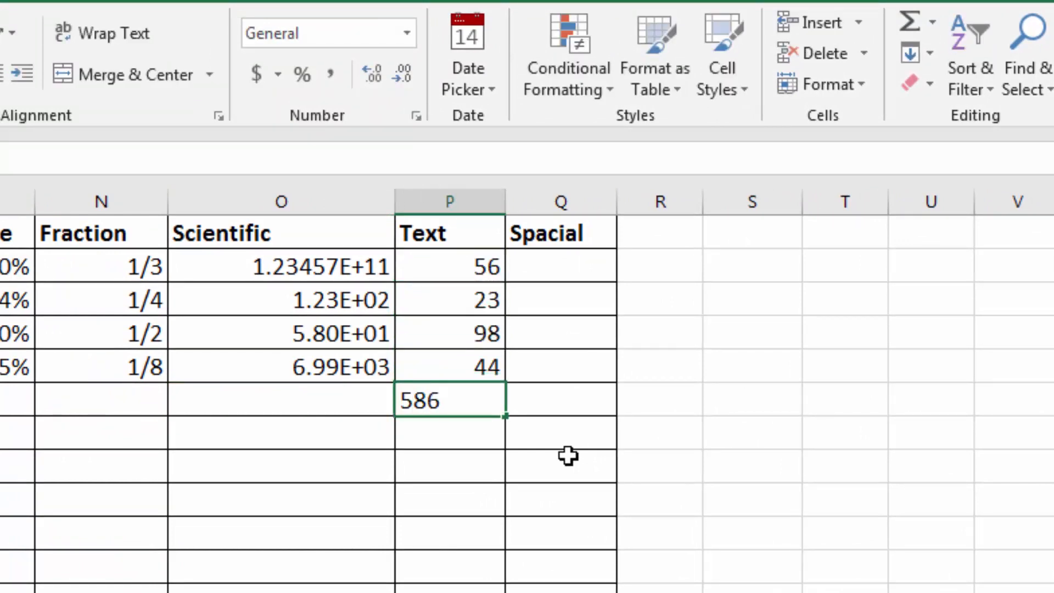
key(Return)
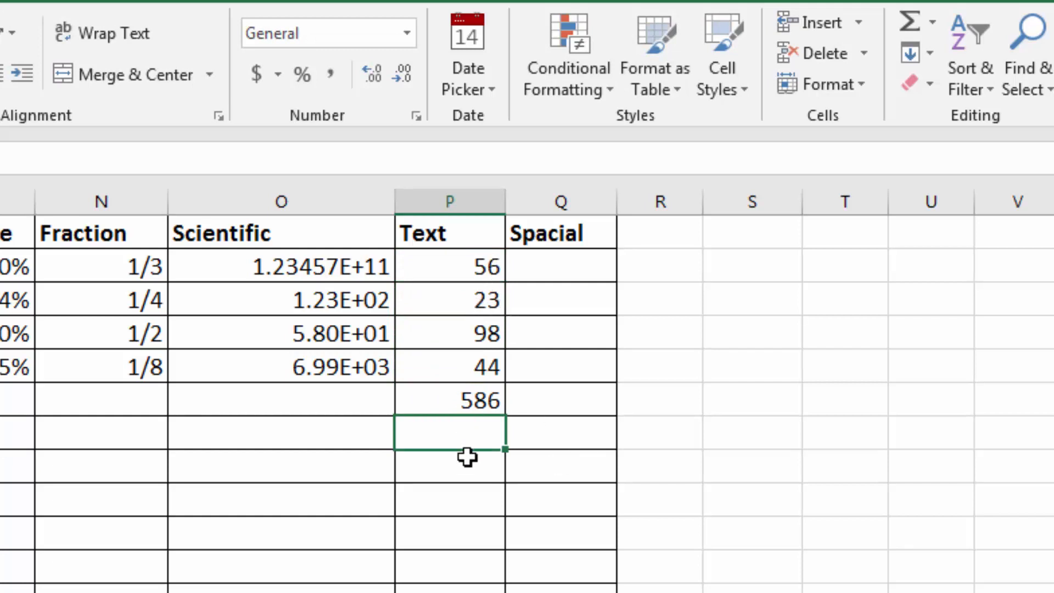
click(461, 500)
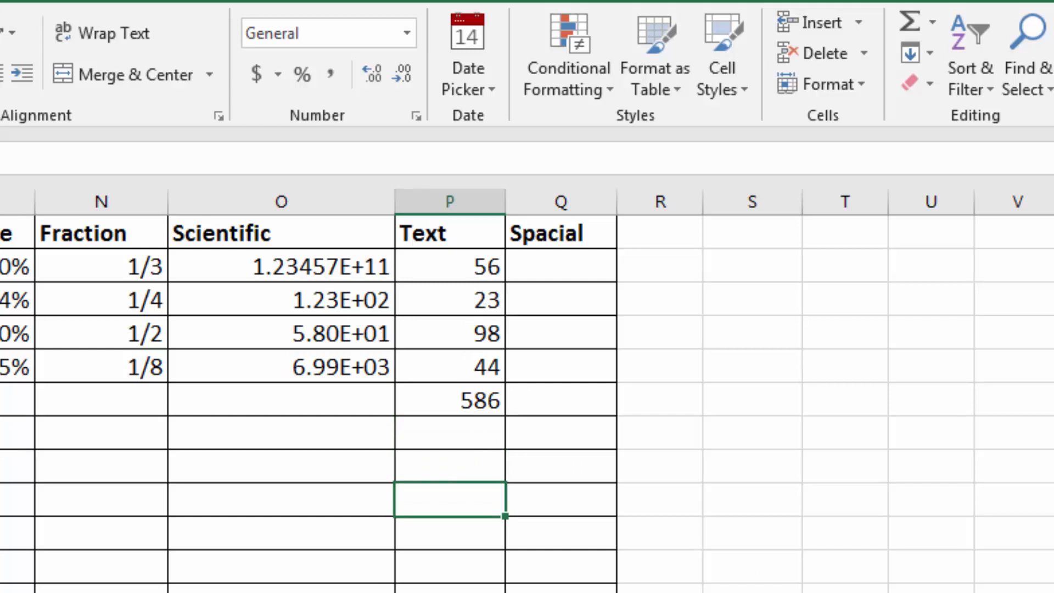
key(Up)
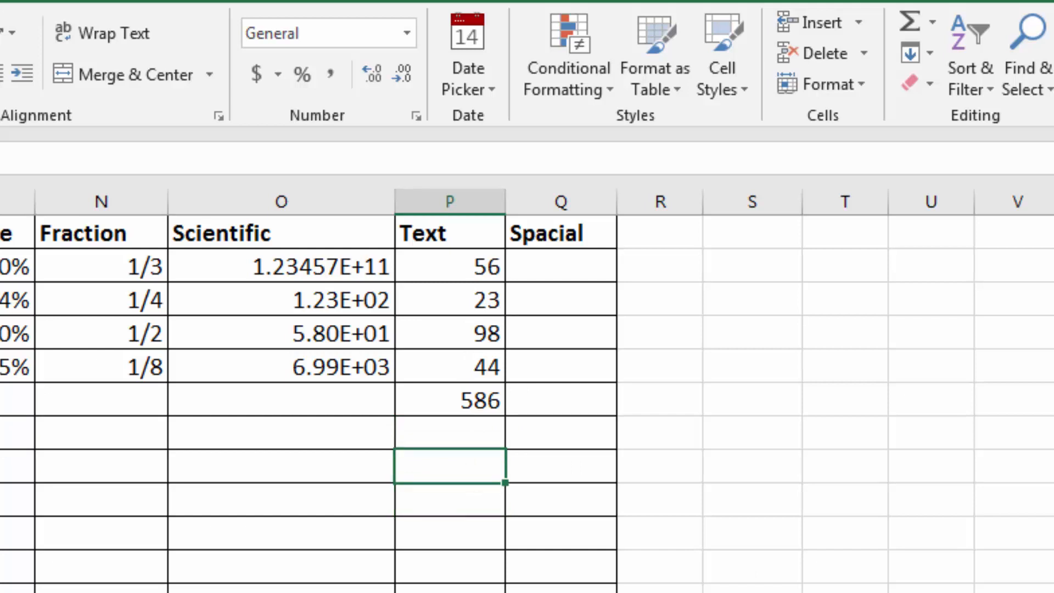
key(shift+Down)
key(shift+Down)
key(shift+Down)
key(shift+Down)
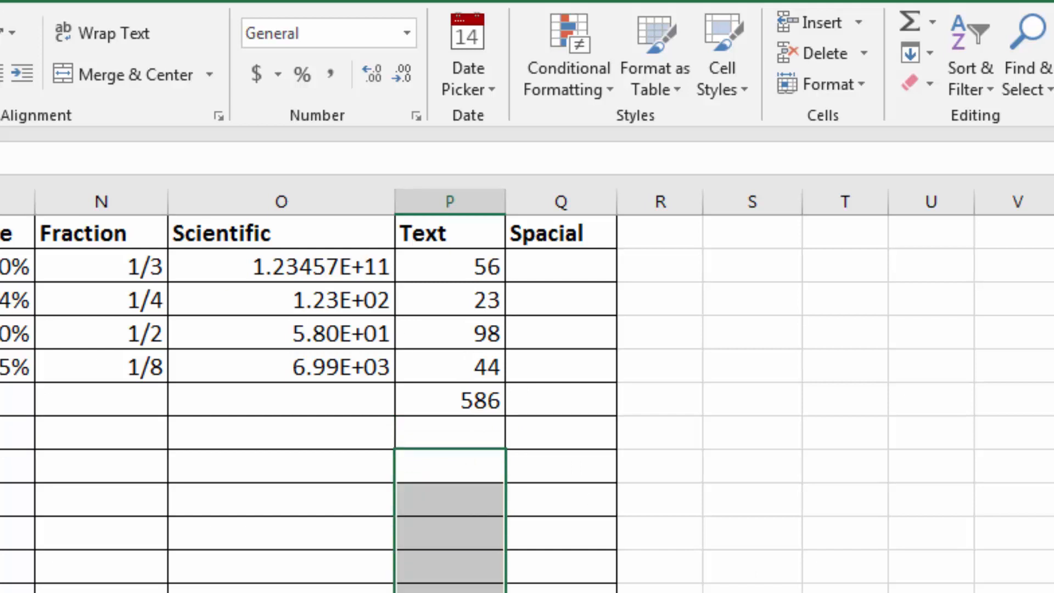
- Add the five numbers under the Text heading in cell P8 with the formula =P2+P3+P4+P5+P6
click(443, 467)
text(=)
click(477, 267)
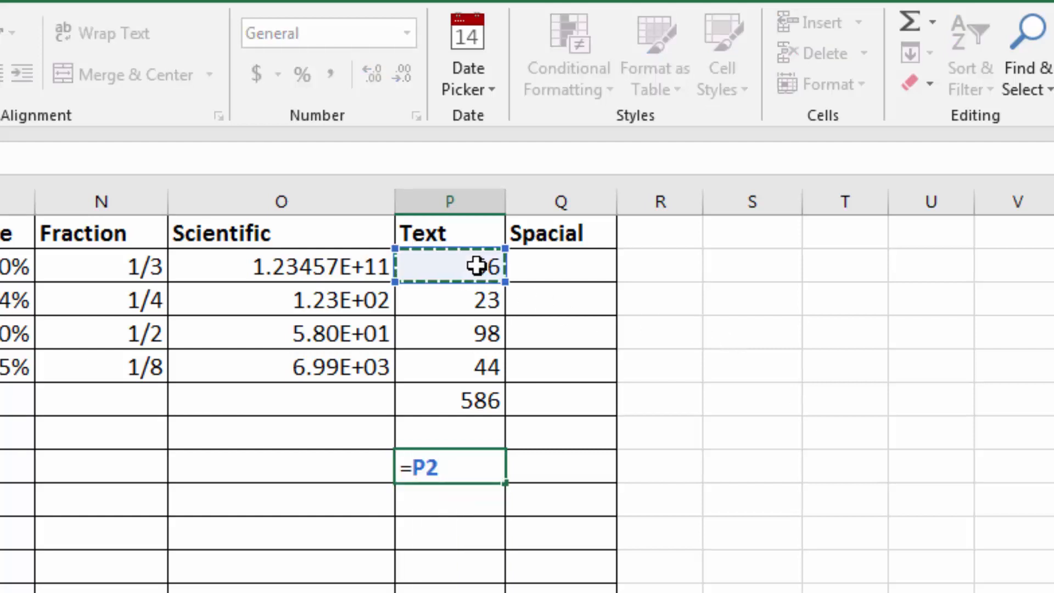
text(+)
click(468, 307)
text(+)
click(466, 330)
text(+)
click(454, 367)
text(+)
click(457, 397)
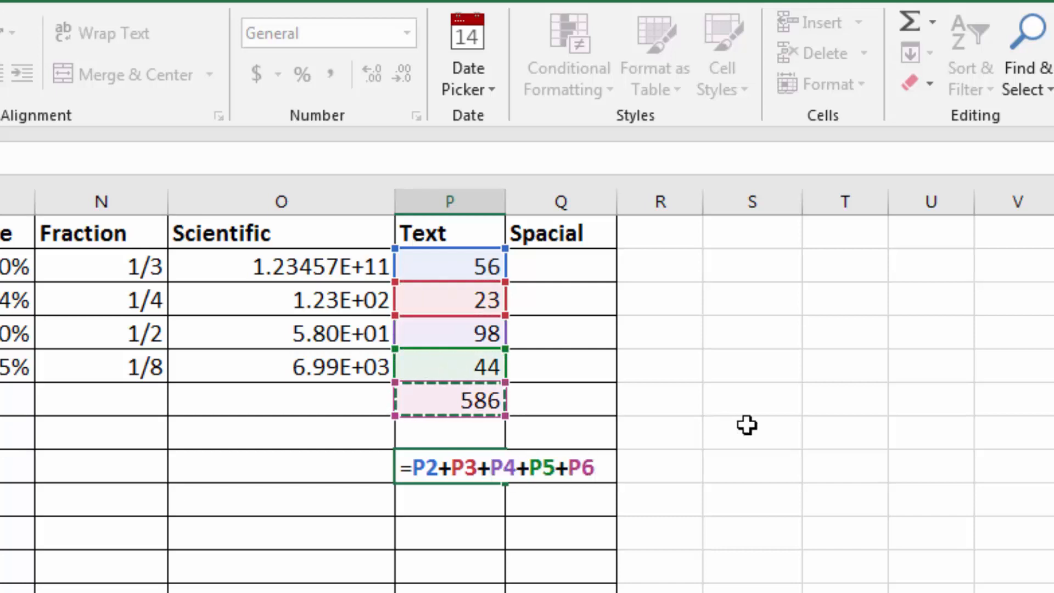
key(Return)
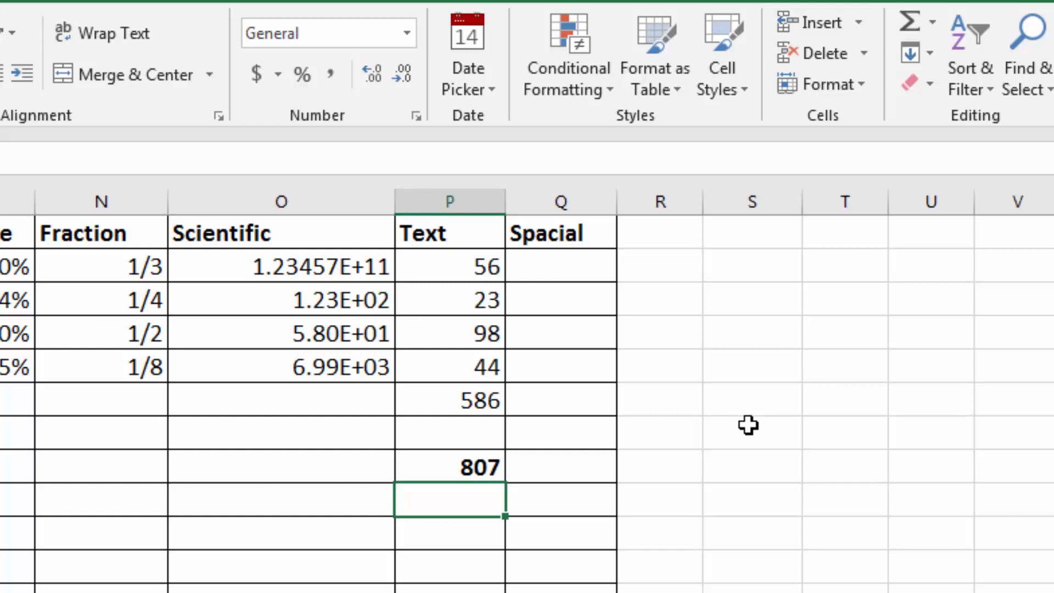
- Apply the Text format to the five numbers under the Text heading, cells P2 to P6
drag(469, 269, 471, 398)
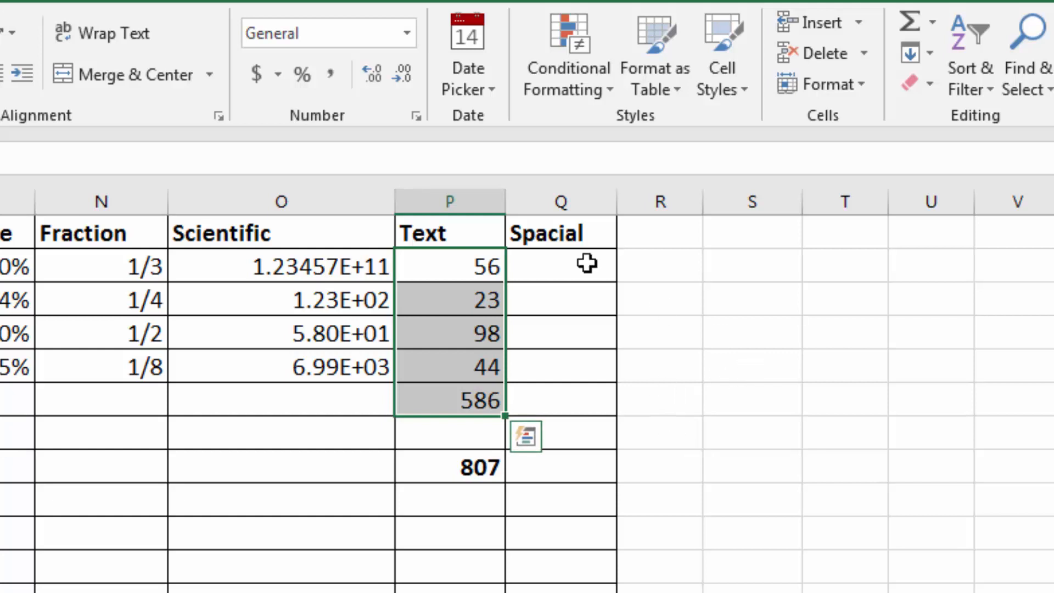
click(407, 32)
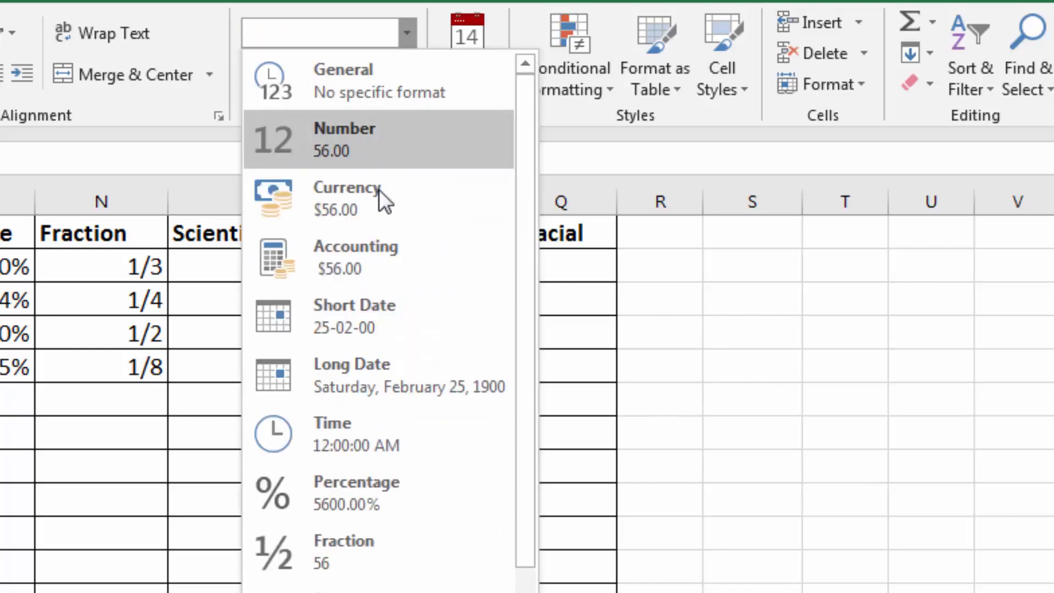
scroll(383, 396, down, 1)
click(407, 586)
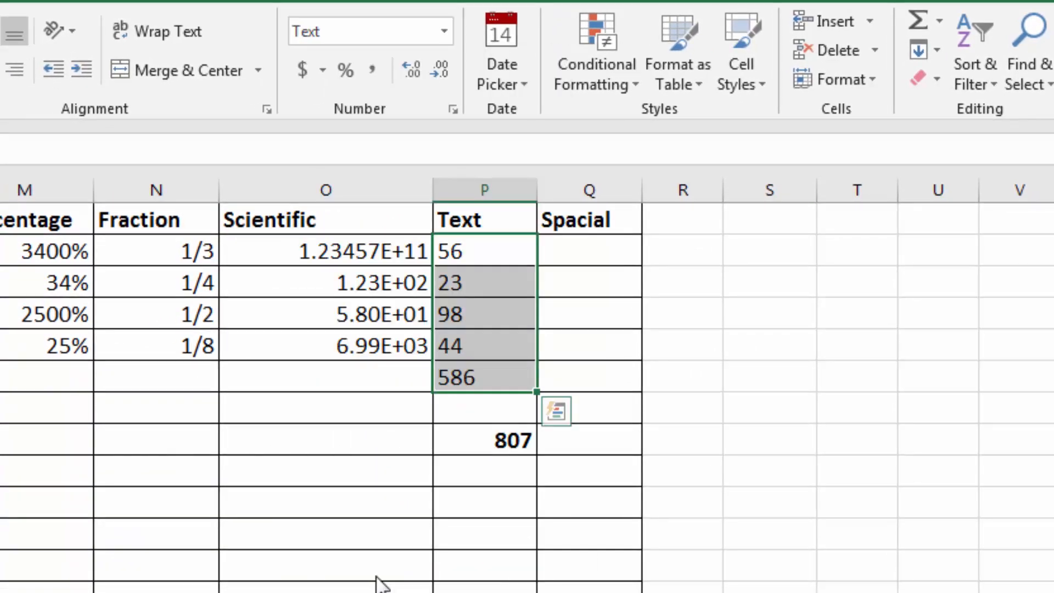
- Open the addition formula in cell P8 for editing and re-enter it as it is
click(489, 309)
click(505, 441)
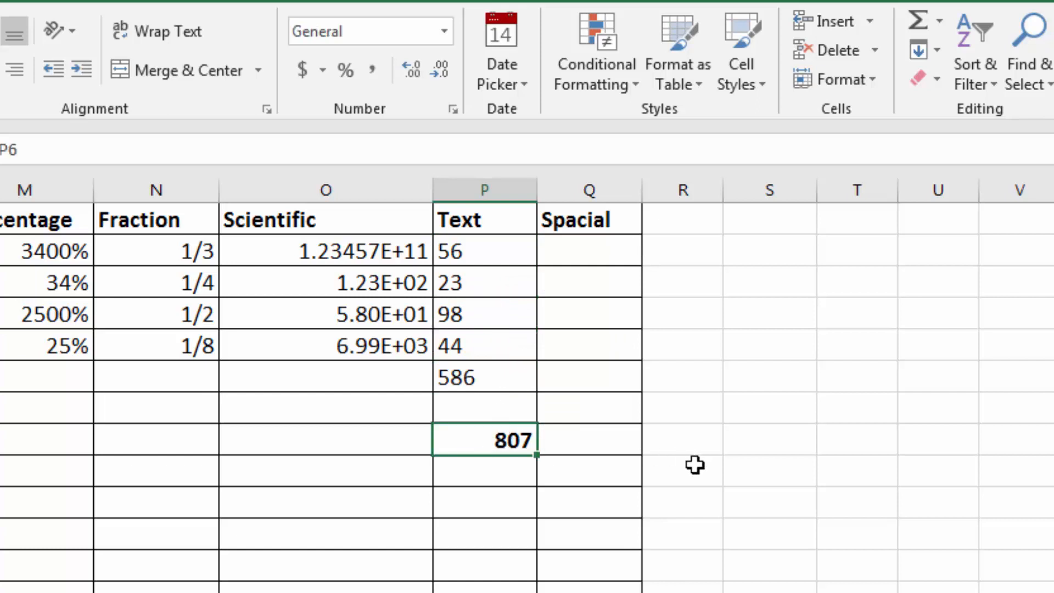
key(F2)
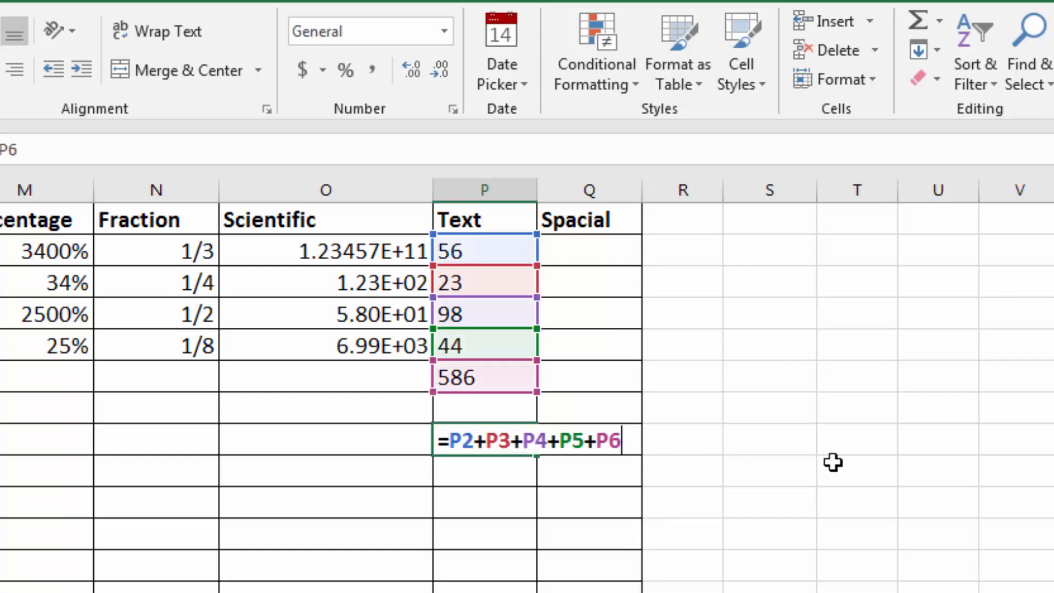
key(Return)
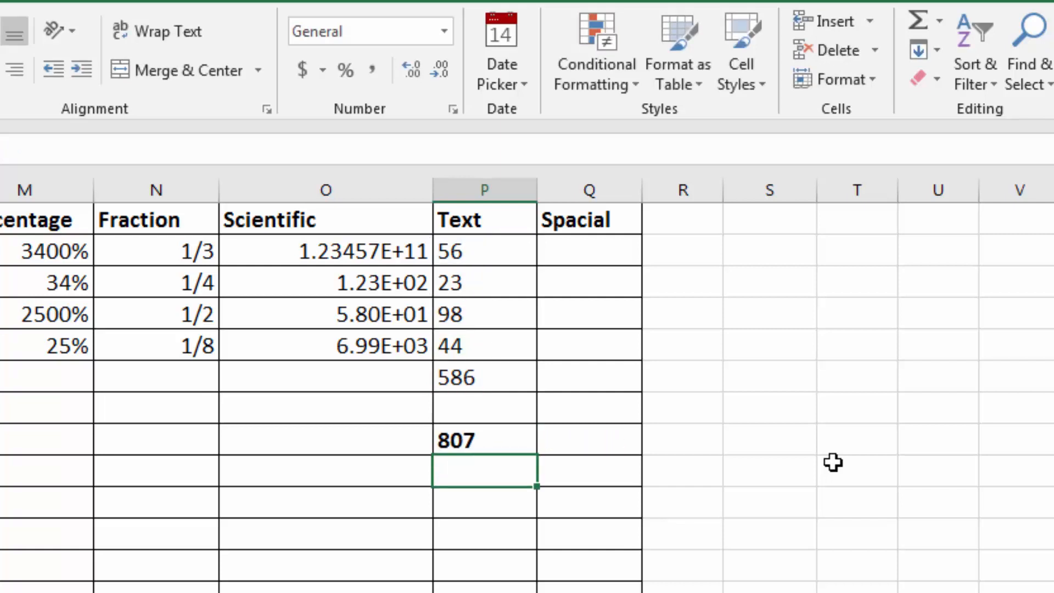
- Replace the fourth number under the Text heading, in cell P5, with 100
key(Up)
key(Up)
key(Up)
key(Up)
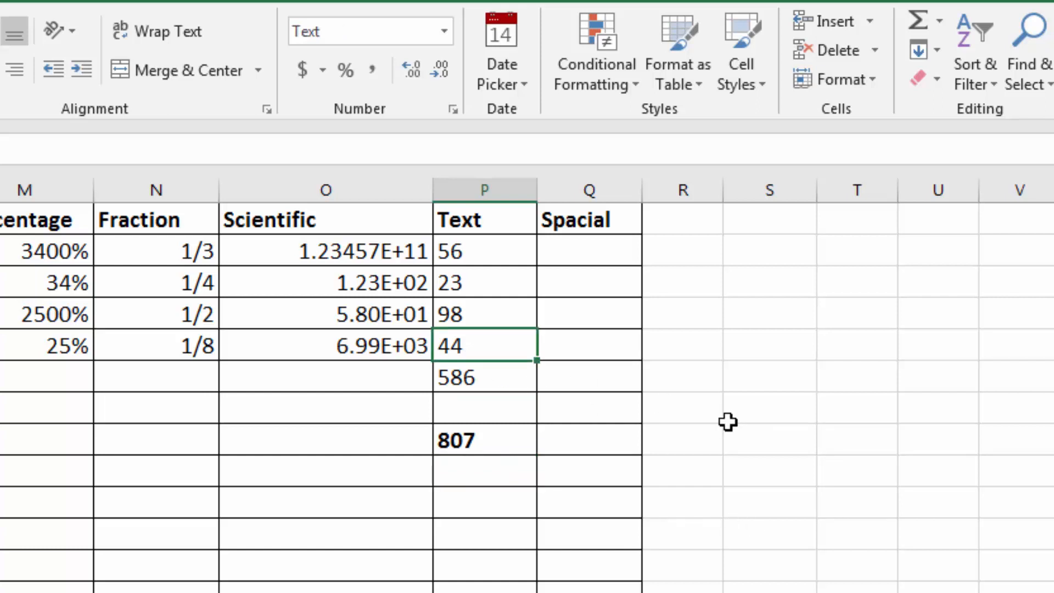
text(100)
key(Return)
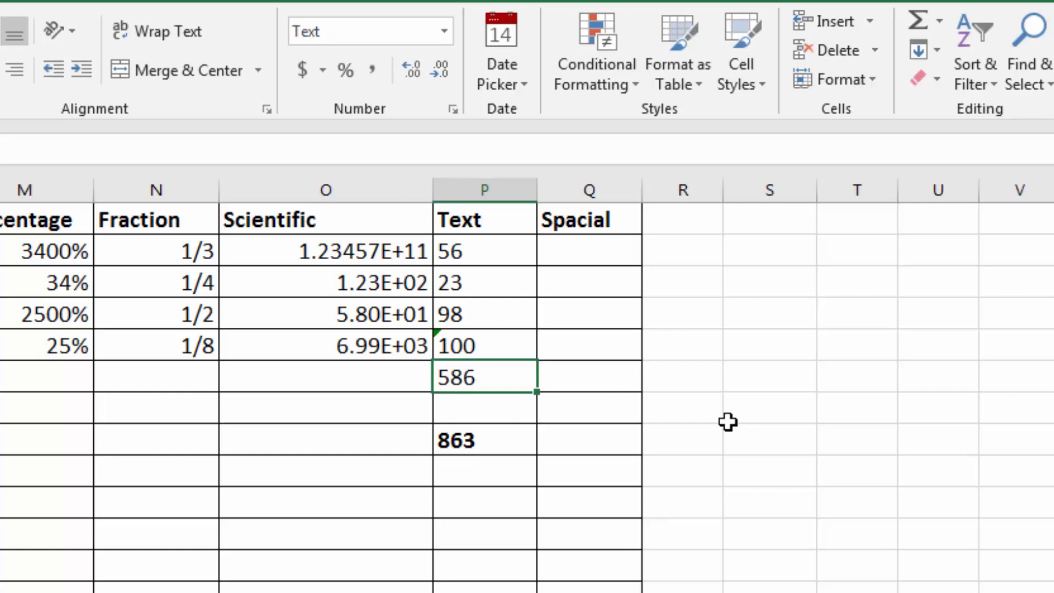
- Re-enter the formula =P2+P3+P4+P5+P6 in cell P8 once more without changing it
key(Up)
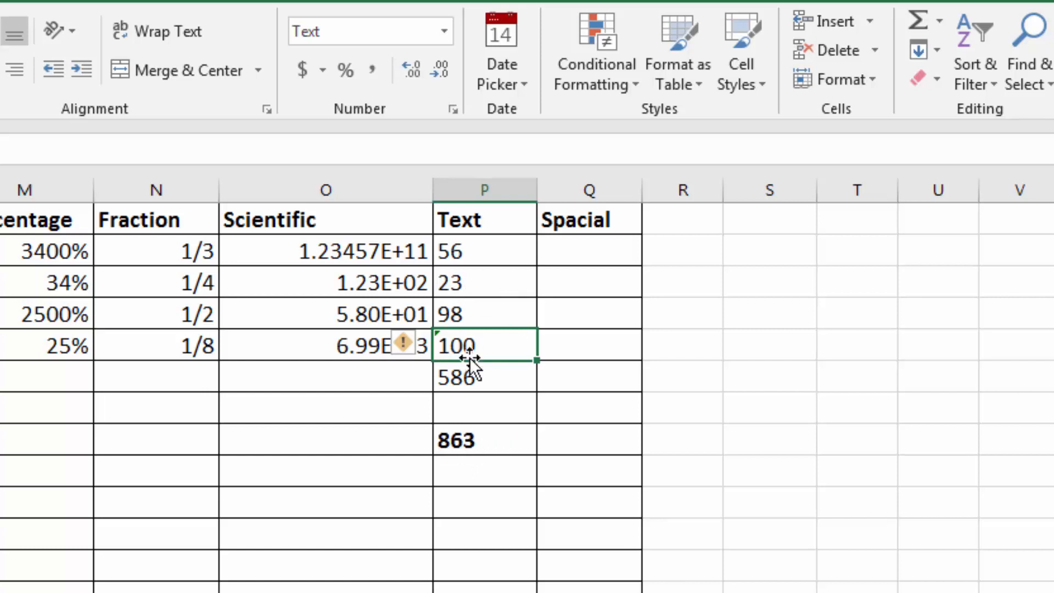
click(483, 438)
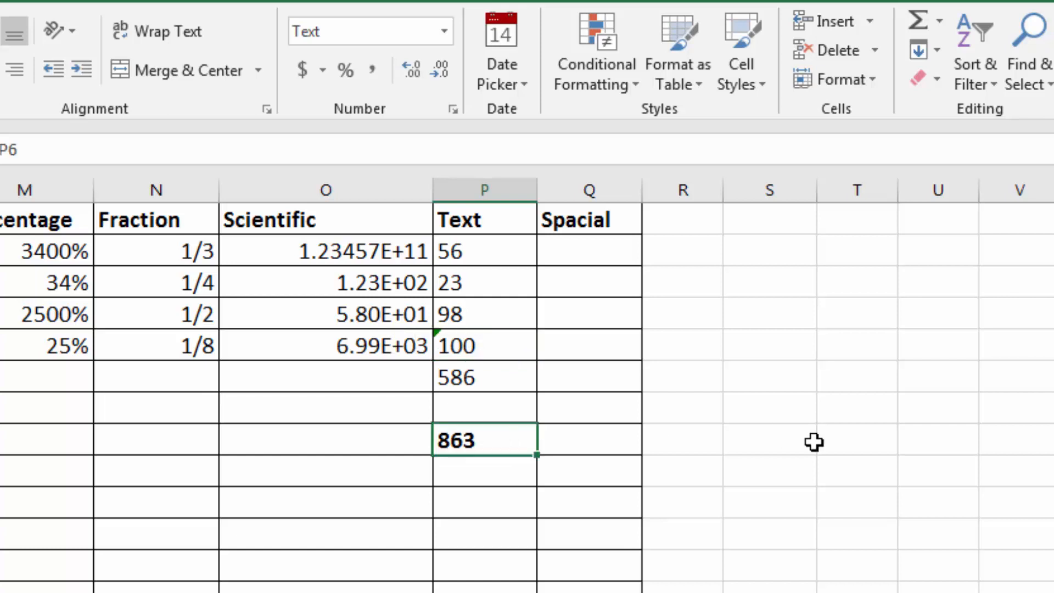
key(F2)
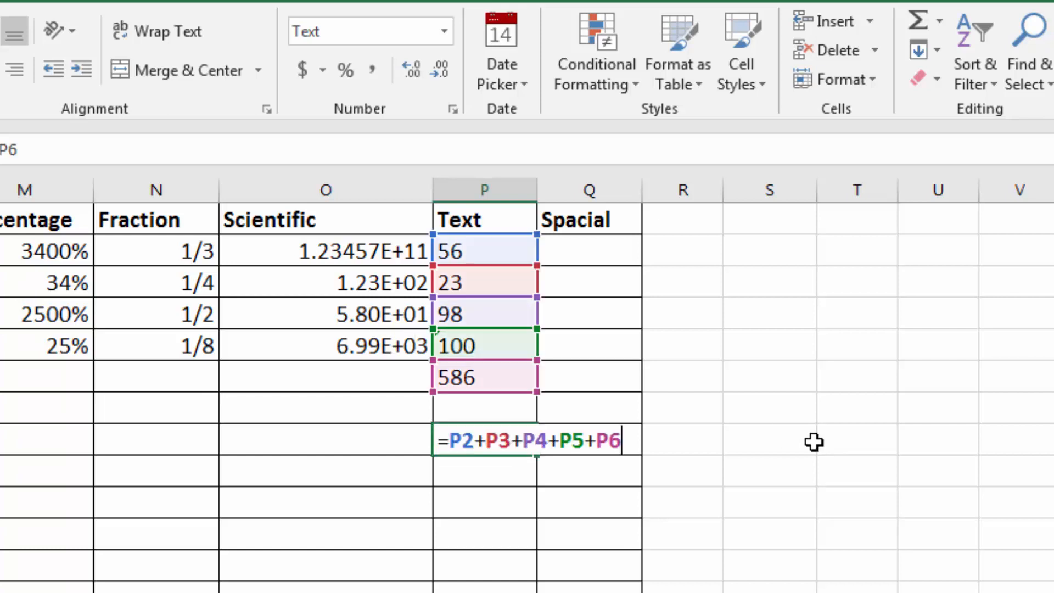
key(Return)
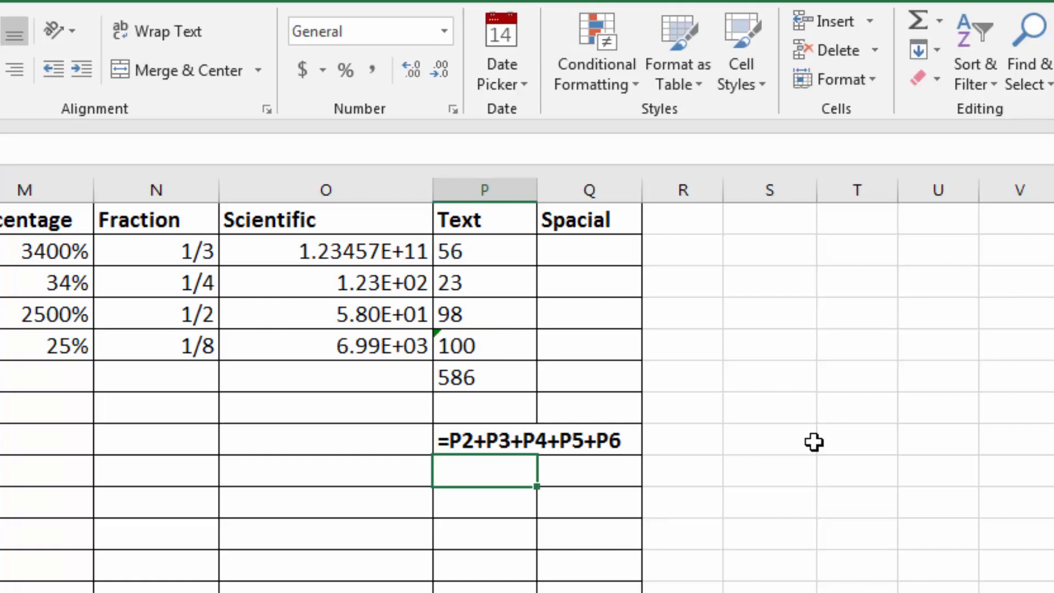
- Add the five Text column entries in cell P9 with the formula =P2+P3+P4+P5+P6
text(=)
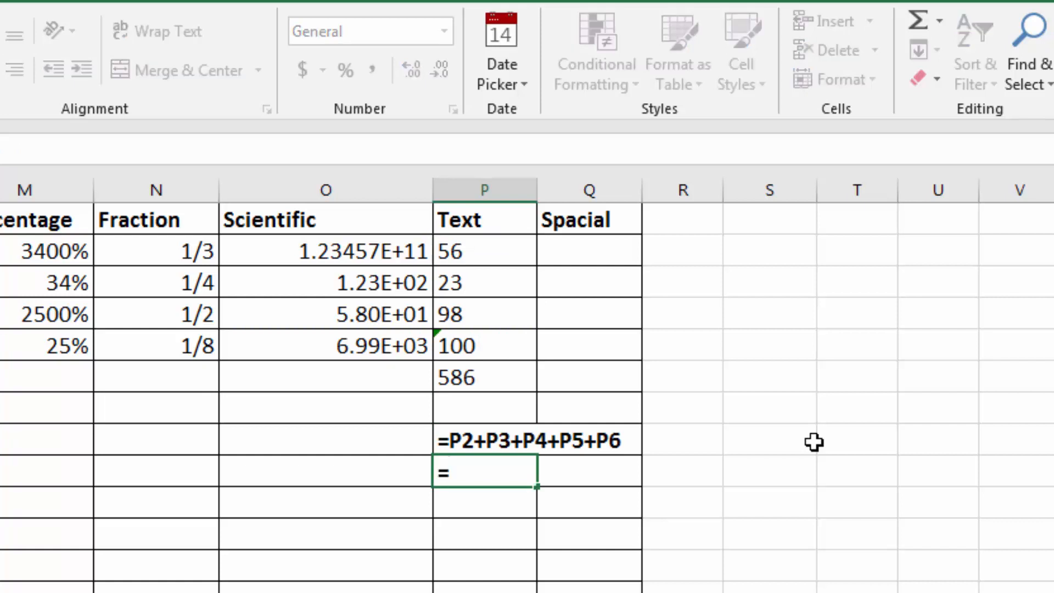
click(515, 258)
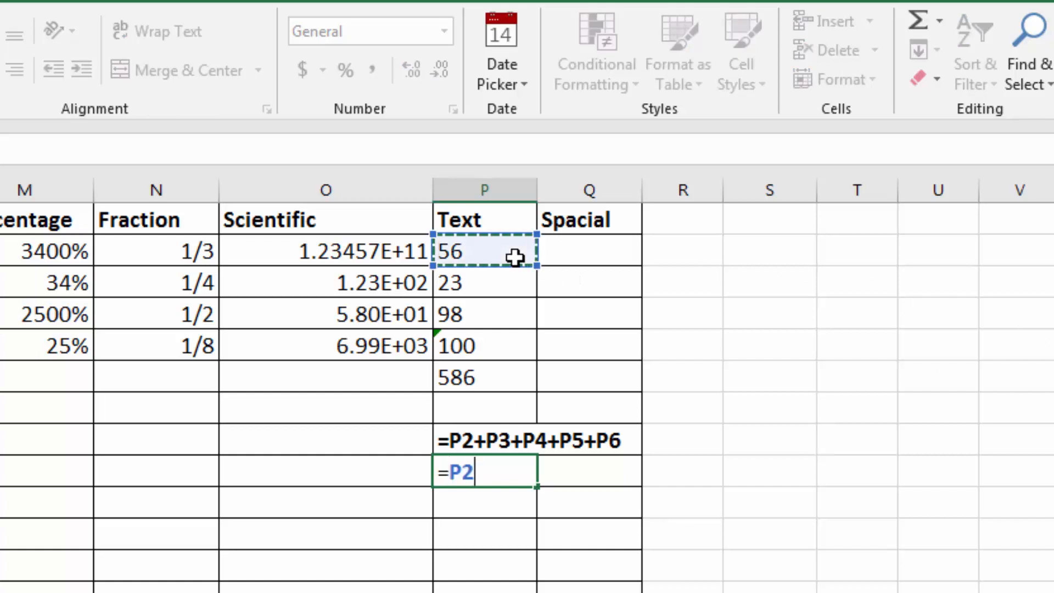
text(+)
click(499, 284)
click(495, 314)
text(+)
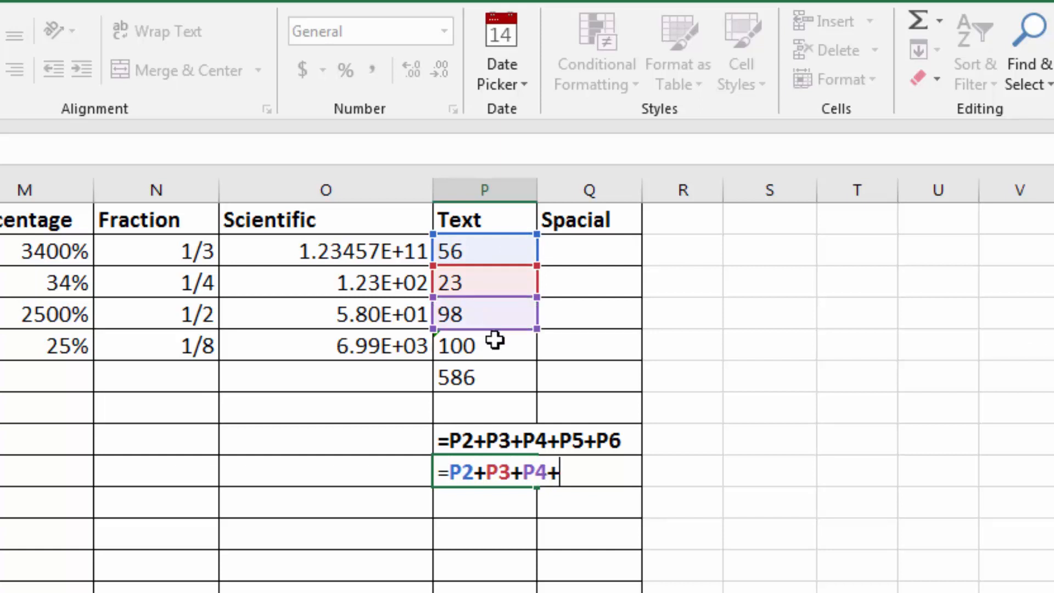
click(496, 346)
text(+)
click(495, 375)
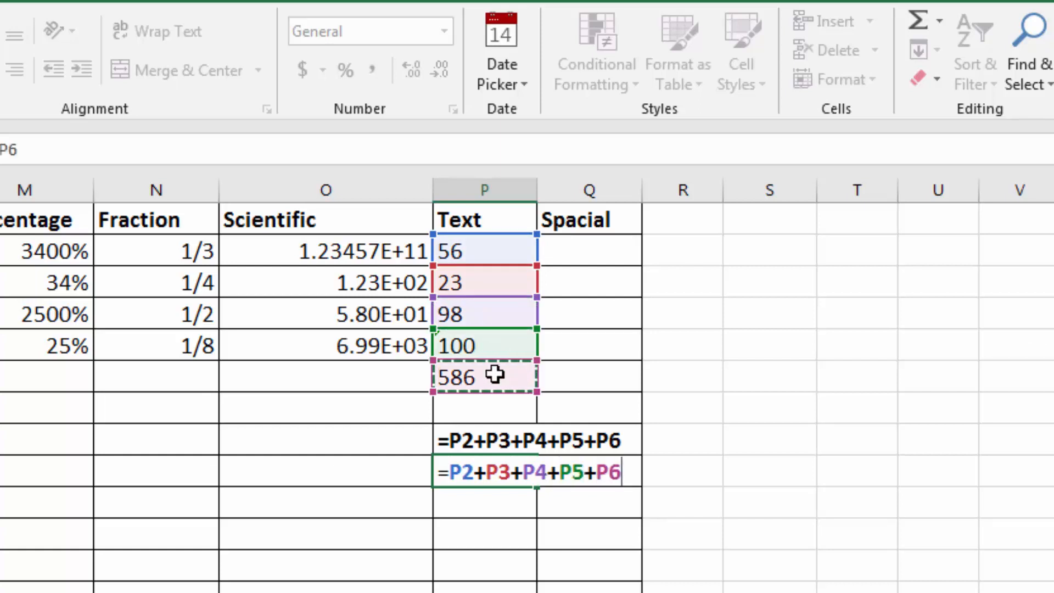
key(Return)
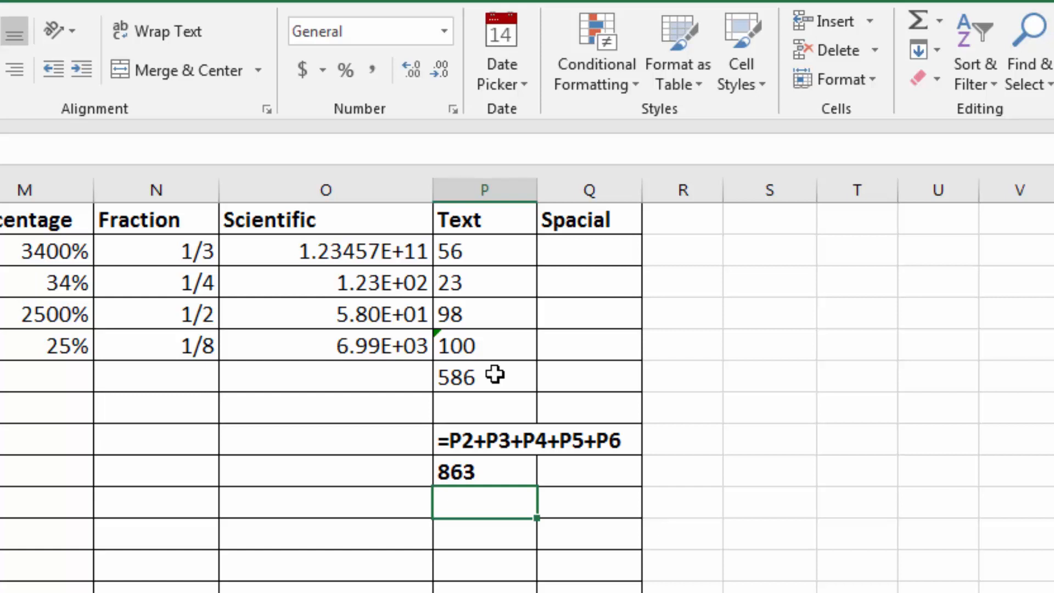
- Open the formula in cell P9 for editing and re-enter it unchanged
key(Up)
key(F2)
key(Return)
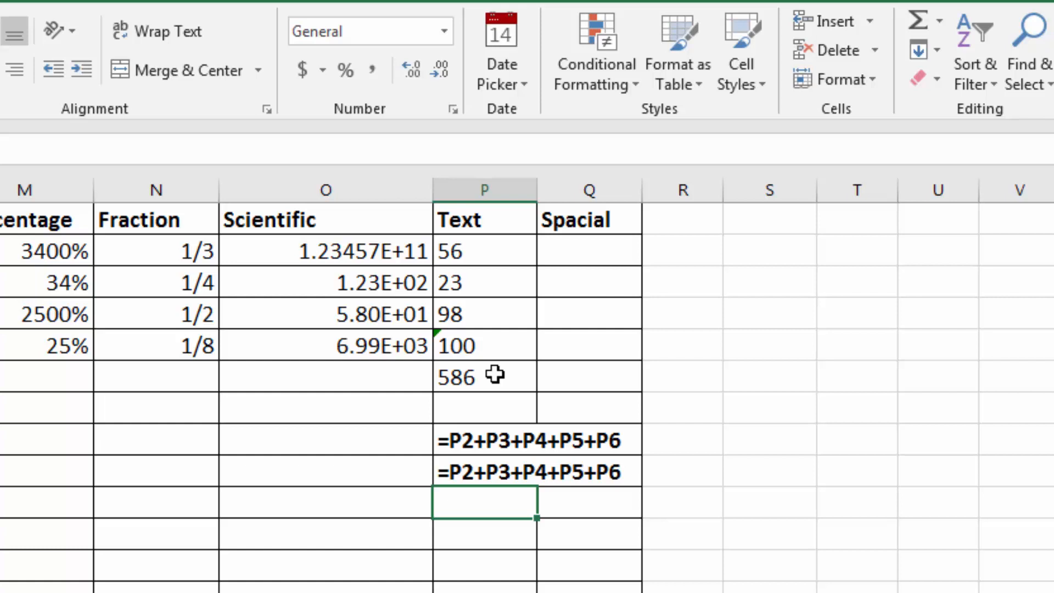
- Total the five Text column entries in cell P10 with the formula =SUM(P2:P6)
text(=)
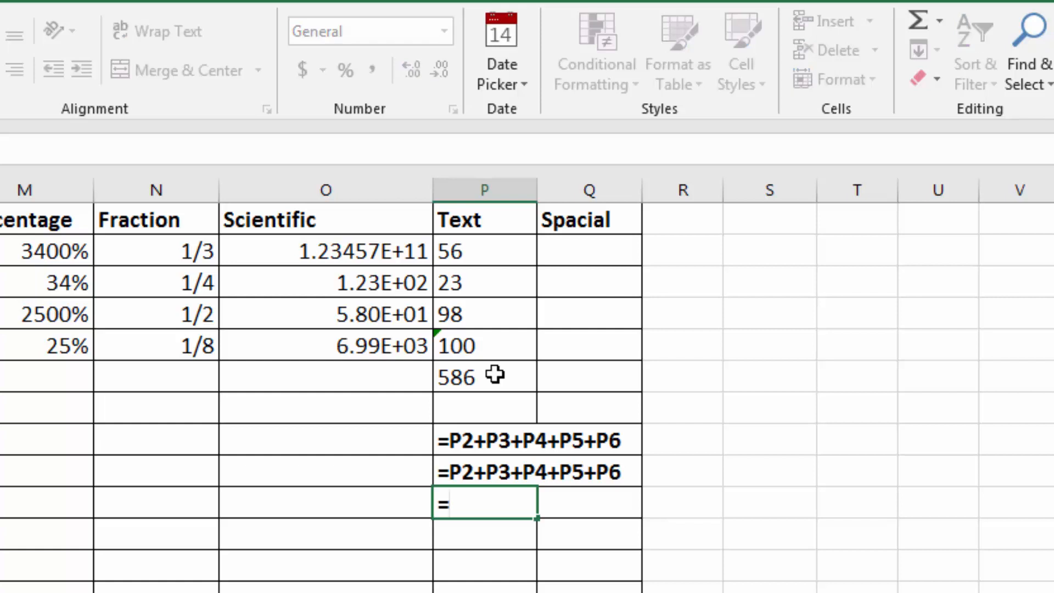
text(sum()
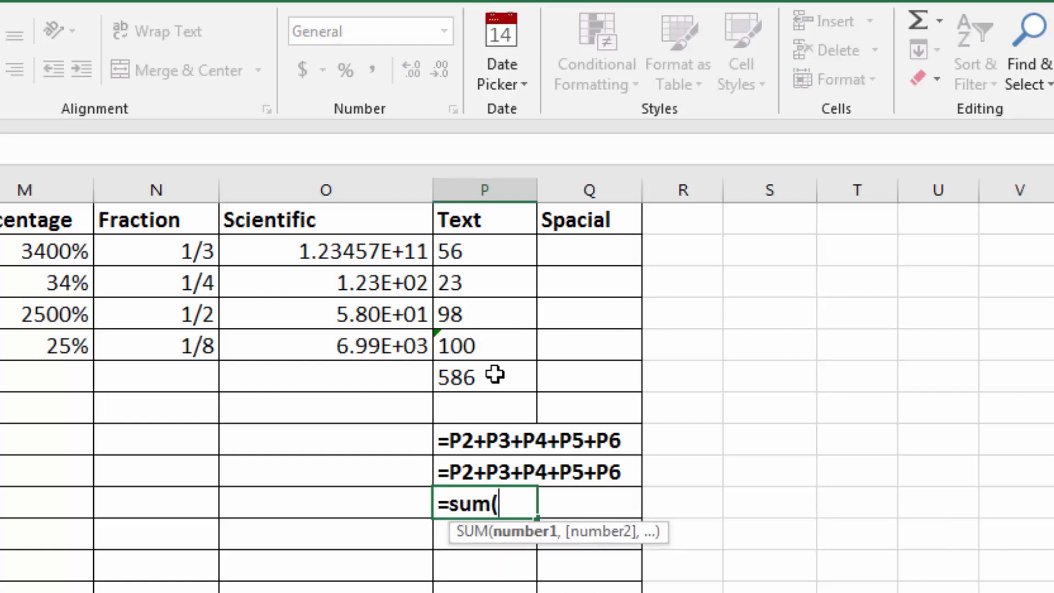
drag(473, 256, 480, 373)
text())
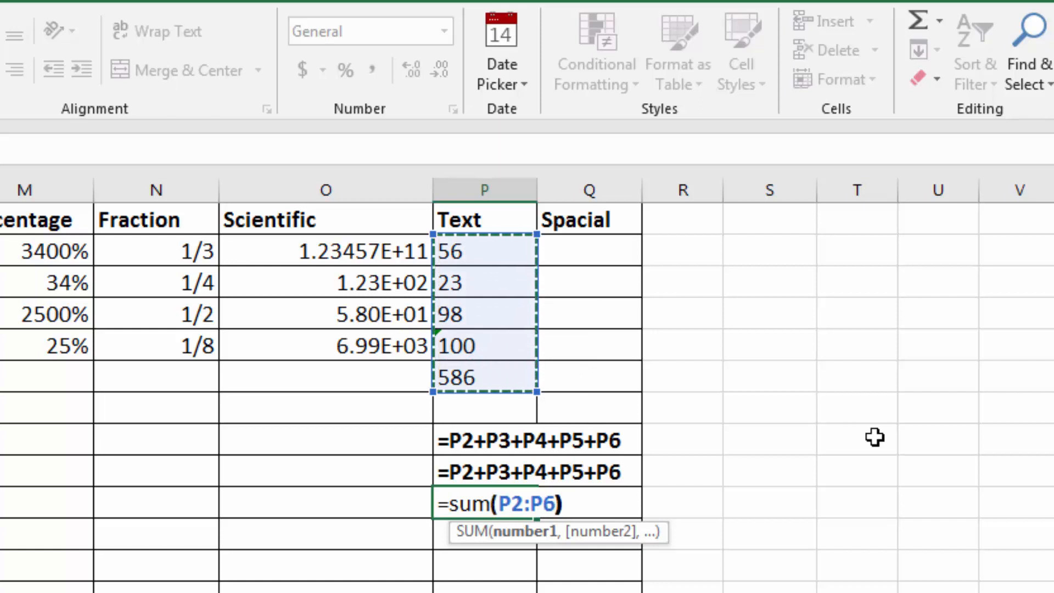
key(Return)
- Open the SUM formula in cell P10 for editing and re-enter it unchanged
key(Up)
key(F2)
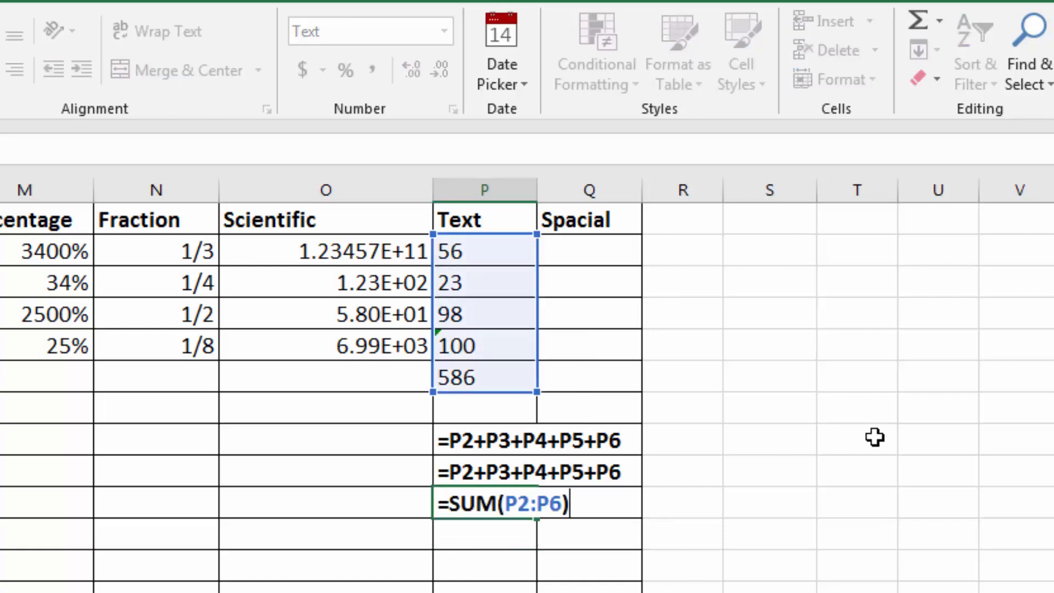
key(Return)
key(Return)
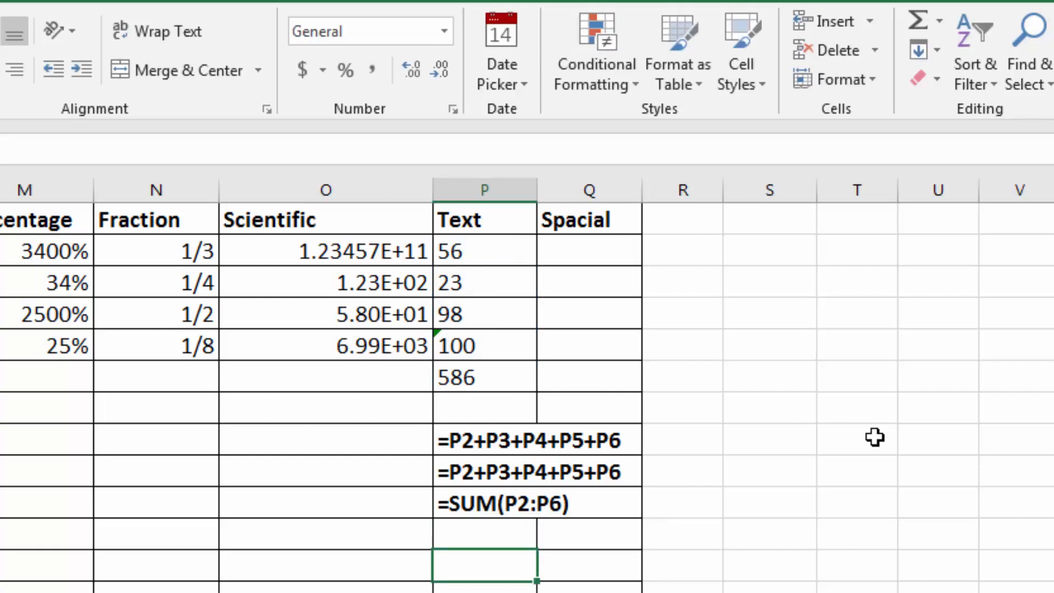
click(501, 502)
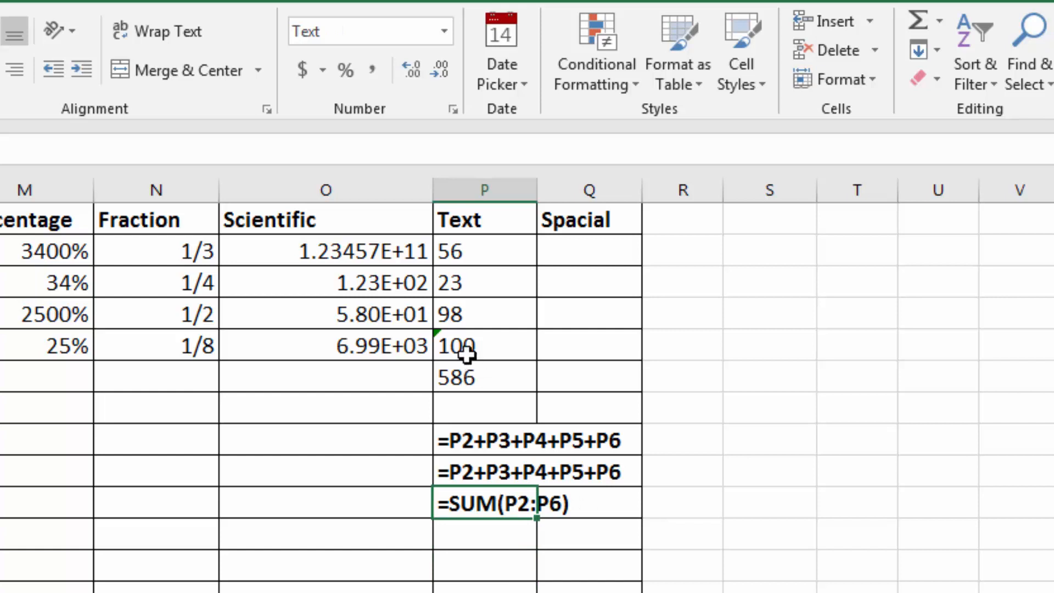
click(464, 315)
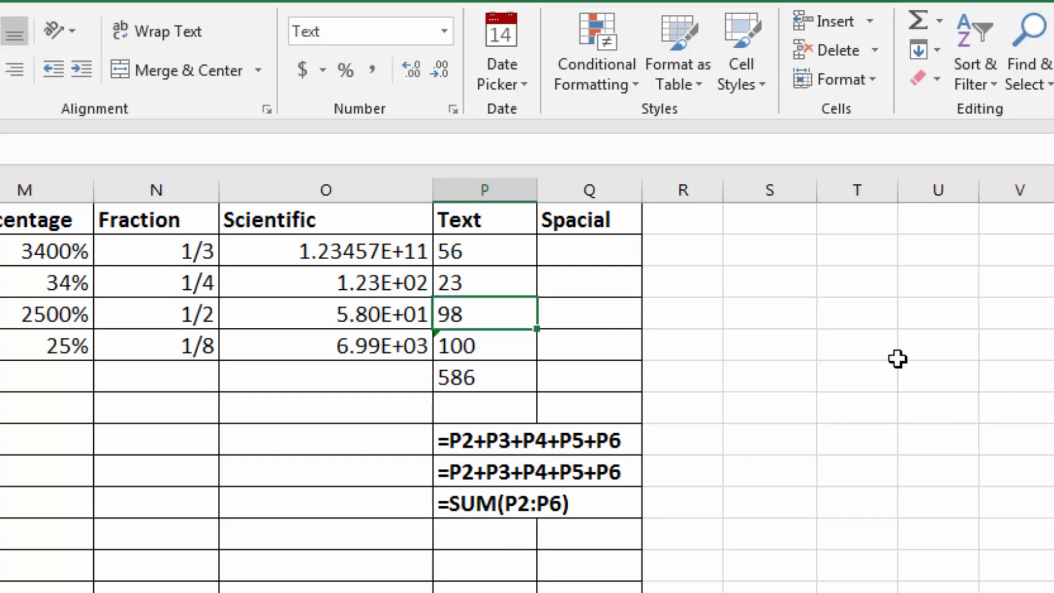
click(589, 262)
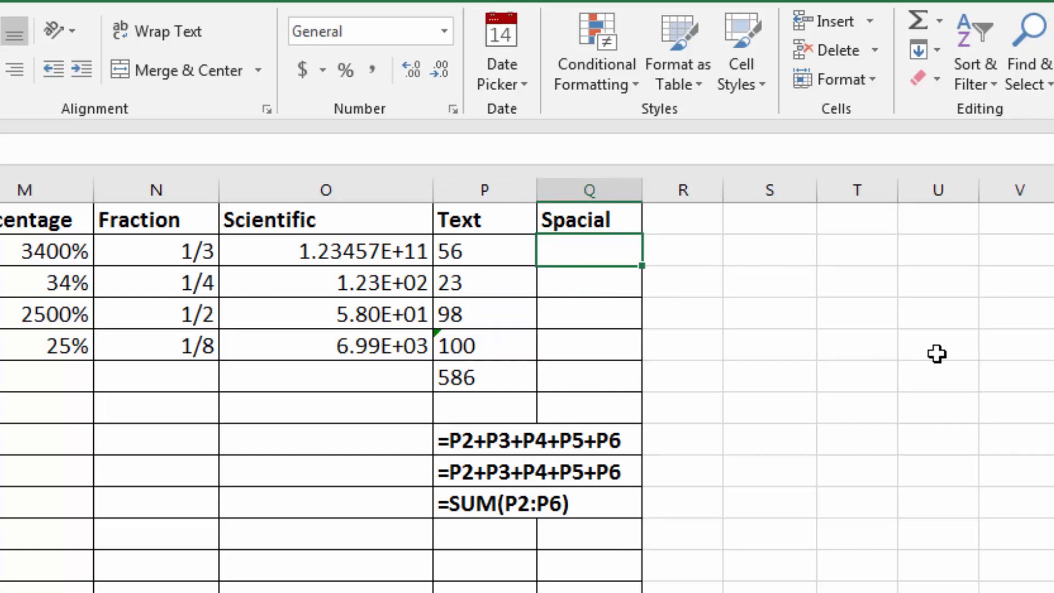
text(987)
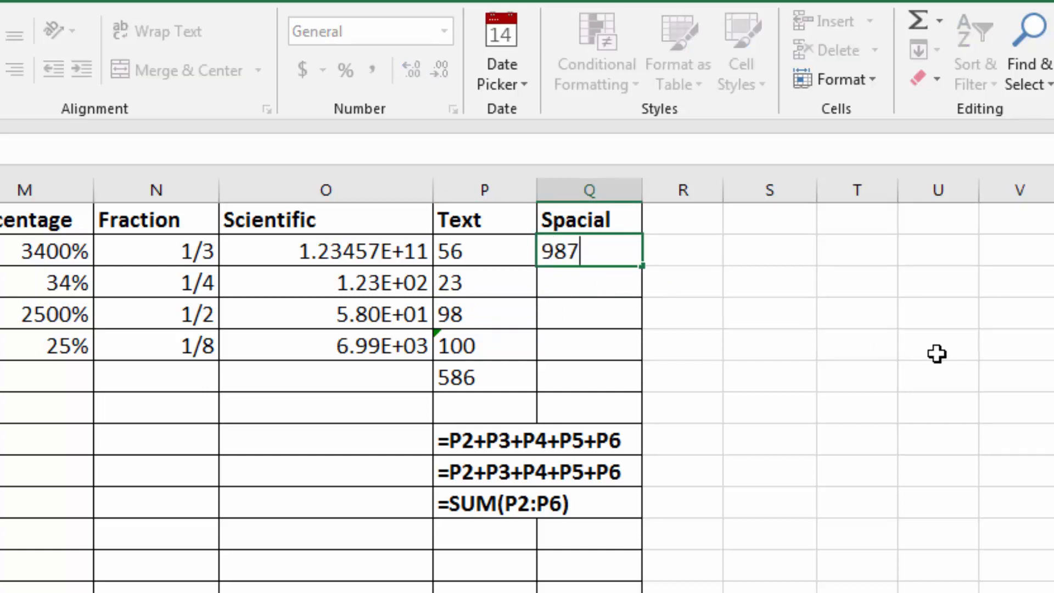
text(6543210)
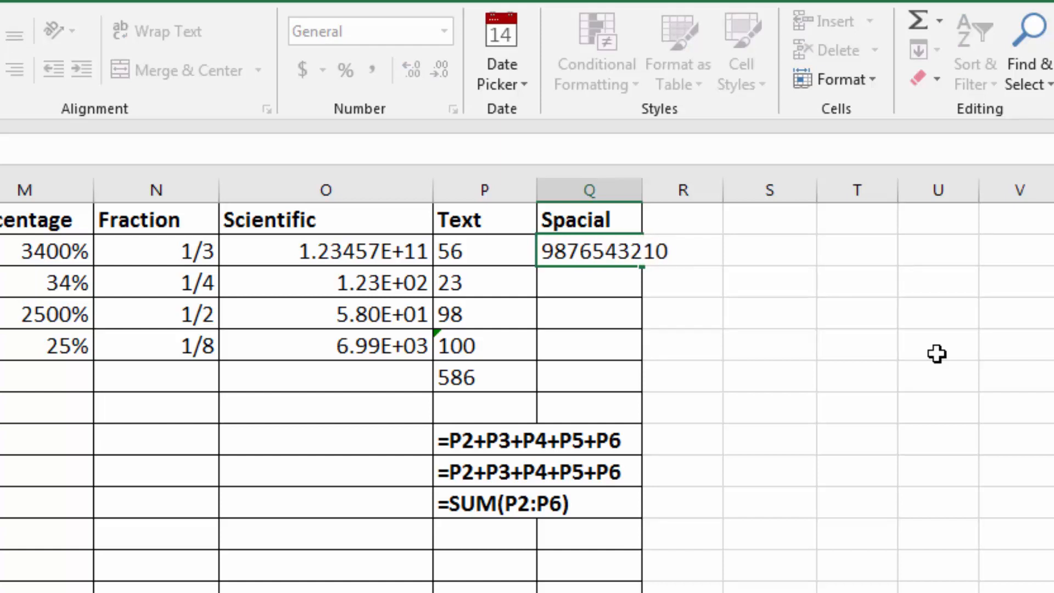
key(Return)
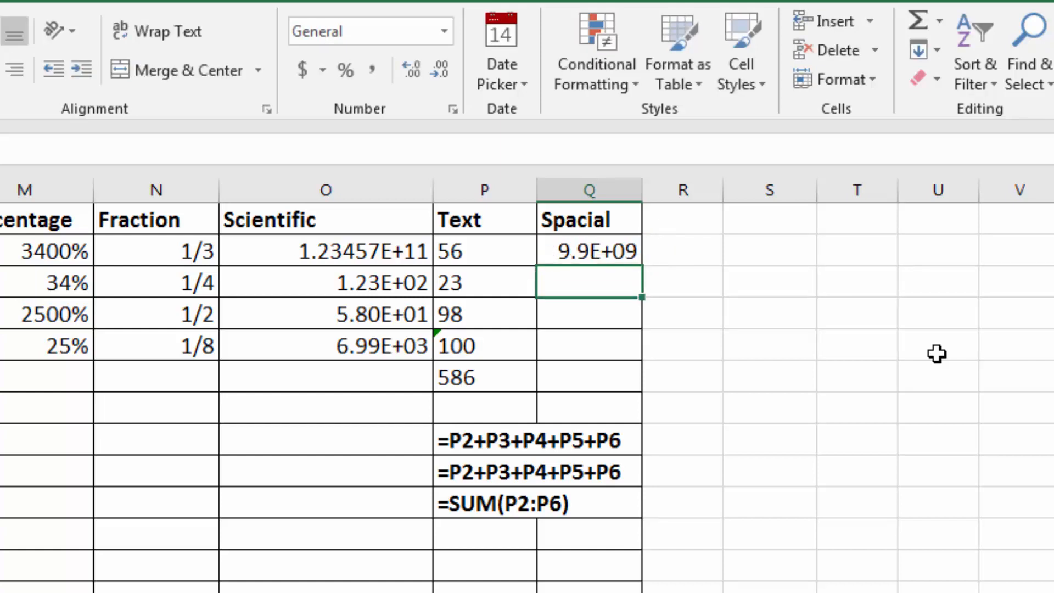
drag(642, 189, 695, 191)
- Fill the number in cell Q2 down through cell Q7 under the Spacial heading
click(640, 256)
drag(641, 251, 642, 393)
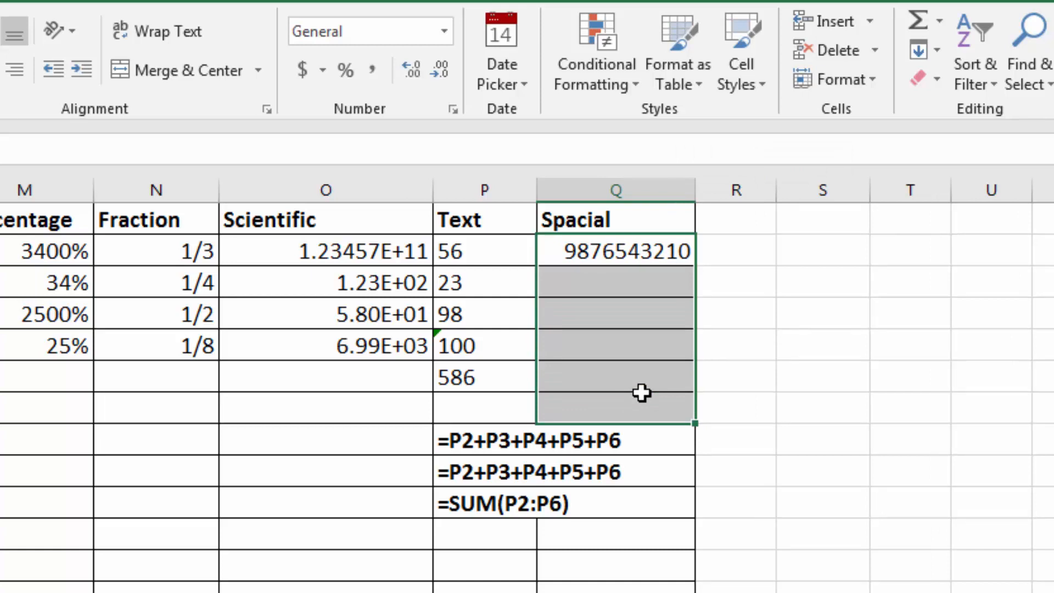
key(ctrl+d)
click(739, 350)
drag(626, 250, 647, 410)
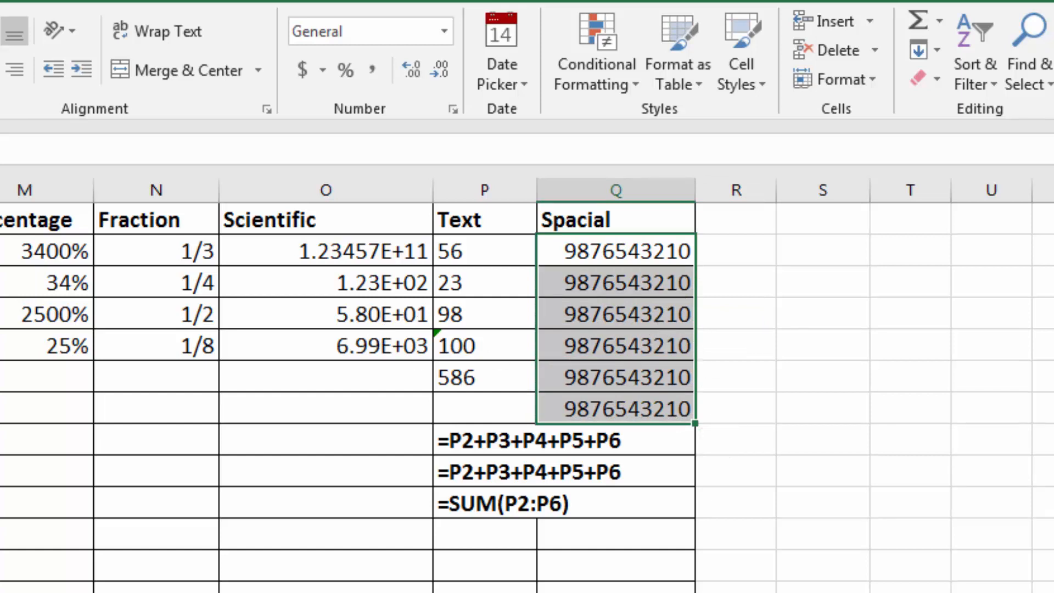
click(443, 33)
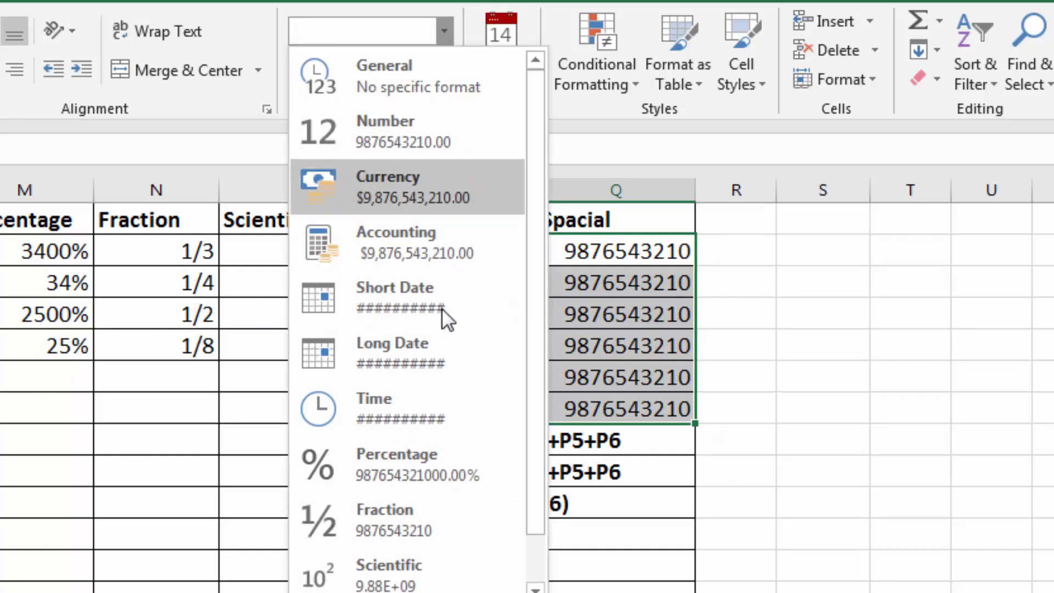
drag(527, 446, 536, 499)
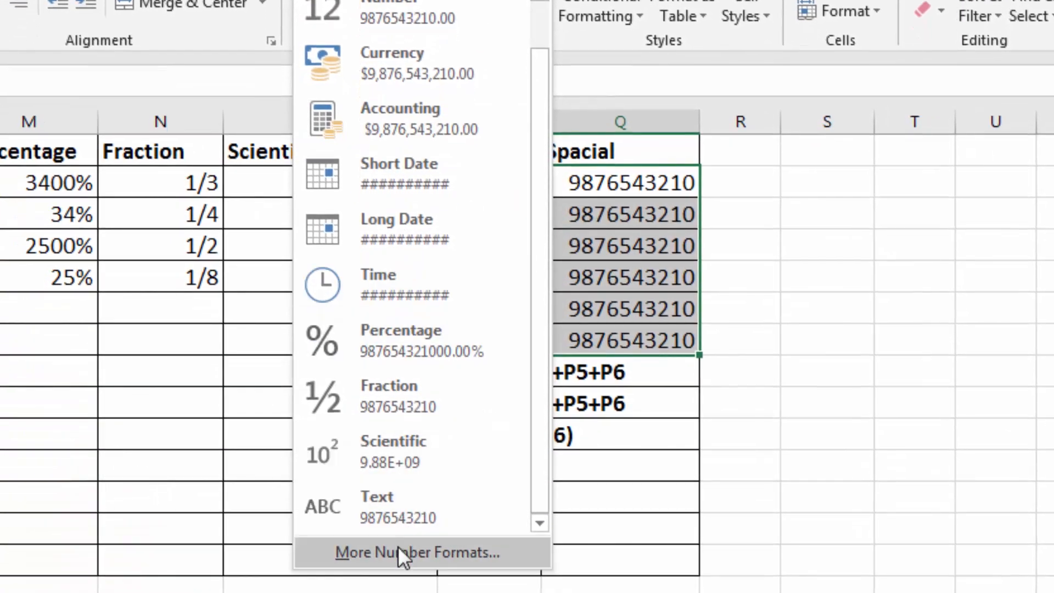
click(397, 551)
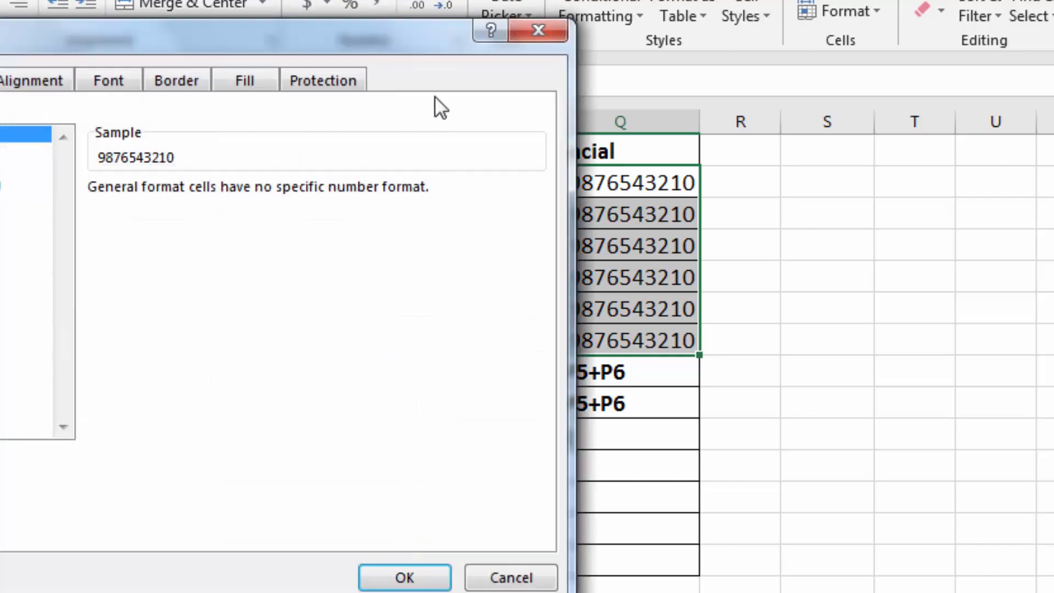
drag(591, 83, 694, 81)
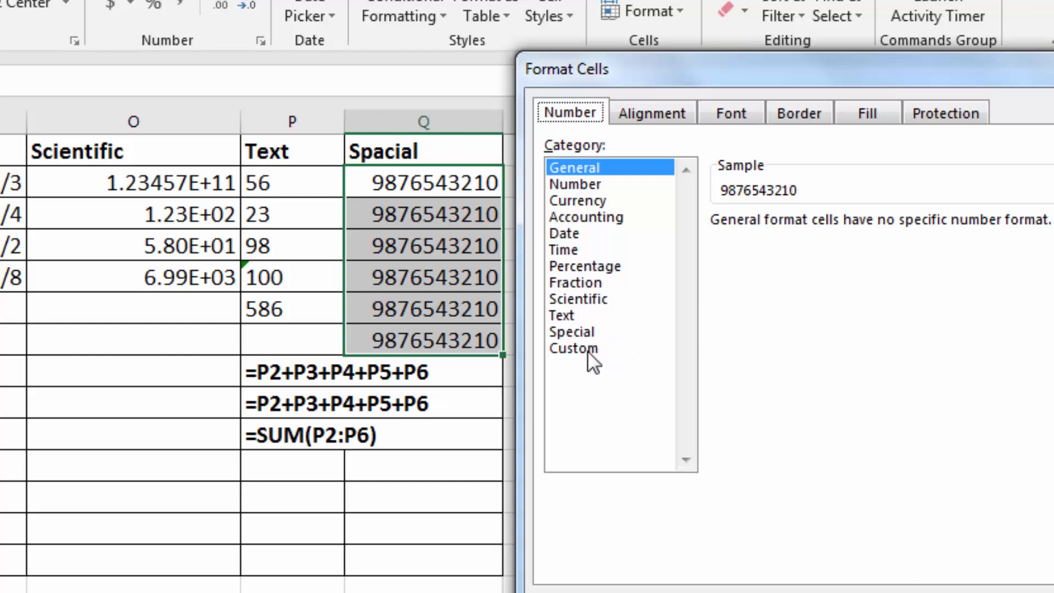
click(575, 332)
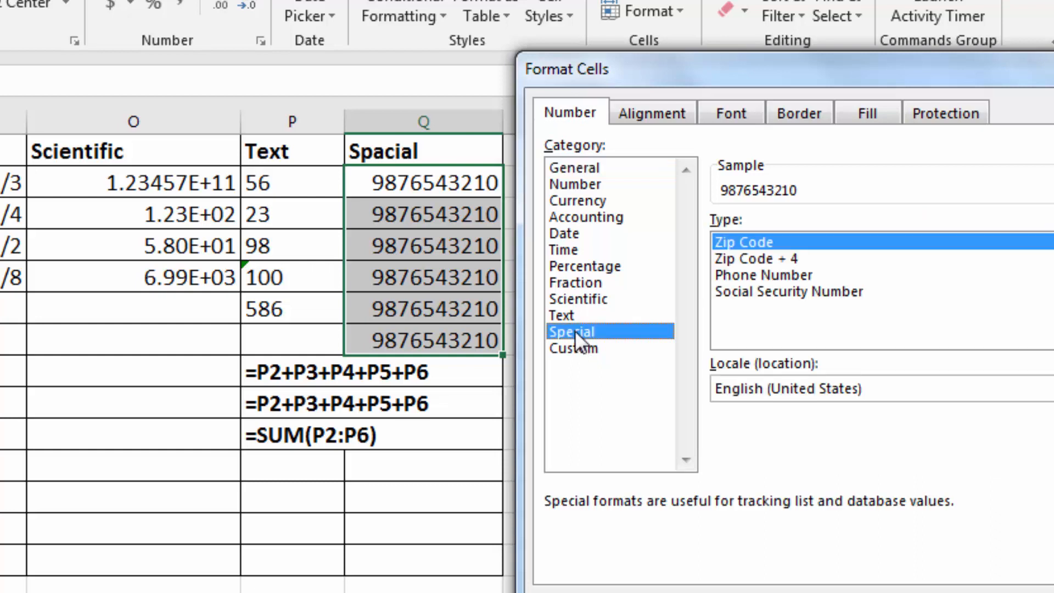
drag(816, 87, 404, 174)
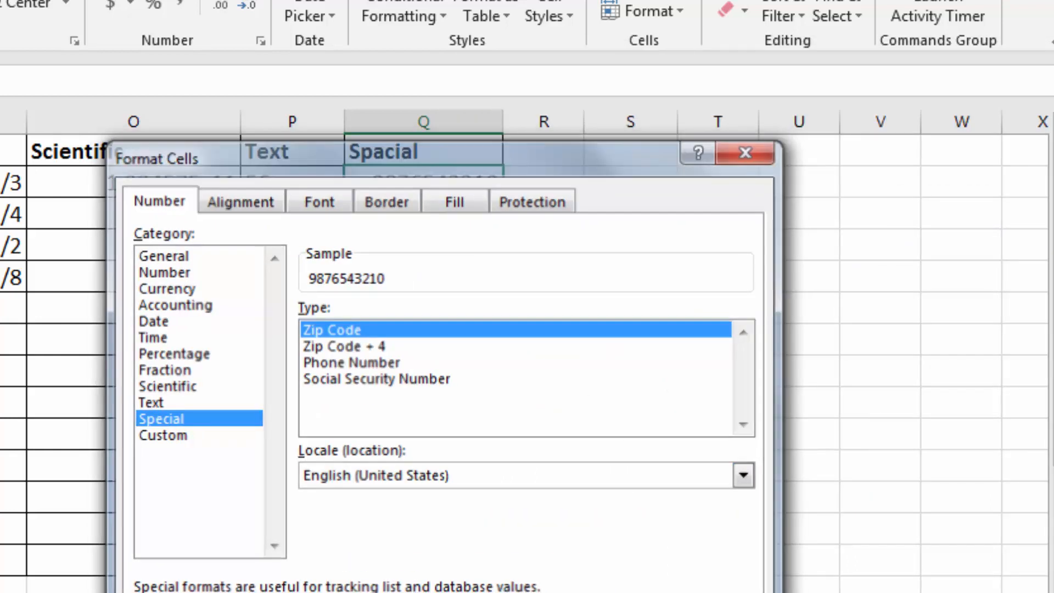
key(Return)
scroll(301, 351, right, 1)
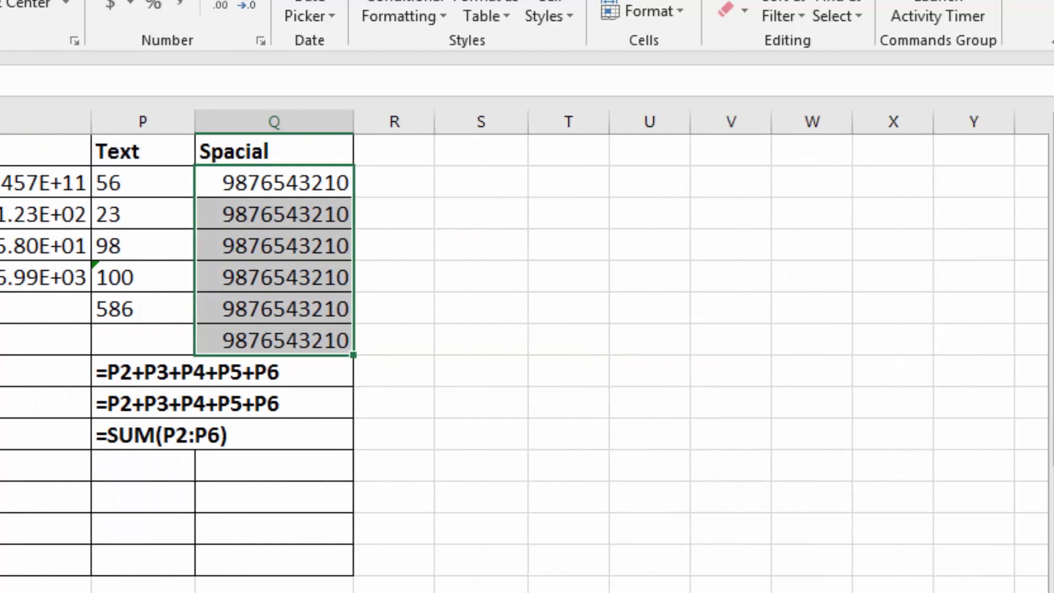
- Format cells Q2 to Q7 with the Special type Phone Number and widen column Q to fit the values
click(256, 2)
click(202, 558)
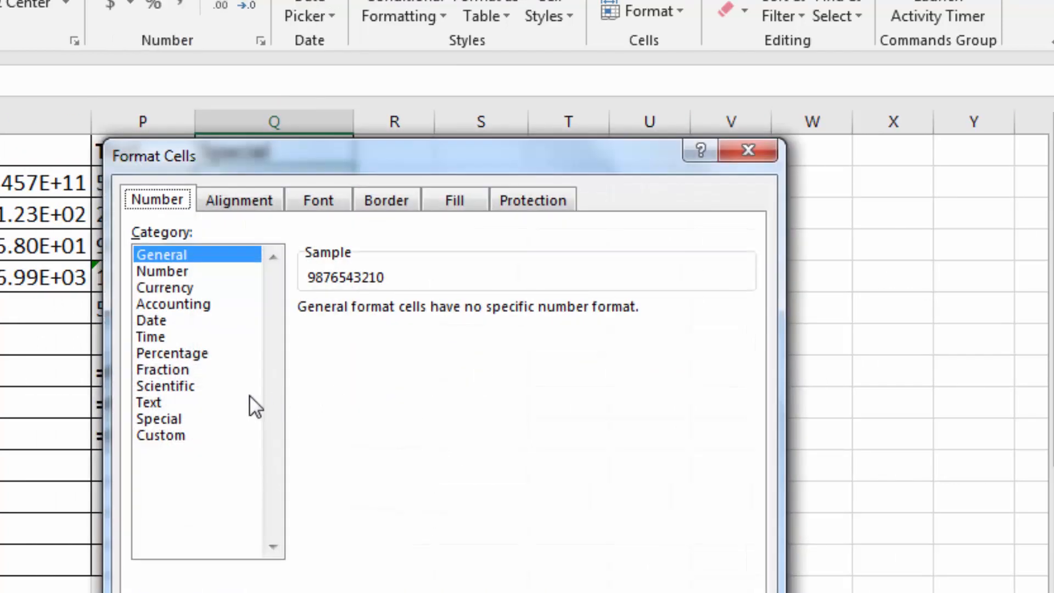
click(186, 416)
drag(300, 157, 568, 81)
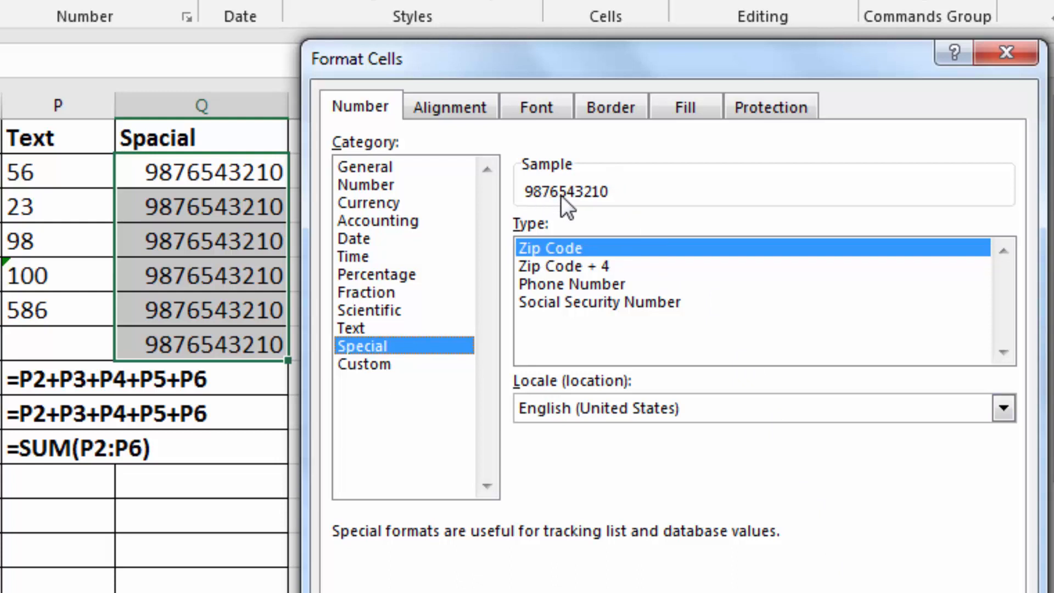
click(566, 265)
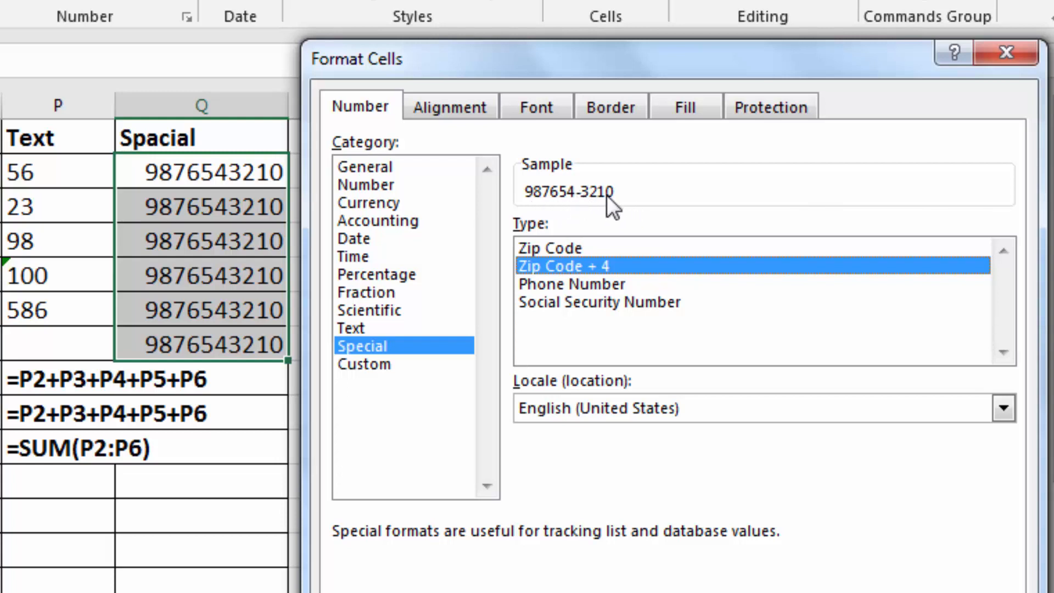
click(573, 285)
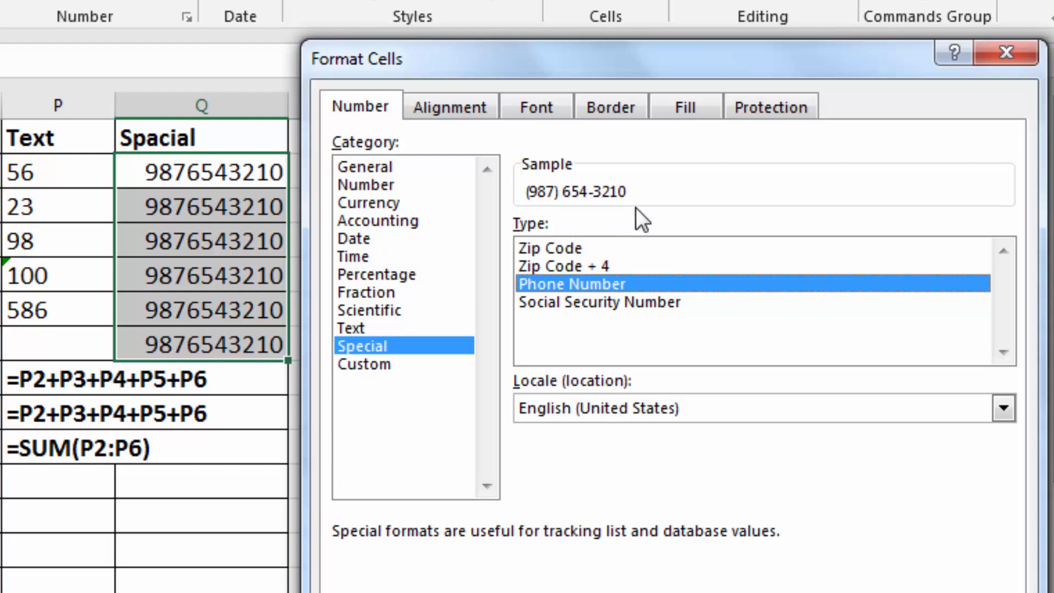
key(Return)
drag(310, 105, 334, 110)
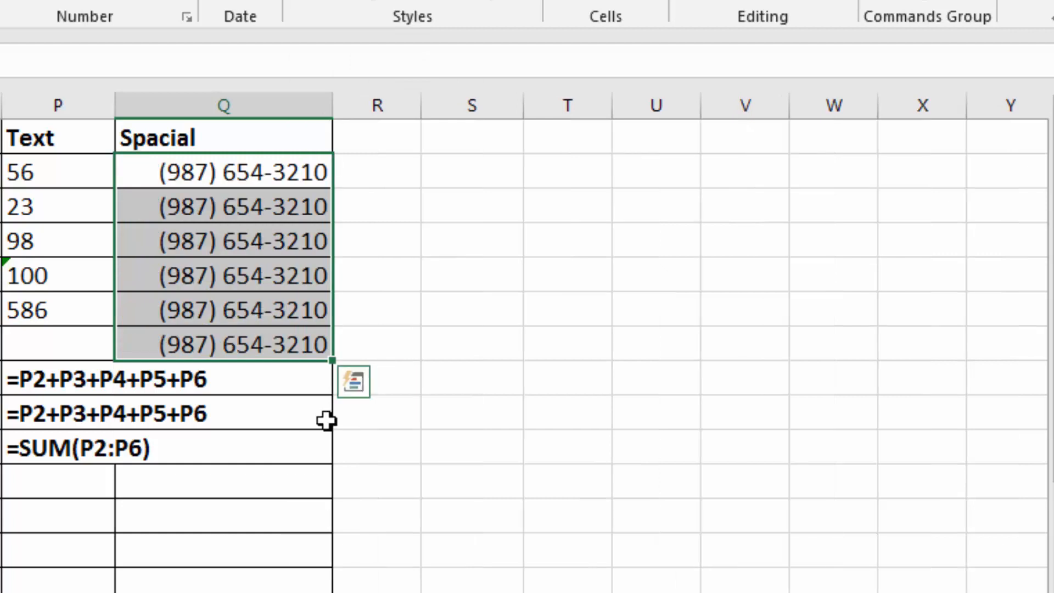
- Change the Special format of cells Q2 to Q7 to the type Social Security Number
click(183, 0)
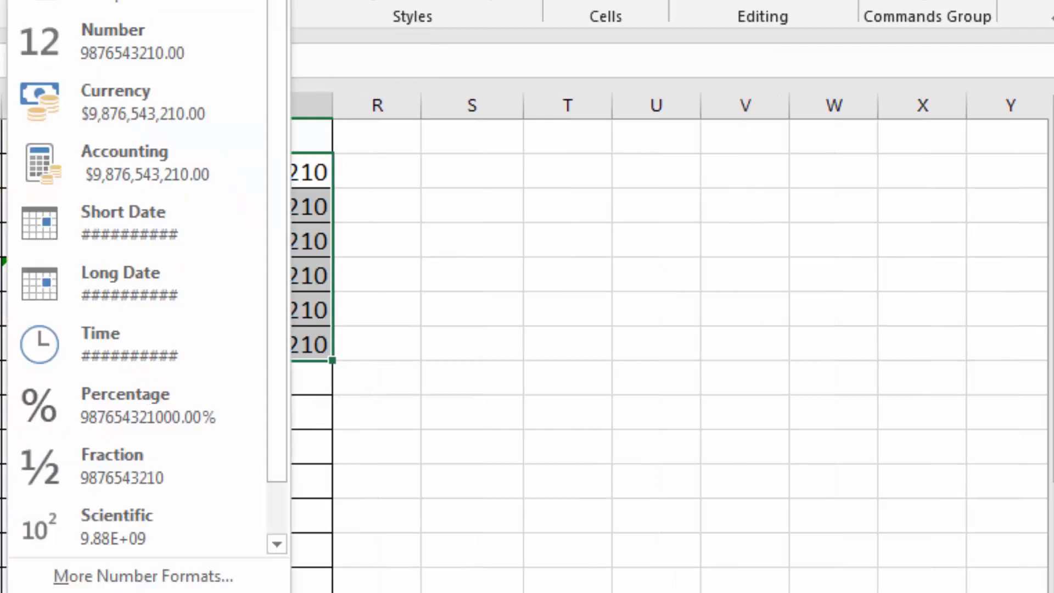
click(164, 576)
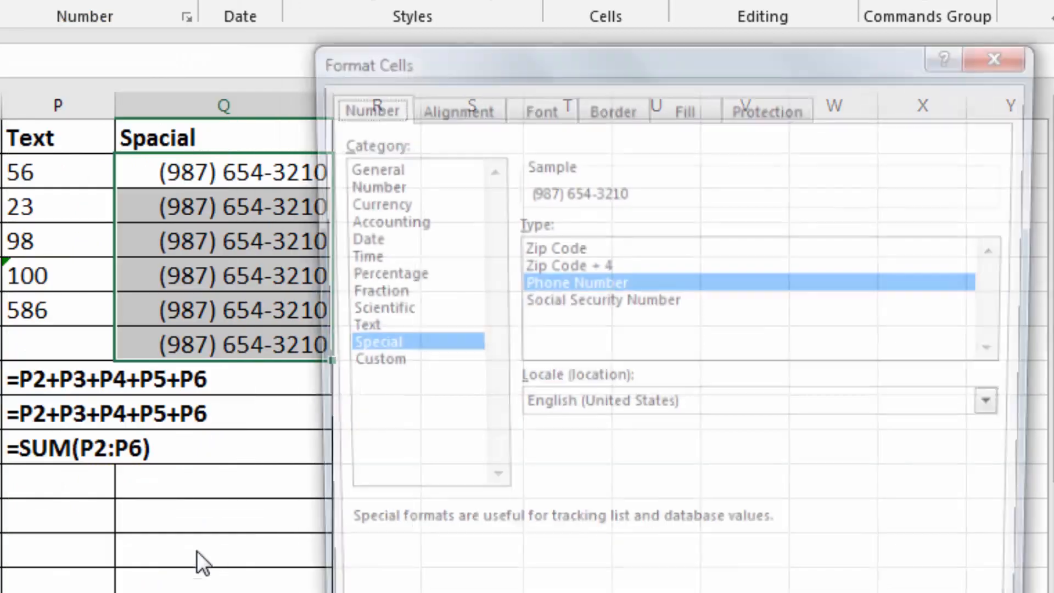
drag(478, 66, 526, 39)
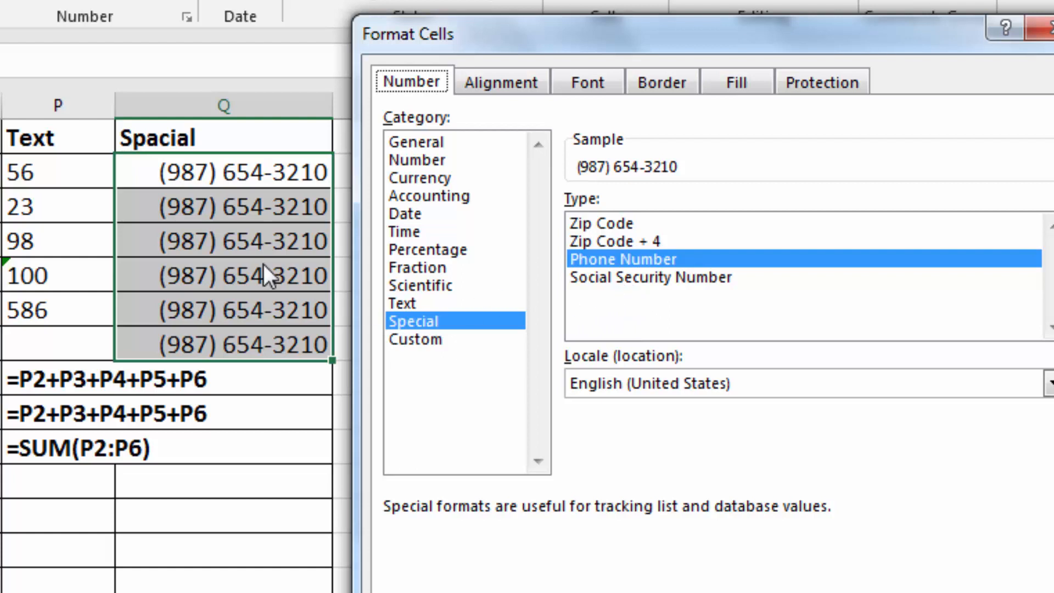
click(594, 278)
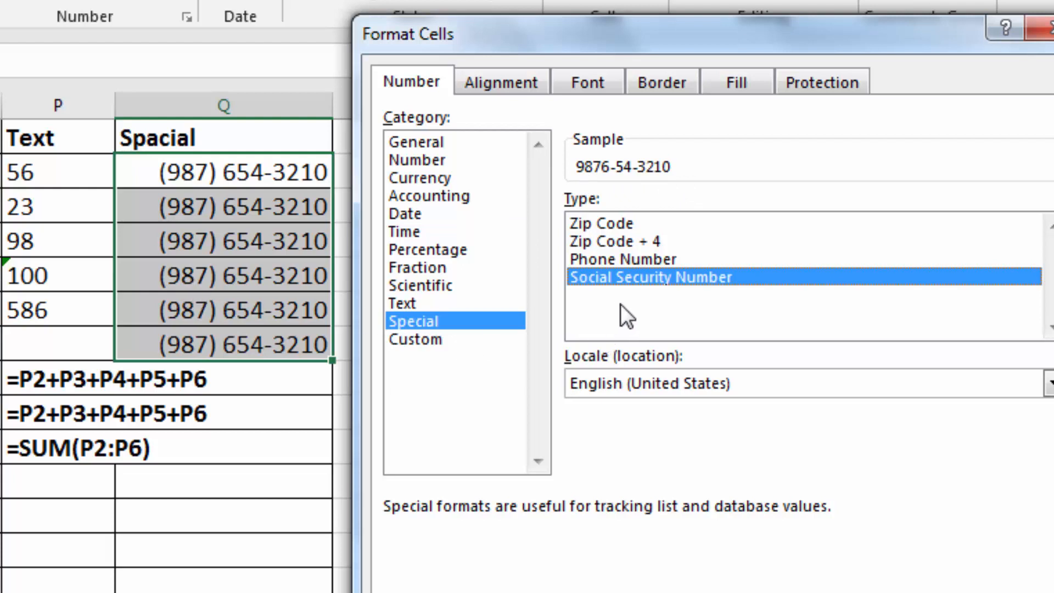
key(Return)
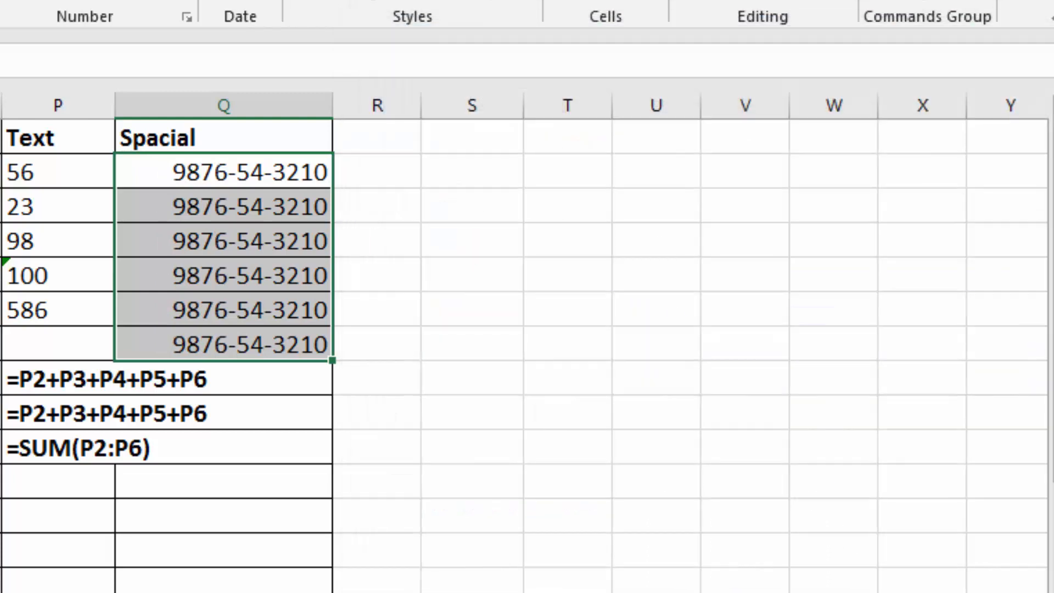
click(372, 217)
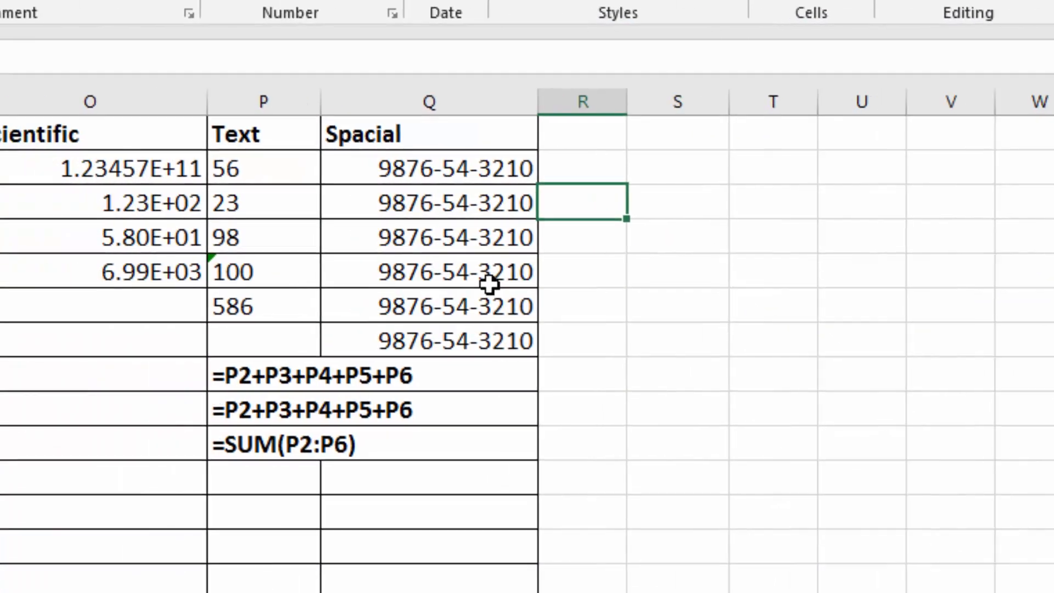
- Review the sample values under the format headings, from the Spacial column back to the General column
click(307, 281)
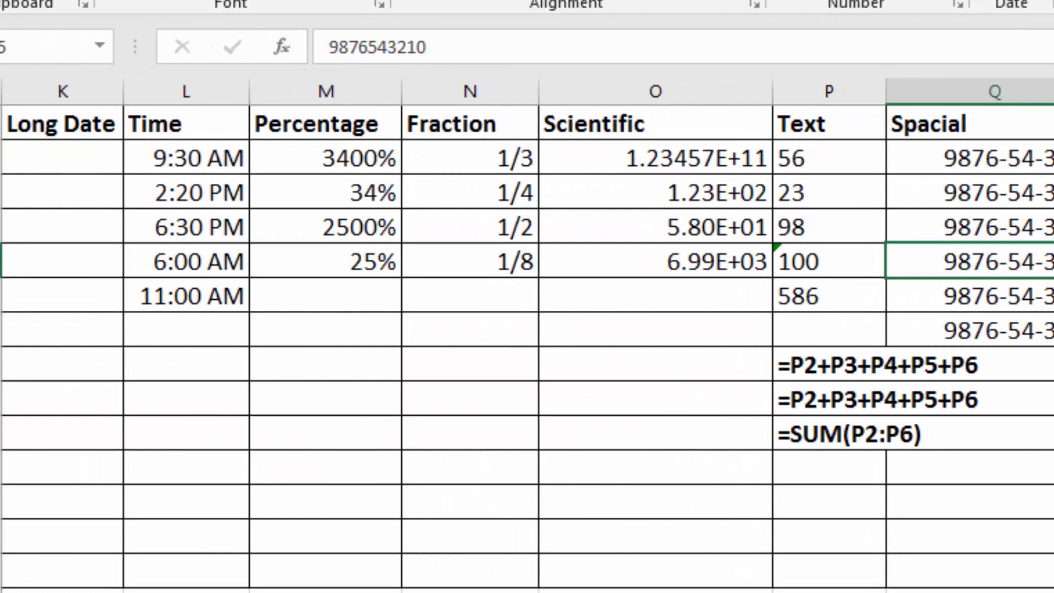
scroll(527, 329, left, 10)
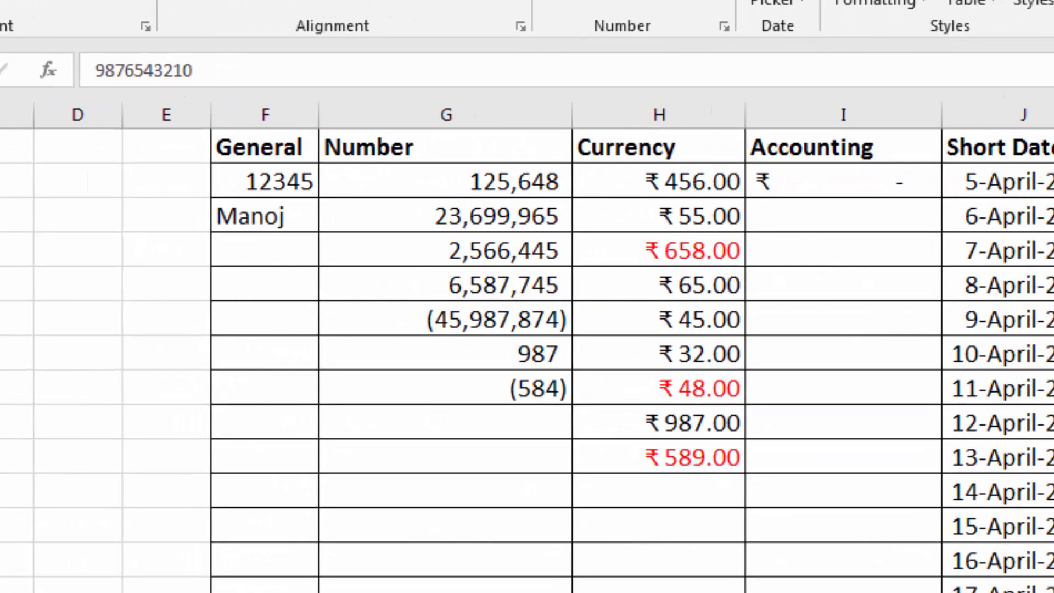
click(800, 434)
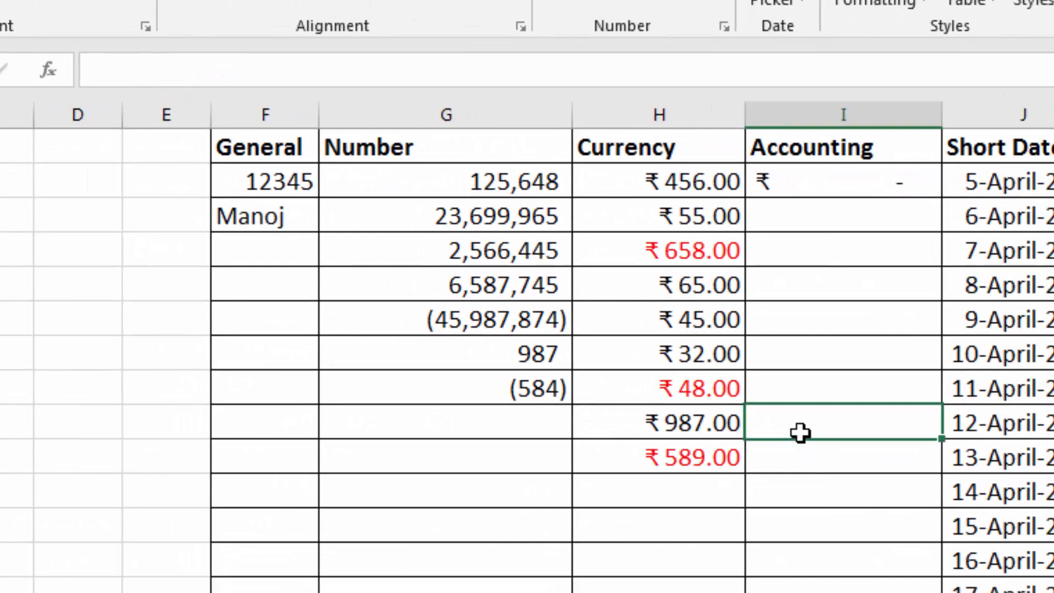
drag(494, 206, 1052, 458)
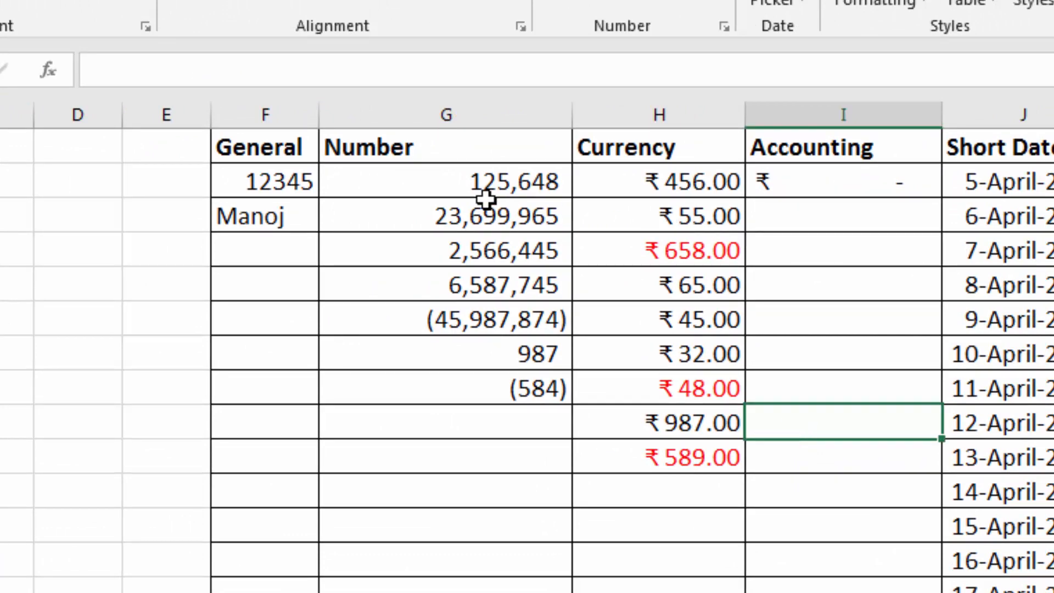
click(892, 482)
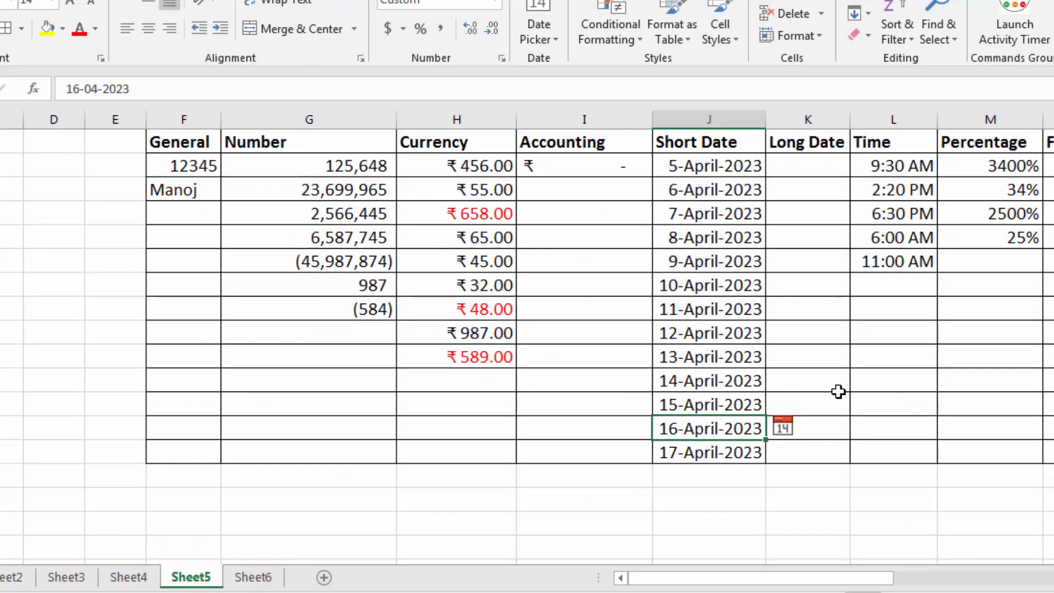
drag(191, 147, 887, 336)
click(884, 388)
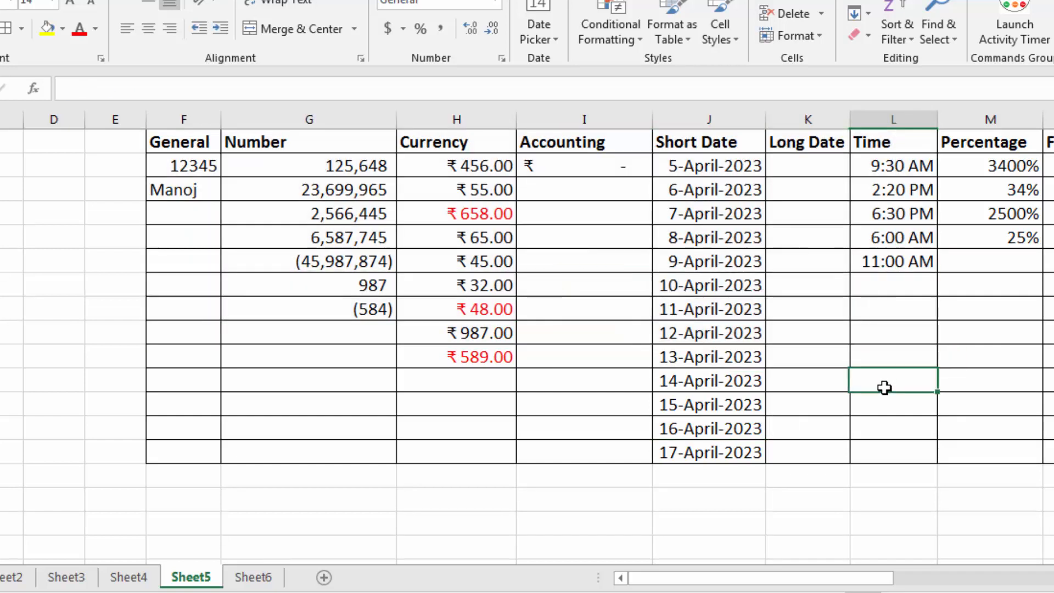